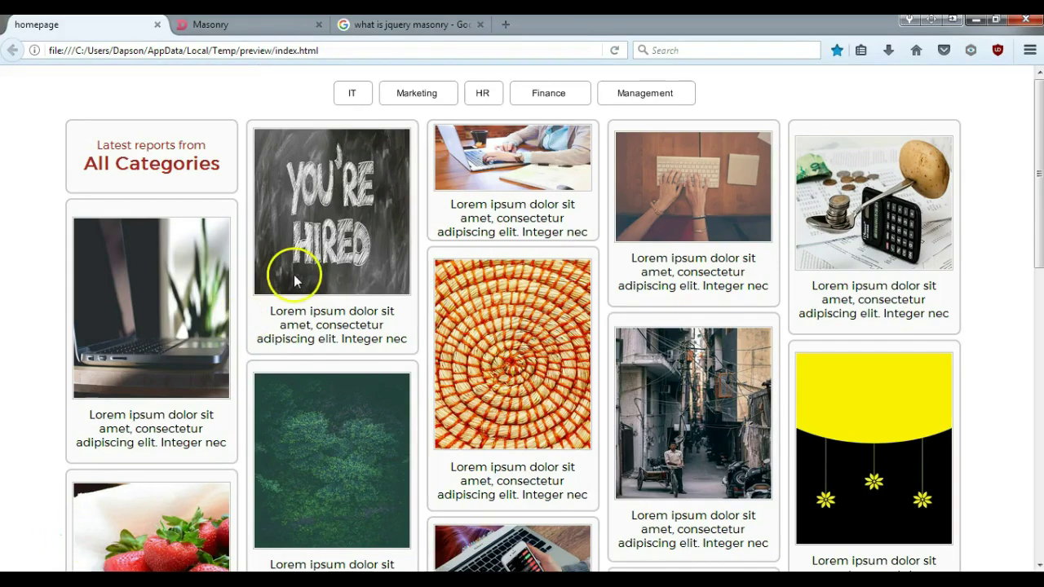
- Review the Google summary of jQuery Masonry and look through the card layout of the homepage preview
click(371, 27)
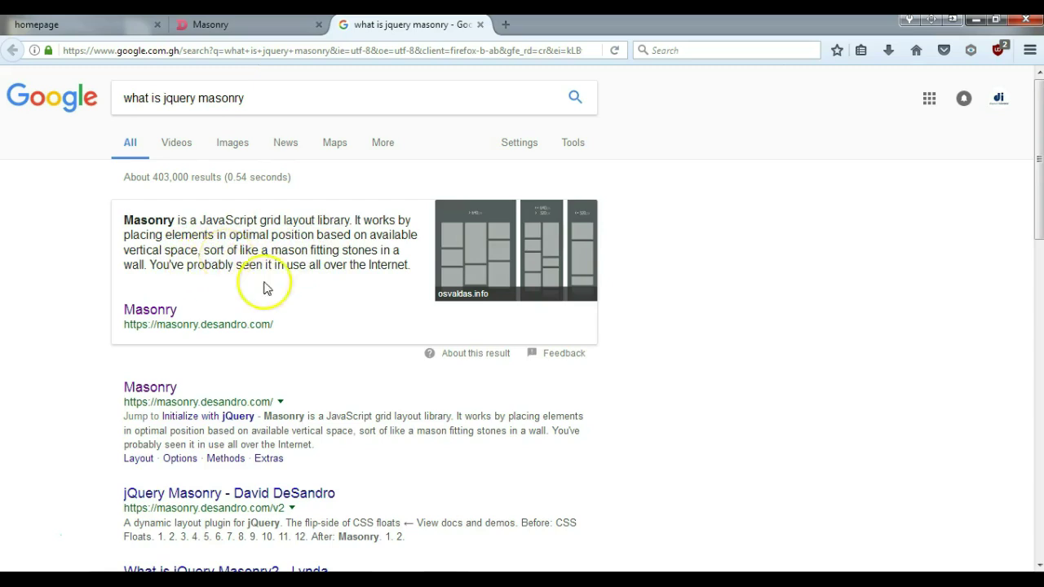
click(88, 31)
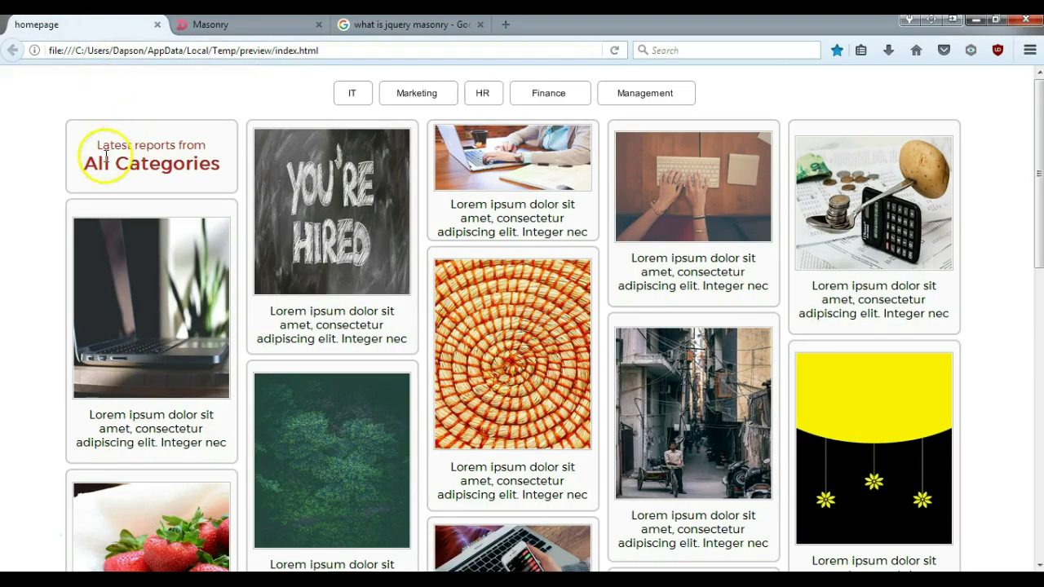
scroll(66, 144, down, 3)
scroll(67, 144, down, 6)
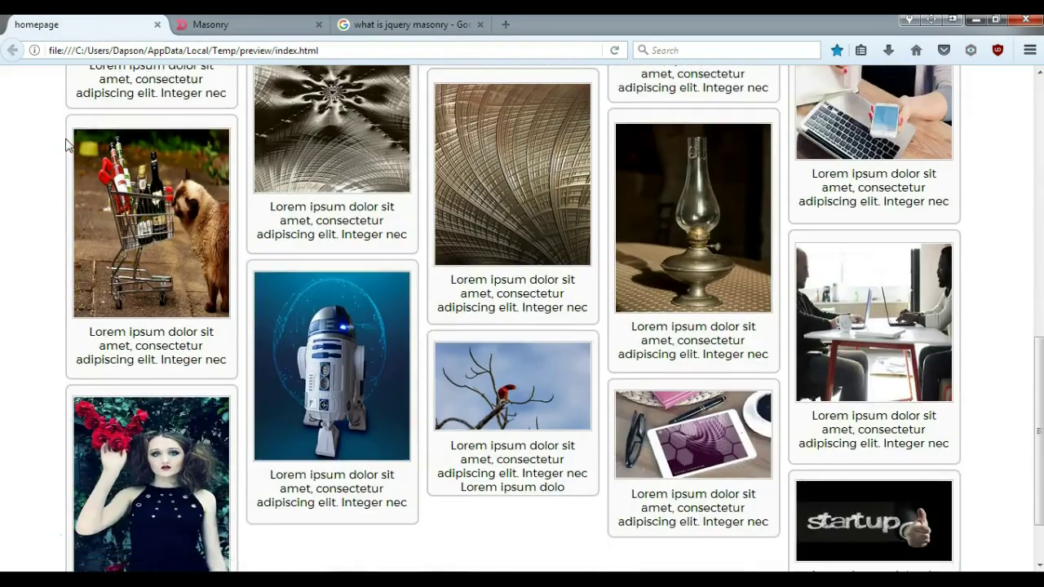
scroll(278, 235, up, 3)
scroll(271, 237, up, 5)
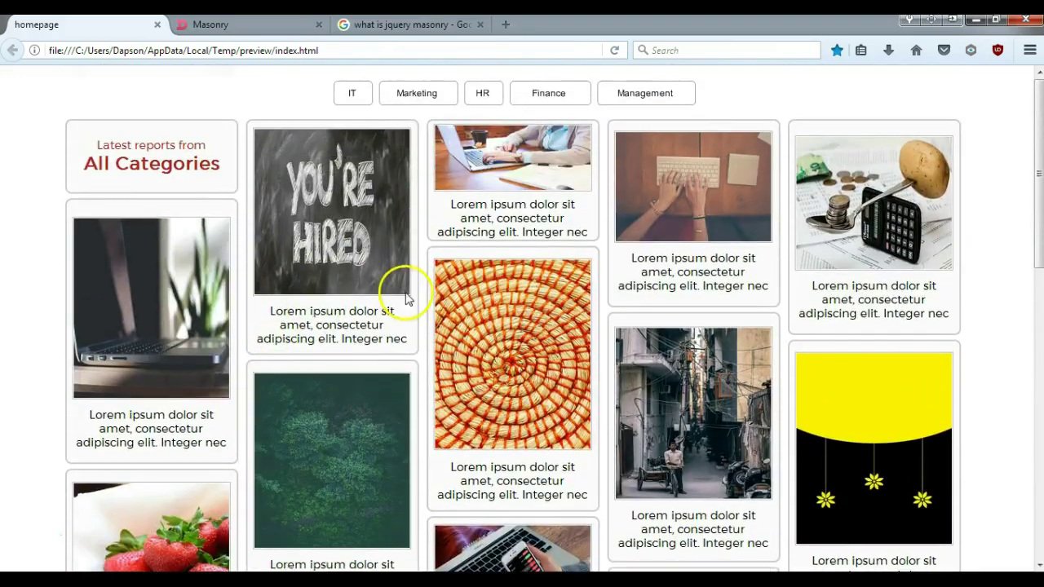
- Test the homepage in Responsive Design Mode by narrowing the viewport to about 748 and about 395 pixels wide
click(1024, 52)
click(857, 331)
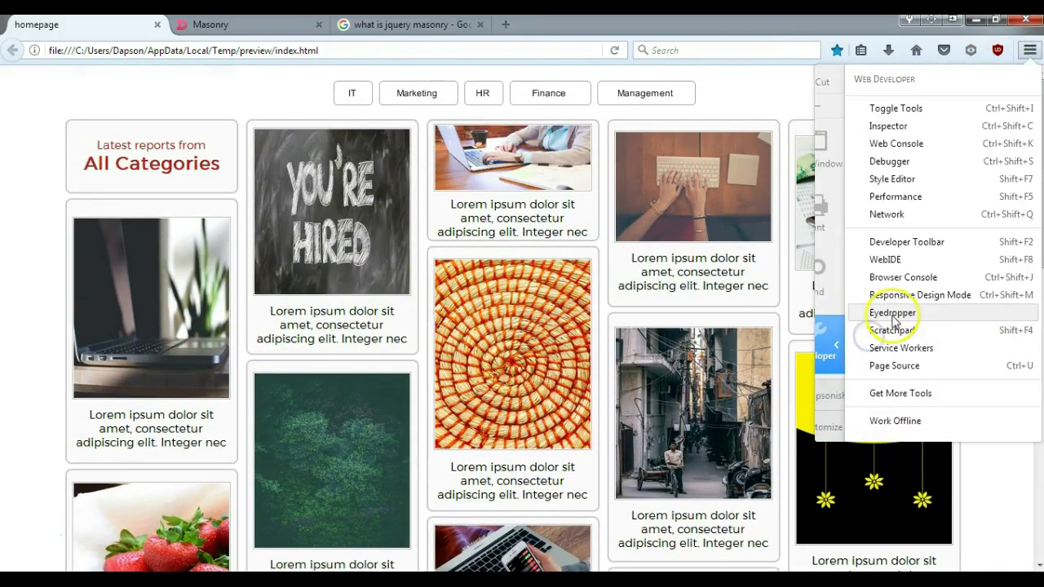
click(902, 296)
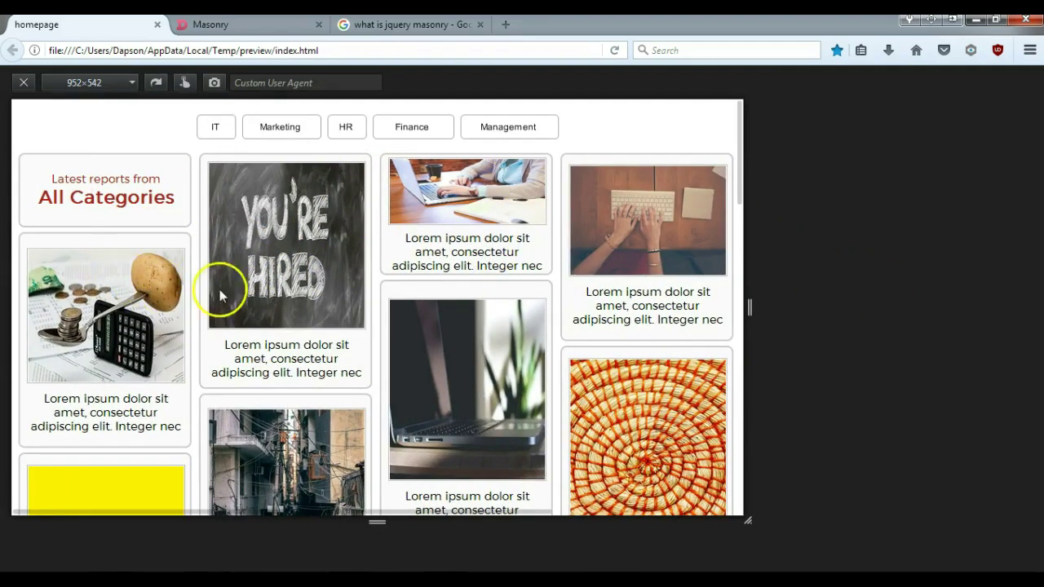
drag(748, 309, 592, 287)
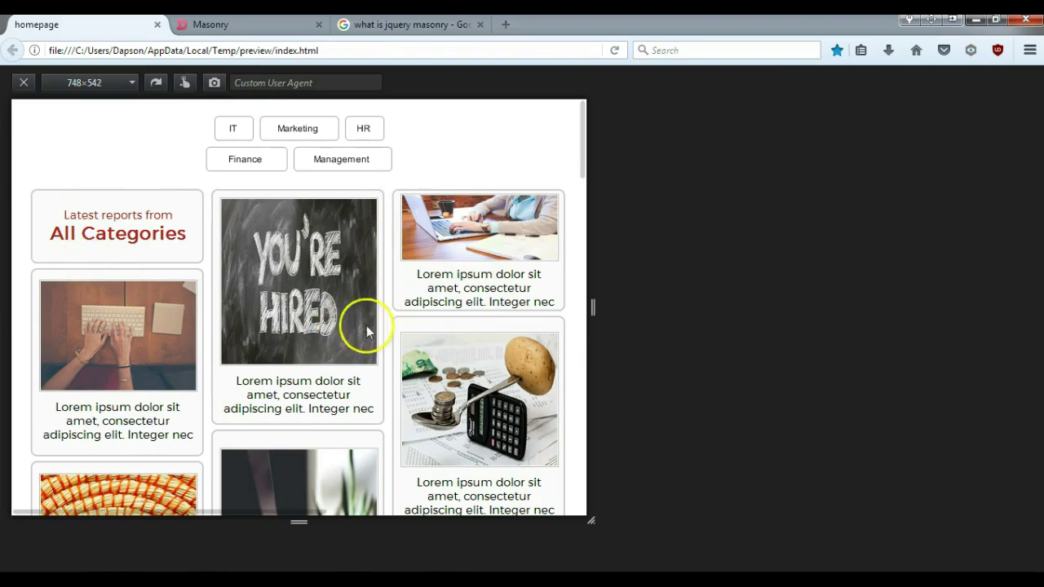
drag(594, 306, 322, 257)
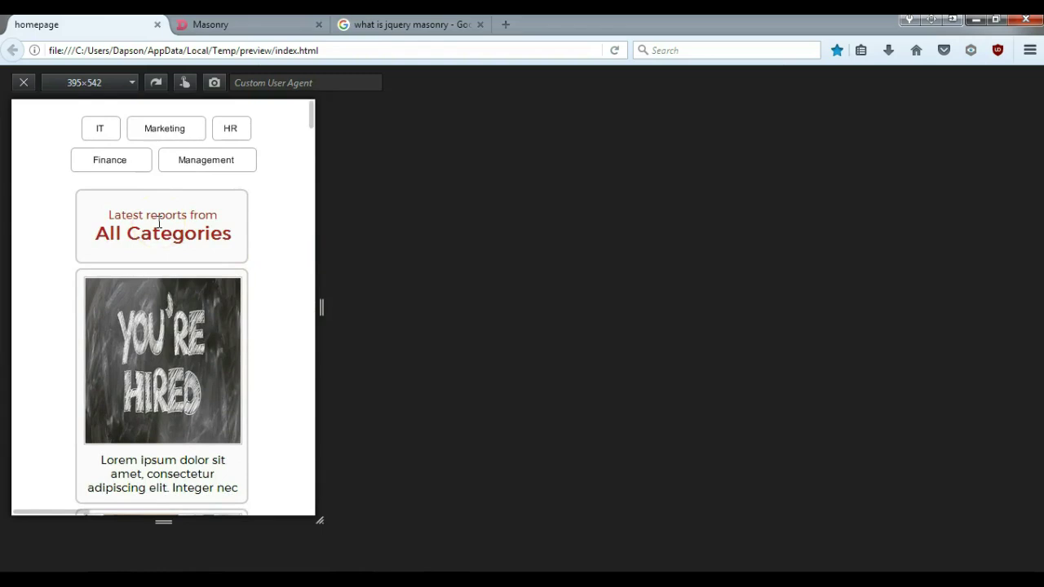
scroll(159, 222, down, 5)
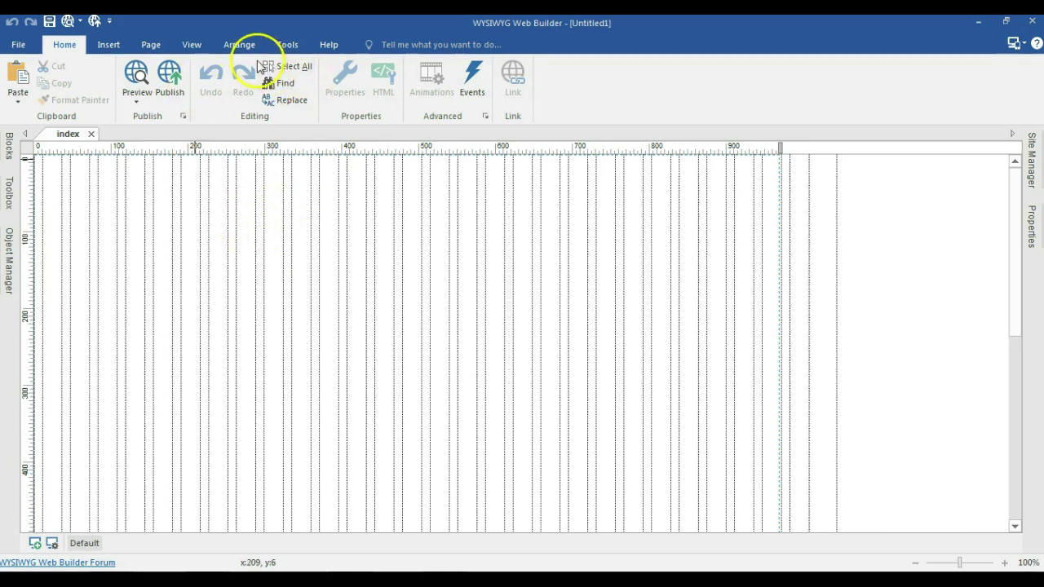
- Open the Extension Manager in WYSIWYG Web Builder and retrieve the latest online list for the Miscellaneous category
click(279, 46)
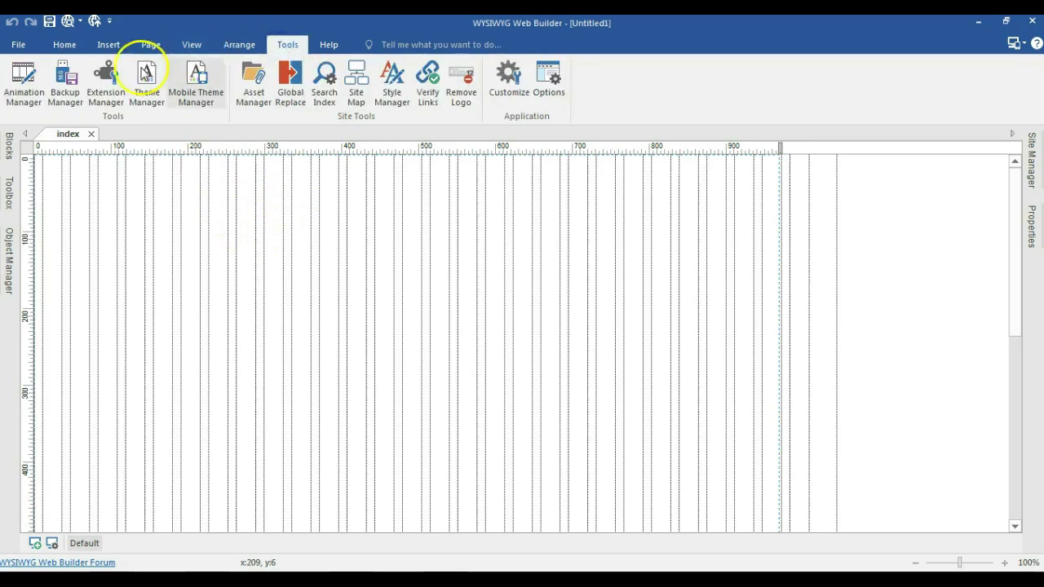
click(106, 79)
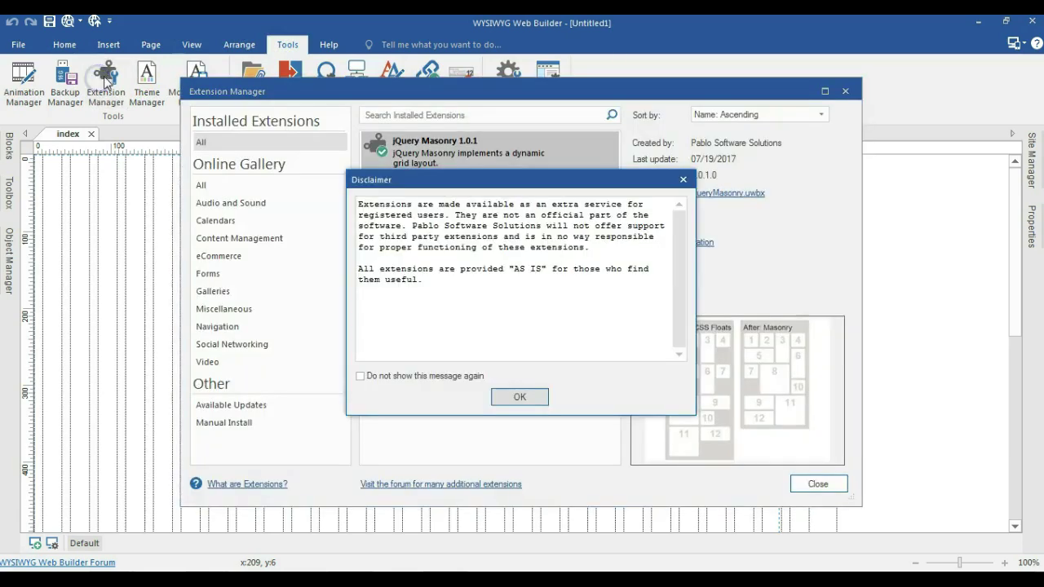
click(510, 402)
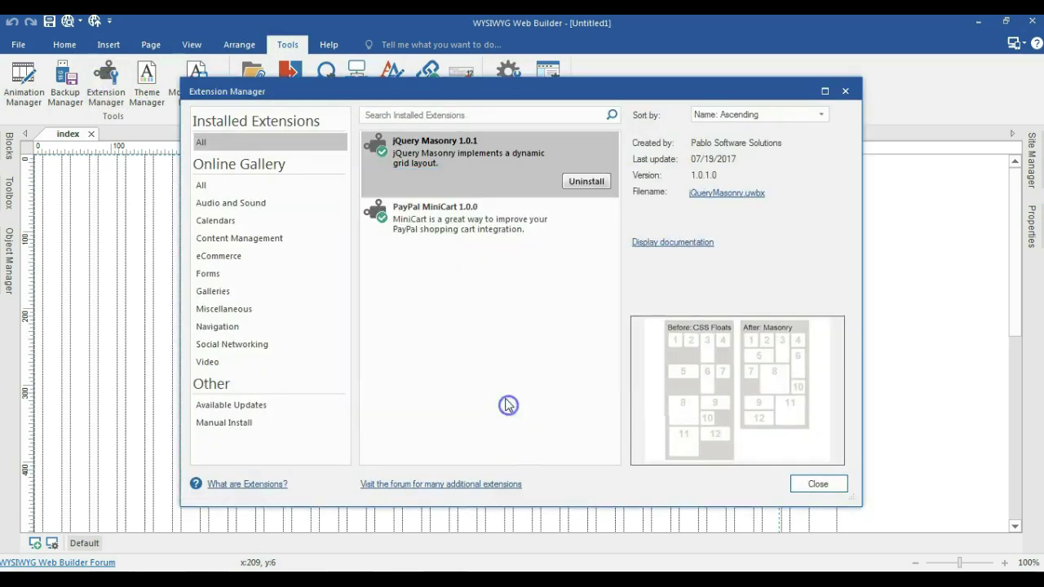
click(239, 308)
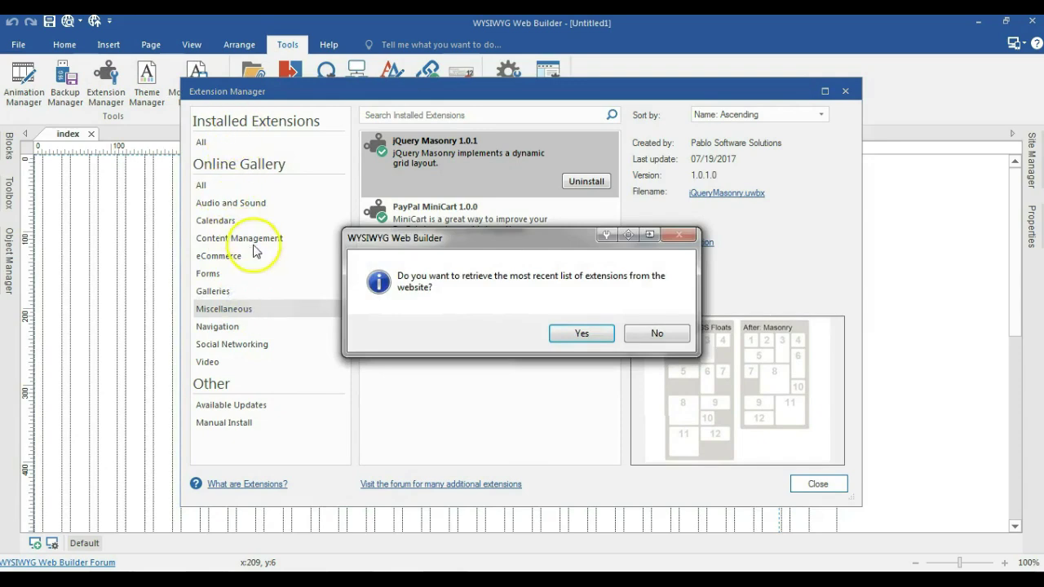
click(582, 333)
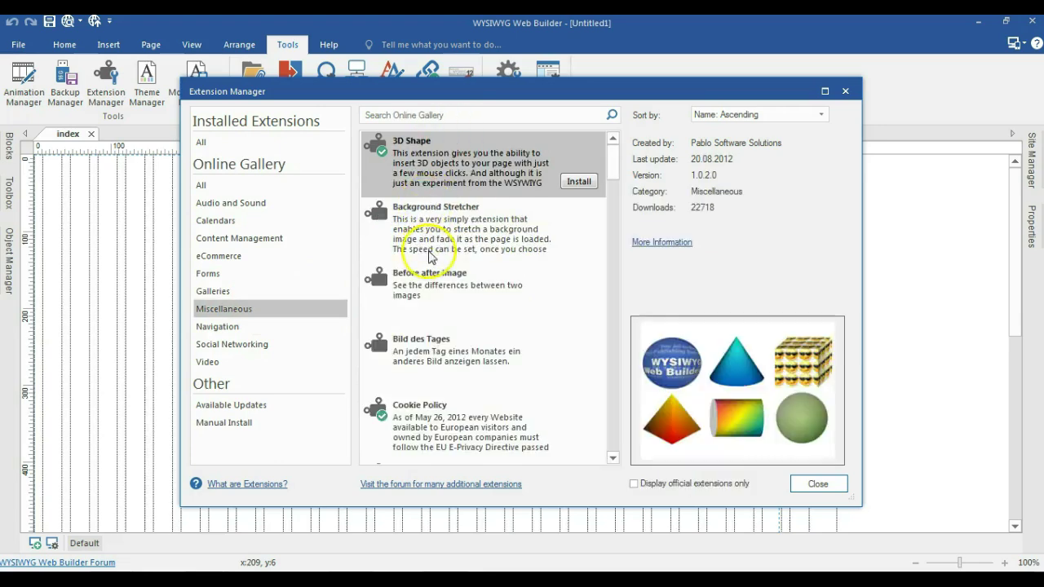
- Look through the jQuery extensions in the Miscellaneous online gallery
drag(607, 163, 632, 284)
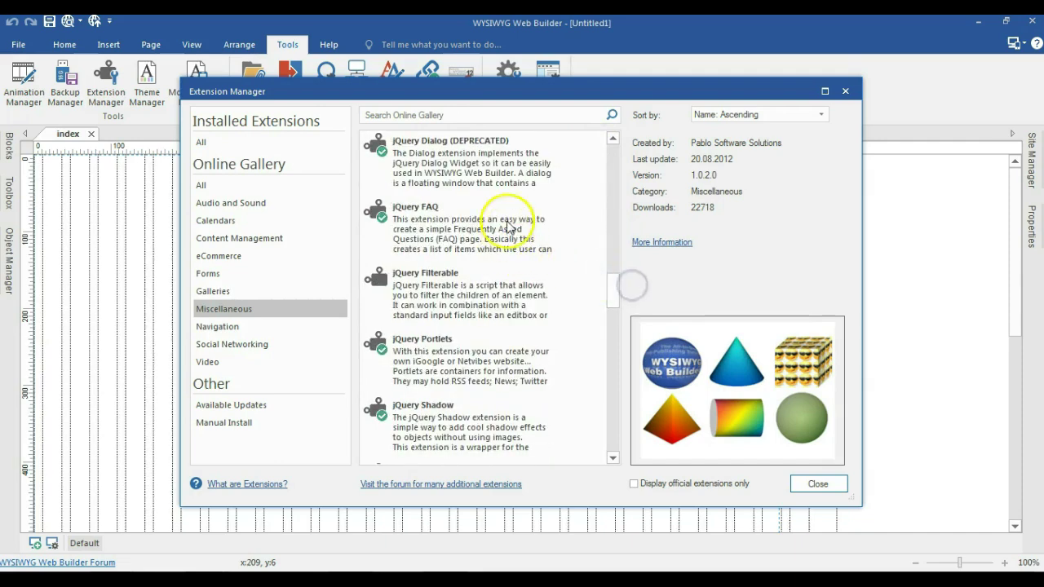
click(620, 458)
click(619, 459)
click(619, 458)
click(620, 458)
click(620, 458)
click(619, 459)
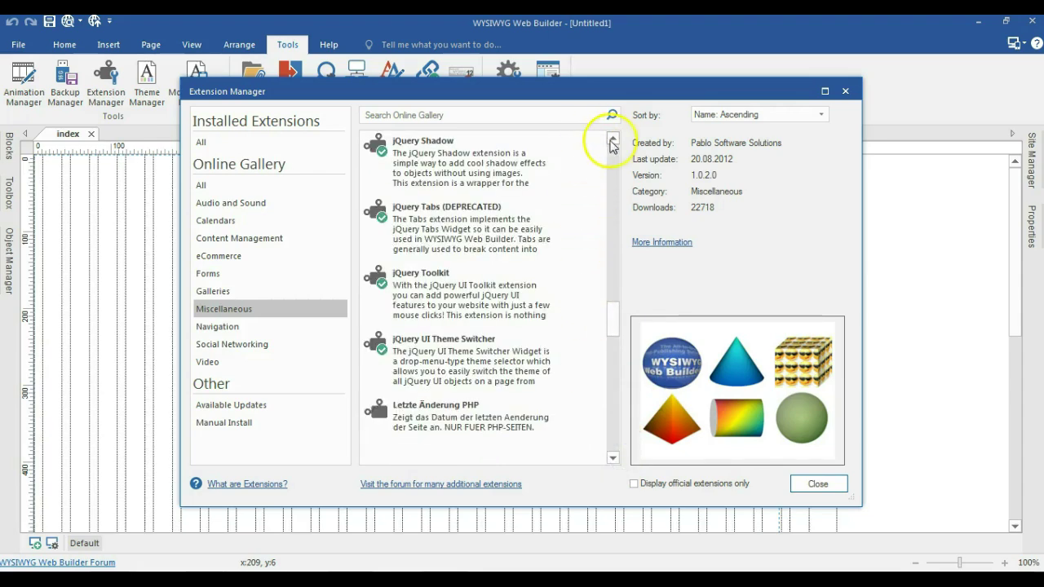
click(612, 139)
click(612, 141)
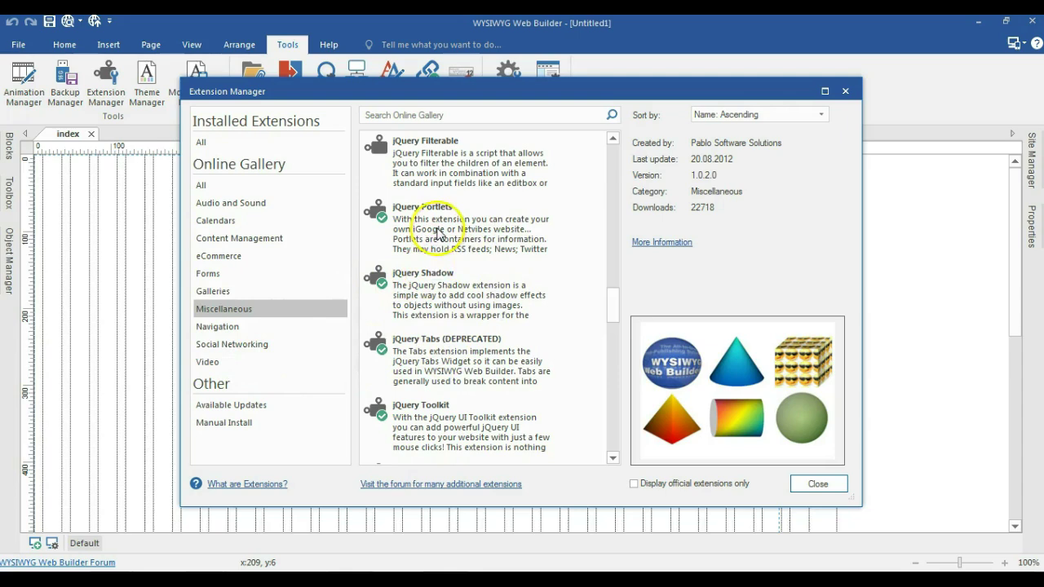
- Check the available updates and all installed extensions, and close the Extension Manager
click(229, 405)
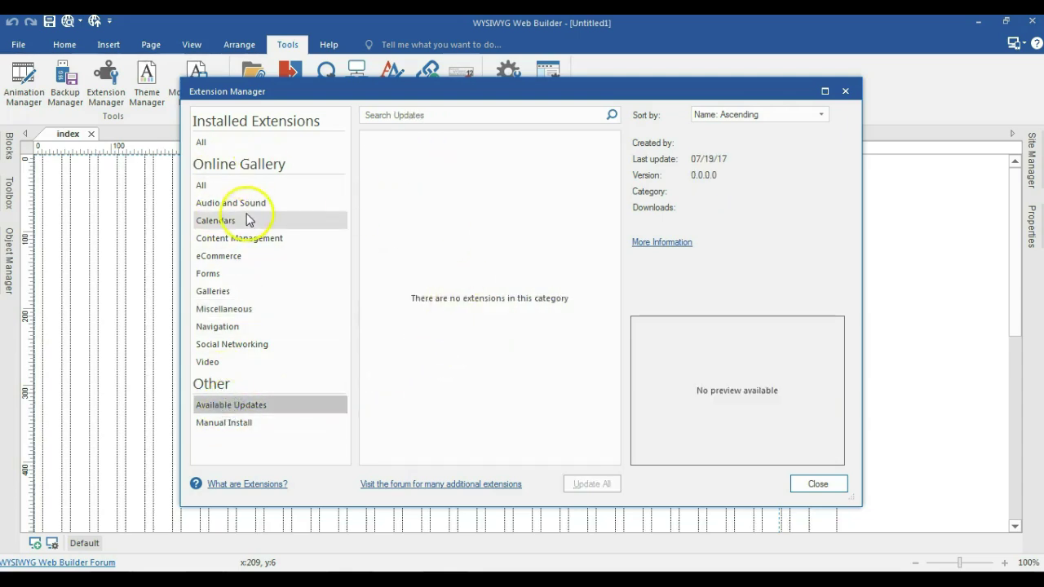
click(213, 143)
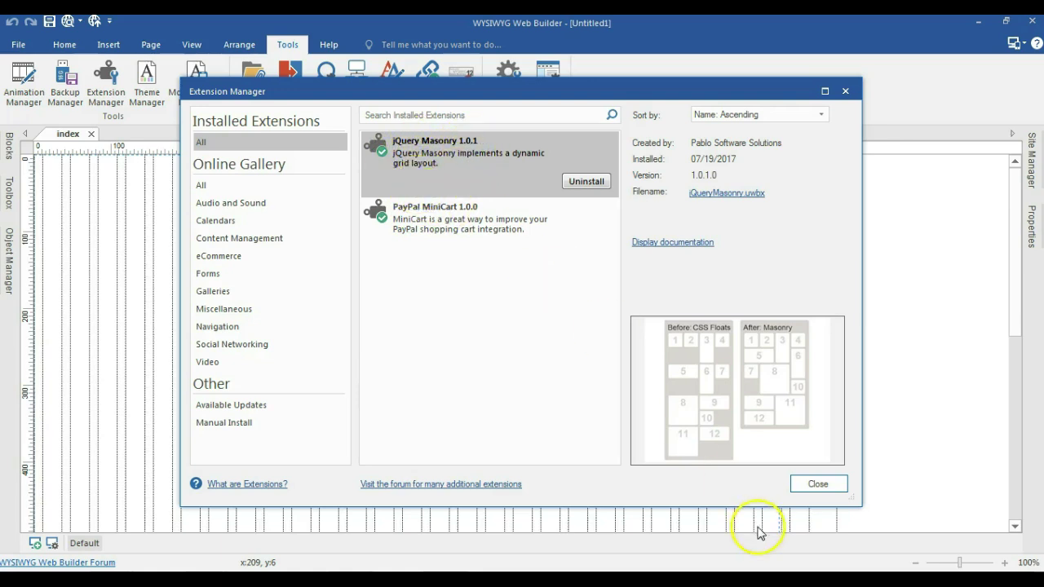
click(812, 486)
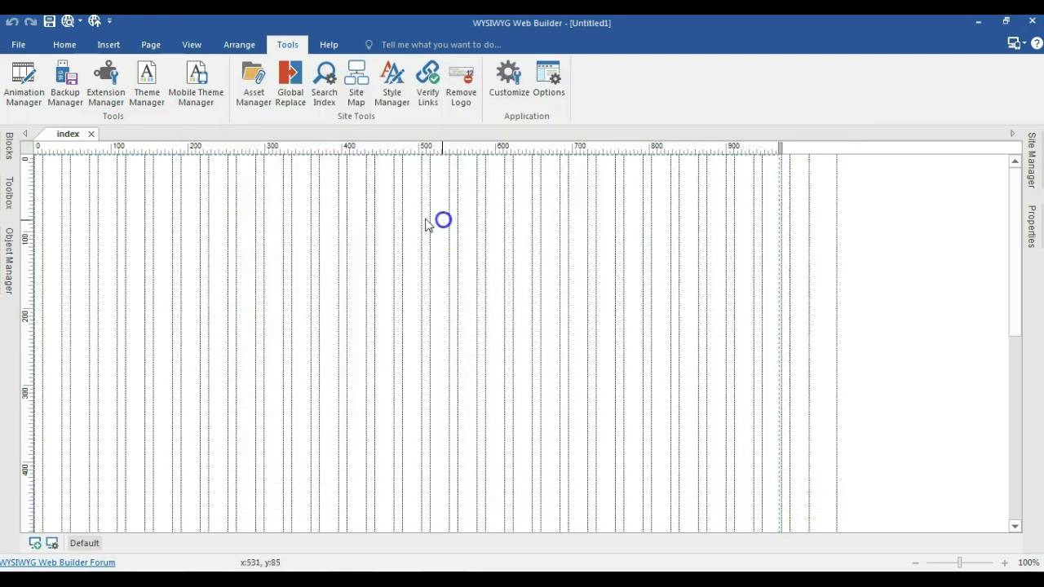
- Find the Layer object with the search "lay" and place one at 0, 0, stretched to about 970 by 132 pixels
click(10, 191)
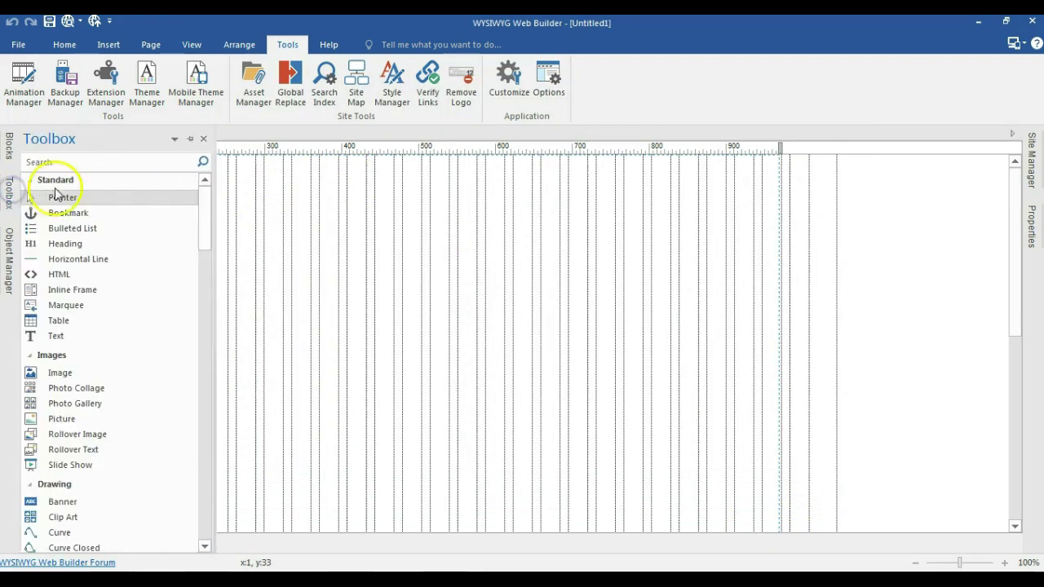
click(103, 161)
text(lay)
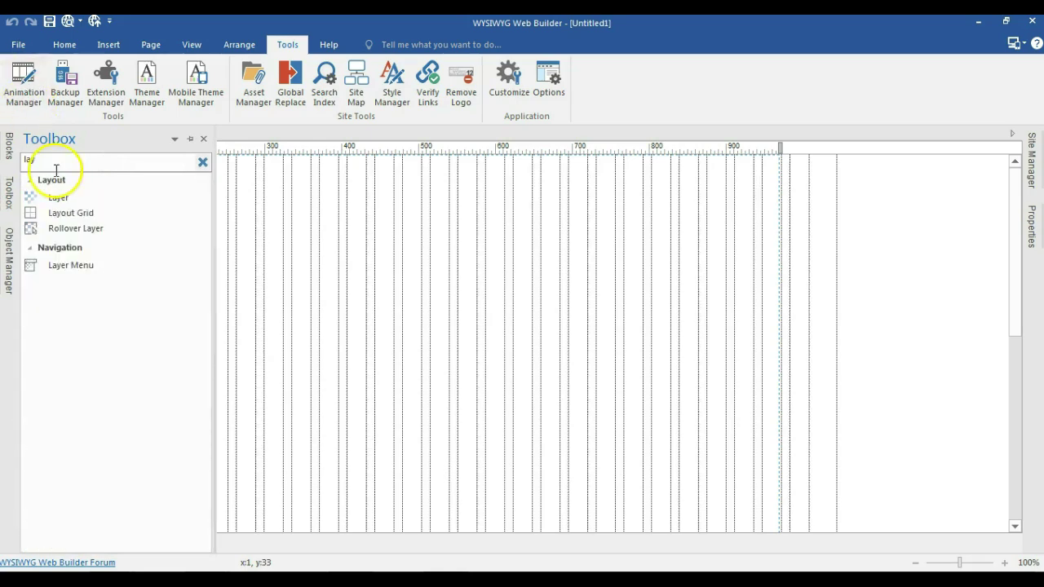
click(63, 199)
drag(351, 194, 532, 295)
click(642, 311)
drag(473, 241, 7, 133)
drag(214, 205, 777, 236)
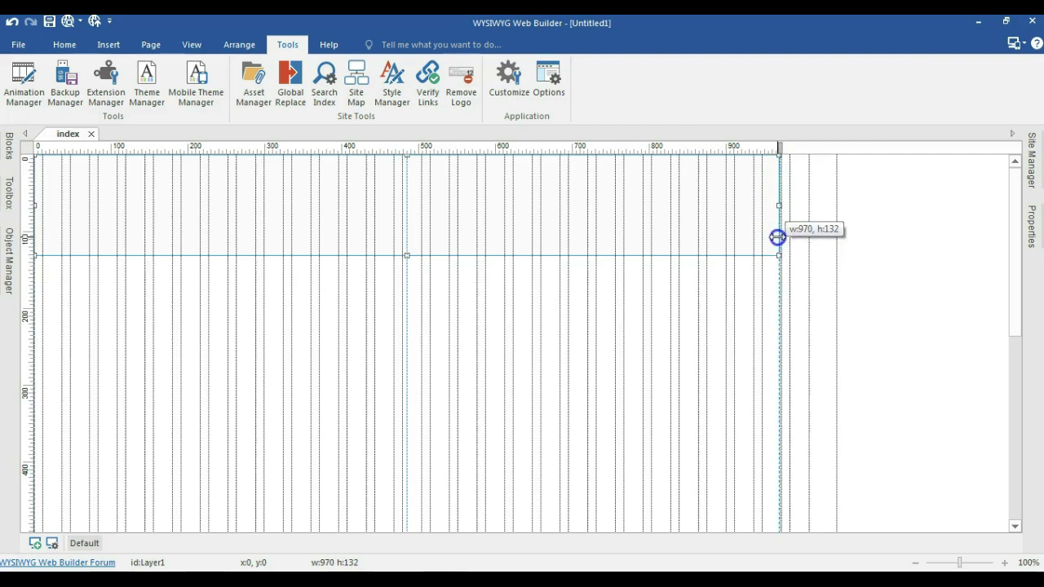
- Set the layer's height to 100 pixels in its size property
click(1031, 227)
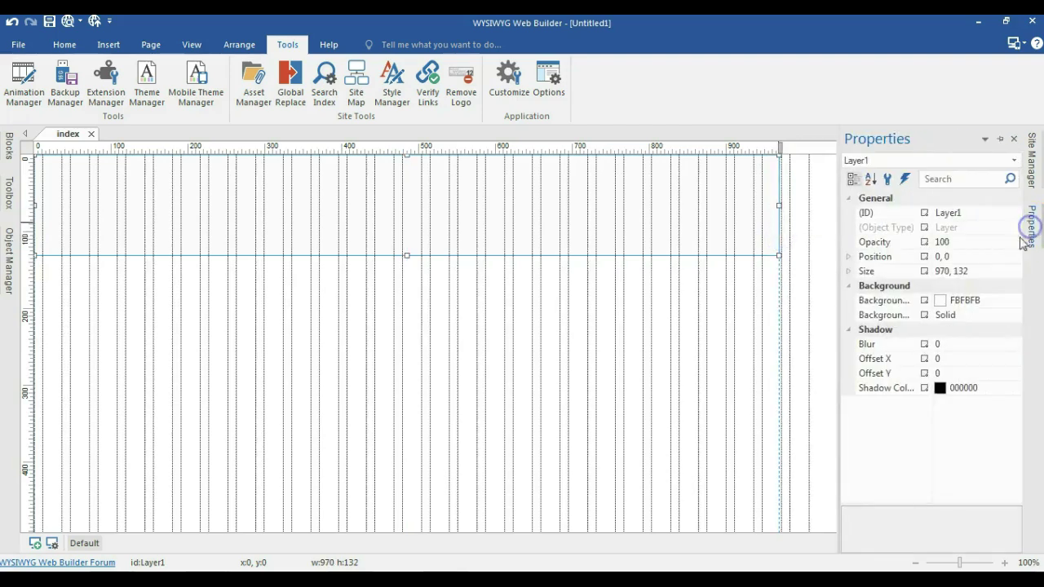
click(961, 271)
text(100)
key(Return)
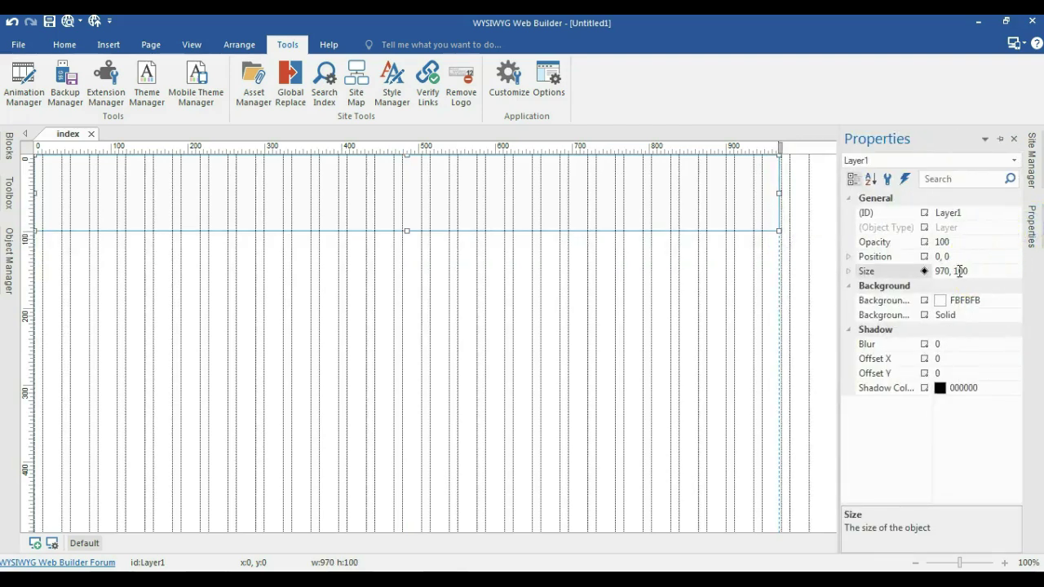
click(532, 273)
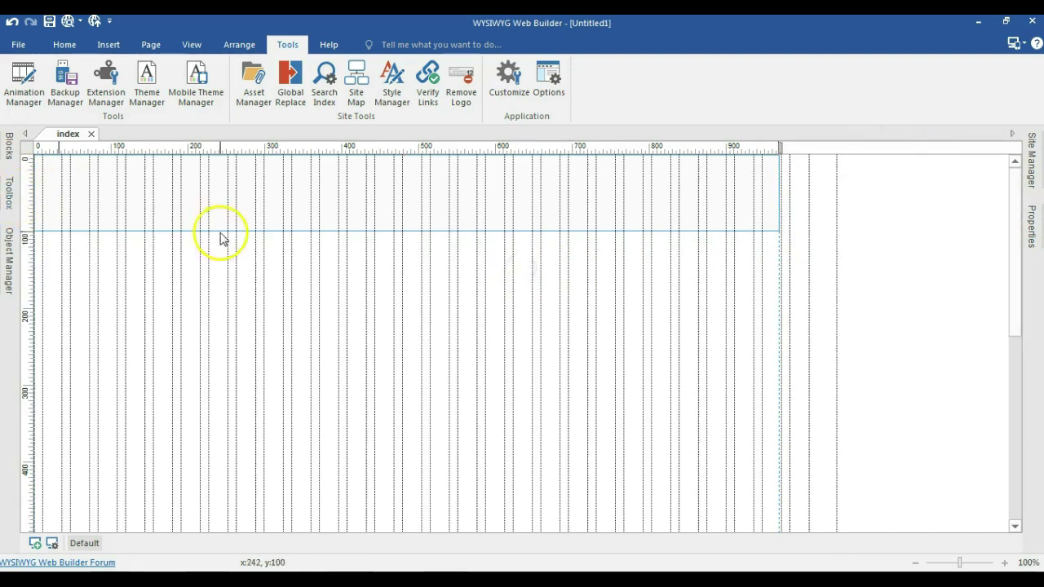
- Draw a rectangle shape about 127 by 39 pixels on the page below the layer
click(229, 198)
click(8, 196)
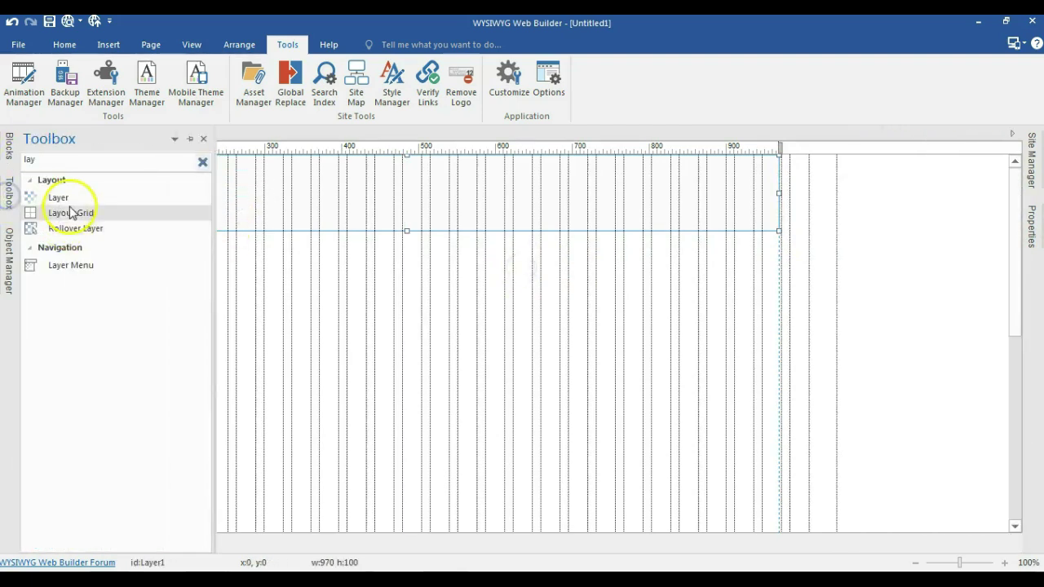
click(203, 161)
scroll(107, 364, down, 7)
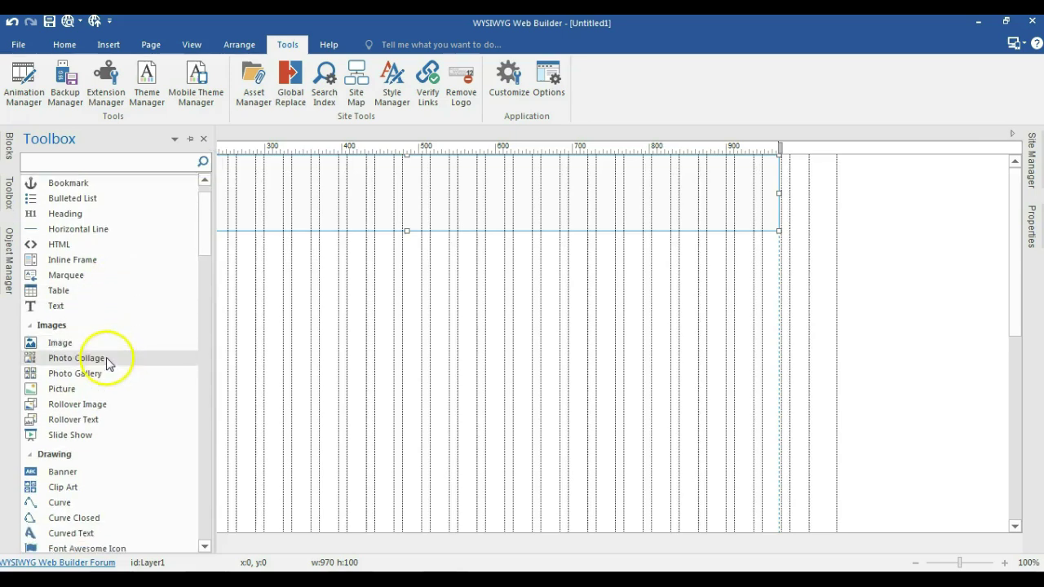
click(62, 454)
mouse_move(312, 291)
mouse_down()
mouse_move(384, 338)
mouse_move(410, 335)
mouse_up()
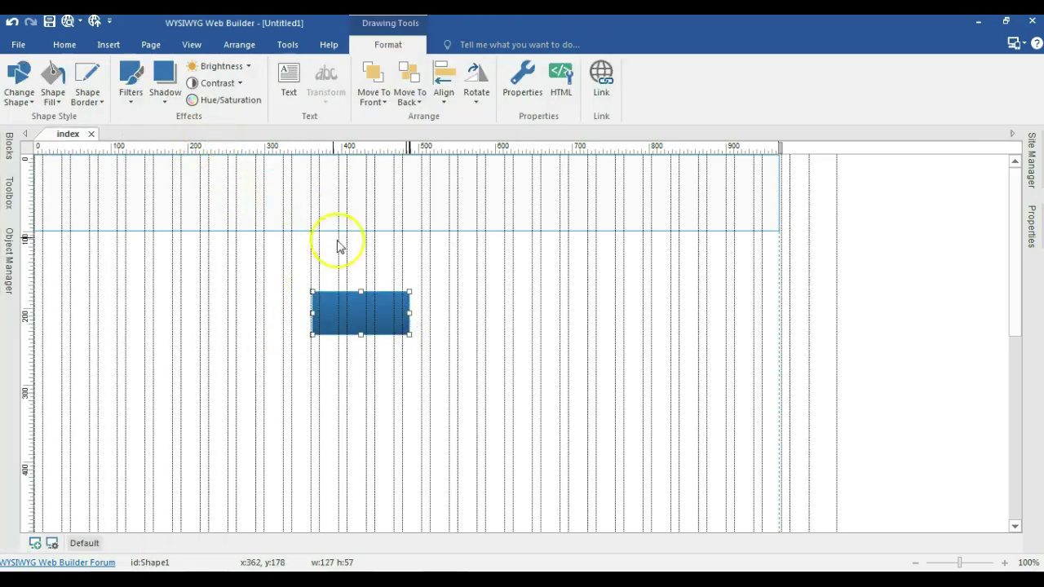
drag(358, 336, 360, 320)
- Set the rectangle shape's size to 100 by 35 pixels
click(1033, 231)
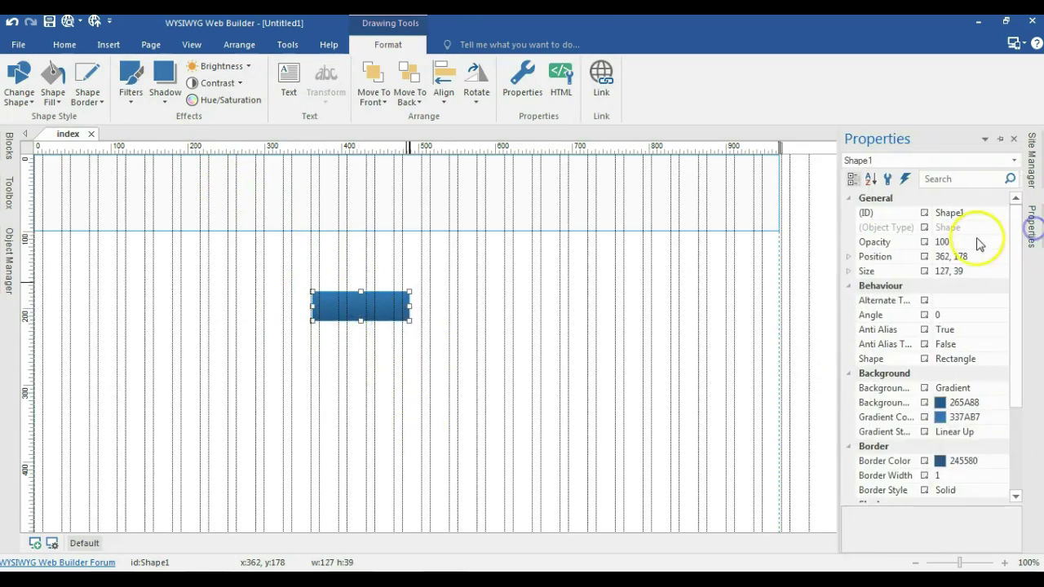
click(959, 270)
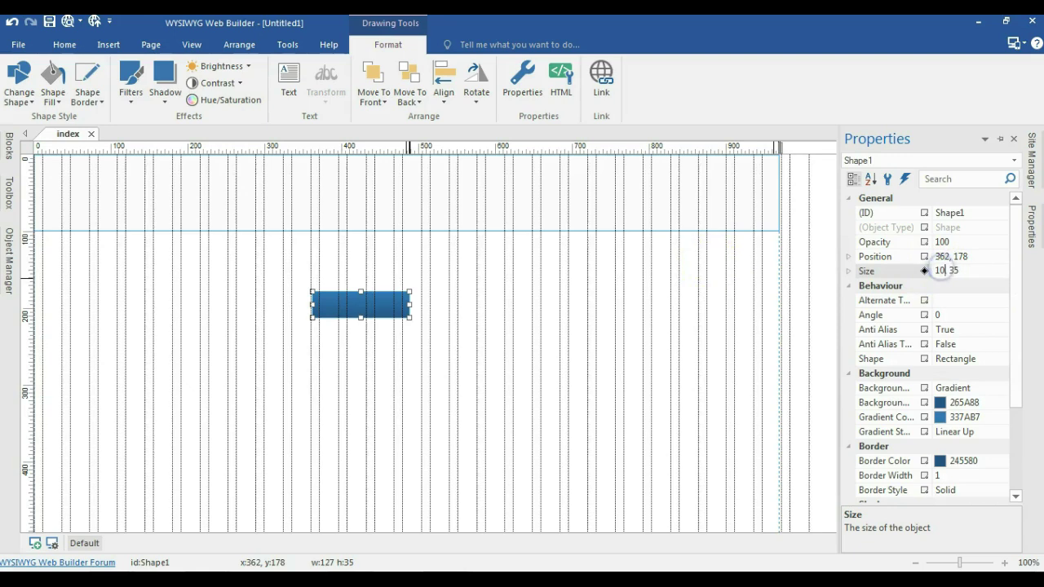
key(Return)
click(436, 312)
- Change the shape's type to a rounded rectangle with a corner roundness of 4
click(338, 297)
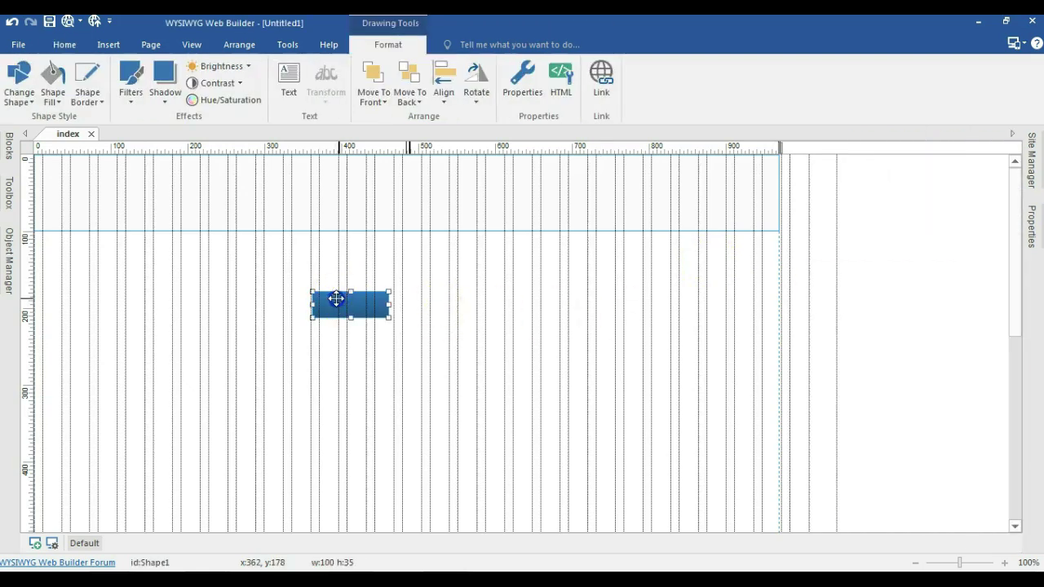
click(466, 160)
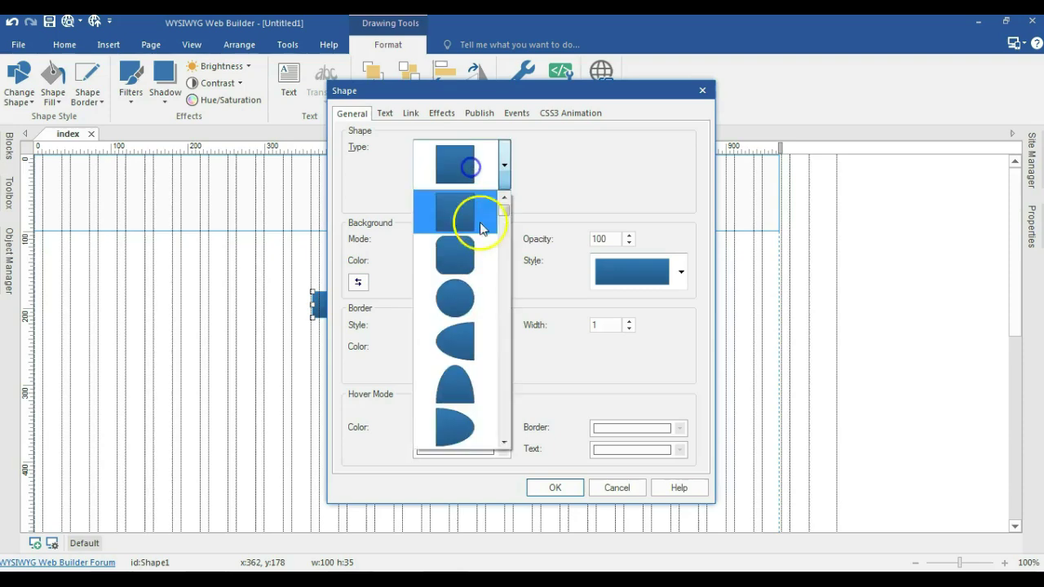
click(470, 253)
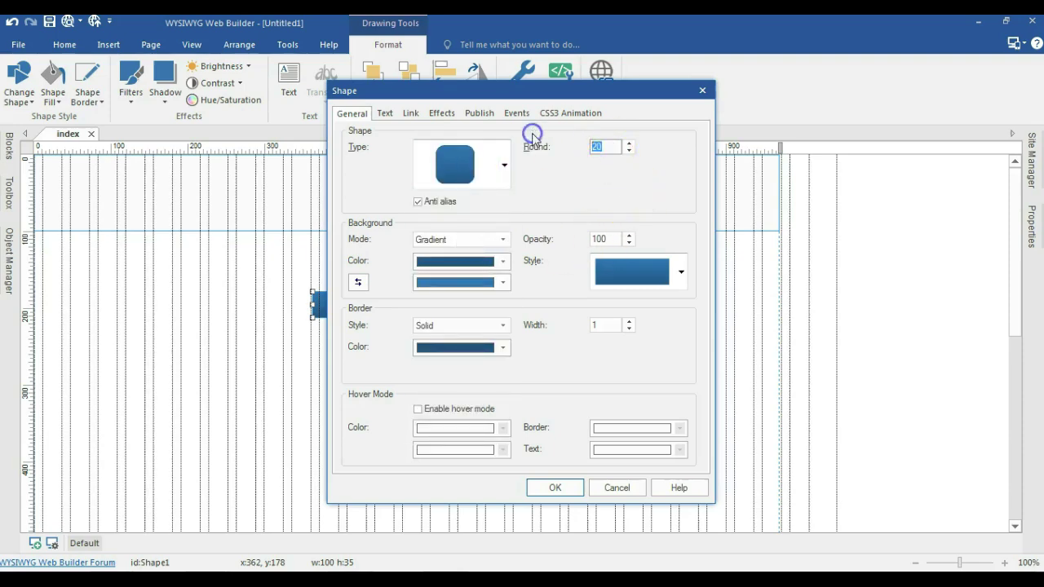
text(4)
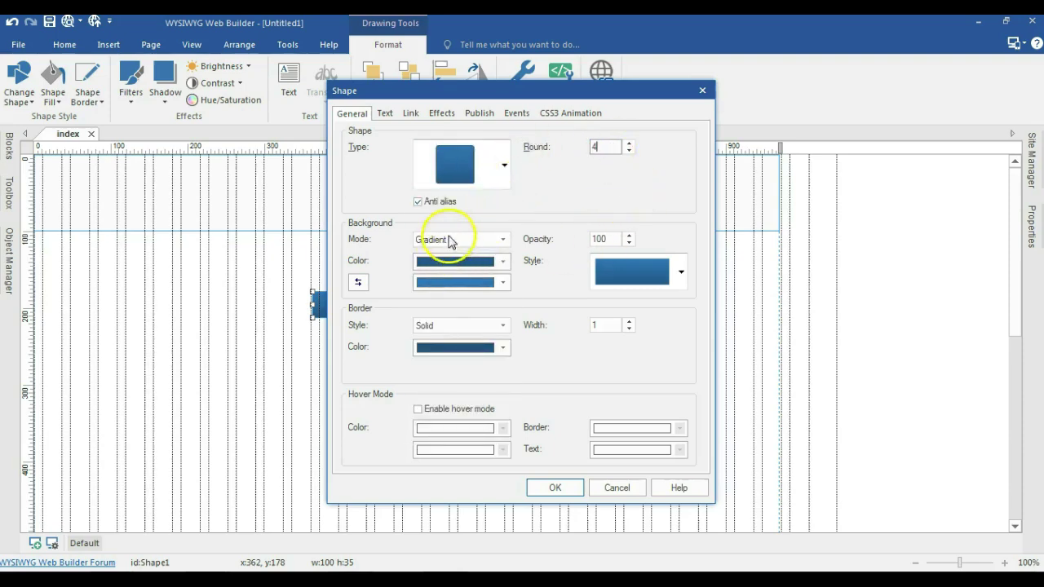
- Set the shape's background mode to Solid with the dark blue colour
click(448, 237)
click(445, 263)
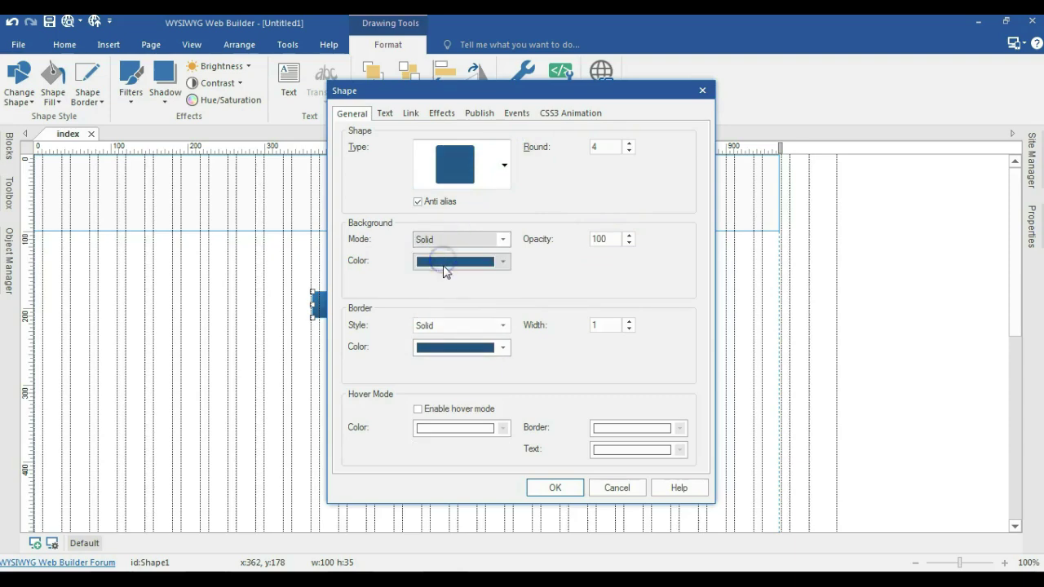
click(444, 264)
click(554, 280)
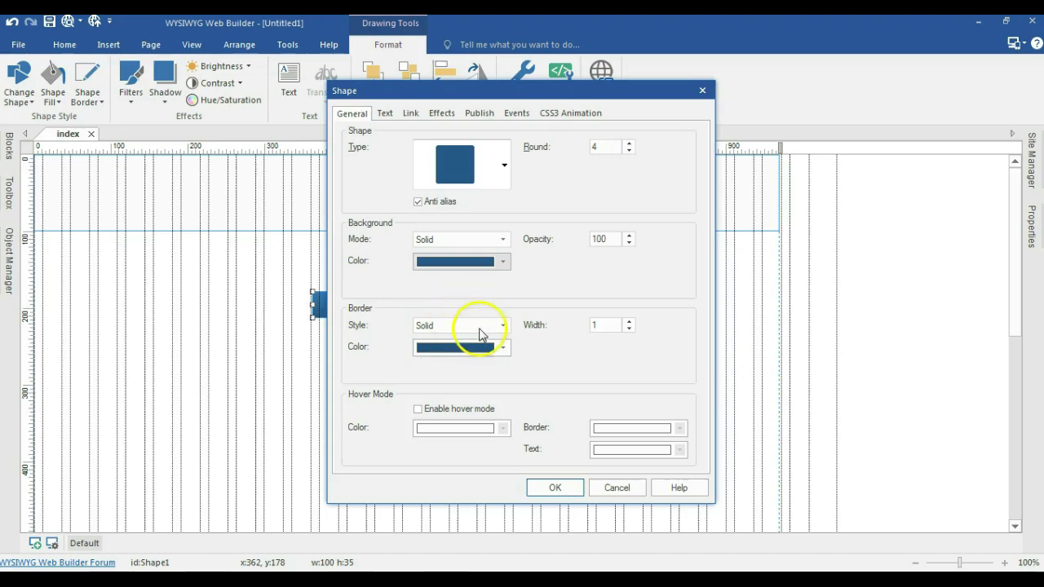
- Enable the shape's hover mode with a near-black background and border and white text
click(466, 409)
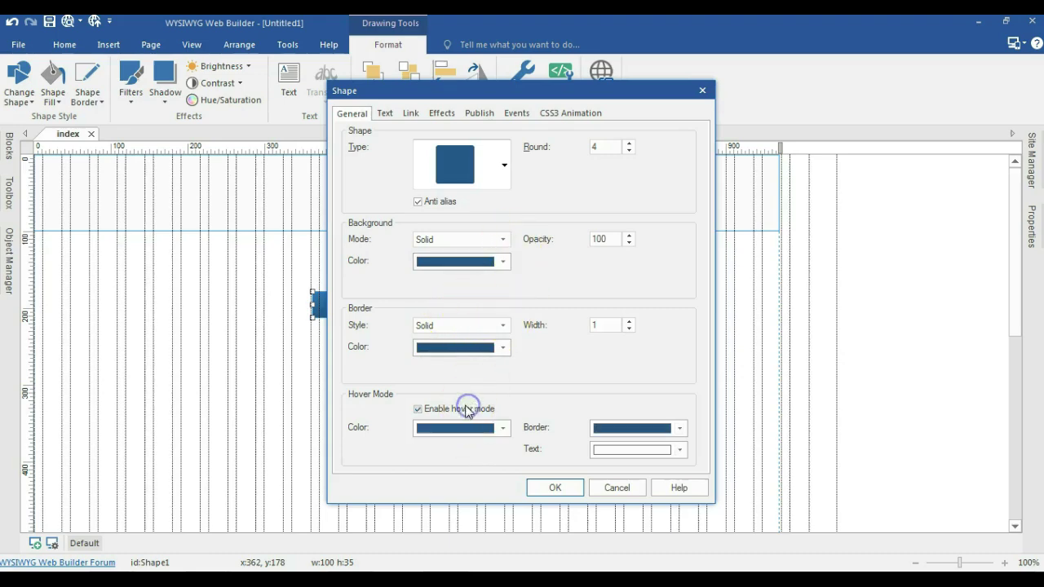
click(454, 427)
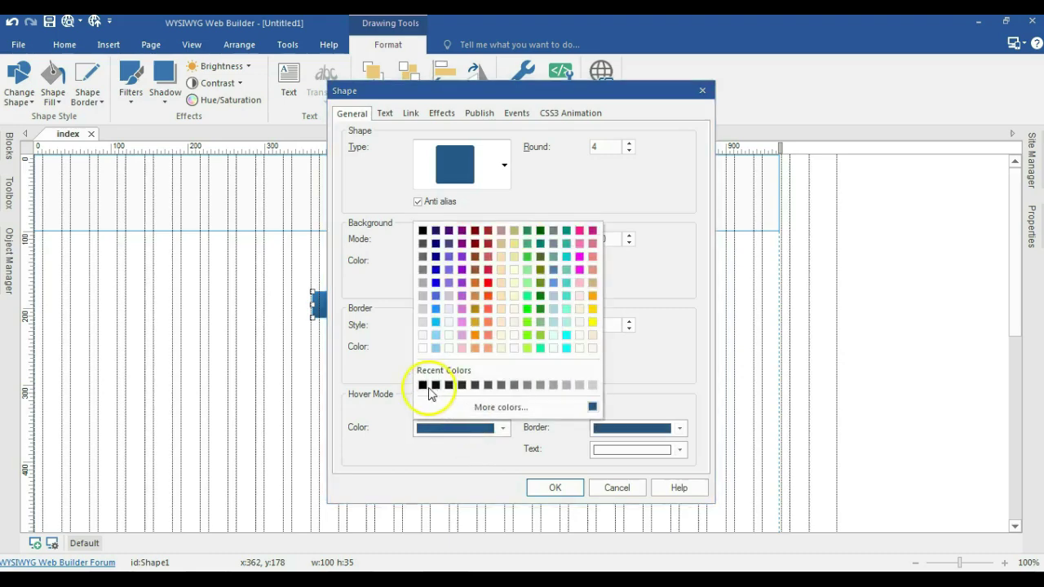
click(447, 385)
click(618, 431)
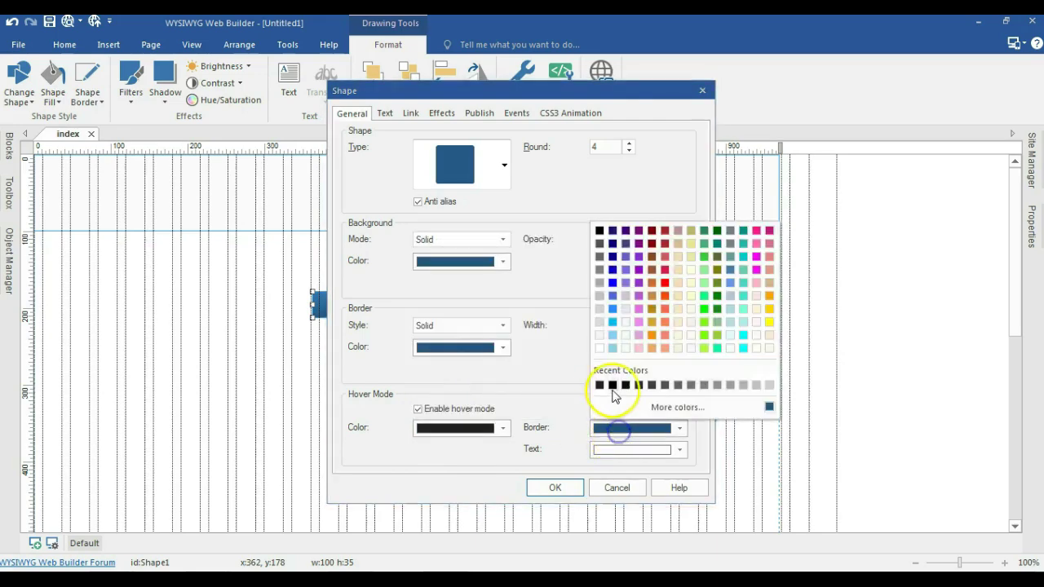
click(604, 385)
click(612, 451)
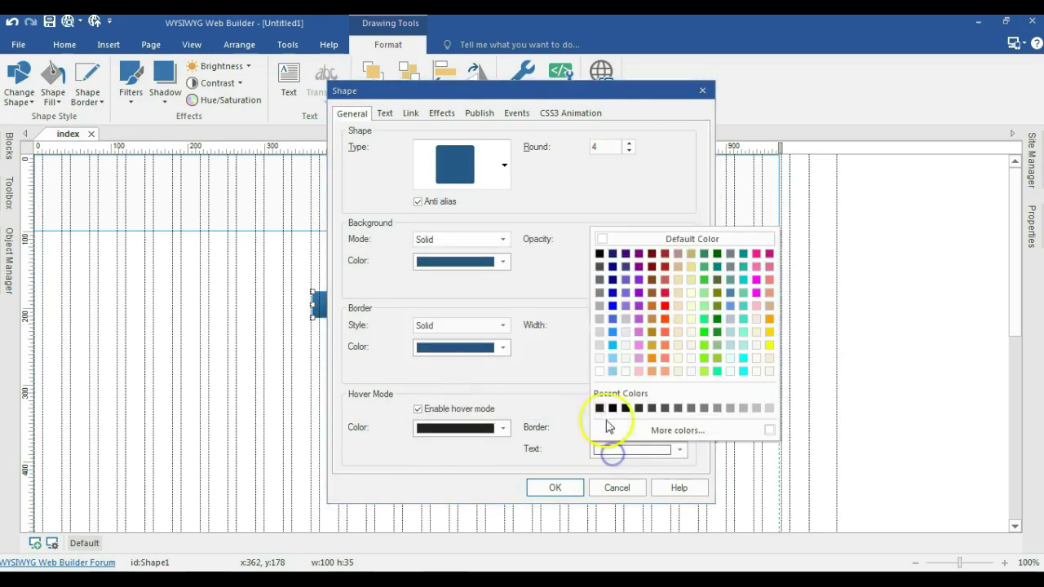
click(600, 372)
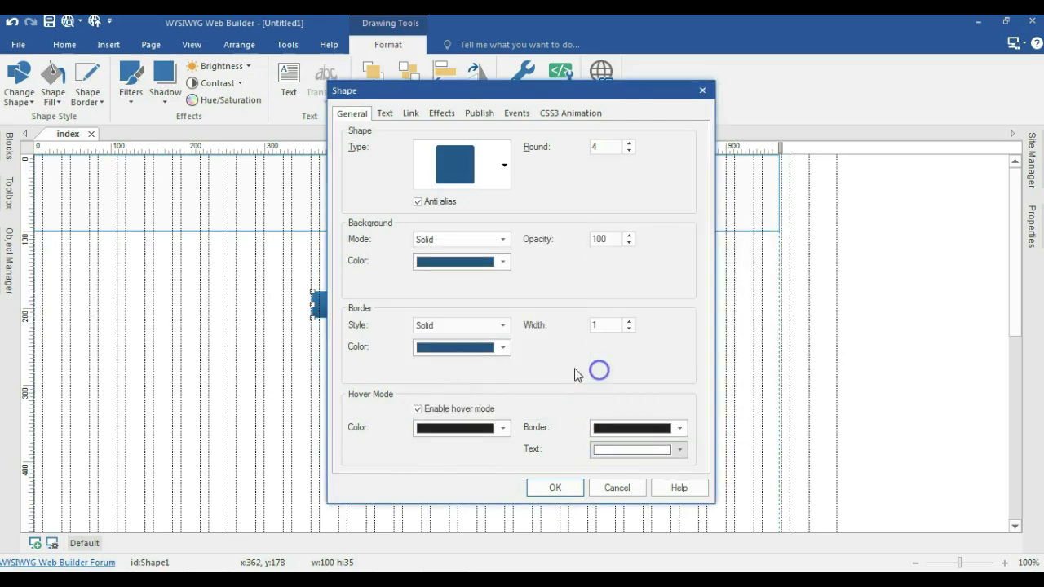
- Give the shape the text "IT" in white Arial at size 12
click(386, 113)
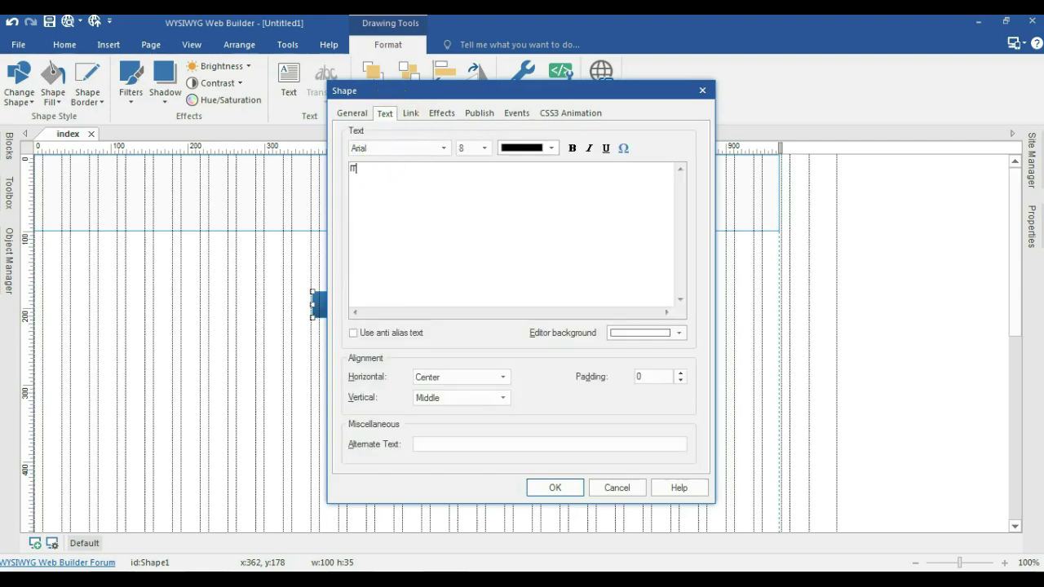
drag(351, 170, 338, 168)
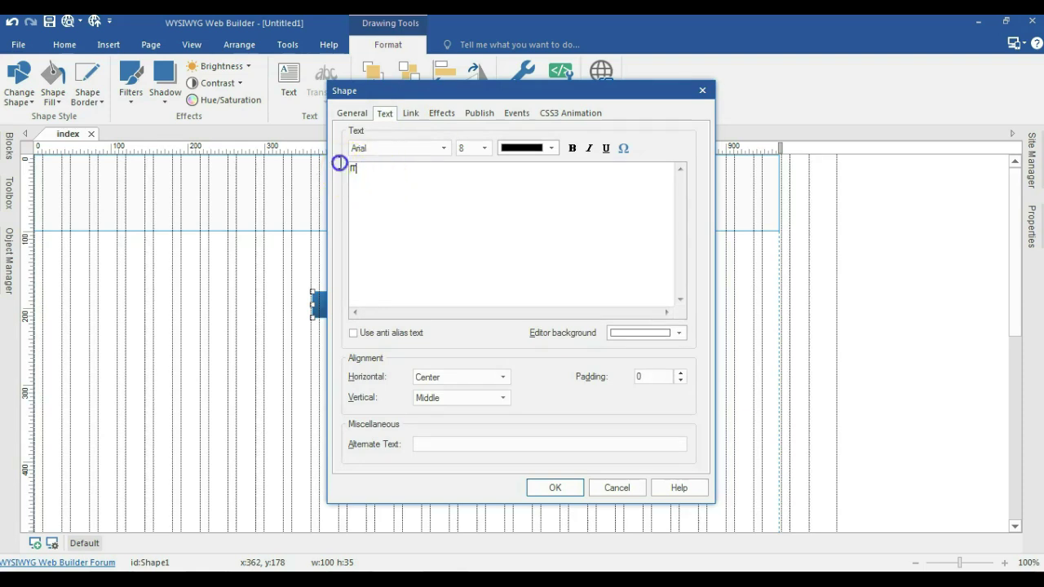
click(465, 148)
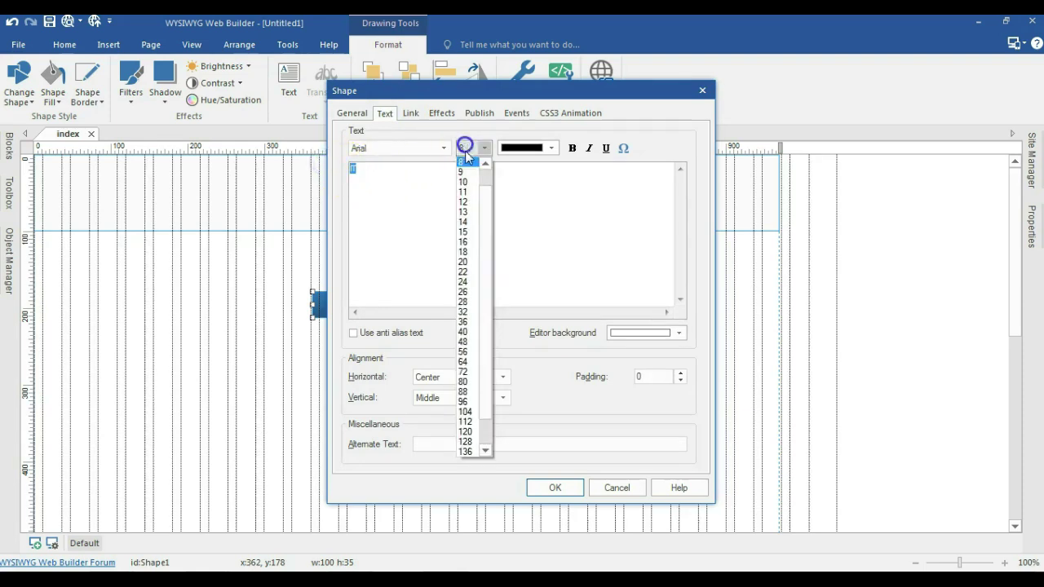
click(471, 203)
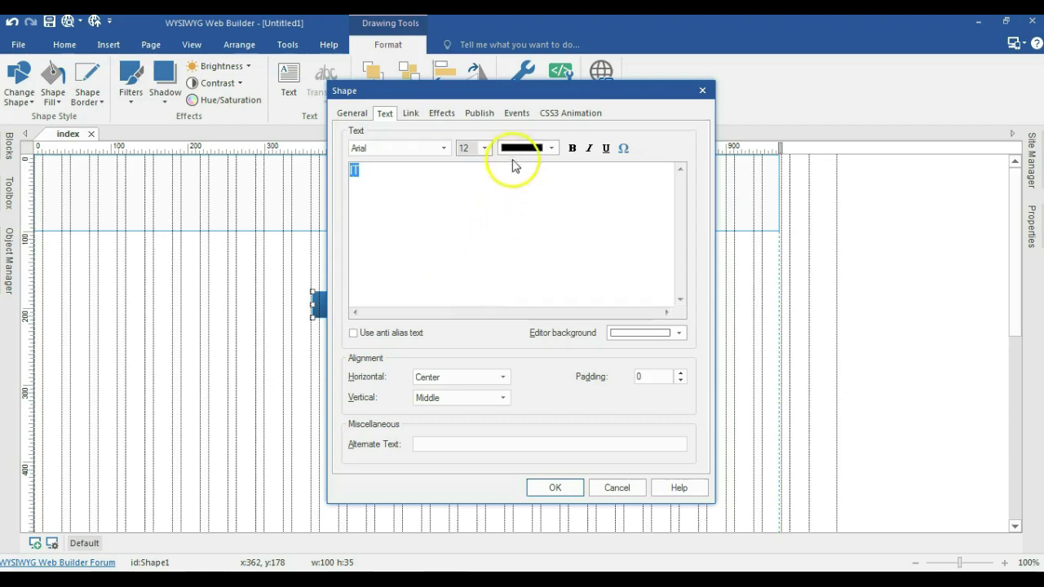
click(513, 150)
click(509, 281)
- Turn on anti-aliased text, make the text editor background black, and apply the shape settings
click(376, 334)
click(638, 333)
click(617, 351)
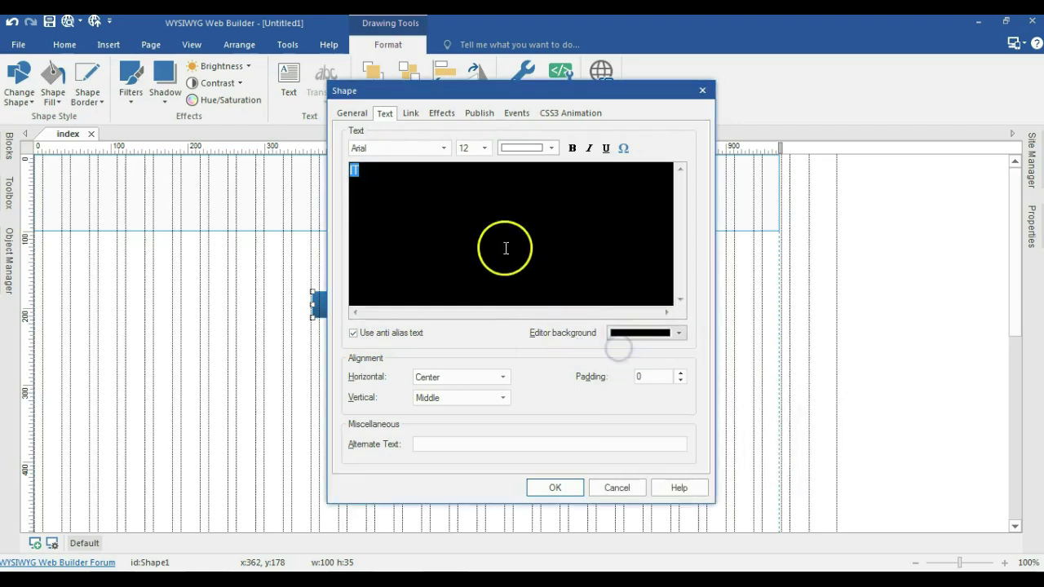
click(372, 169)
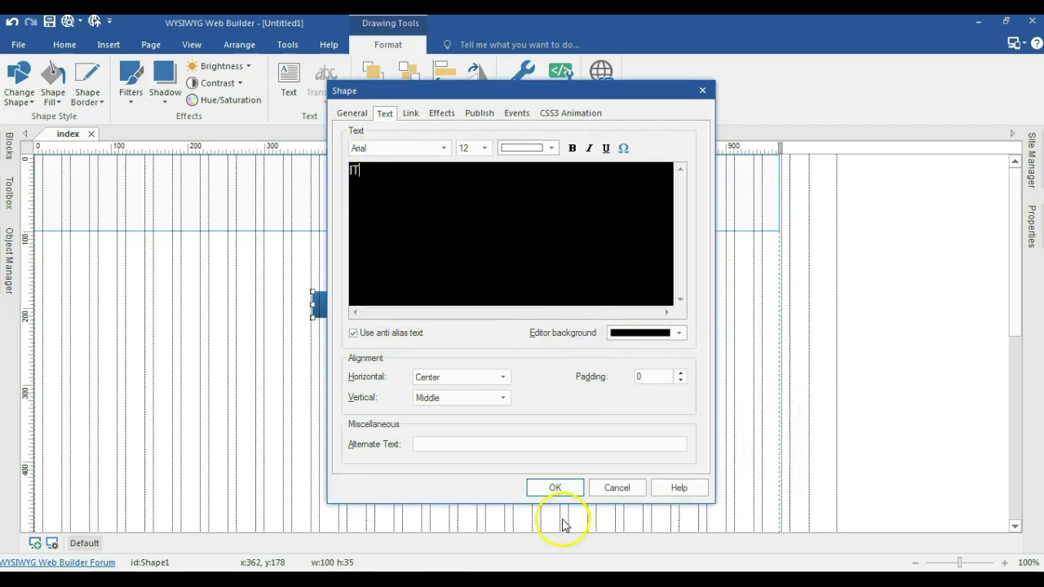
click(559, 487)
- Narrow the IT button to about 43 by 35 pixels and move it into the header layer
click(409, 378)
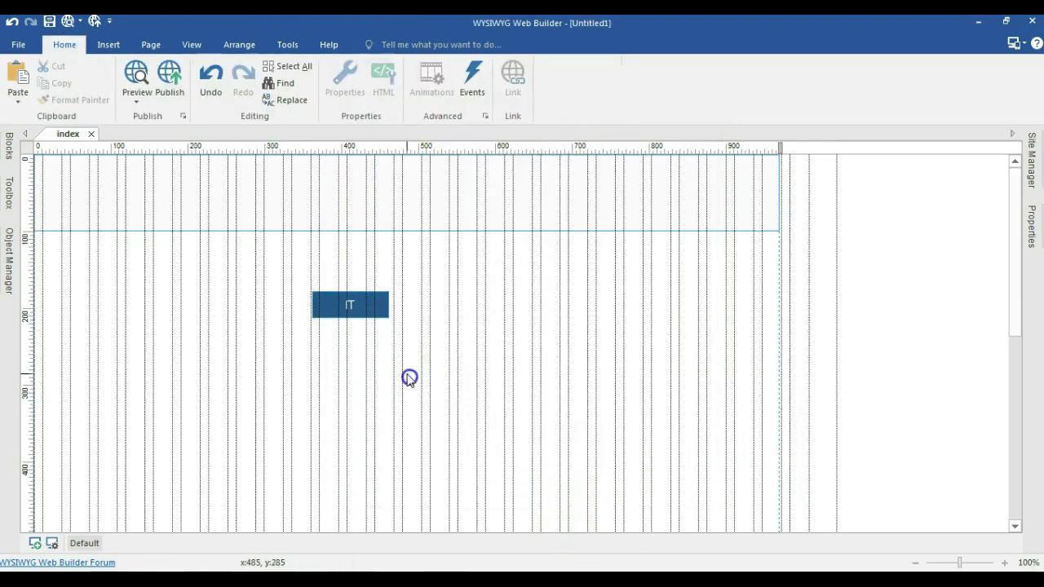
click(368, 315)
drag(386, 304, 302, 197)
click(359, 298)
click(283, 220)
click(286, 266)
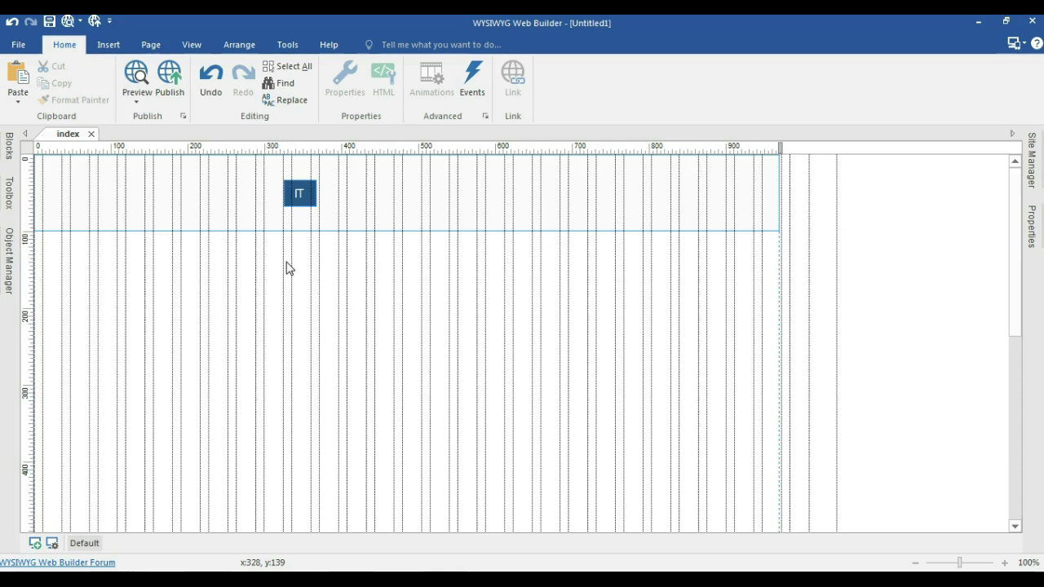
- Duplicate the header layer, delete the IT button copy inside it, and place the empty duplicate just below the original
key(ctrl+v)
click(433, 408)
click(539, 295)
key(Delete)
drag(540, 331, 357, 304)
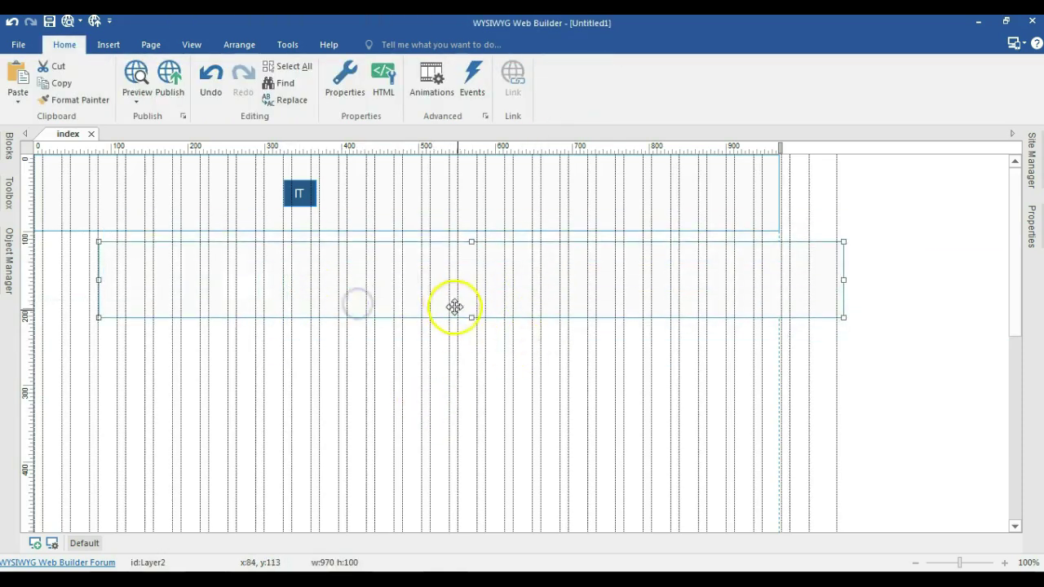
- Shrink the duplicated layer and set its size to 450 by 50 pixels
drag(472, 318, 463, 278)
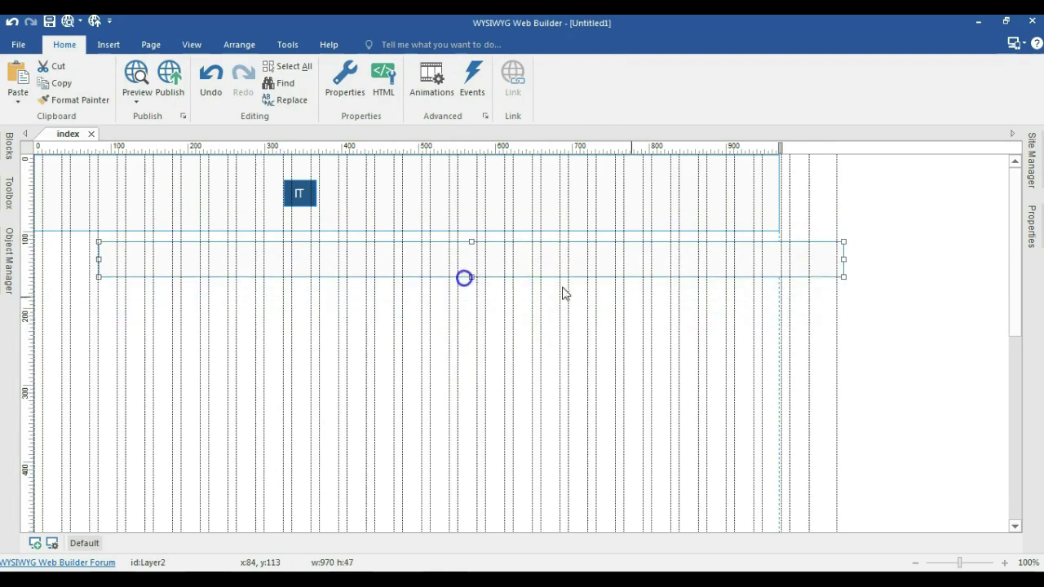
drag(843, 259, 448, 248)
click(1032, 226)
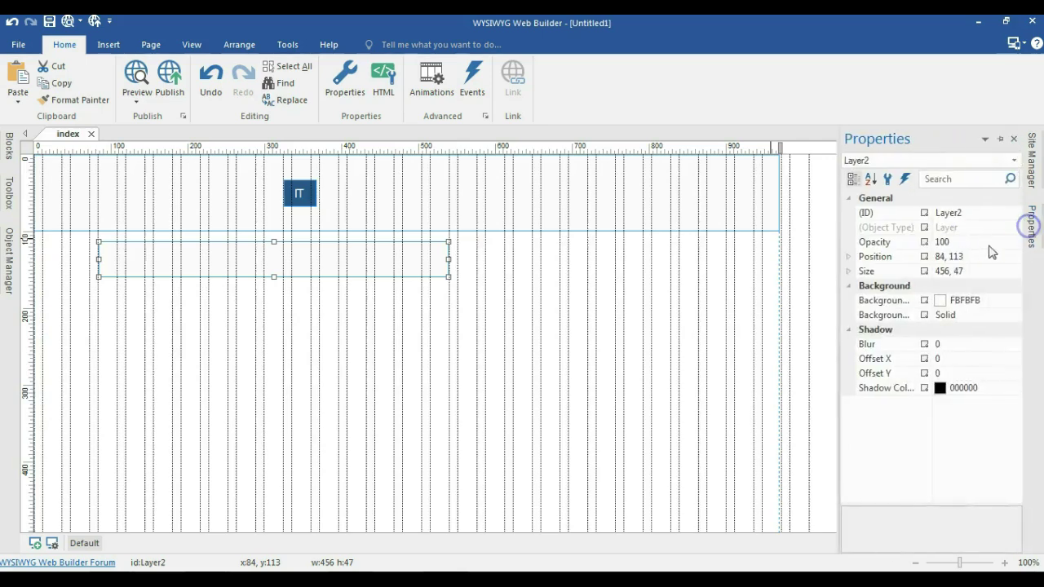
click(978, 271)
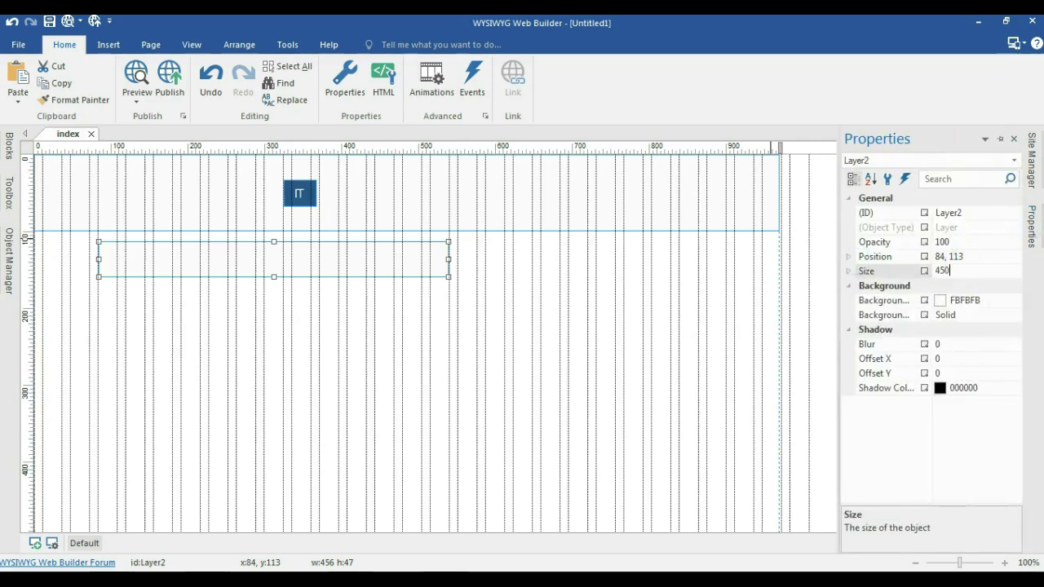
key(Return)
- Move the 450 by 50 layer into the header layer and place the IT button inside it
click(533, 305)
mouse_move(314, 260)
mouse_down()
mouse_move(387, 245)
mouse_move(443, 200)
mouse_move(505, 287)
mouse_move(495, 217)
mouse_up()
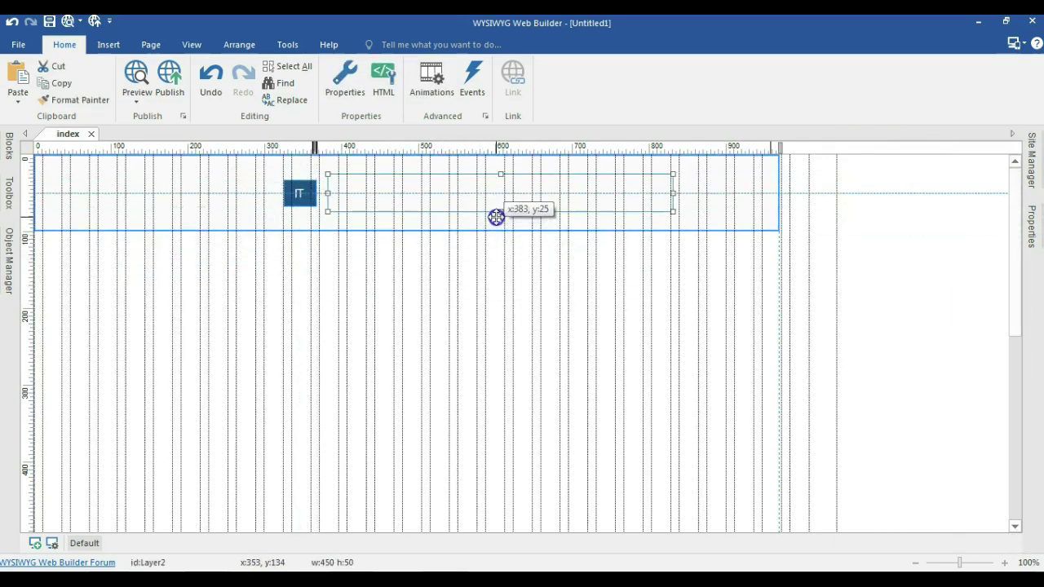
drag(300, 193, 356, 194)
- Center the inner layer horizontally in the page
click(457, 197)
right_click(457, 196)
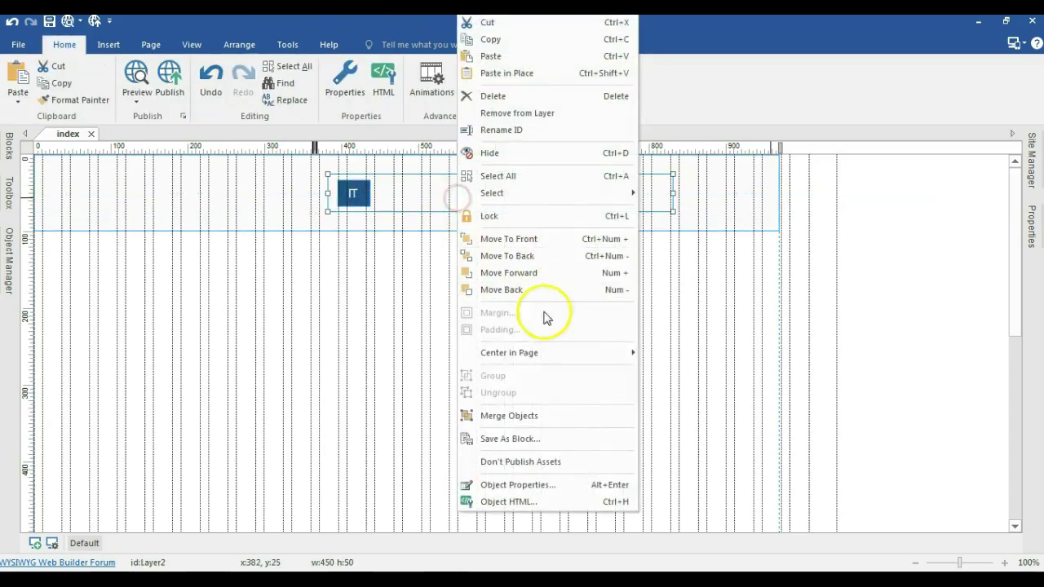
mouse_move(587, 353)
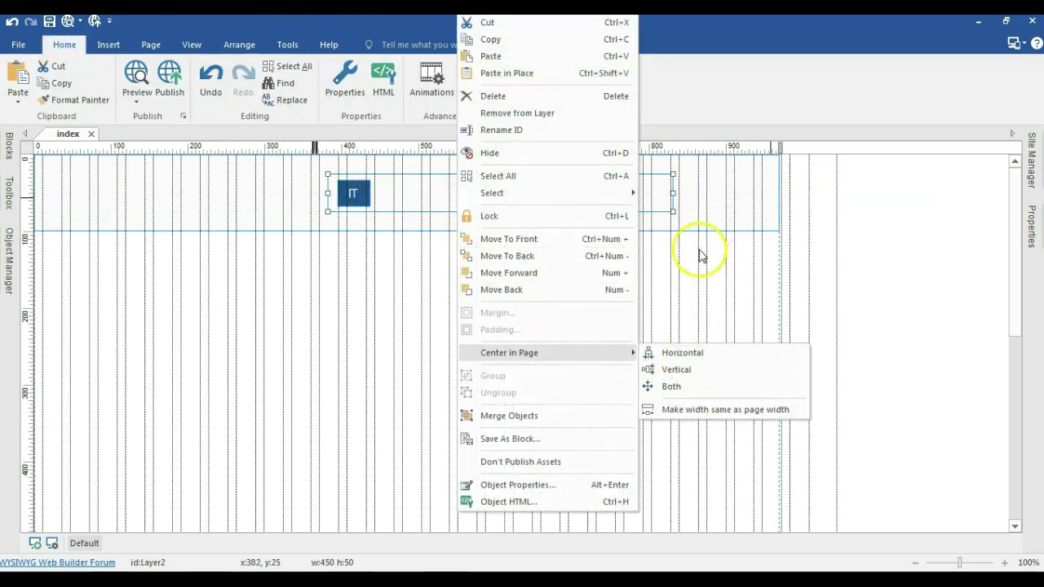
click(686, 353)
- Duplicate the IT button beside the original and widen the copy to about 73 pixels
click(255, 194)
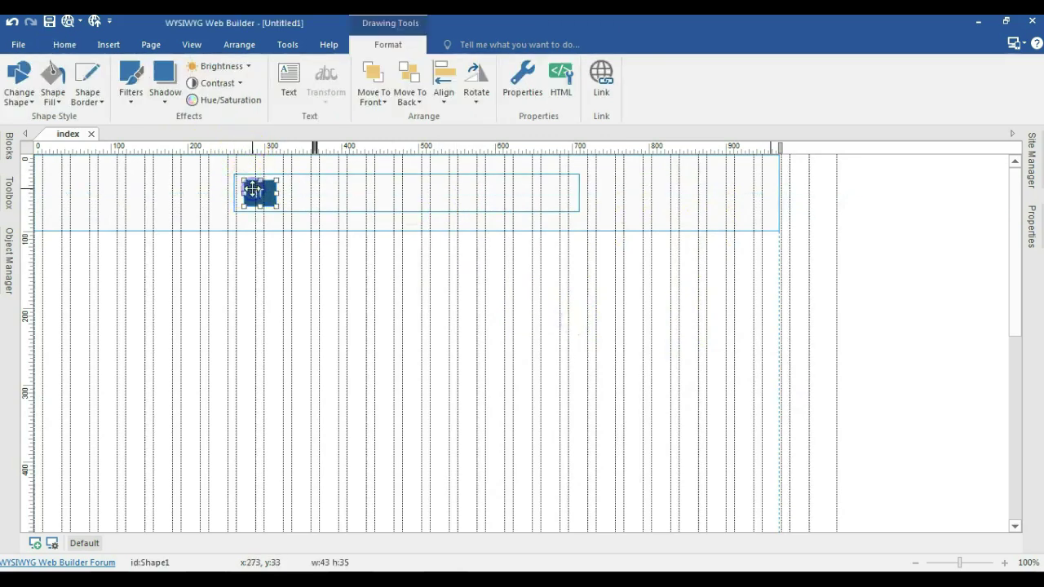
click(289, 189)
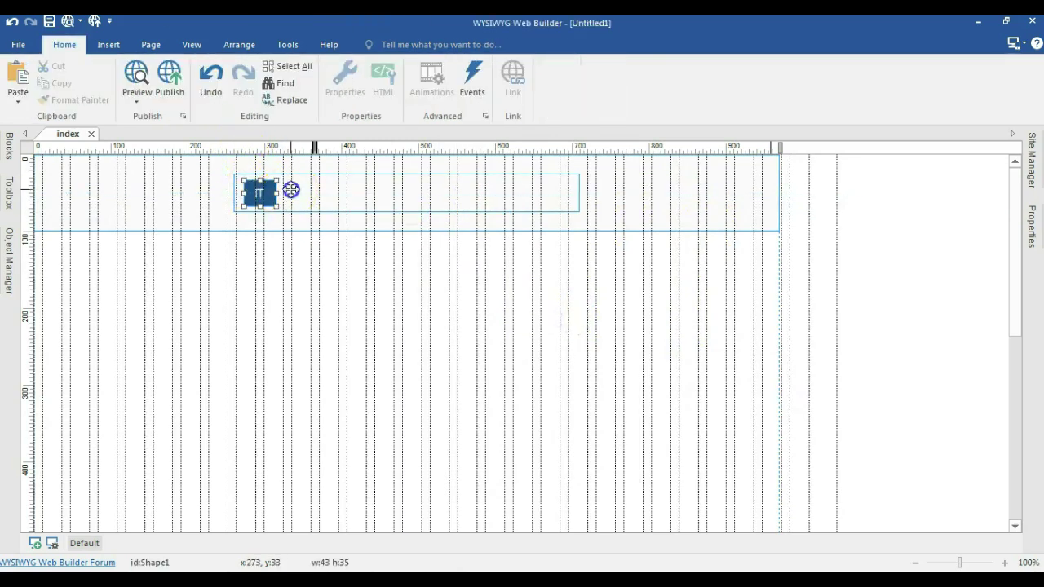
key(ctrl+v)
drag(300, 199, 340, 193)
- Change the second button's text to "Finance"
double_click(327, 199)
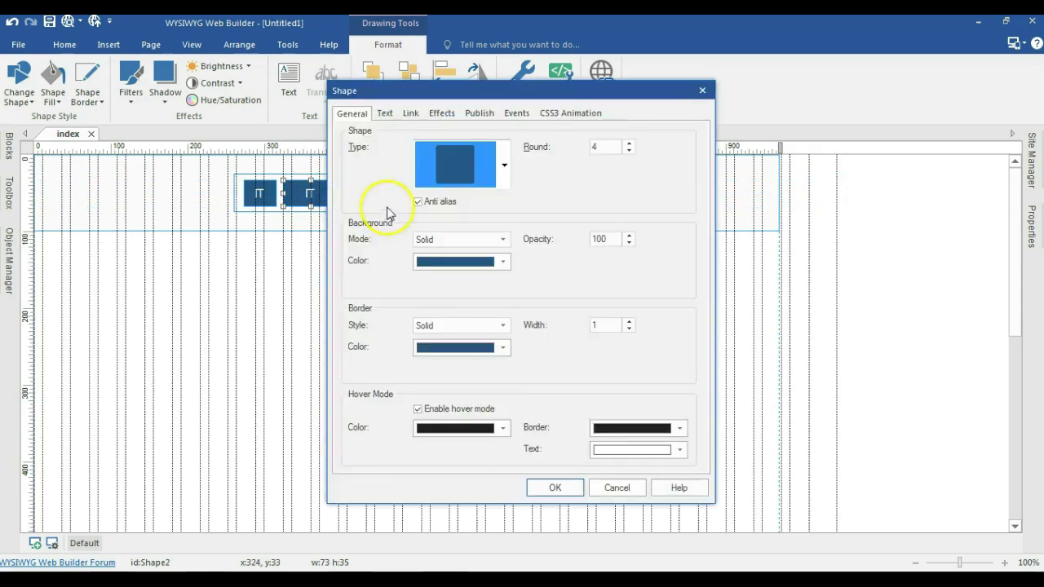
click(384, 112)
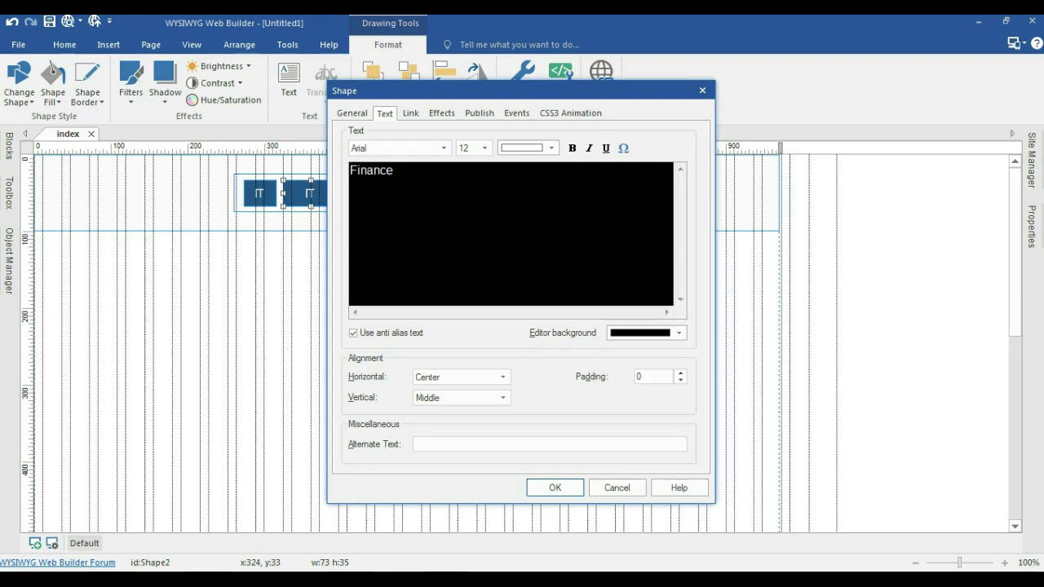
click(579, 487)
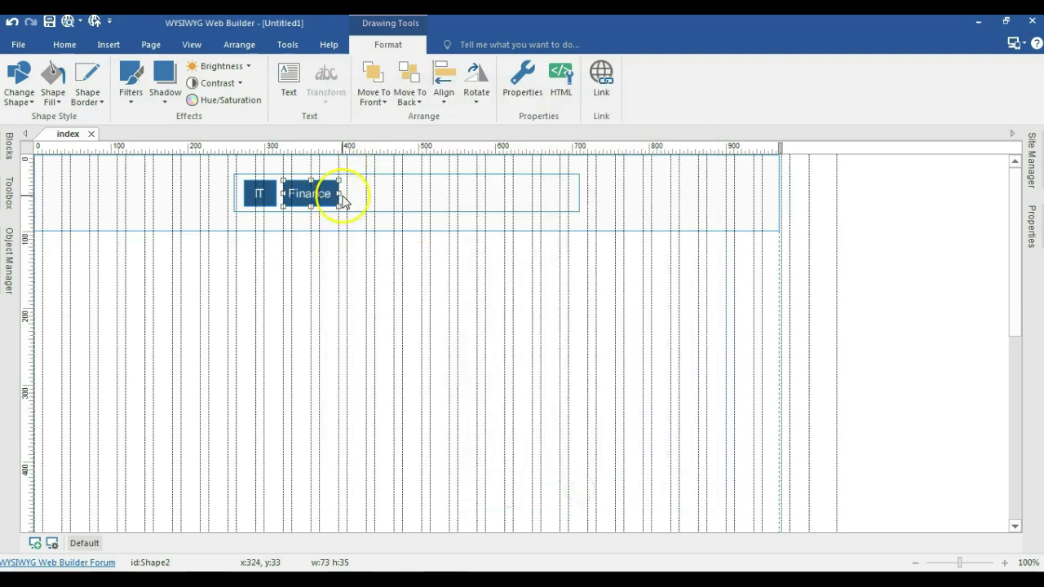
- Add a third button about 95 pixels wide beside the Finance button and set its text to "Marketing"
drag(338, 194, 422, 196)
double_click(408, 193)
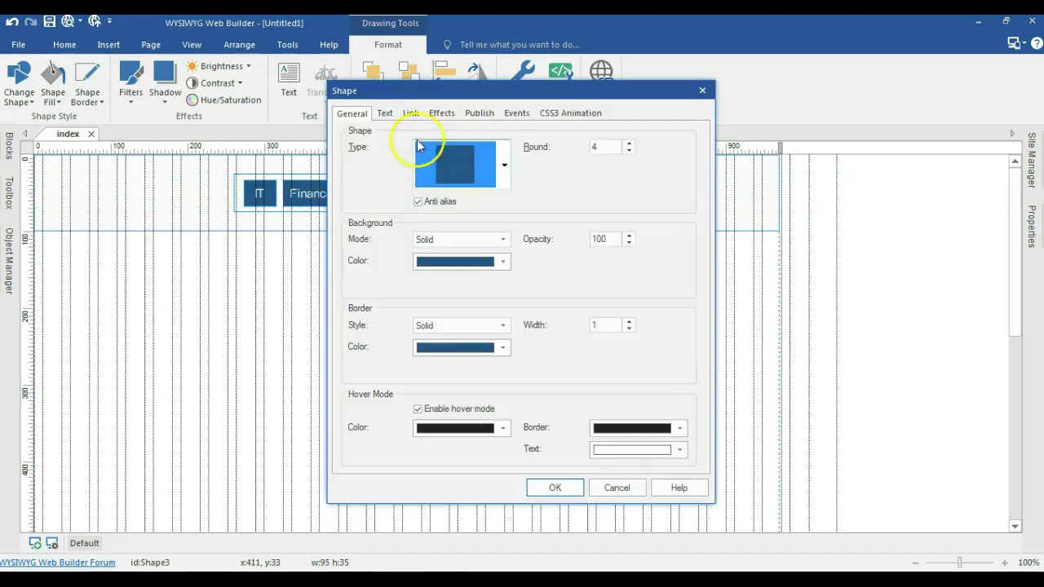
click(390, 112)
drag(405, 168, 275, 152)
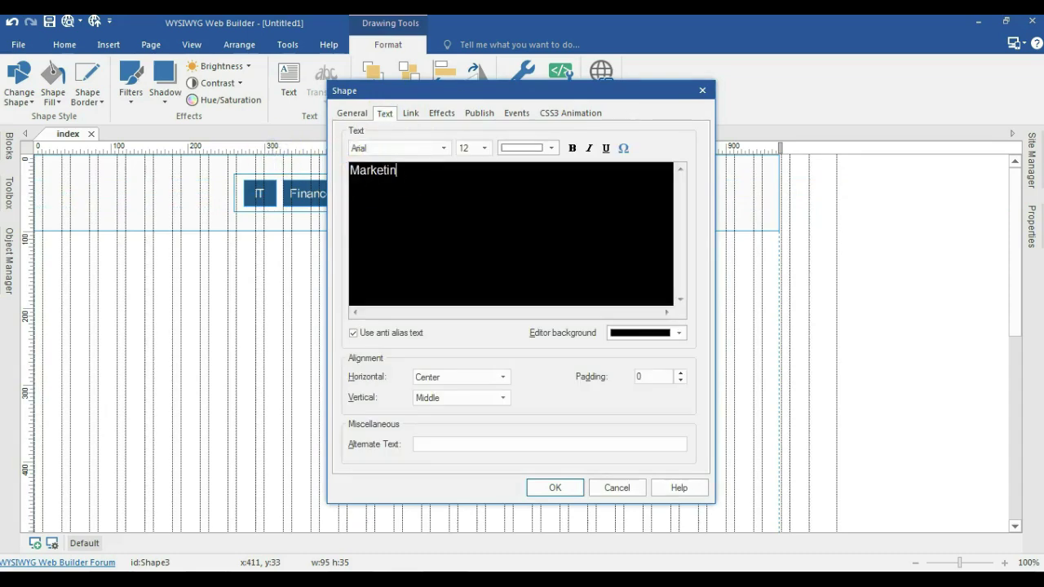
click(562, 488)
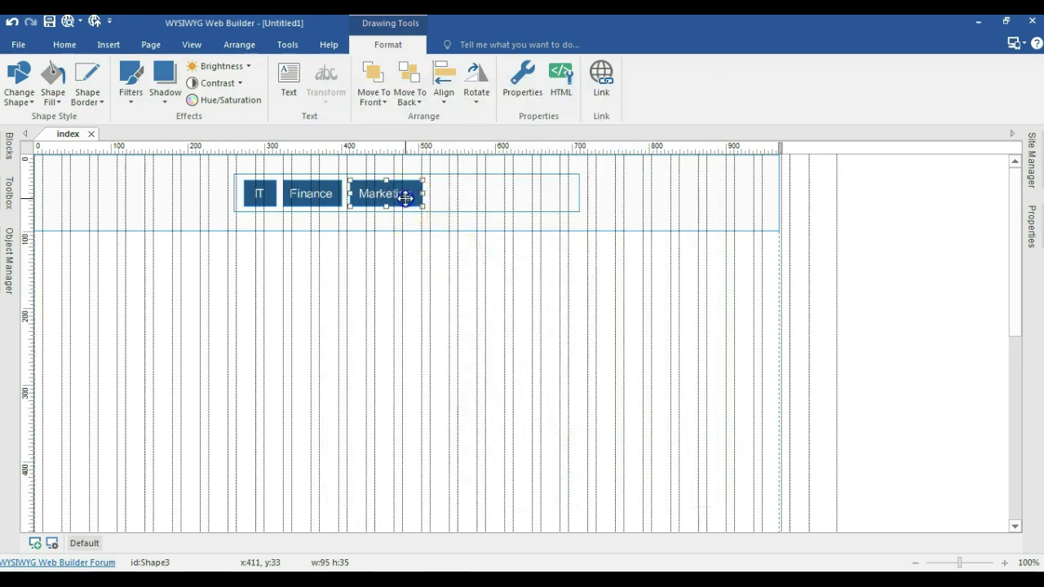
- Paste a fourth button beside the Marketing button and widen it to about 113 pixels
click(439, 189)
key(ctrl+v)
drag(451, 192, 518, 194)
click(487, 191)
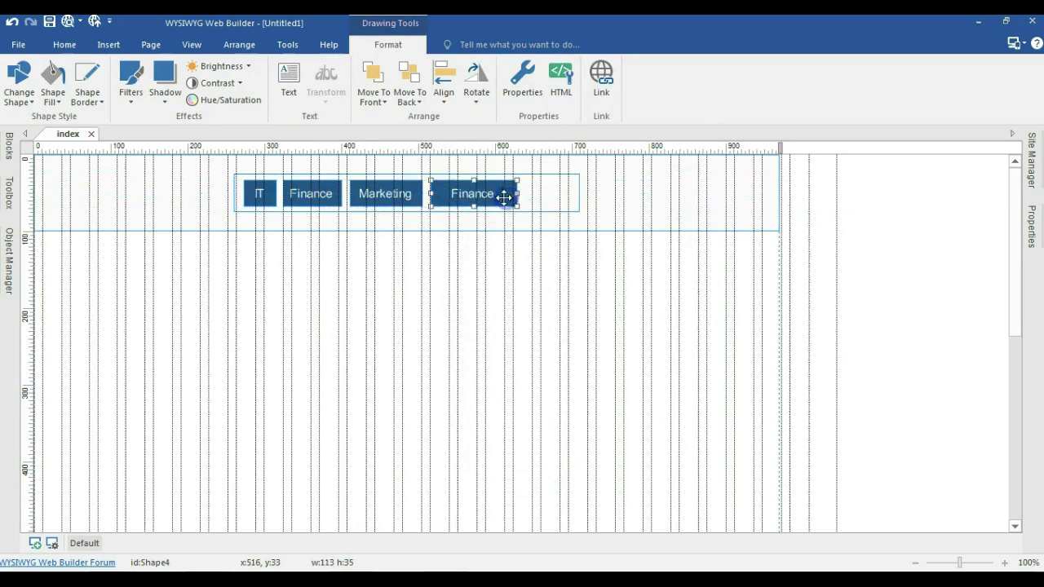
- Change the fourth button's text to "Management"
double_click(504, 197)
click(381, 112)
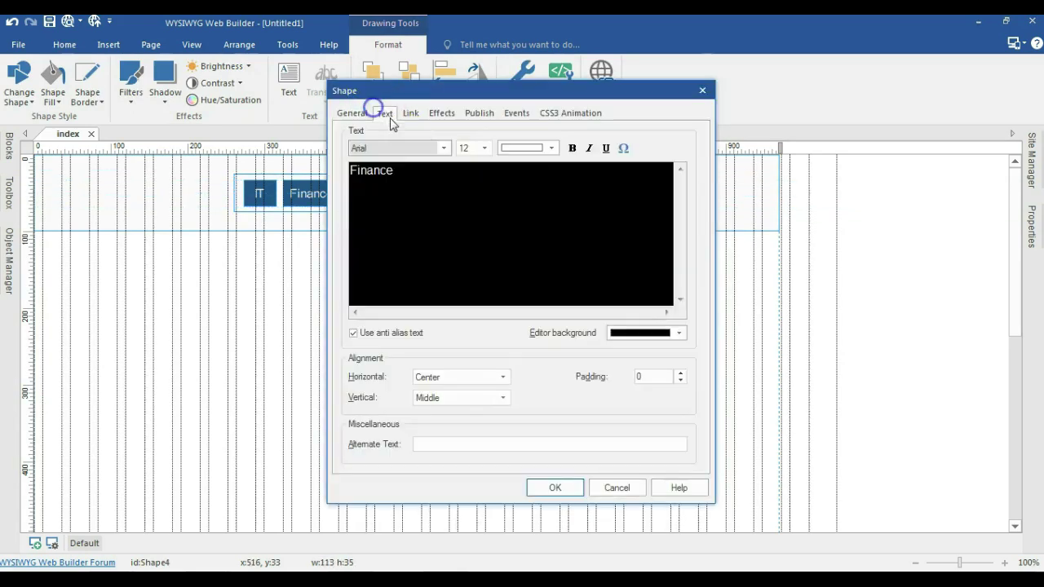
double_click(414, 173)
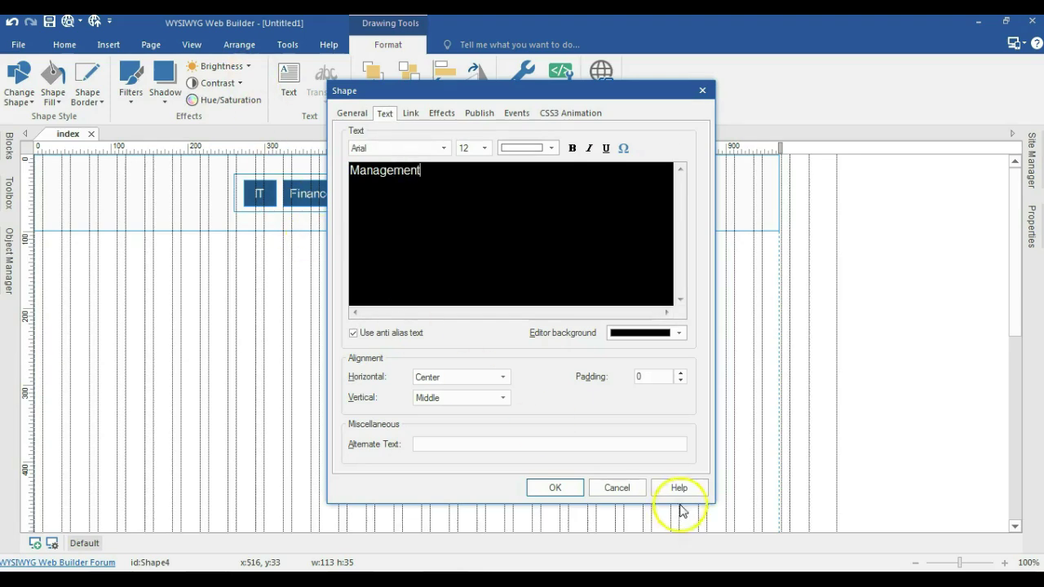
click(572, 487)
- Narrow the inner layer so that its edge sits closer to the Management button
click(550, 188)
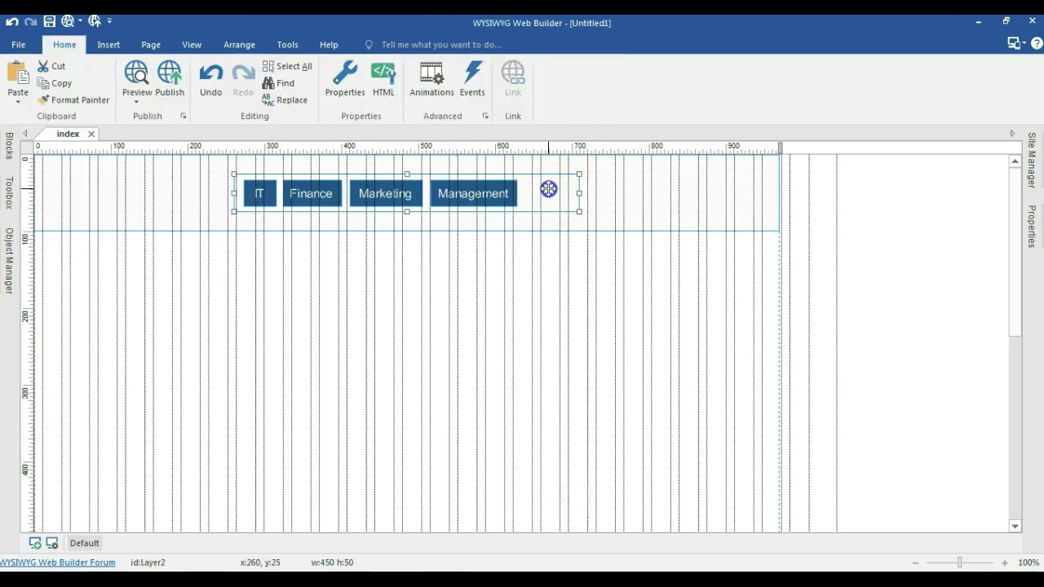
drag(579, 193, 548, 192)
click(492, 194)
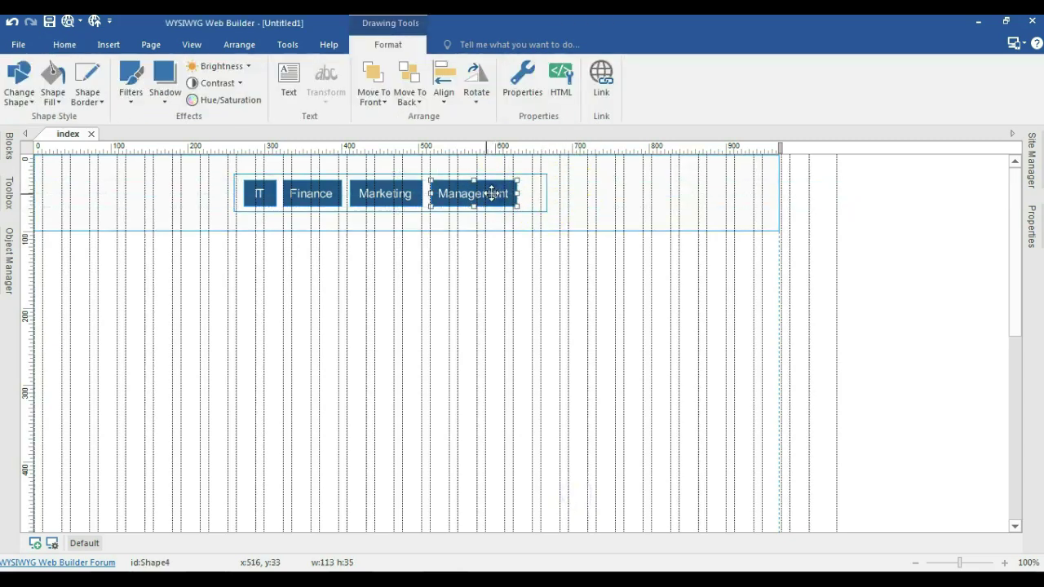
- Select the four category buttons, distribute them with equal horizontal spacing, and shift them together towards the centre of the inner layer
shift+click(400, 195)
shift+click(314, 195)
shift+click(269, 199)
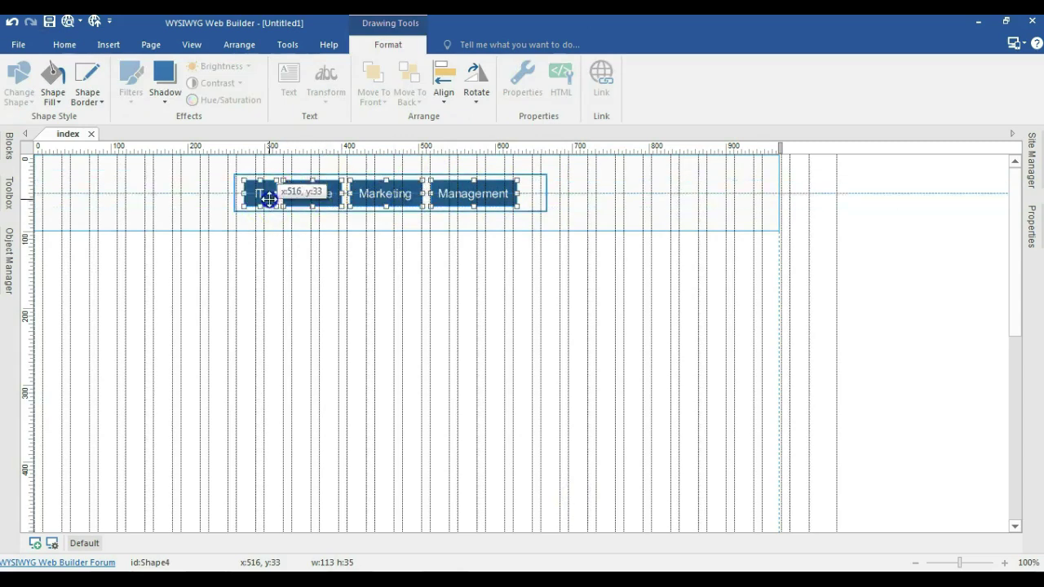
click(239, 44)
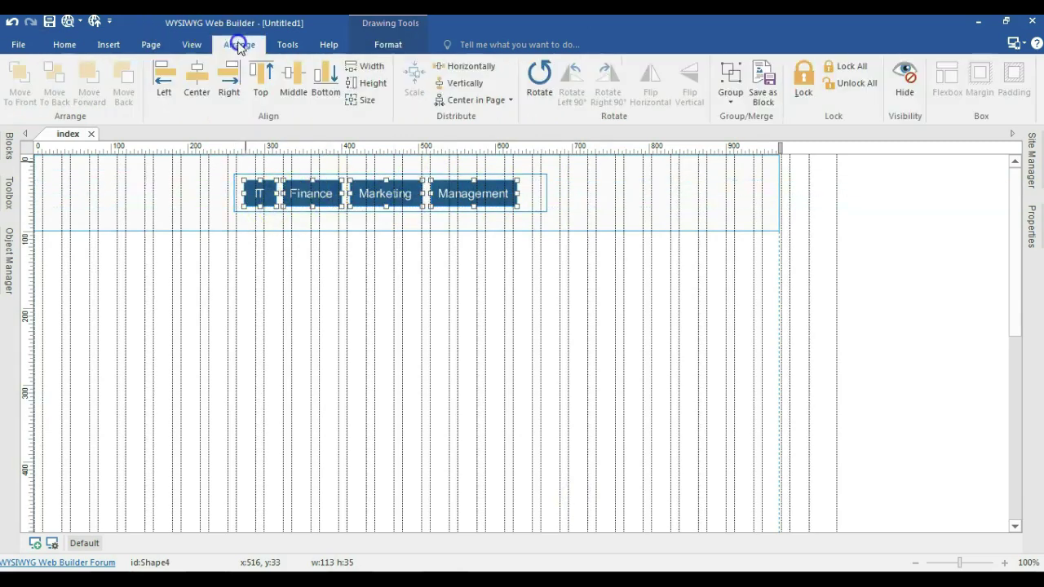
click(472, 68)
drag(397, 181, 402, 190)
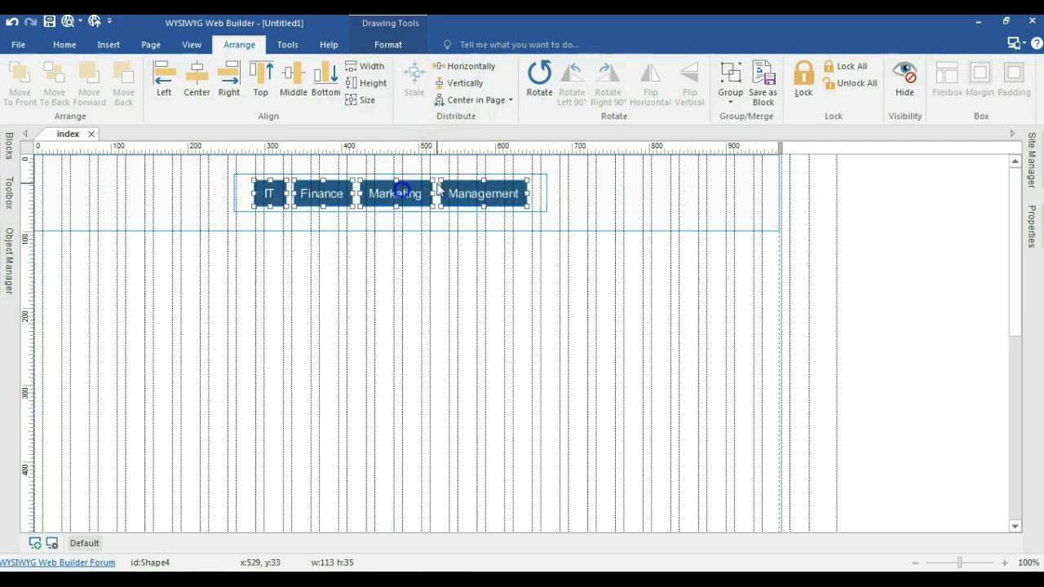
- Centre the inner layer containing the category buttons horizontally in the page
click(538, 196)
right_click(538, 197)
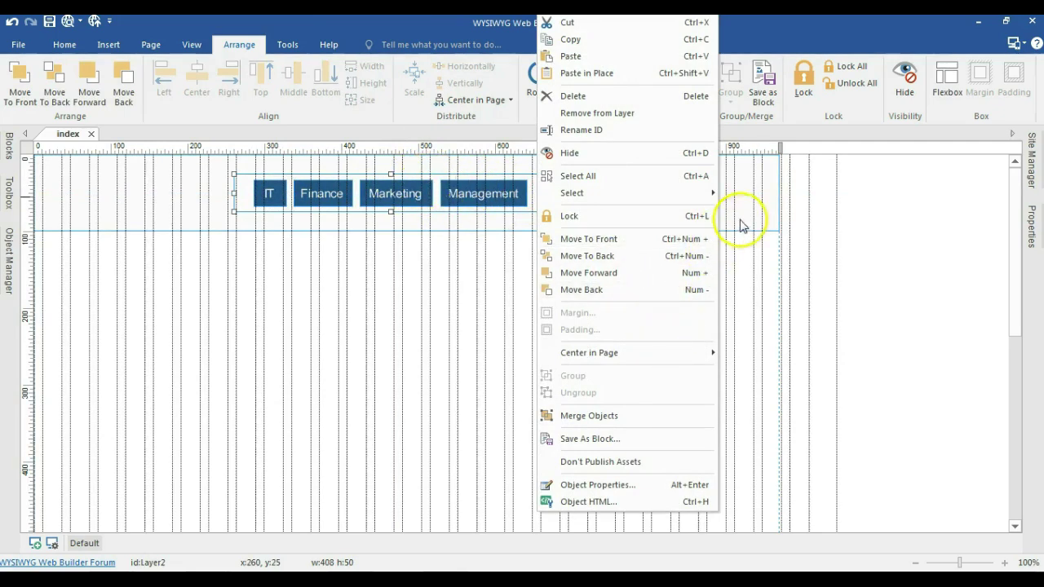
click(724, 356)
click(683, 324)
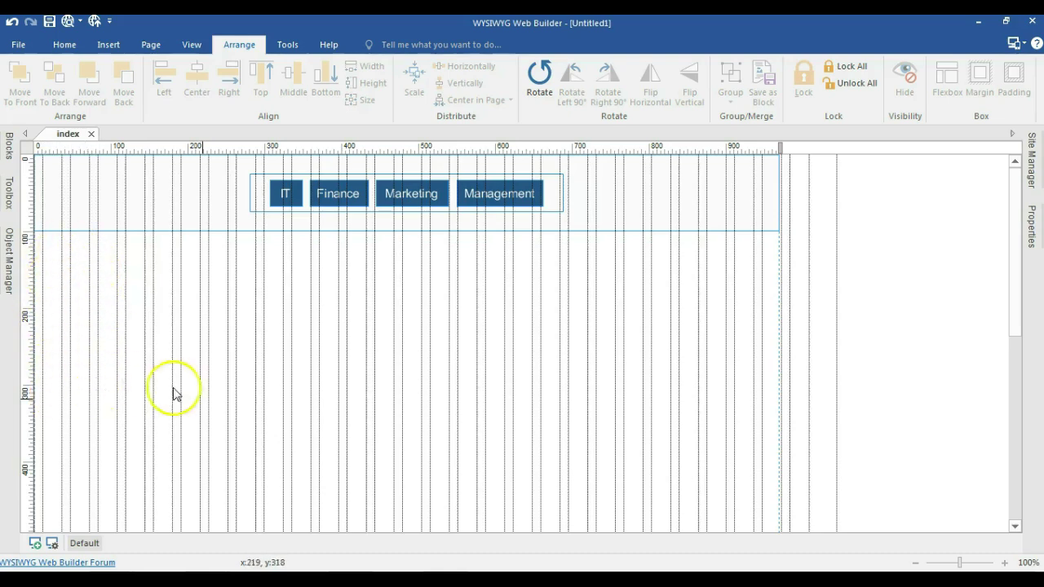
- Draw a new layer about 153 by 175 pixels and place it below the header at about x 22, y 126
click(10, 210)
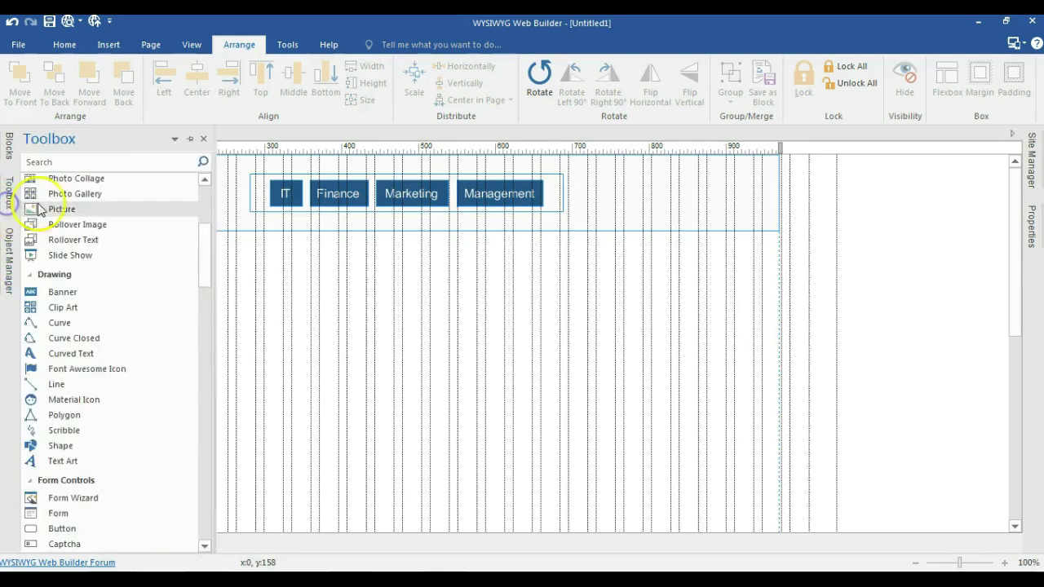
click(118, 161)
text(layer)
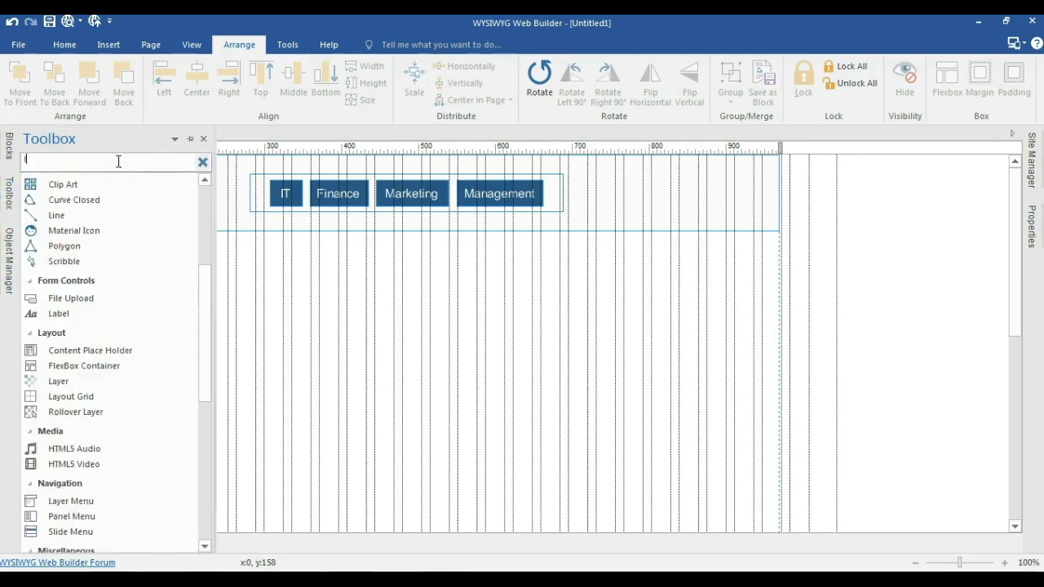
click(65, 197)
drag(294, 288, 413, 422)
drag(352, 348, 108, 312)
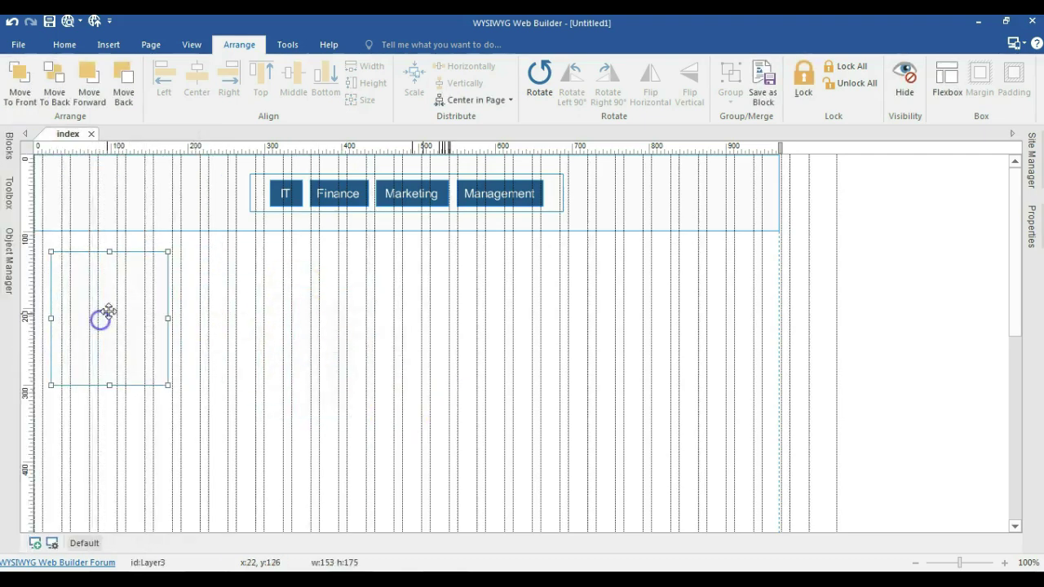
- Set the new layer's width to 225 pixels and extend its height to about 255 pixels
click(1032, 227)
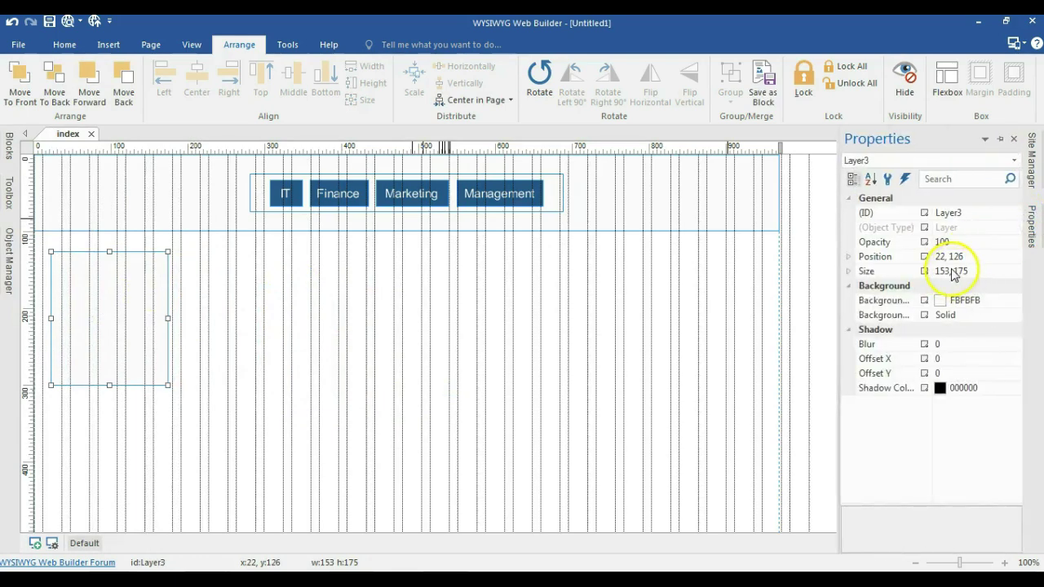
click(948, 269)
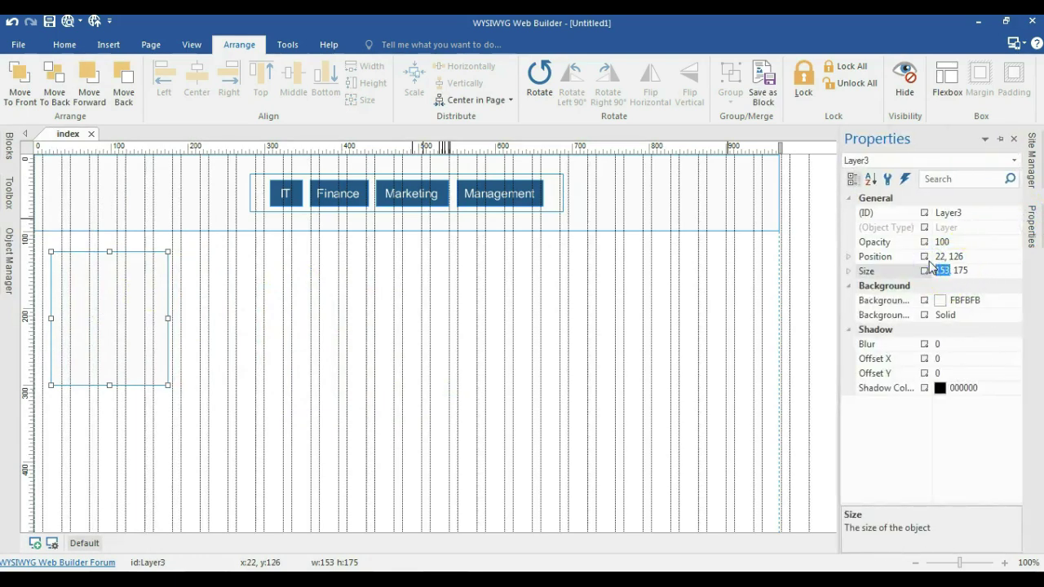
text(225)
key(Return)
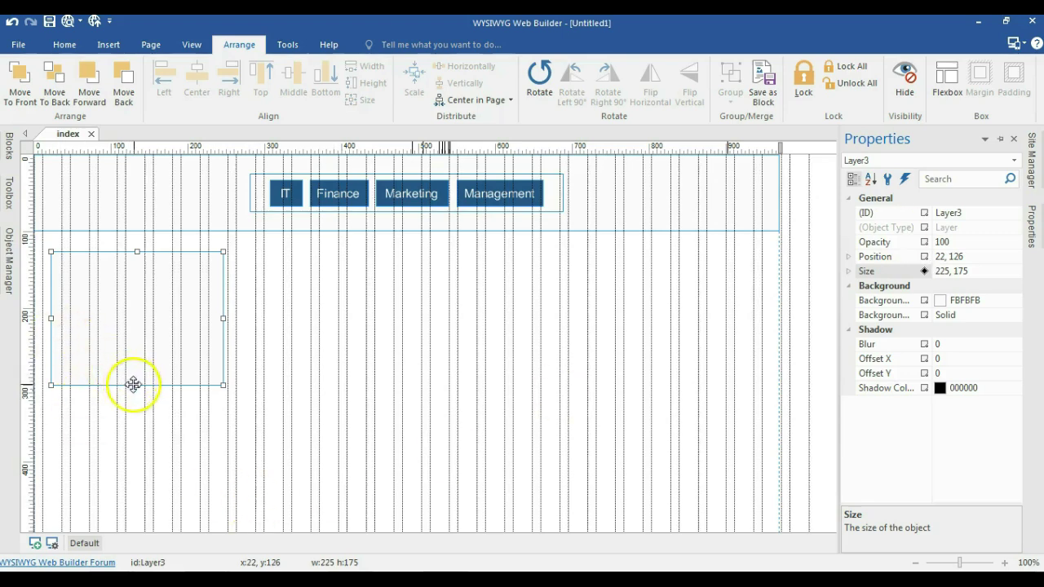
drag(135, 387, 147, 447)
- Reduce the card layer's width to 220 pixels
mouse_move(1033, 225)
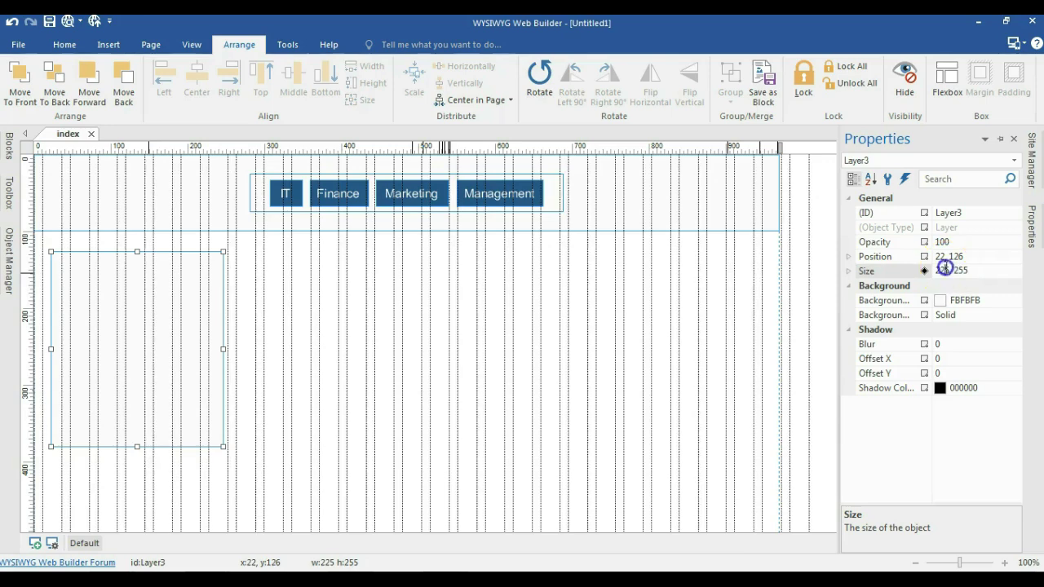
key(Return)
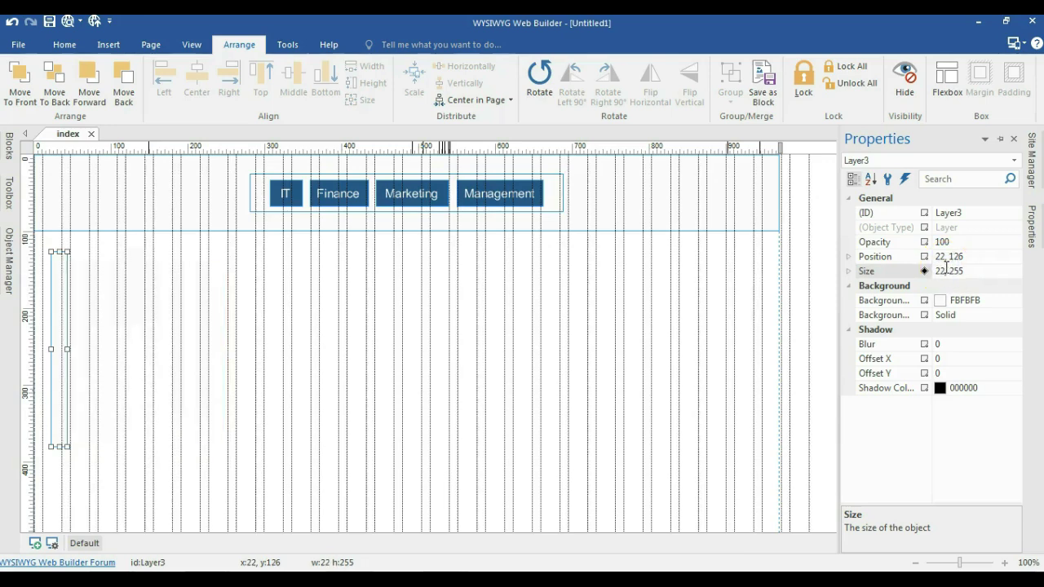
click(541, 305)
click(280, 343)
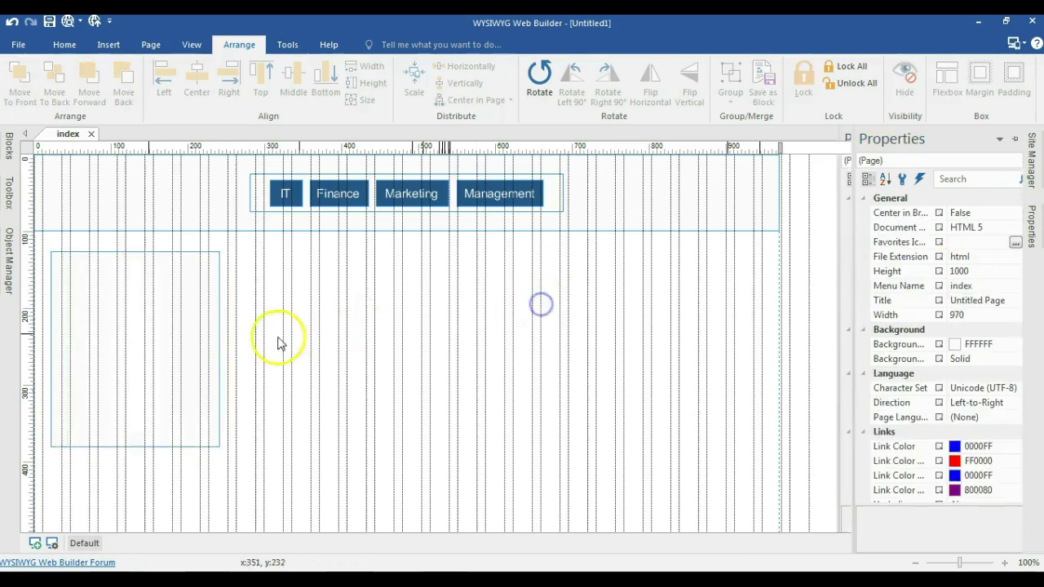
- Give the card layer a solid grey border with radius 6 and width 1
click(192, 330)
double_click(192, 331)
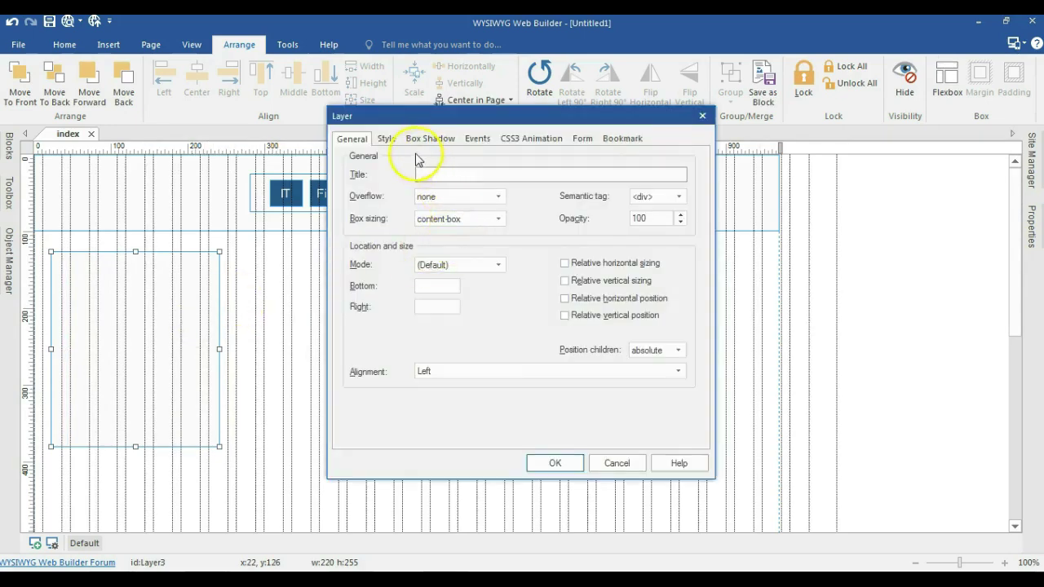
click(386, 139)
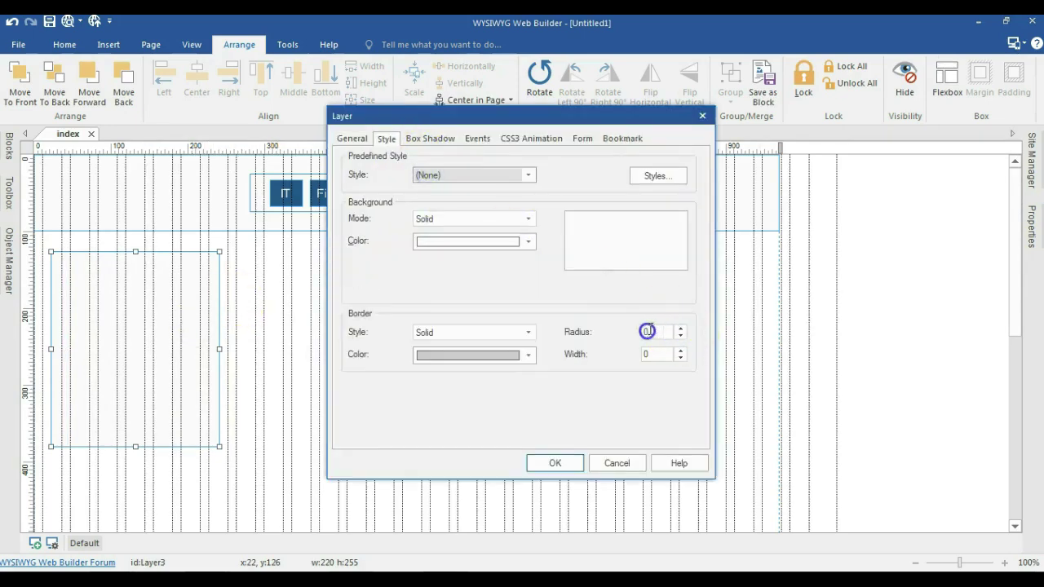
click(648, 331)
text(6)
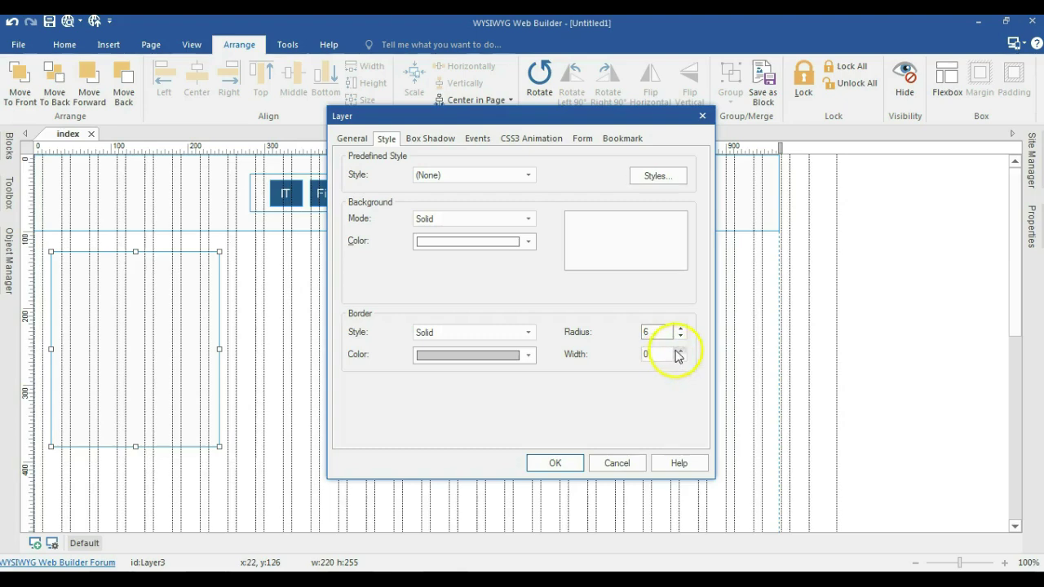
click(504, 355)
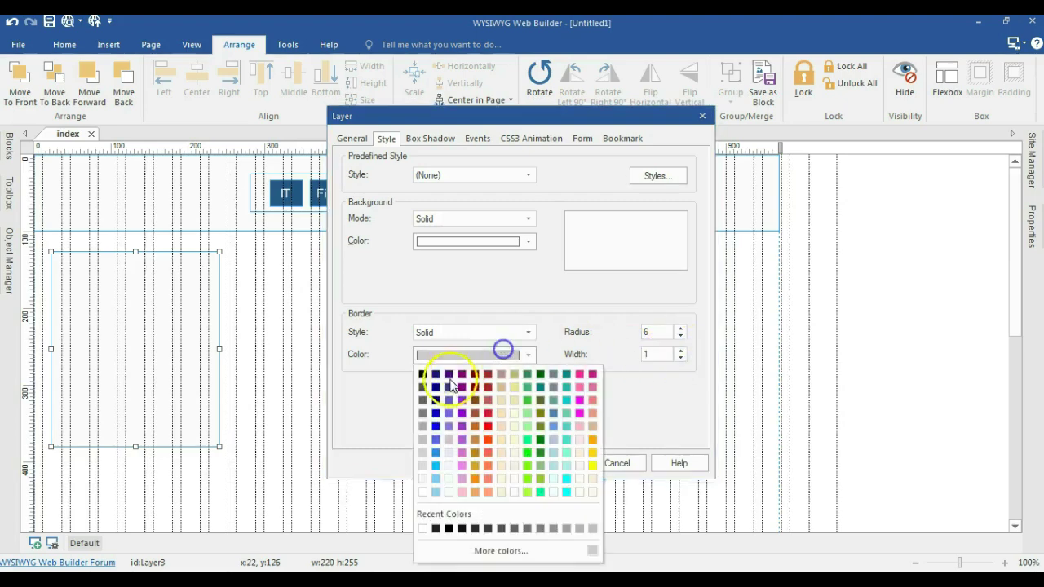
click(423, 414)
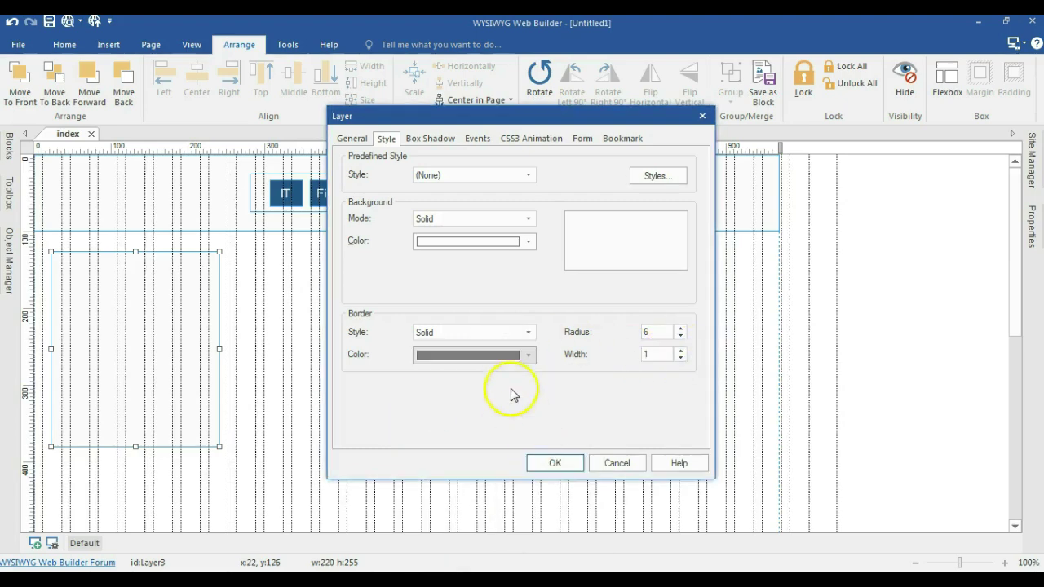
click(543, 463)
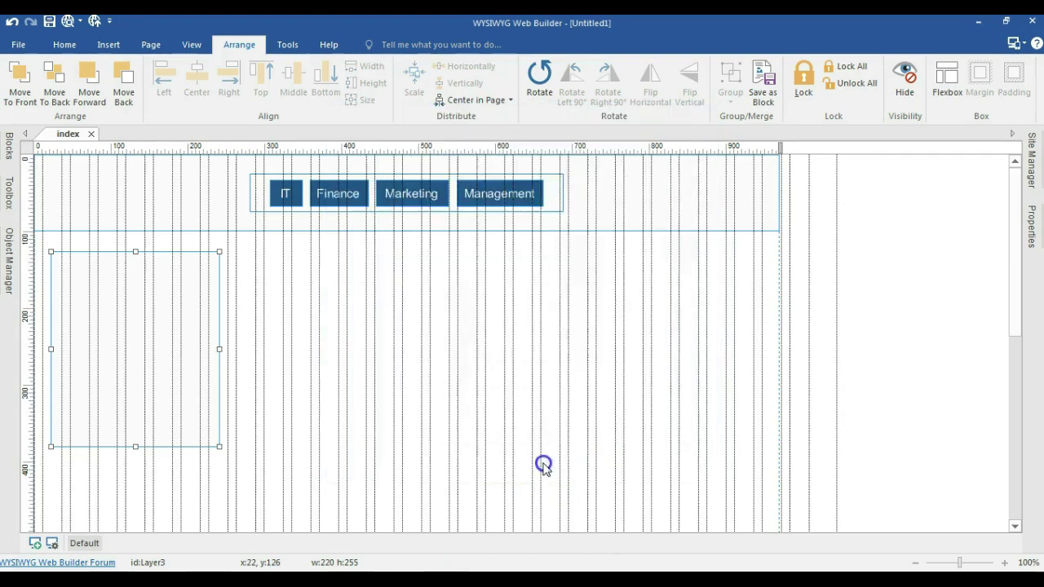
- Set the card layer's size to 220 by 250 pixels
click(1032, 229)
double_click(959, 273)
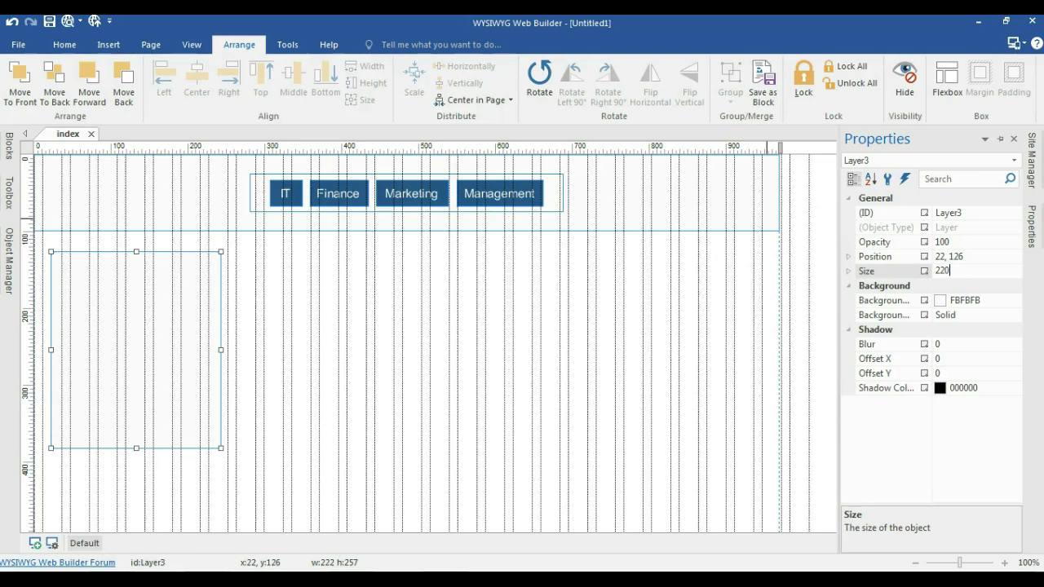
text(220,250)
key(Return)
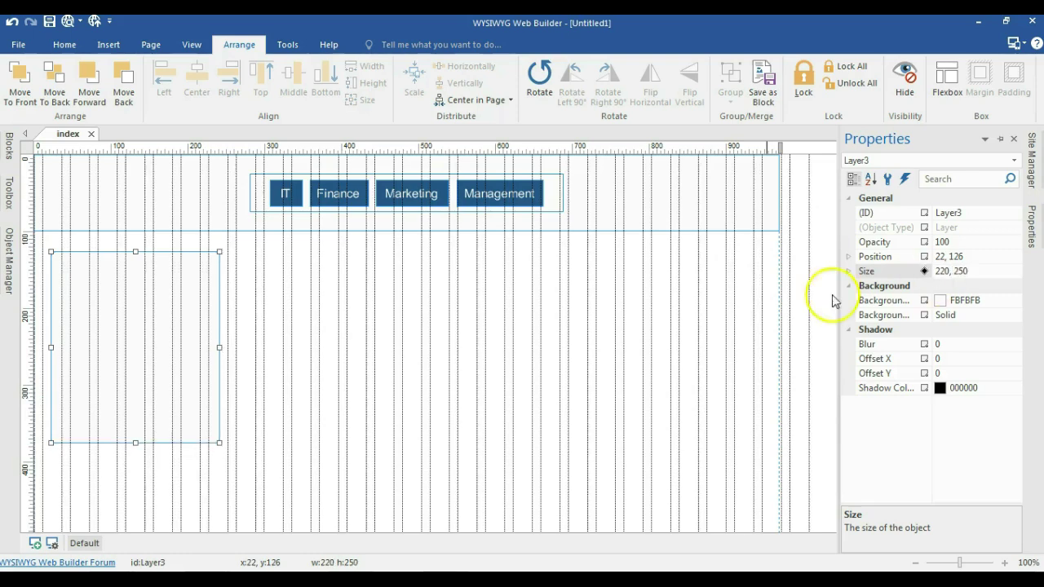
click(571, 299)
- Add a text object beside the card layer and fill it with 10 words of Lorem Ipsum
click(15, 201)
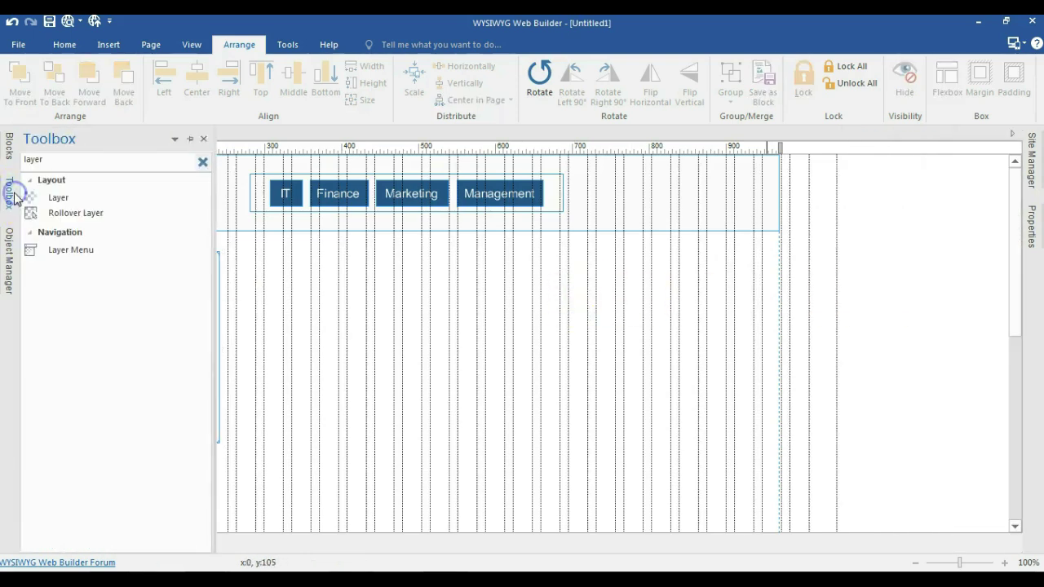
click(205, 163)
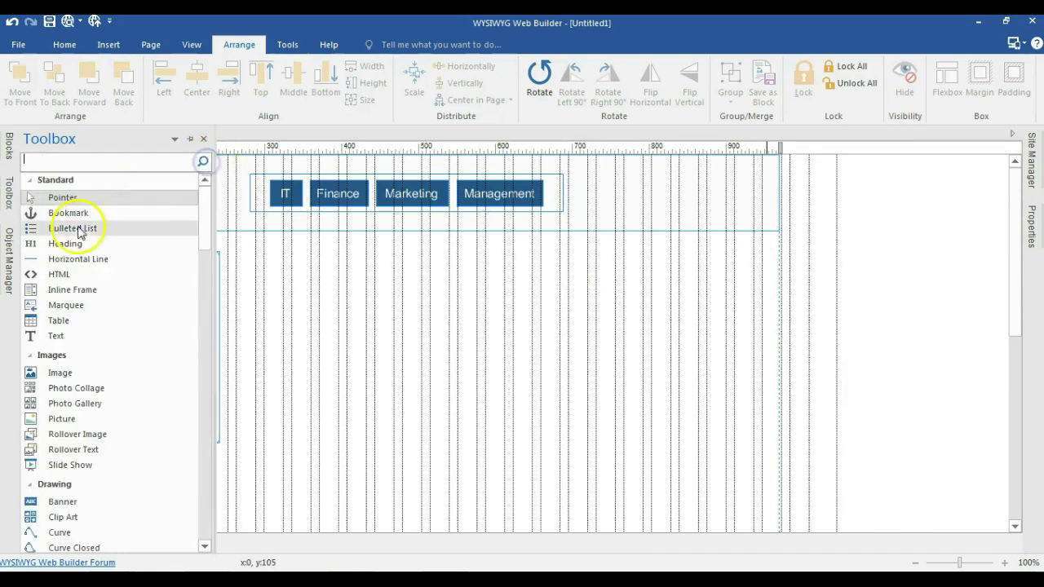
click(55, 335)
click(293, 285)
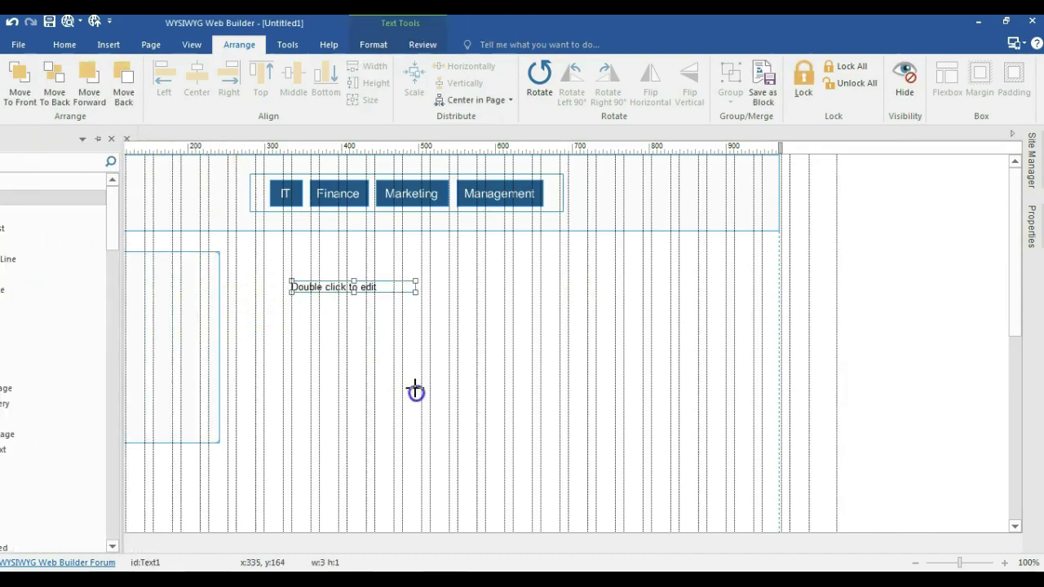
double_click(373, 286)
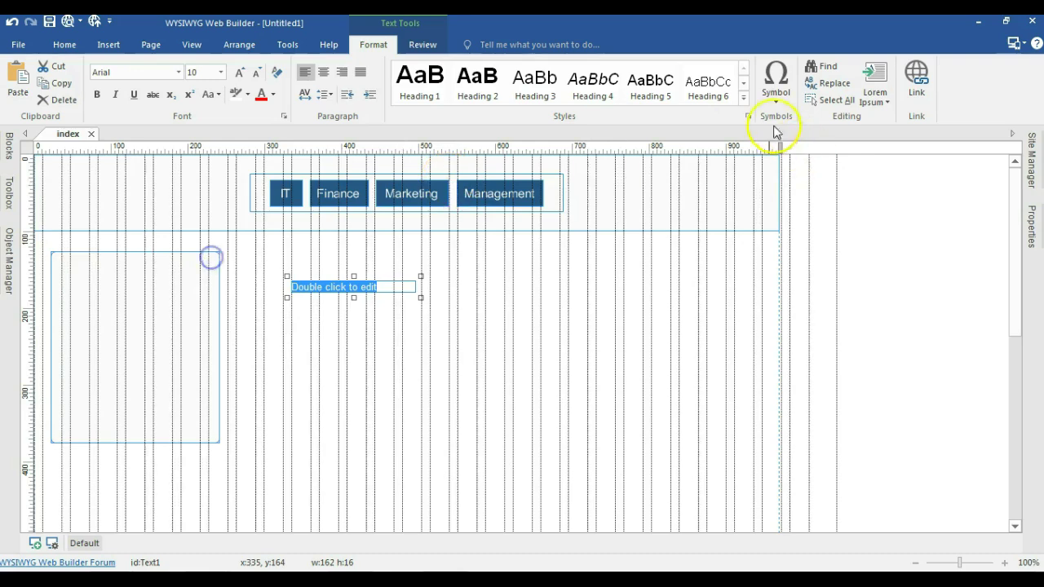
click(887, 102)
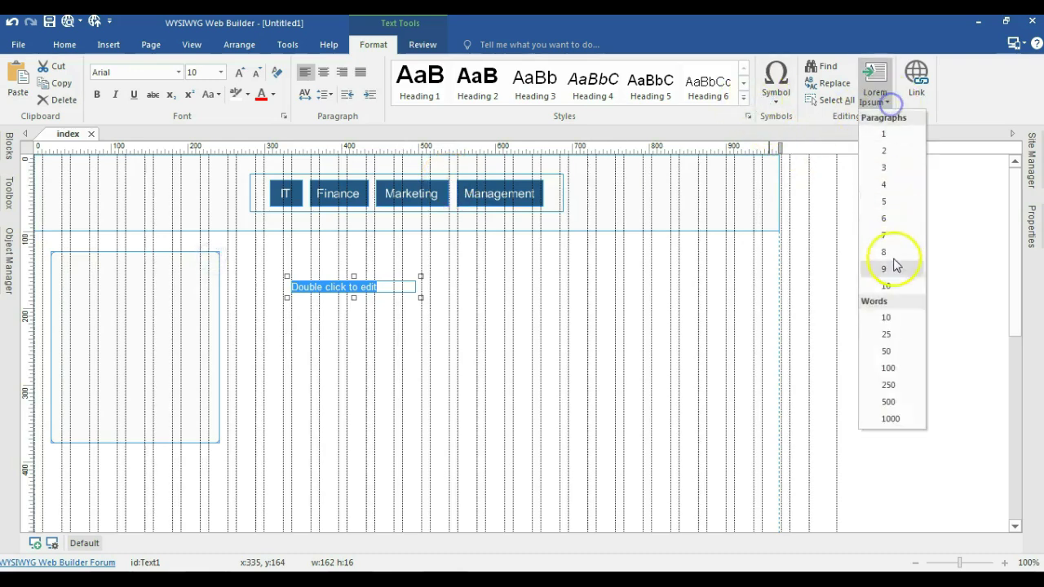
click(896, 321)
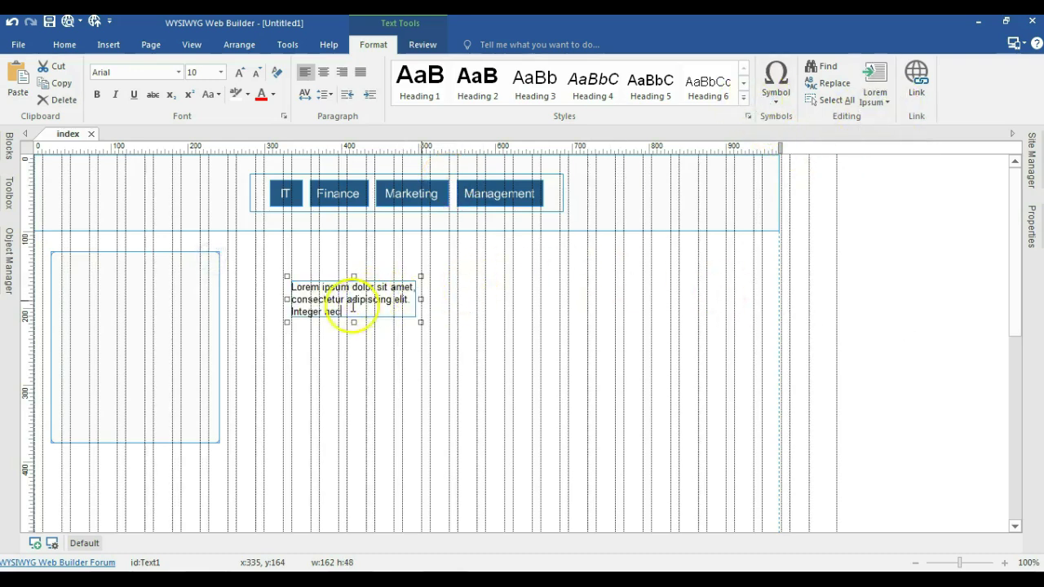
- Enlarge the font of the whole placeholder text by three increments
drag(354, 307, 271, 277)
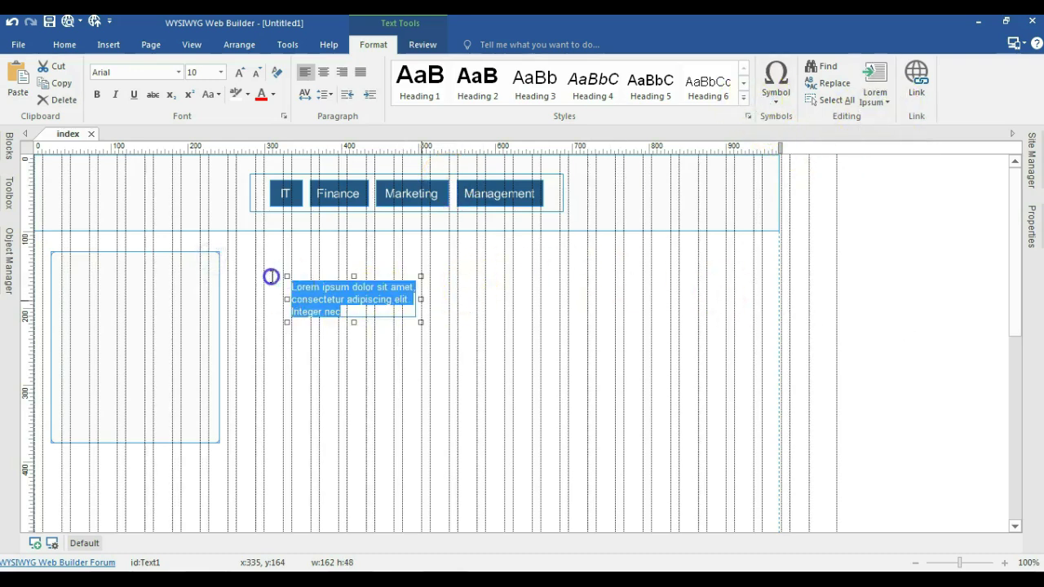
click(241, 74)
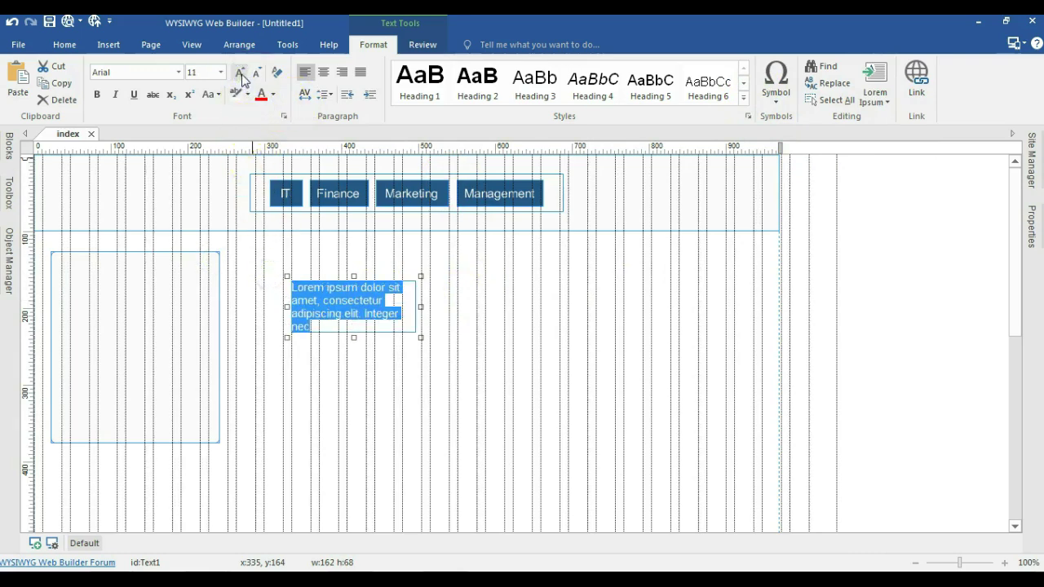
click(240, 74)
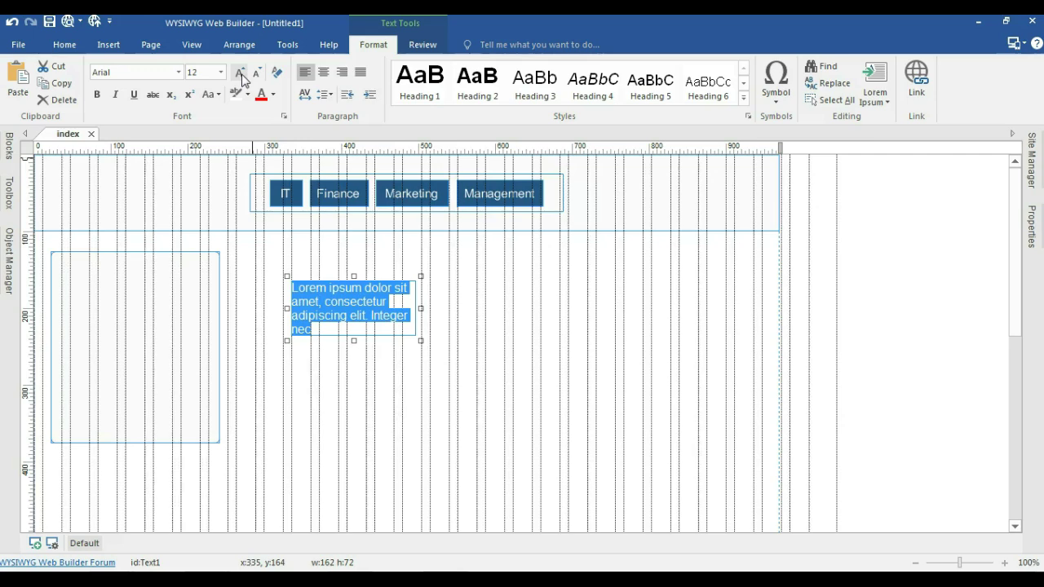
click(241, 74)
click(531, 367)
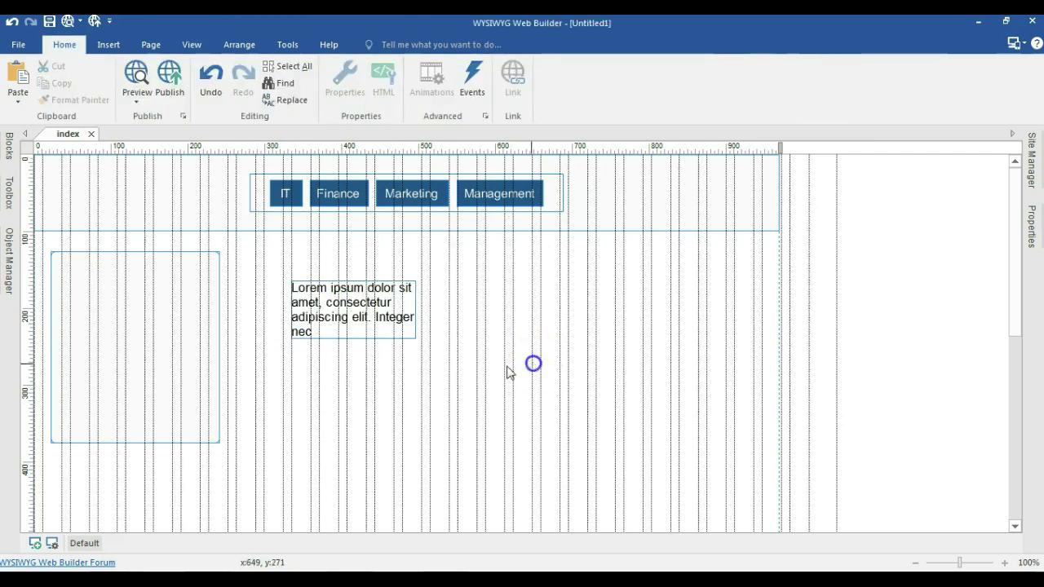
- Change the colour of the whole placeholder text to dark grey and select the text object
double_click(379, 324)
key(ctrl+a)
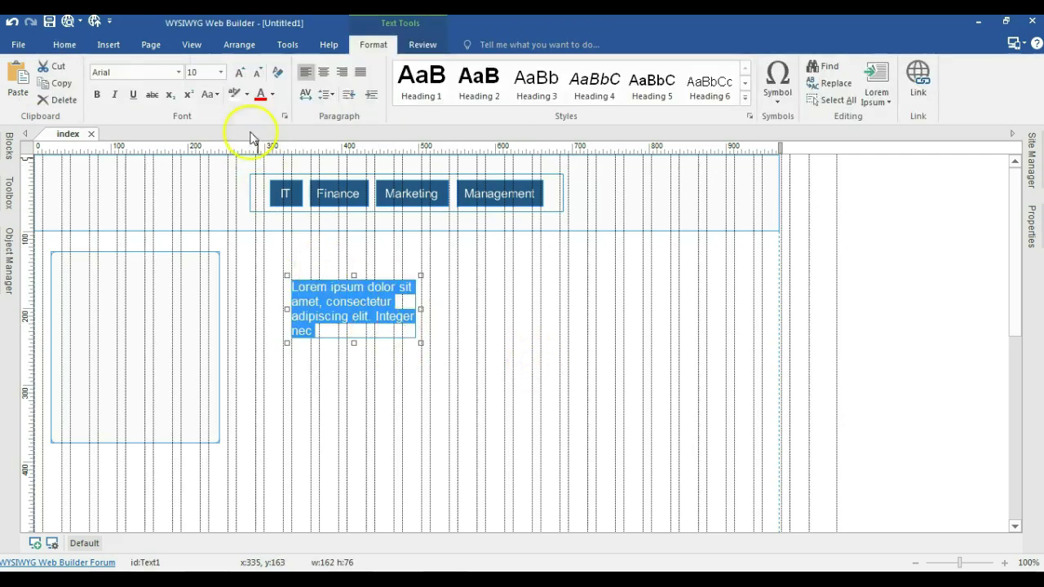
click(271, 95)
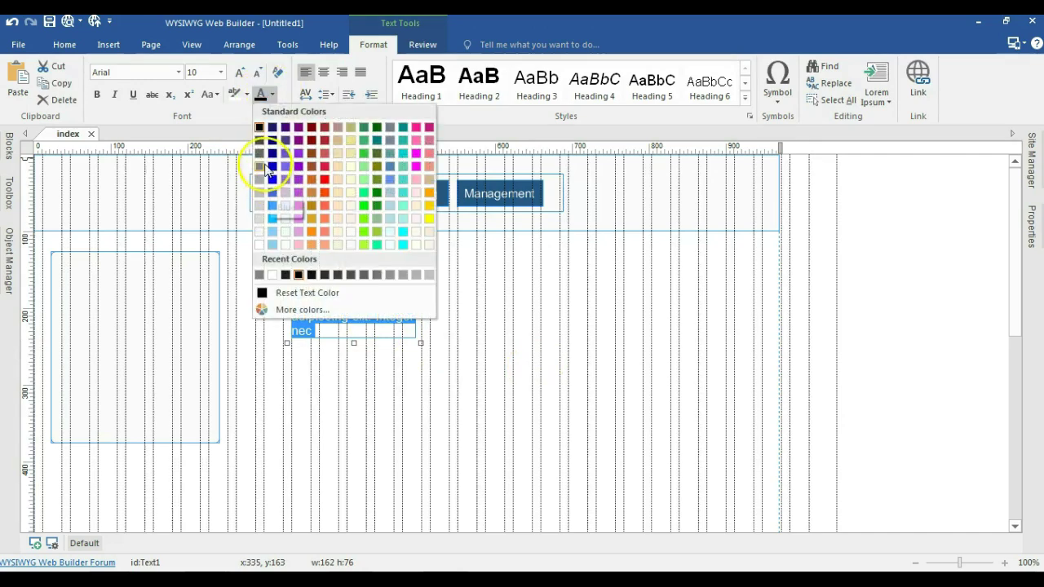
click(262, 155)
click(511, 324)
click(413, 304)
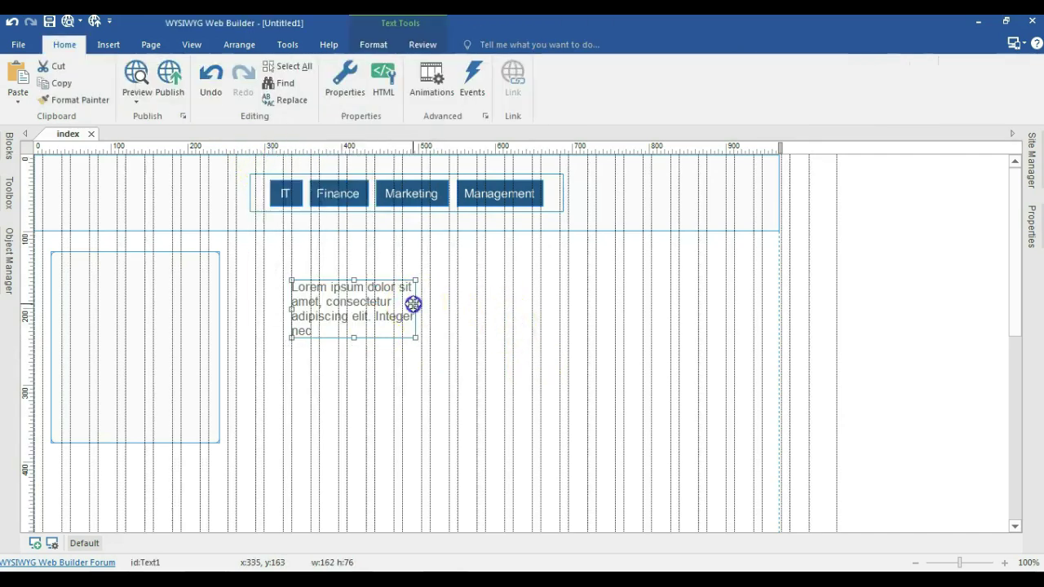
- Fit the text object into the lower part of the card layer at about 202 by 57 px and centre its text
drag(416, 307, 204, 393)
double_click(200, 392)
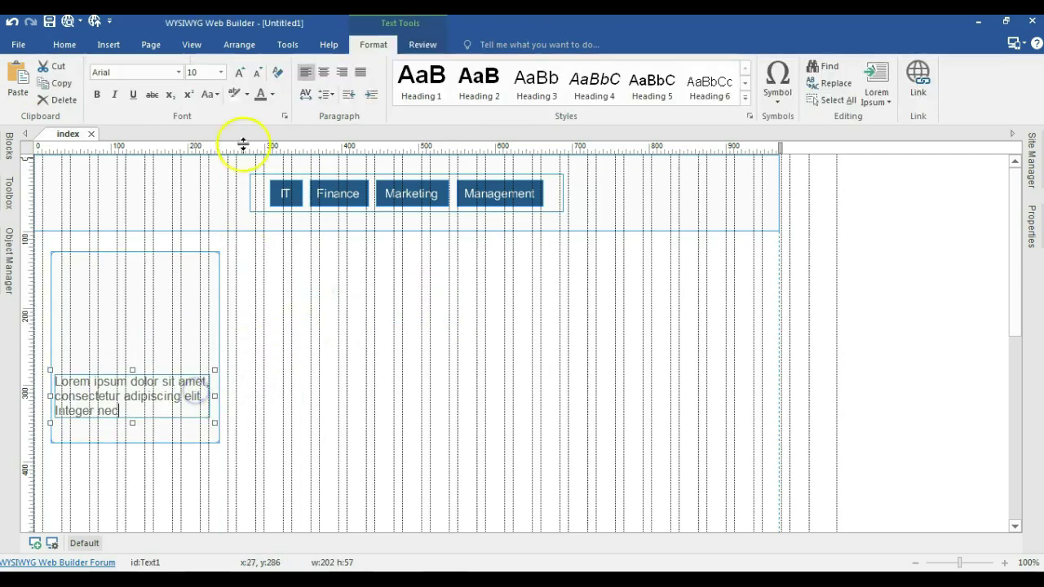
click(321, 73)
click(366, 473)
drag(175, 387, 177, 403)
- Insert the image fractal-2431532_640 from the jquery-masonry folder beside the card layer
click(9, 193)
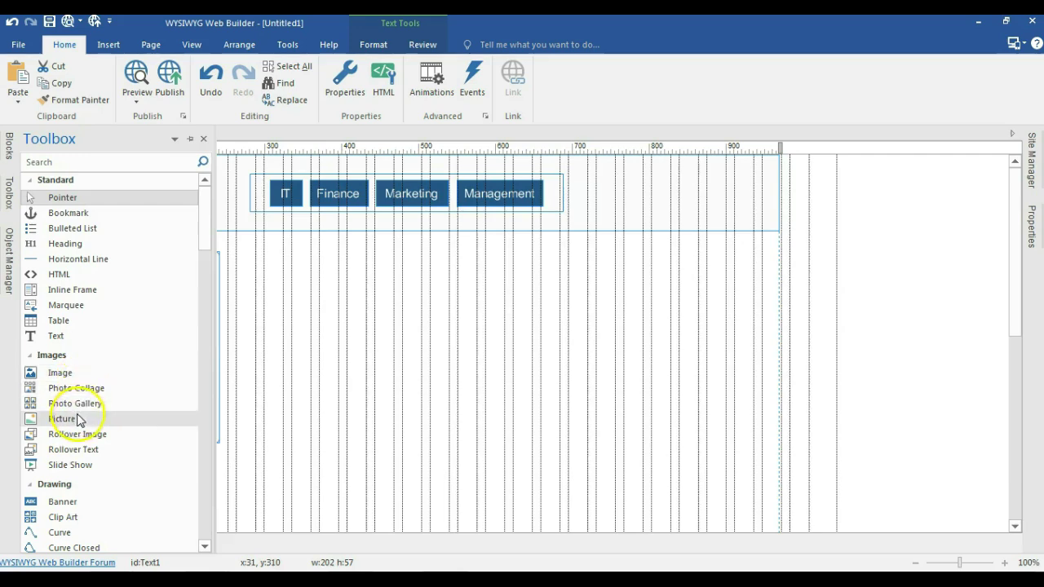
click(59, 373)
drag(286, 291, 408, 415)
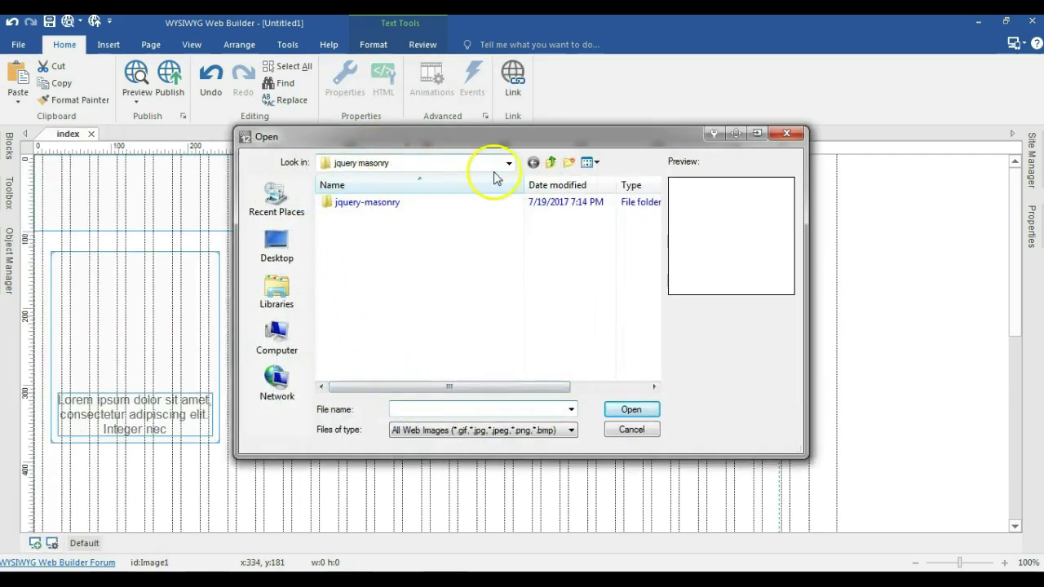
double_click(361, 202)
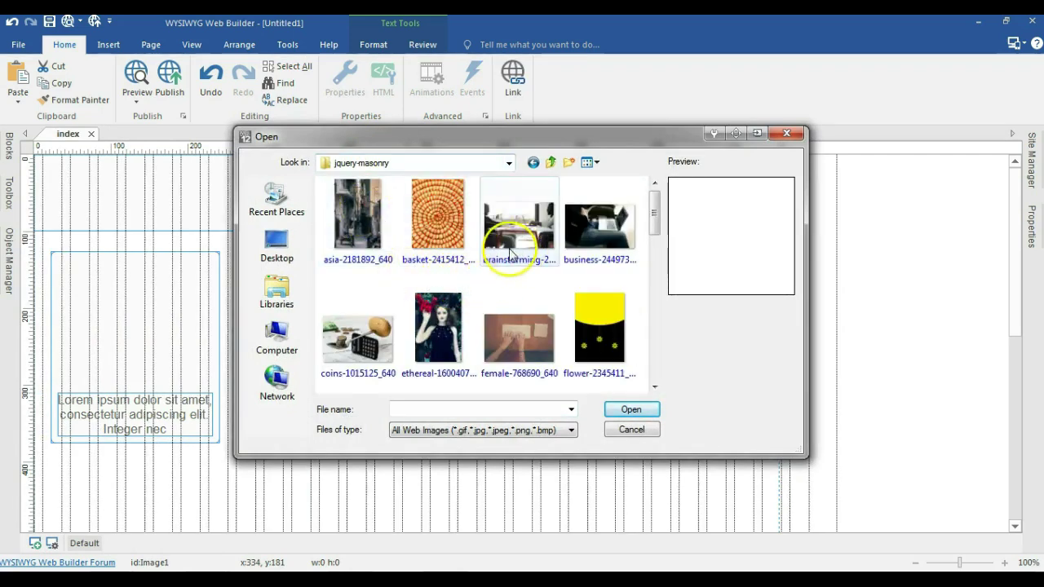
scroll(450, 292, down, 1)
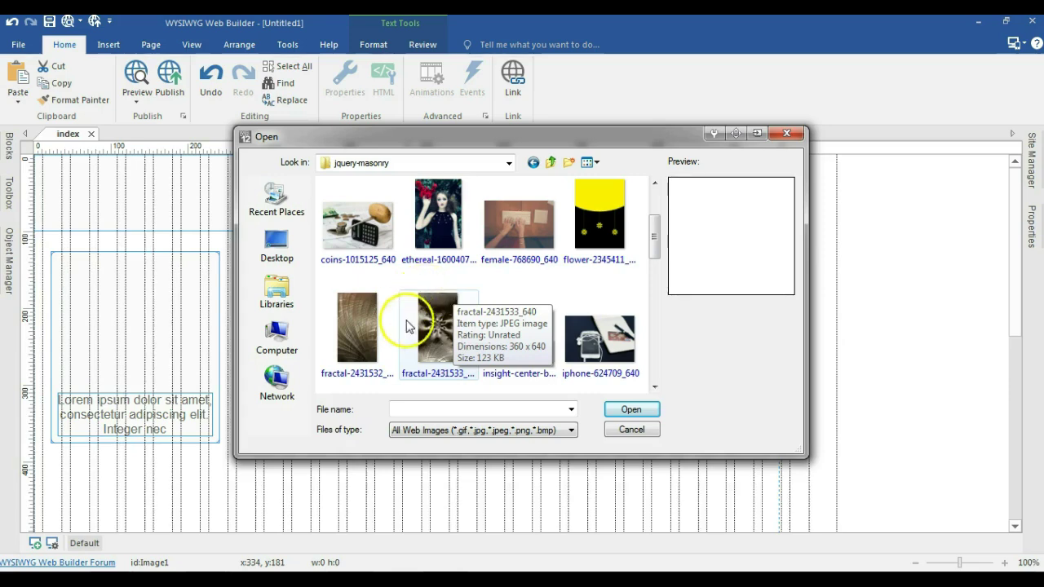
scroll(530, 269, up, 1)
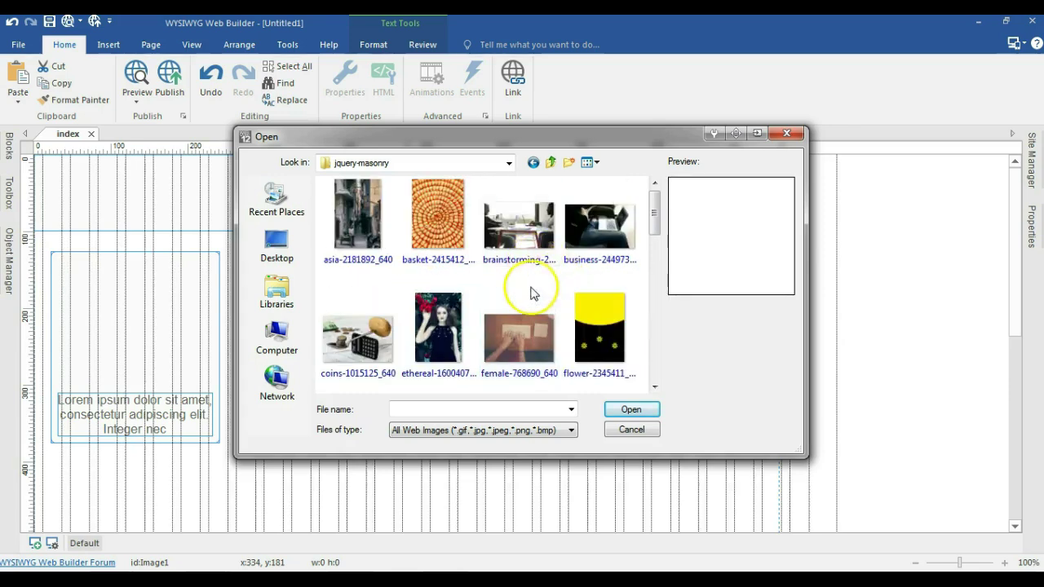
scroll(533, 294, down, 1)
click(353, 308)
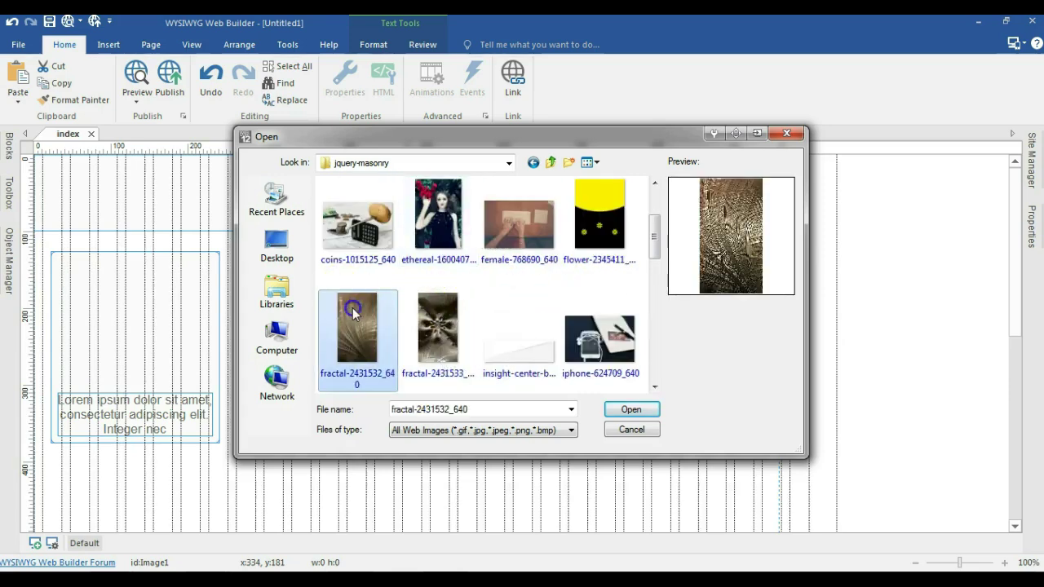
click(633, 410)
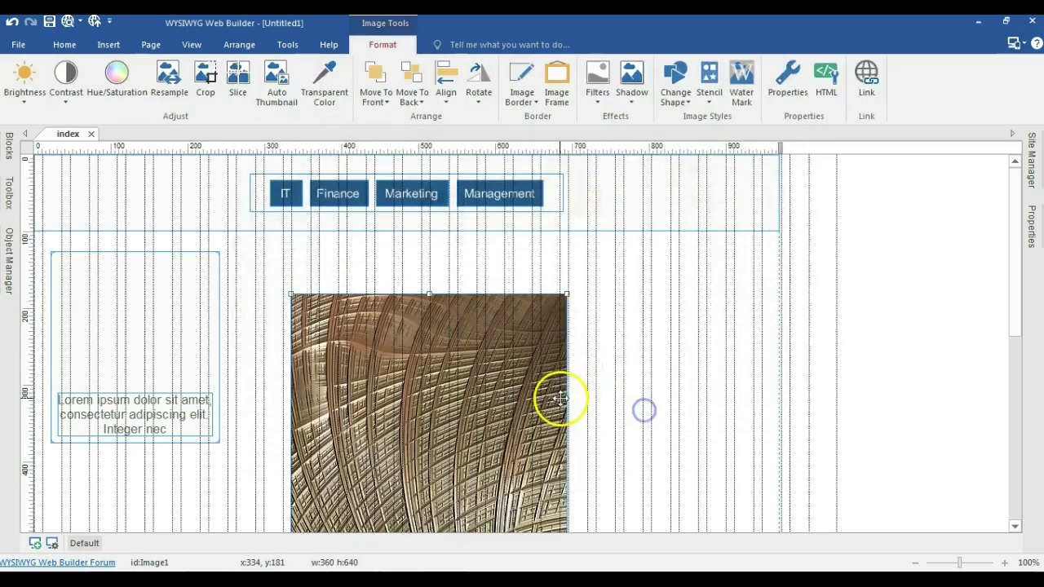
- Shrink the inserted image to about 177 by 176 px and move it into the card layer above the text
scroll(547, 397, down, 4)
scroll(545, 405, down, 2)
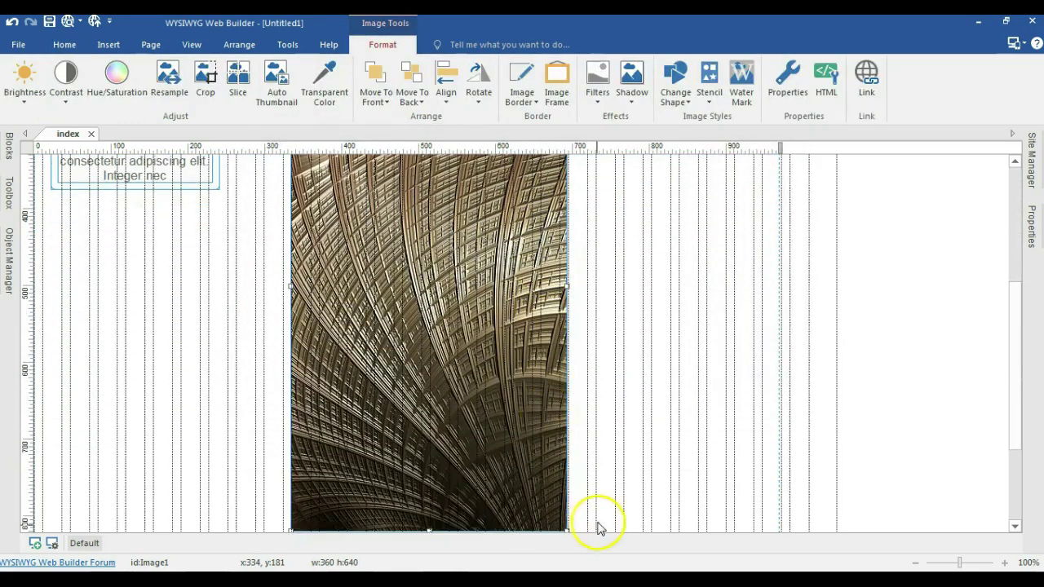
drag(567, 530, 448, 301)
scroll(448, 301, up, 3)
drag(405, 328, 430, 358)
drag(378, 422, 125, 280)
scroll(356, 315, up, 2)
- Fit the first card's image to the text width above the text, at about 202 by 168 px
click(110, 332)
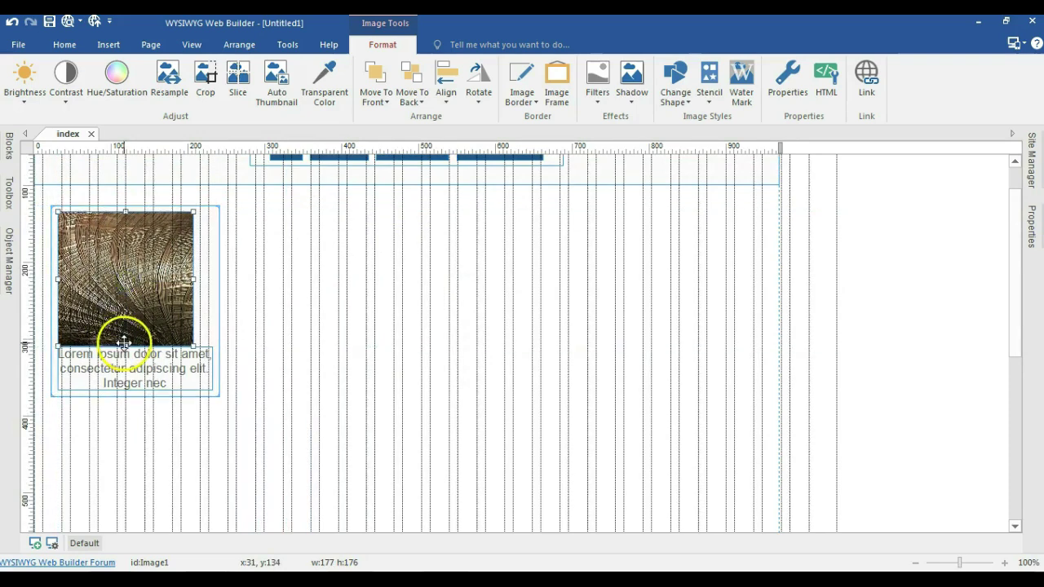
drag(125, 346, 124, 340)
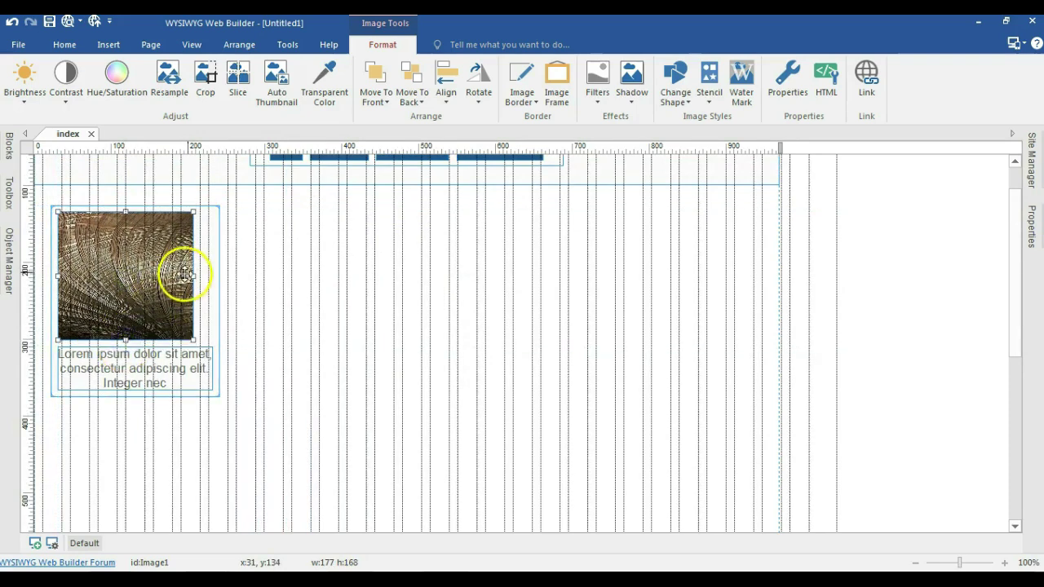
drag(197, 273, 176, 298)
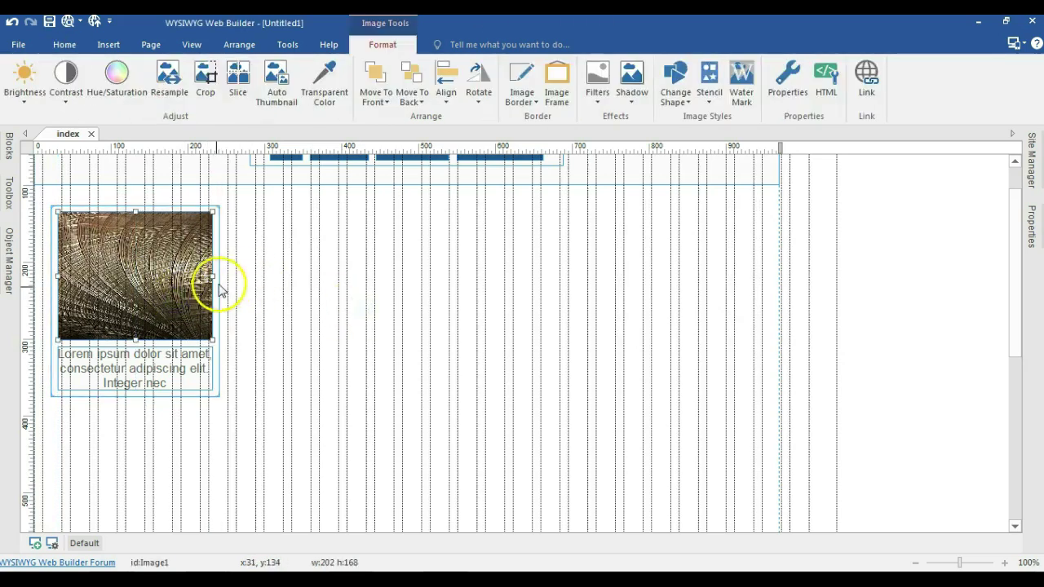
- Duplicate the first card layer and place the copy beside it at about x 265, y 125
click(217, 287)
click(275, 233)
key(ctrl+v)
drag(280, 360, 246, 331)
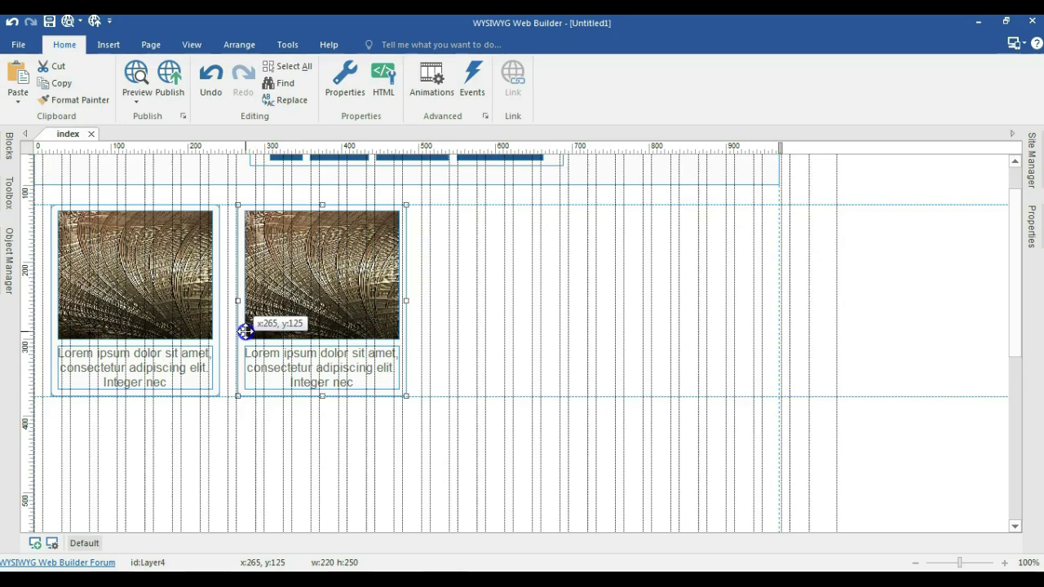
- Extend the second card downward with its text lower and image about 202 by 197 px, and select the image's size value
mouse_move(322, 397)
mouse_down()
mouse_move(326, 419)
mouse_move(318, 381)
mouse_move(317, 403)
mouse_up()
click(302, 299)
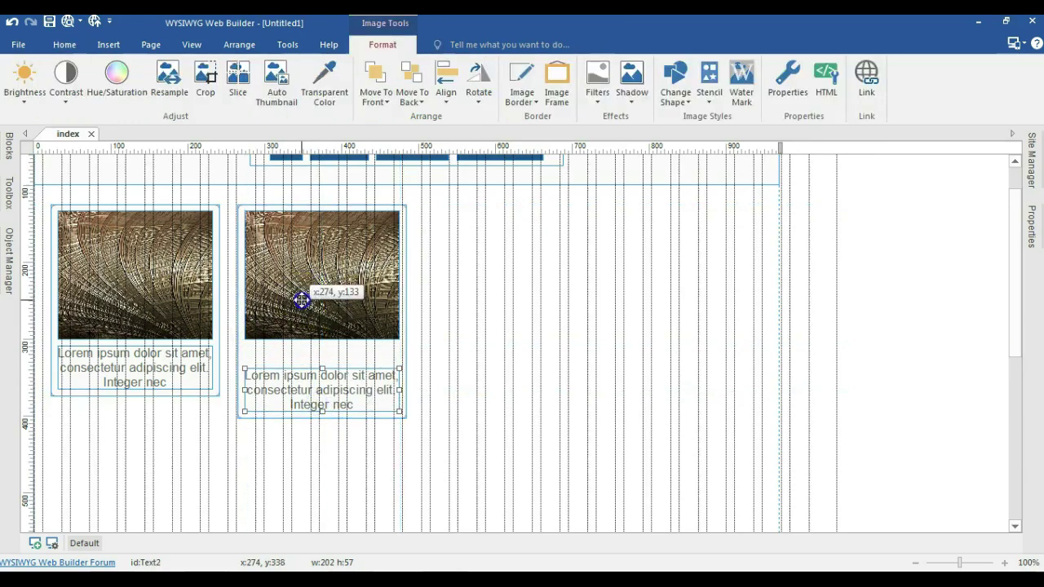
drag(322, 339, 323, 362)
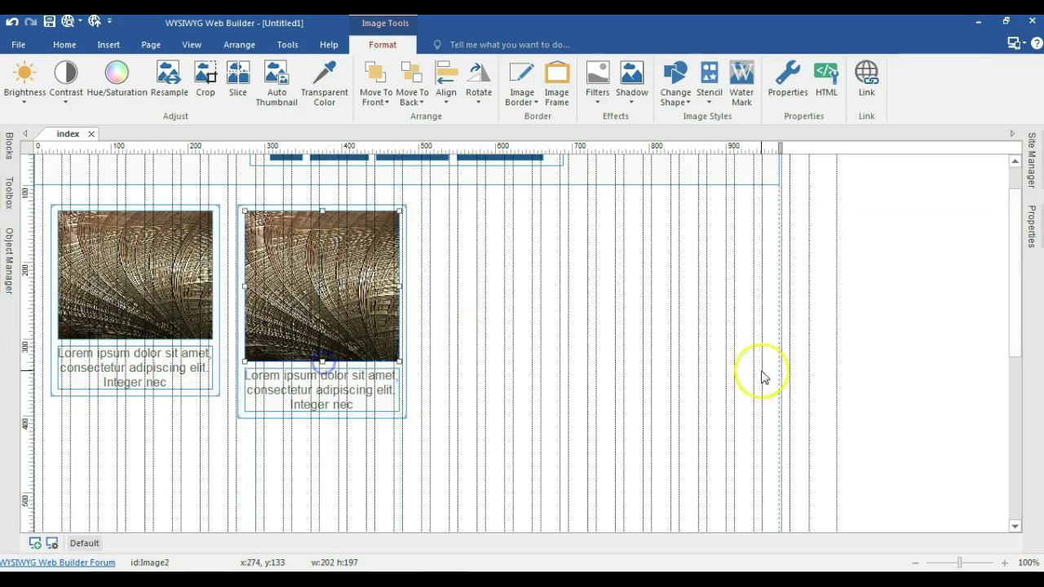
click(1031, 231)
click(902, 272)
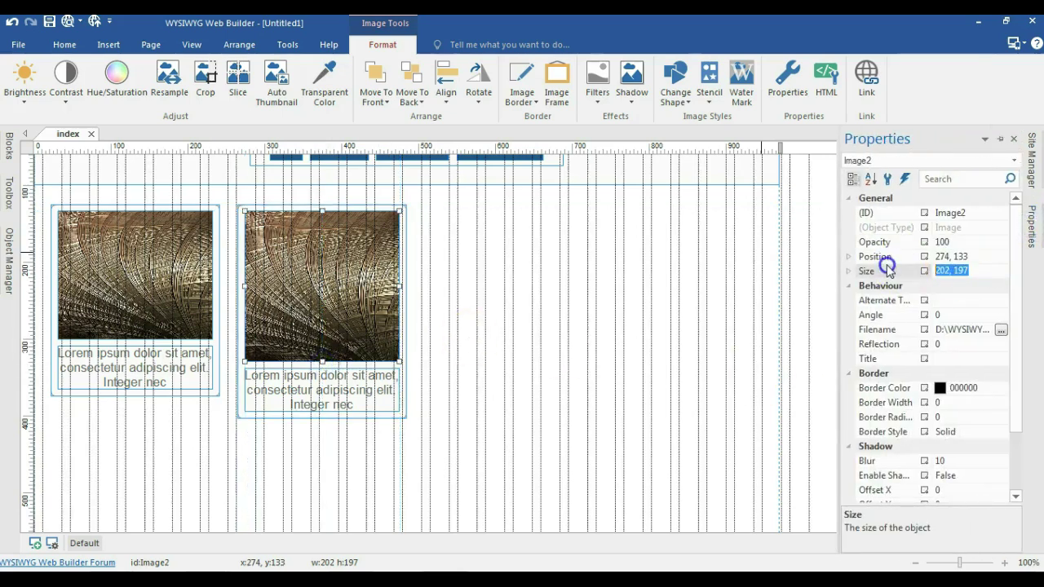
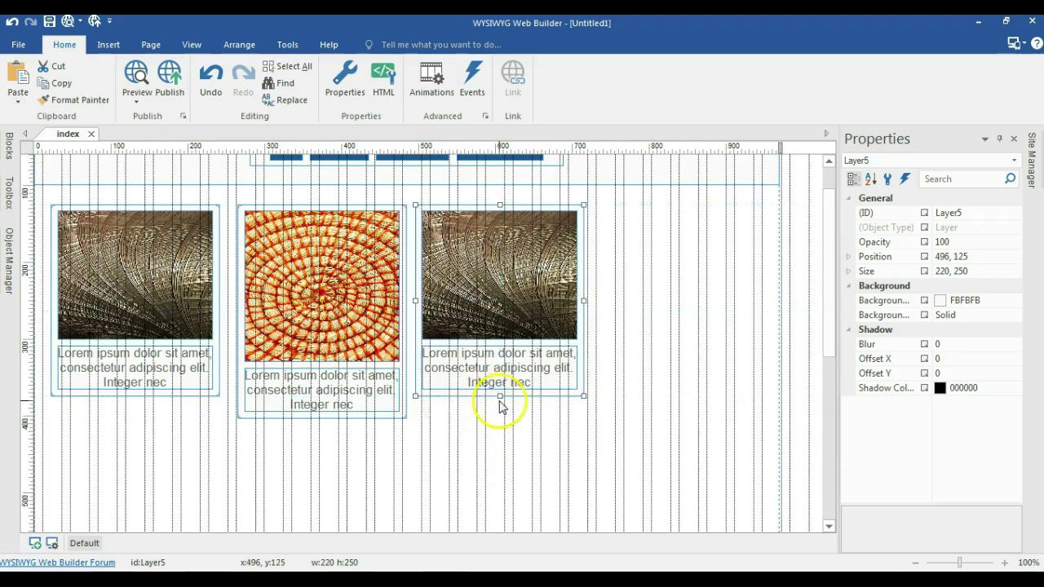
- Shorten the third card to about 224 px high, with its image about 141 px high and its text moved up beneath it
click(478, 292)
drag(499, 338, 496, 321)
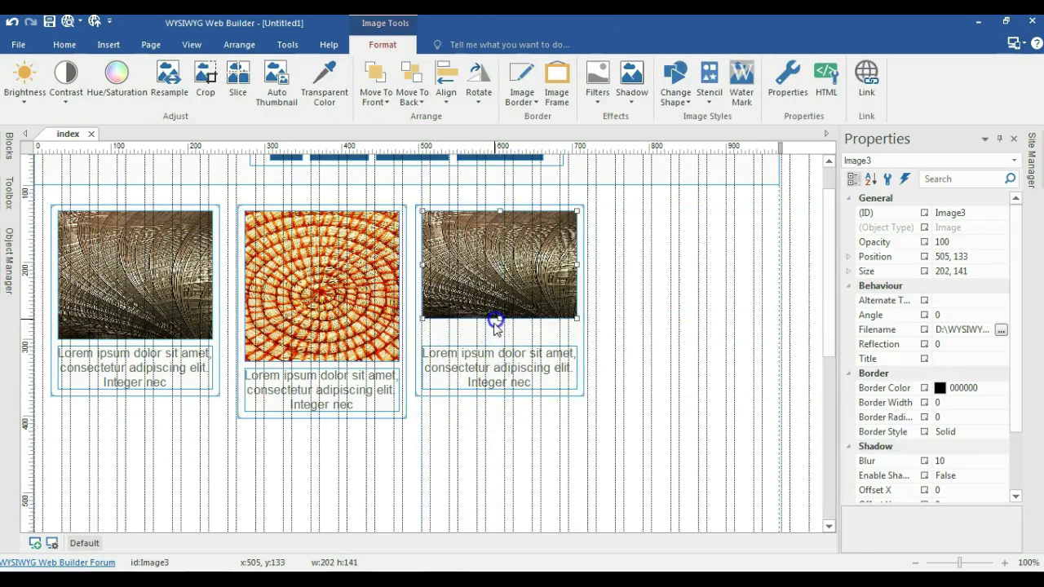
drag(493, 364, 494, 337)
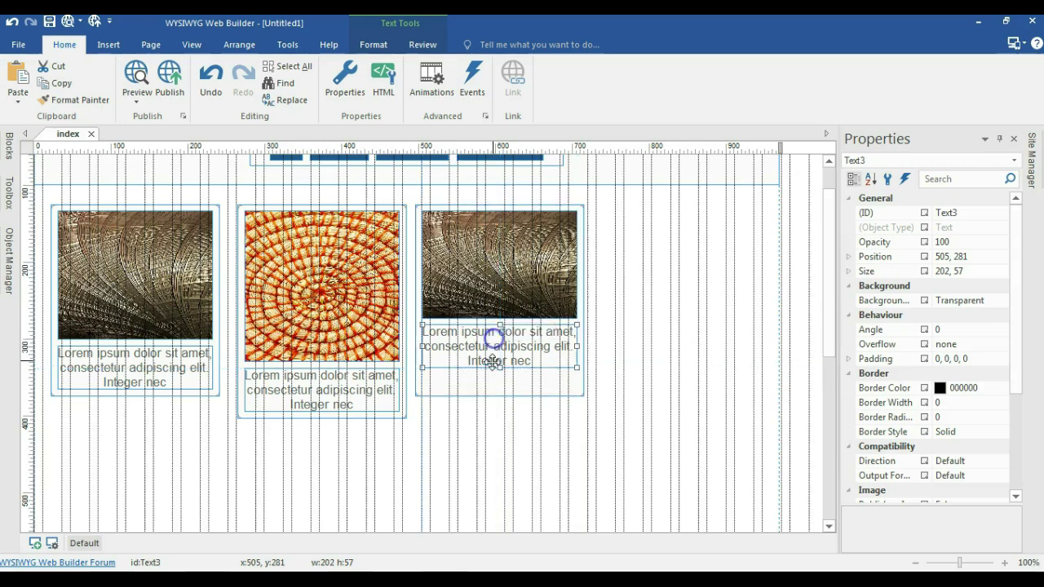
click(489, 380)
drag(499, 392, 497, 381)
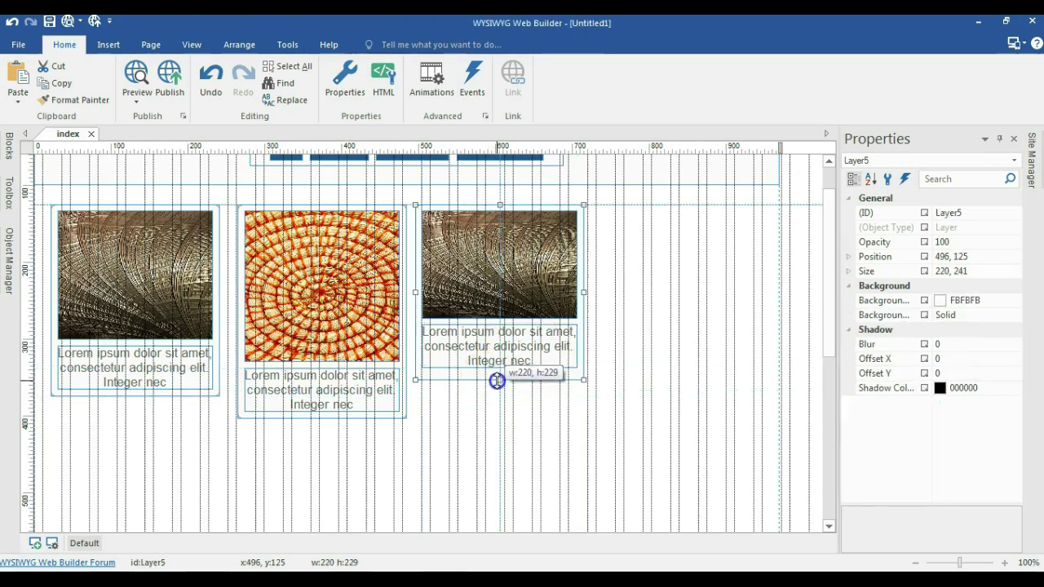
- Replace the third card's image with coins-1015125_640 and set its size to 202 by 141 px
click(544, 300)
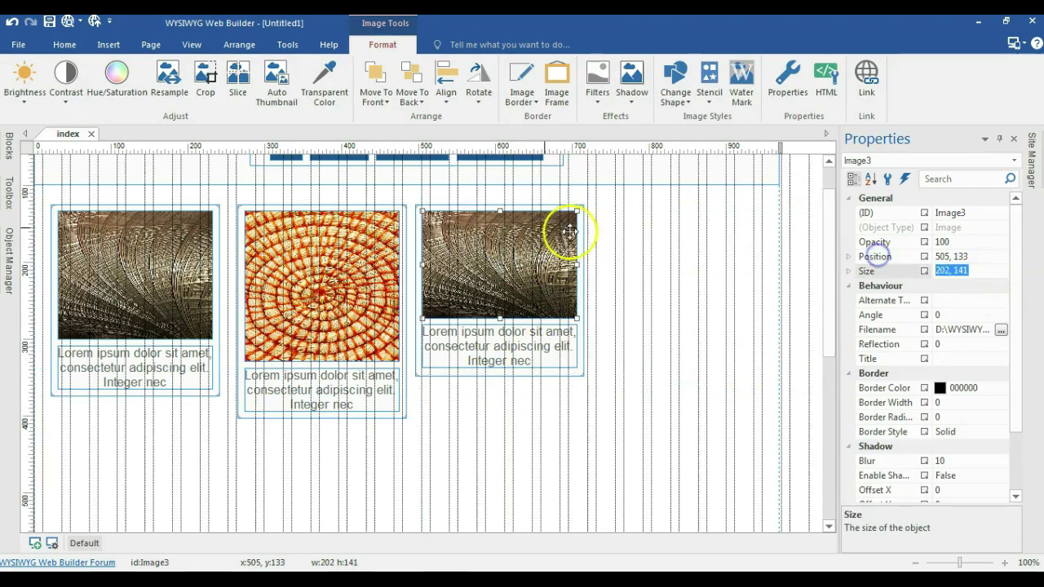
double_click(520, 234)
click(676, 174)
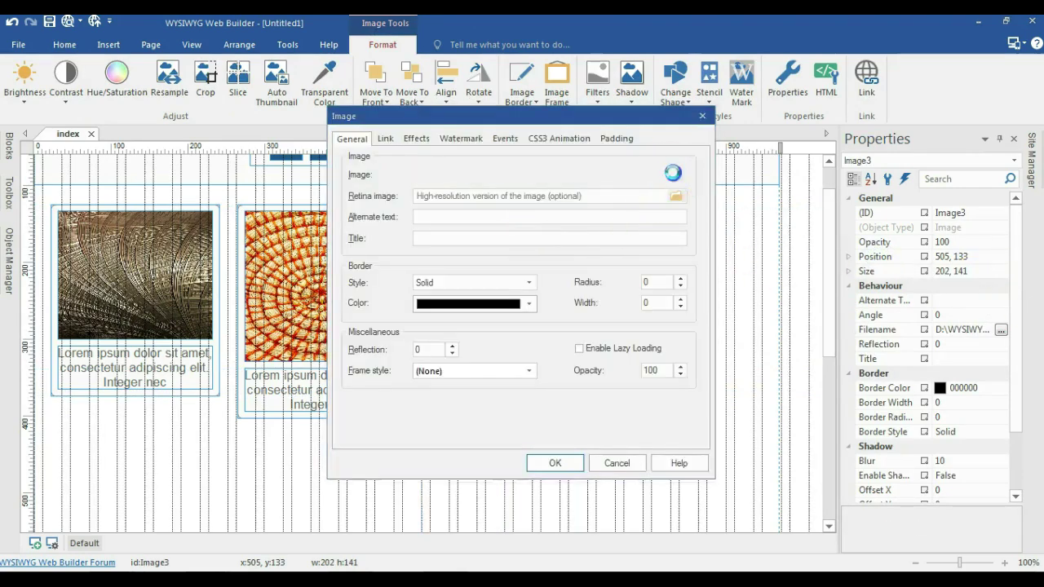
click(441, 326)
scroll(384, 303, down, 2)
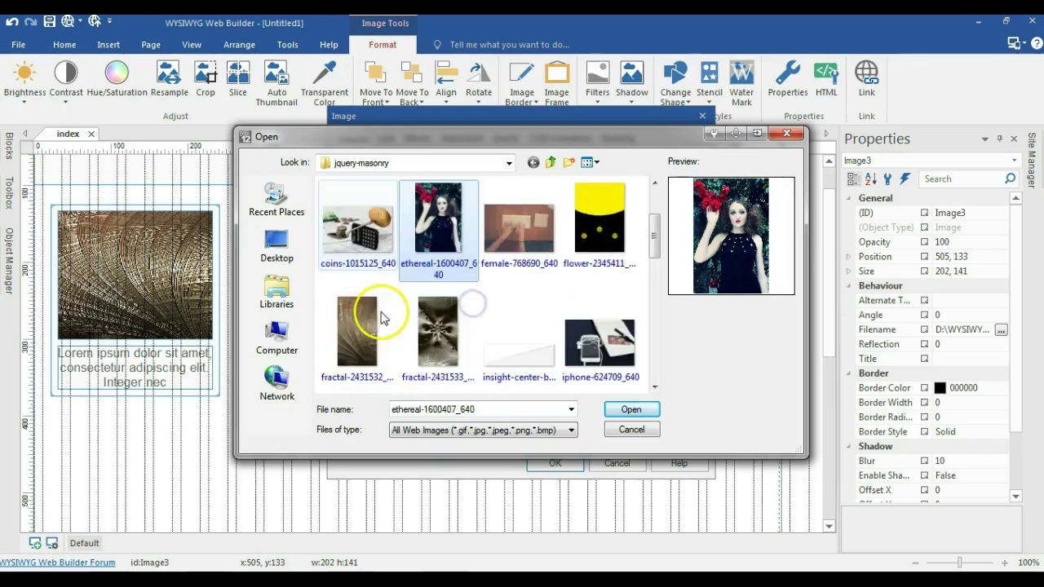
scroll(371, 310, up, 2)
click(352, 326)
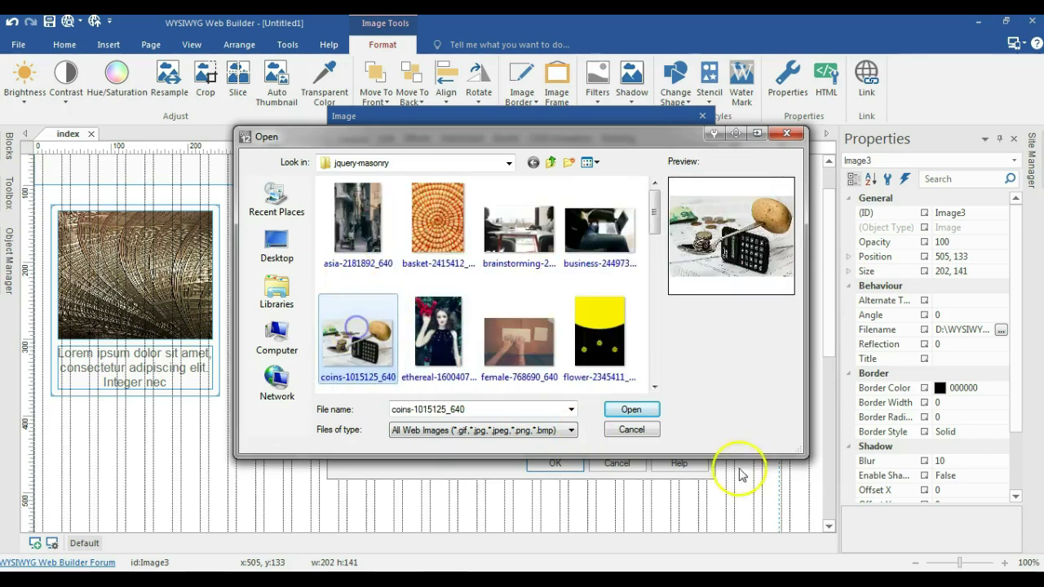
click(619, 409)
click(555, 462)
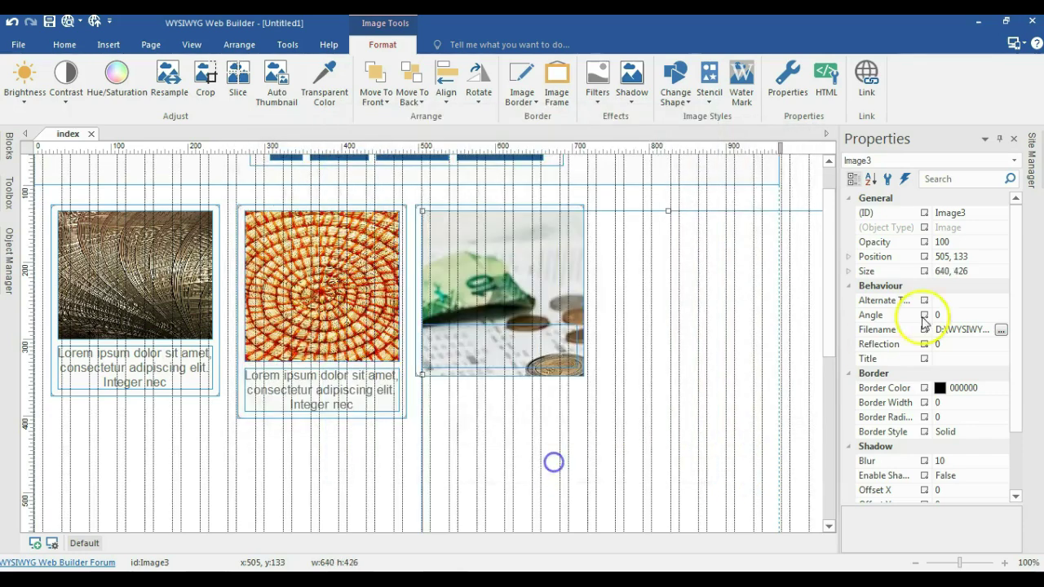
click(951, 270)
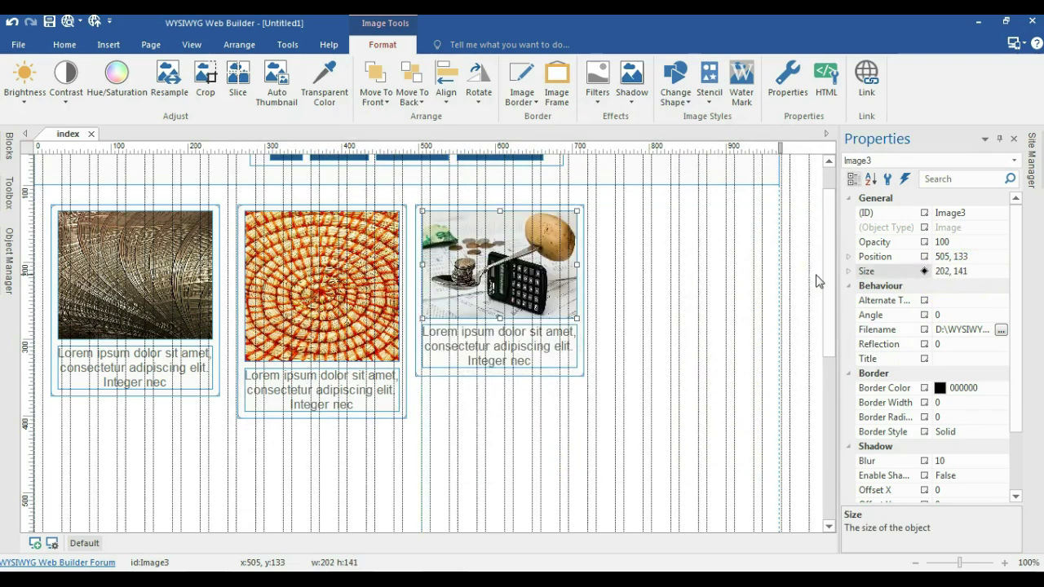
- Duplicate the third card as a fourth card in the empty space at the end of the row
click(516, 380)
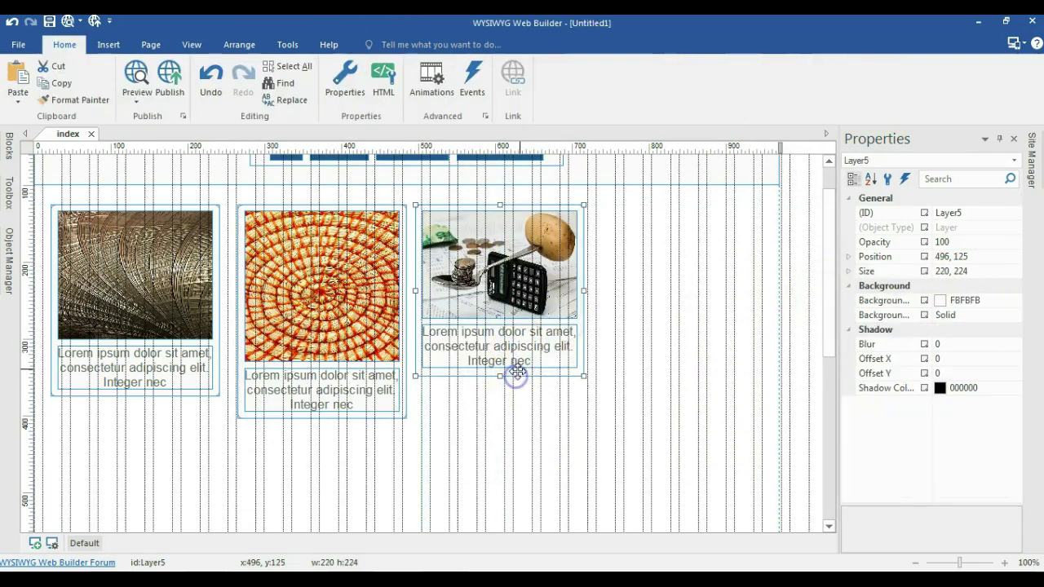
click(611, 217)
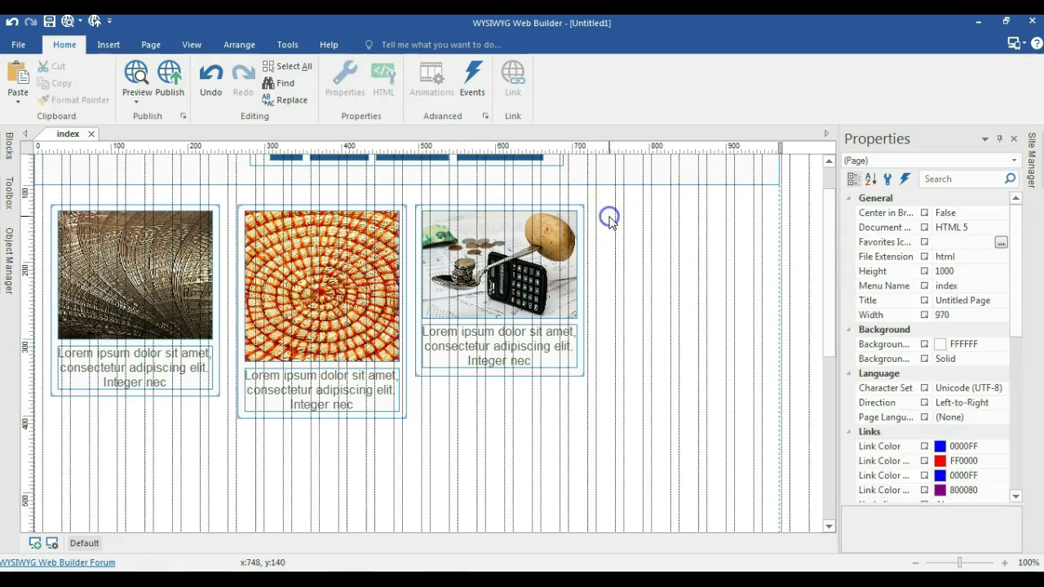
key(ctrl+v)
- Extend the fourth card downward, with its text moved lower and its image stretched to about 202 by 225 px
drag(655, 386, 693, 443)
drag(686, 343, 694, 400)
click(662, 310)
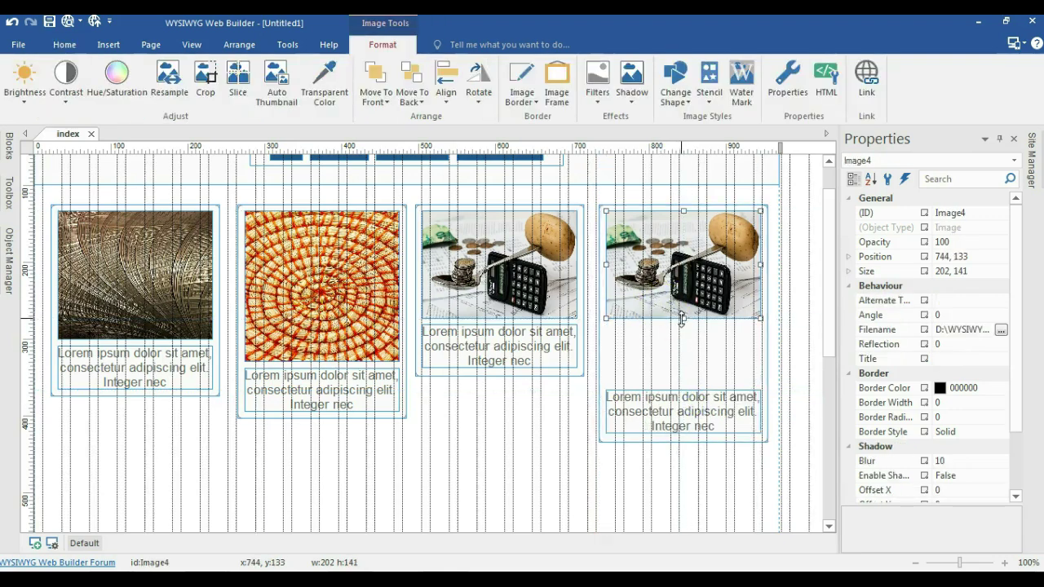
drag(684, 325, 692, 384)
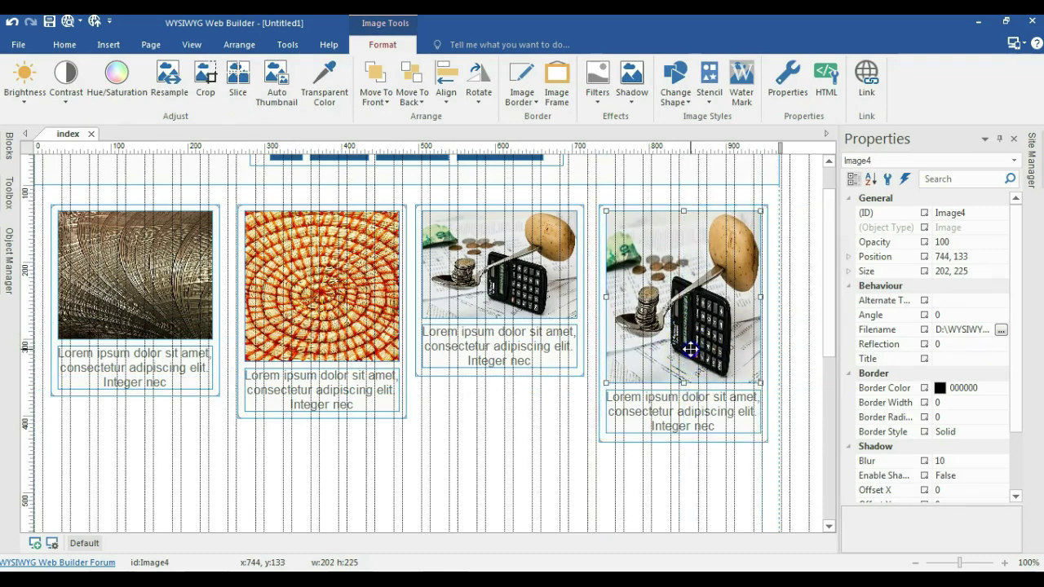
- Replace the fourth card's image with ethereal-1600407_640 and set its size to 202 by 225 px
click(871, 270)
click(616, 257)
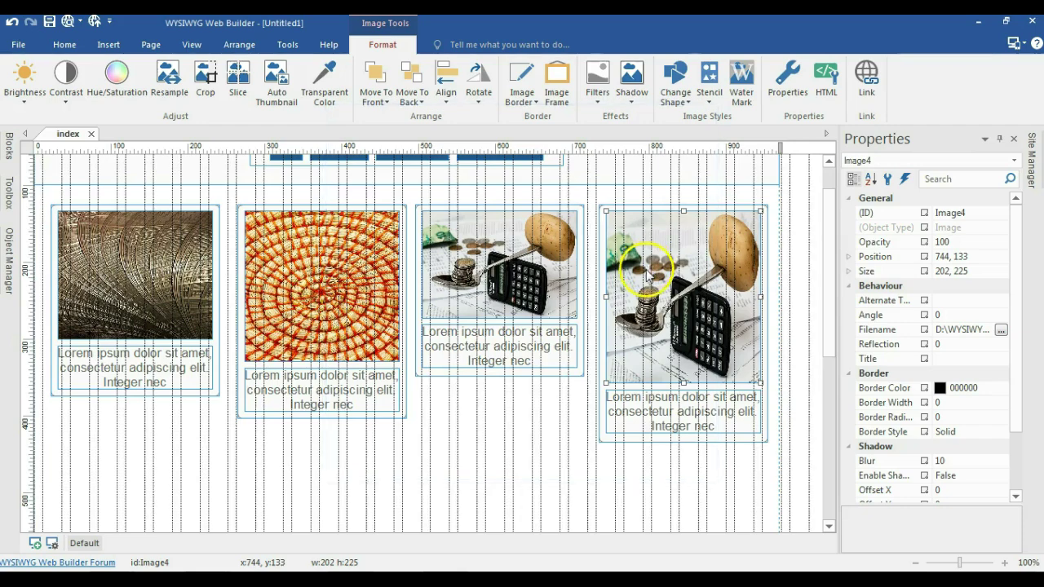
double_click(646, 269)
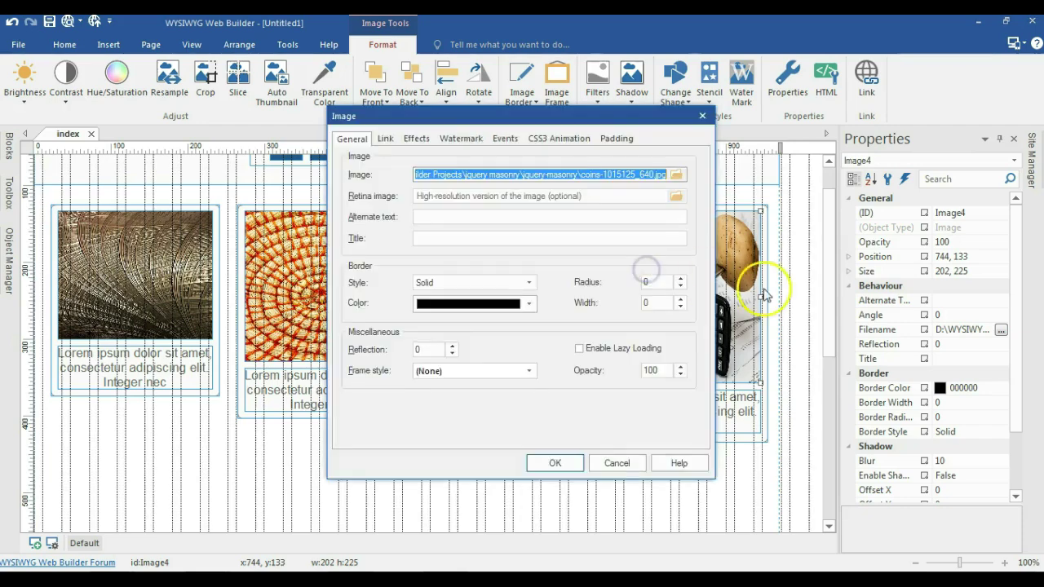
click(677, 175)
click(519, 336)
click(438, 334)
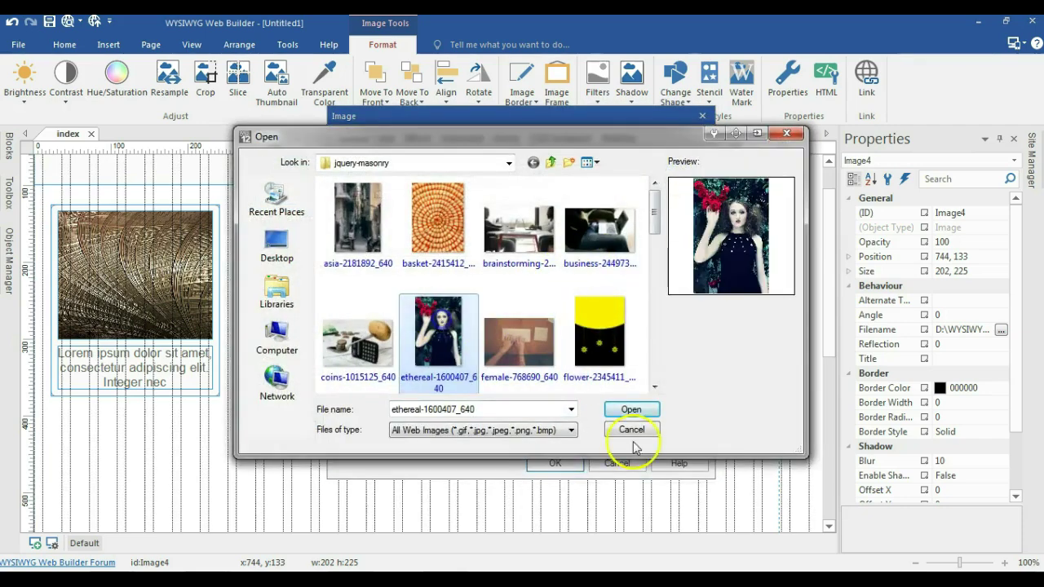
click(631, 411)
click(558, 463)
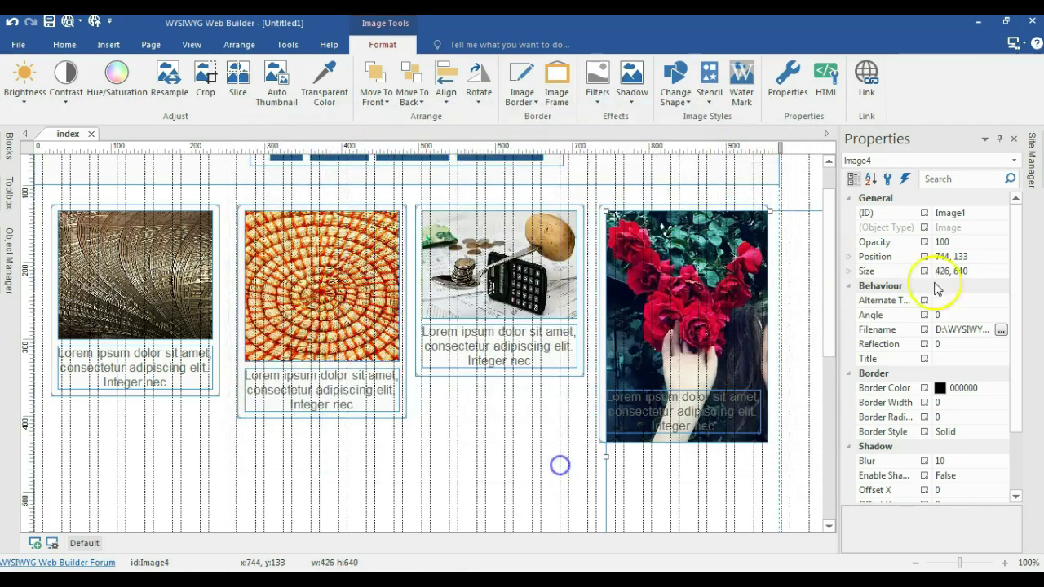
click(969, 276)
text(202, 225)
key(Return)
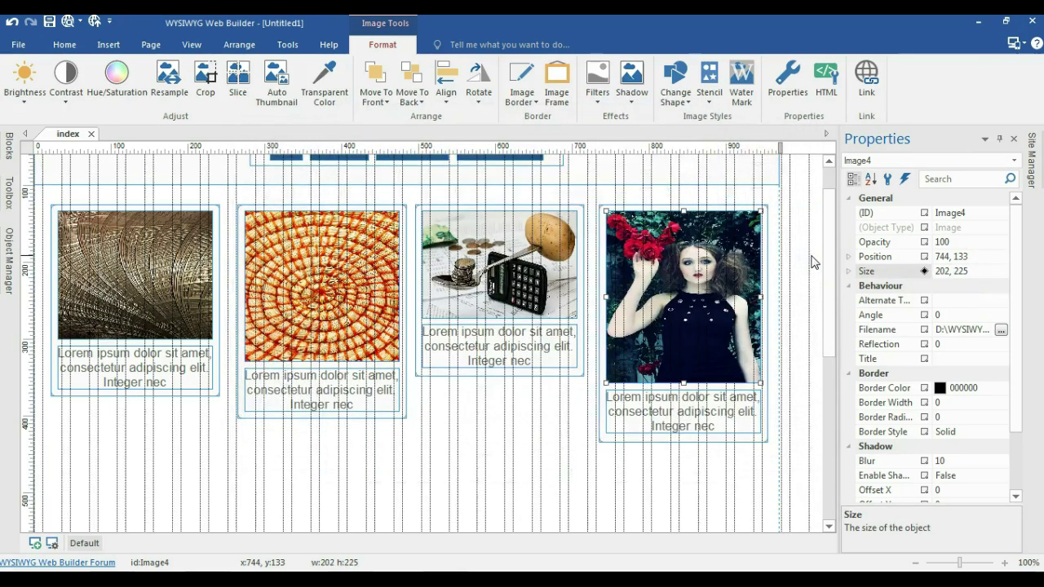
- Duplicate the fourth card and align the copy directly beneath the third card at x 496, y 358
click(553, 384)
scroll(595, 371, down, 1)
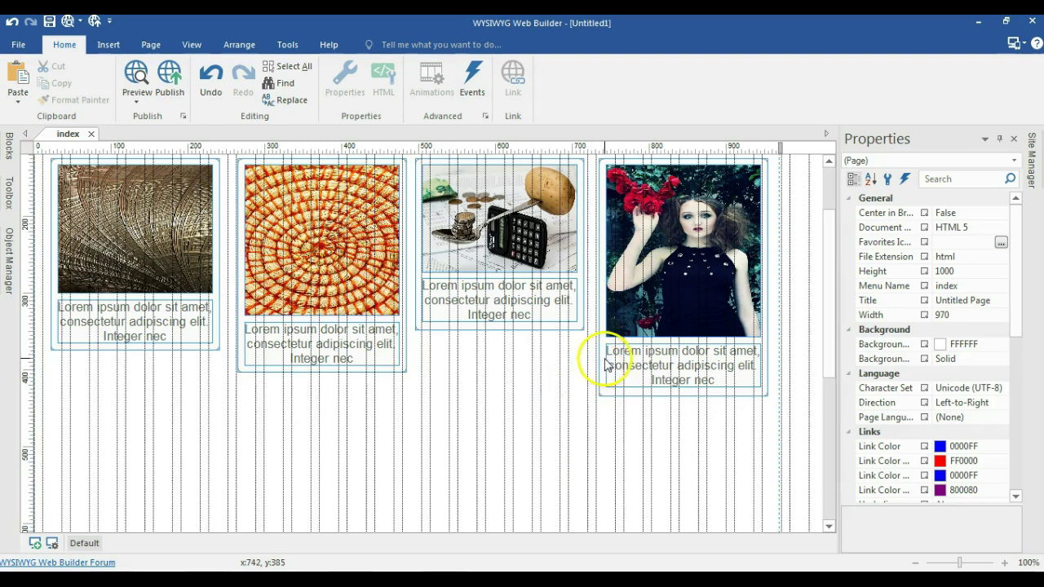
click(604, 359)
key(ctrl+c)
click(440, 366)
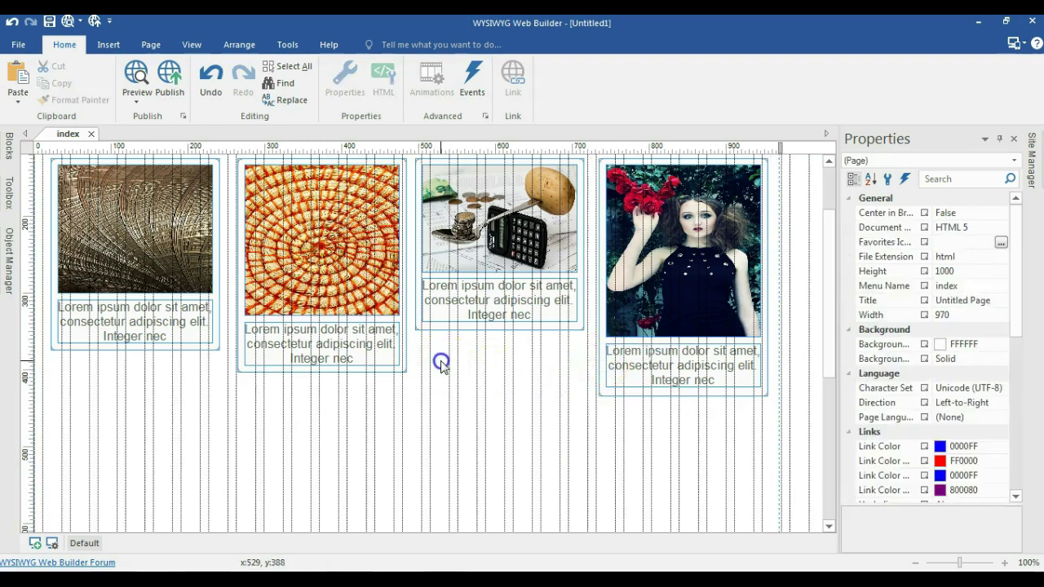
key(ctrl+v)
drag(465, 365, 419, 355)
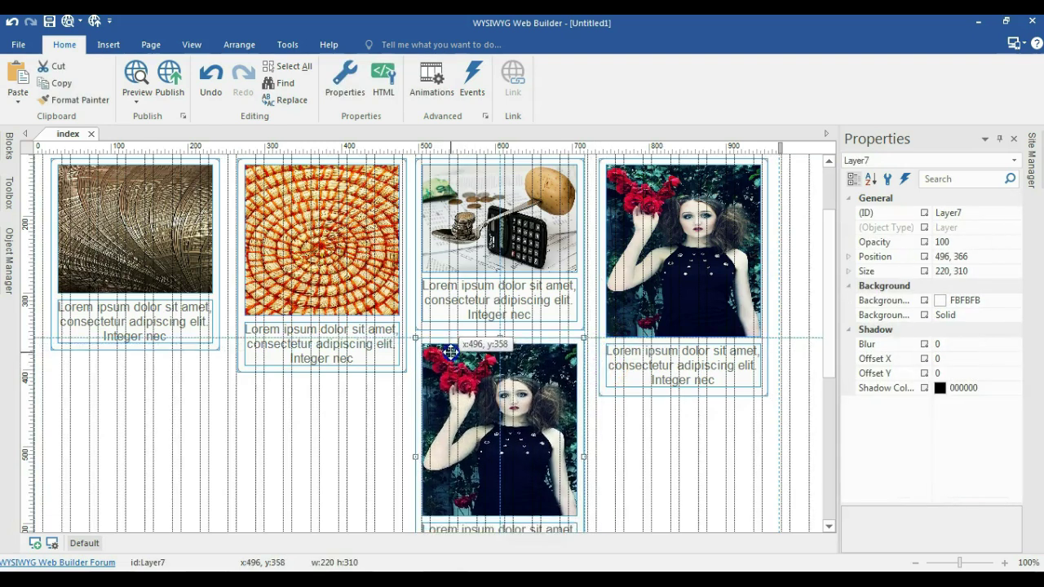
- Duplicate the second card and align the copy beneath the fourth card at x 735, y 448
click(337, 368)
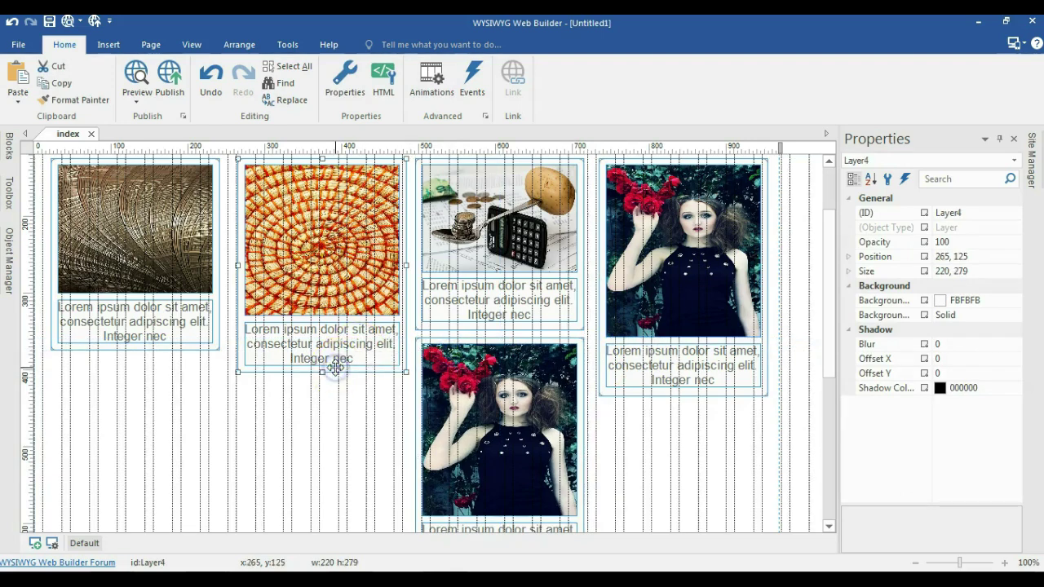
key(ctrl+c)
scroll(596, 401, down, 1)
click(596, 399)
key(ctrl+v)
scroll(620, 400, down, 2)
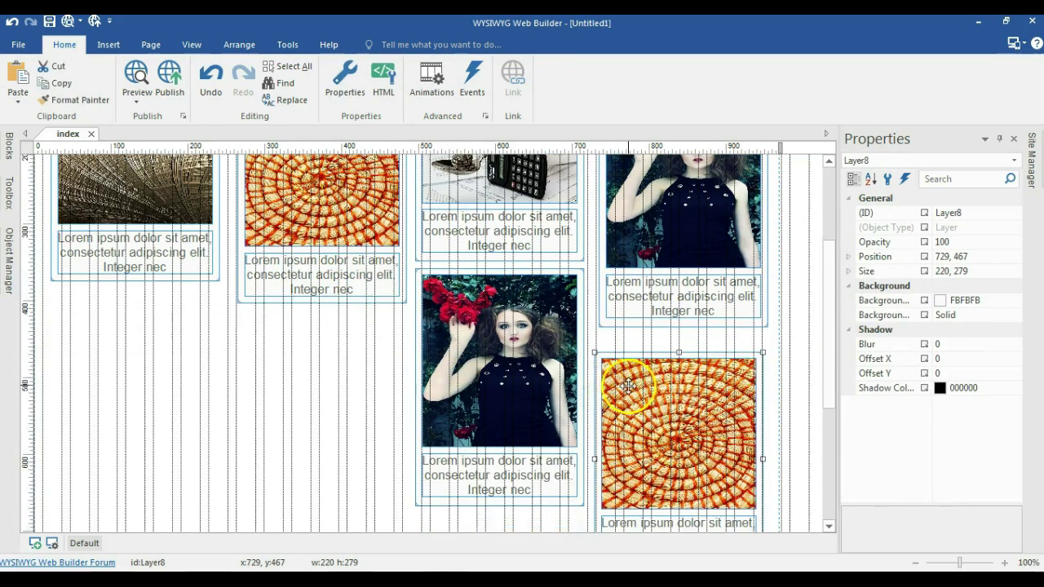
drag(627, 354, 632, 338)
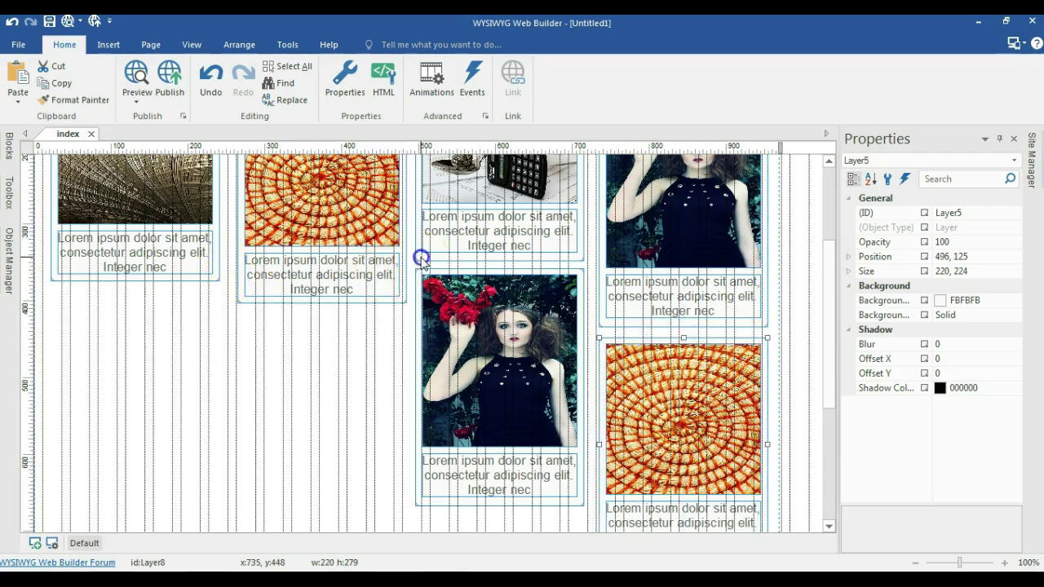
- Duplicate the coins card and align the copy beneath the first card at x 22, y 388
click(89, 321)
key(ctrl+v)
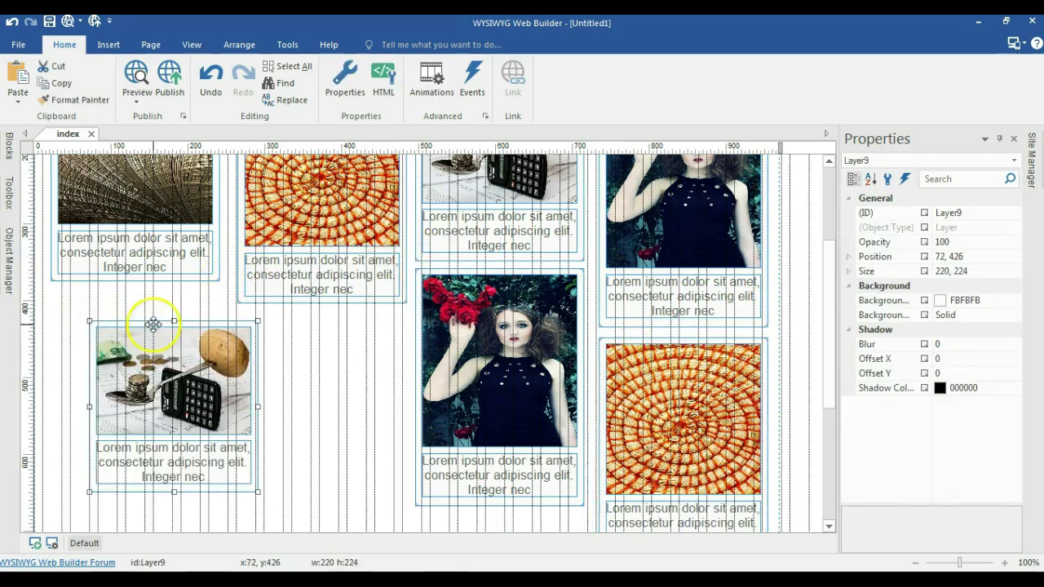
drag(137, 319, 100, 287)
- Duplicate the first row's fourth card and align the copy beneath the second card at x 265, y 417
click(618, 324)
click(243, 319)
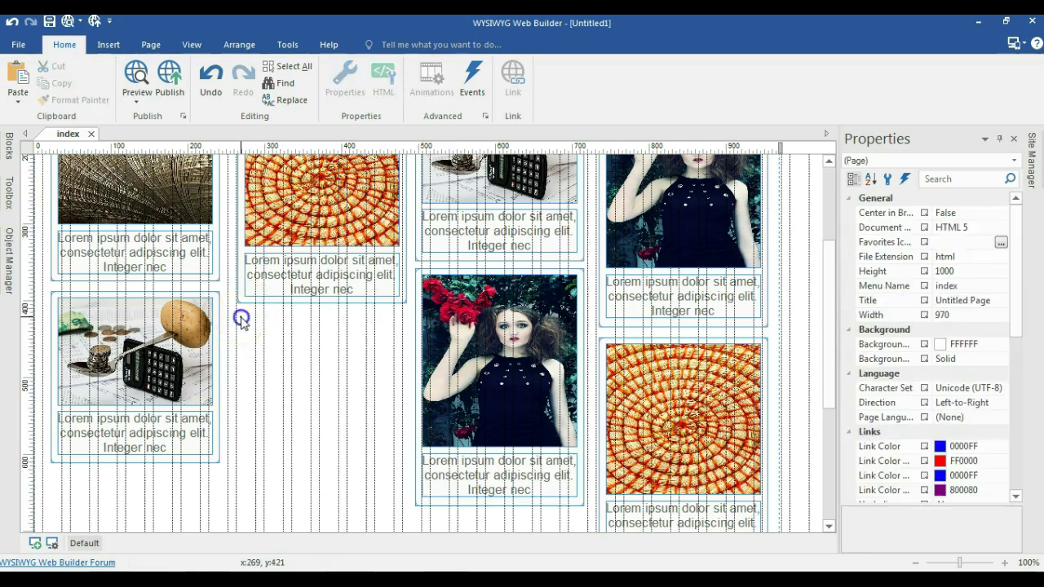
key(ctrl+v)
drag(268, 320, 265, 317)
scroll(295, 339, up, 1)
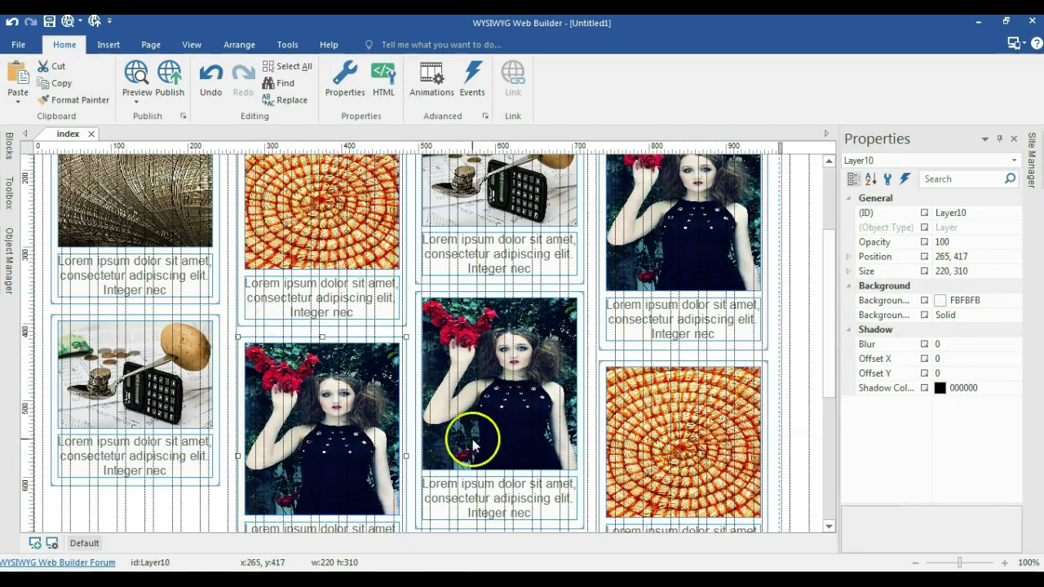
- Replace the image of the second column's lower card with james-stewart-392932_640 and set its size to 202 by 225 px
scroll(473, 444, down, 1)
click(336, 404)
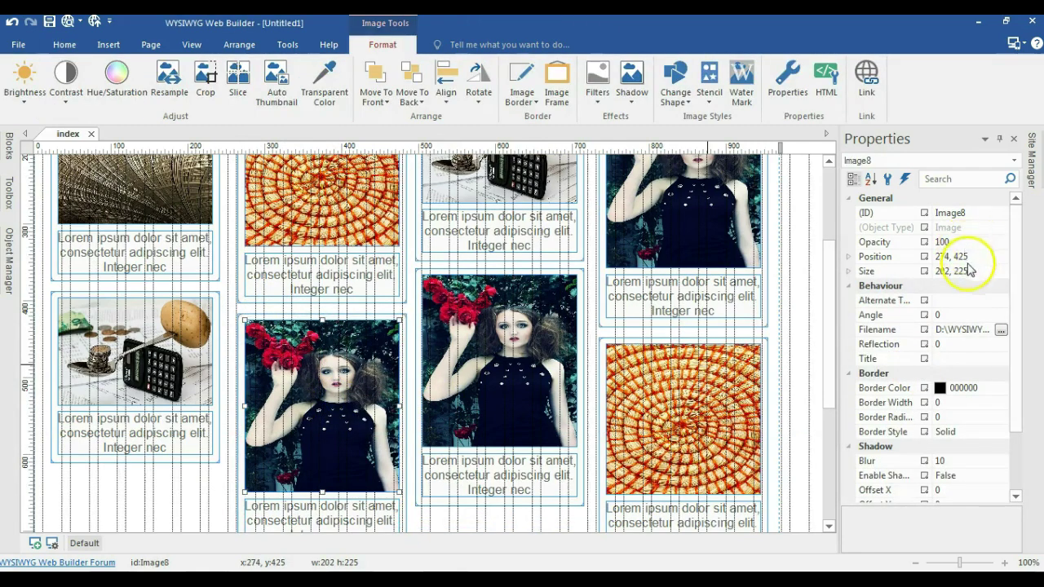
double_click(327, 369)
click(676, 177)
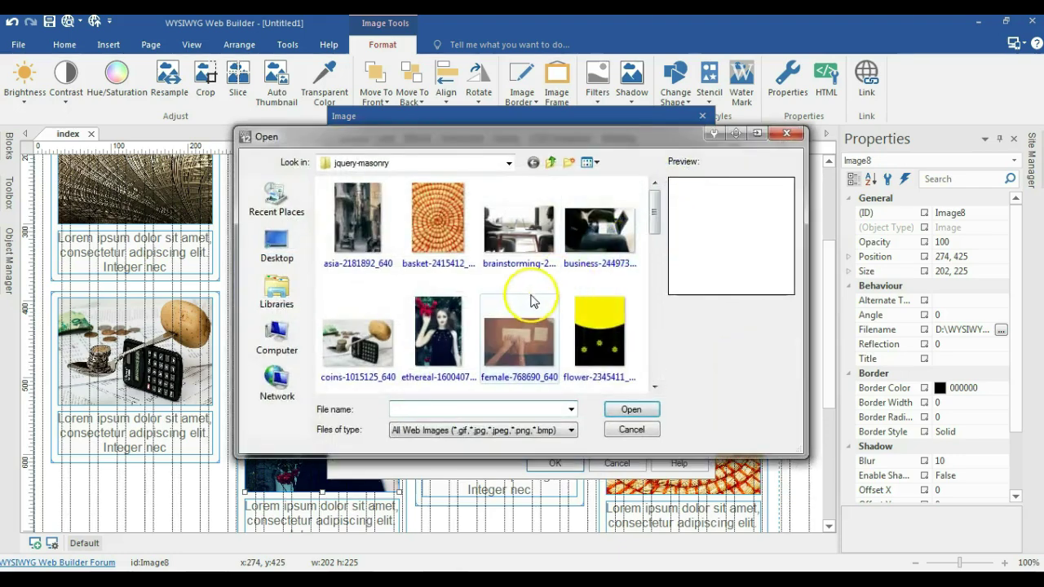
click(528, 303)
scroll(522, 269, down, 3)
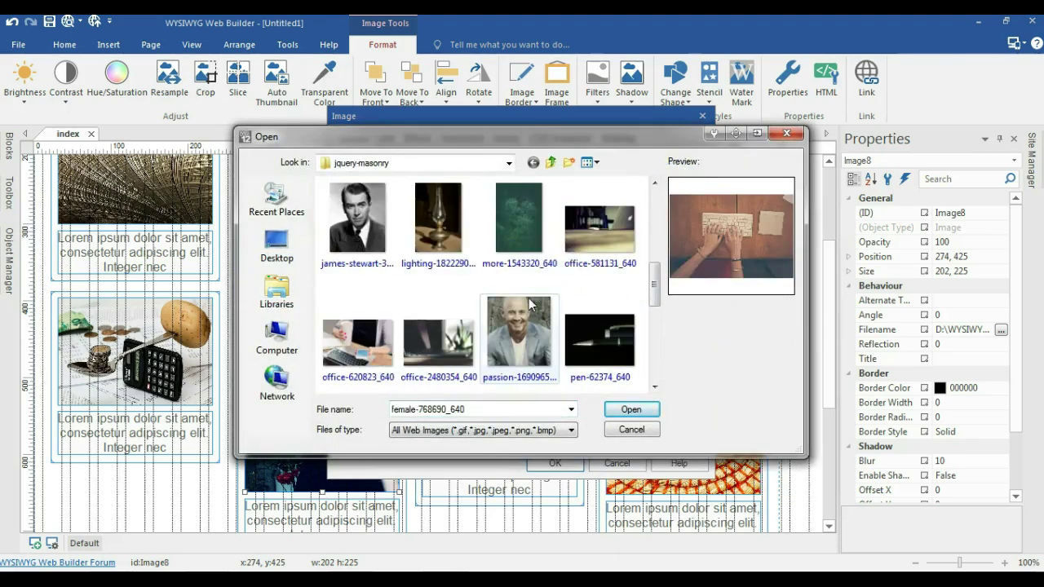
click(358, 214)
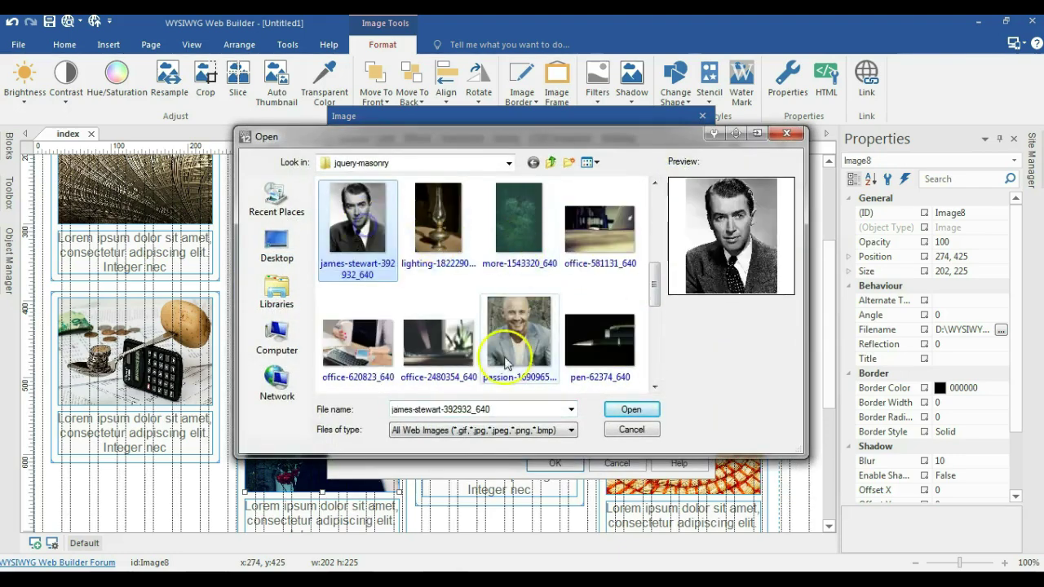
click(629, 408)
click(563, 463)
click(908, 277)
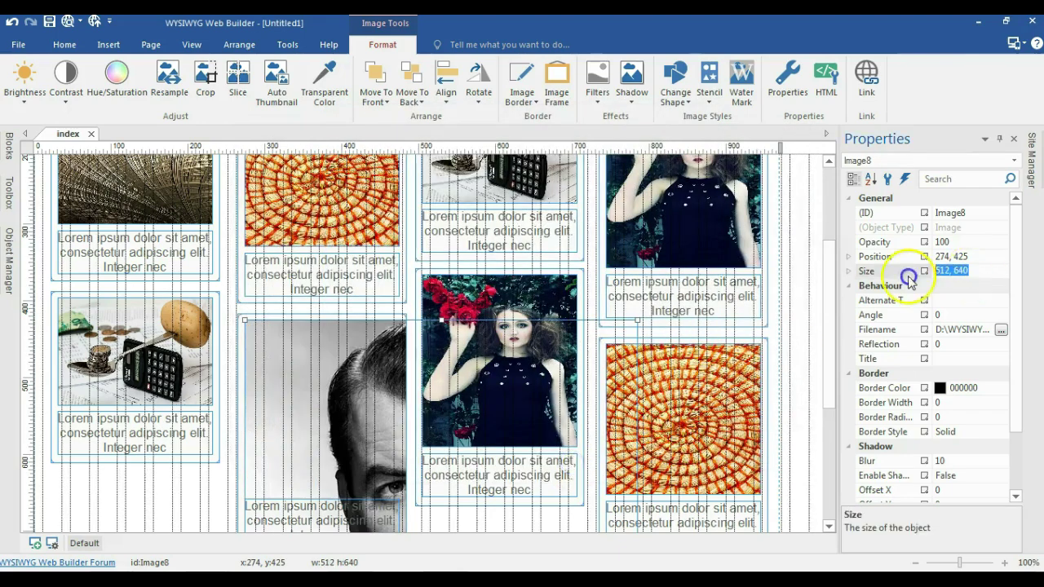
text(202, 225)
click(851, 263)
- Replace the image of the third column's lower card with the flower-2345411 picture and set its size to 202 by 225 px
double_click(466, 383)
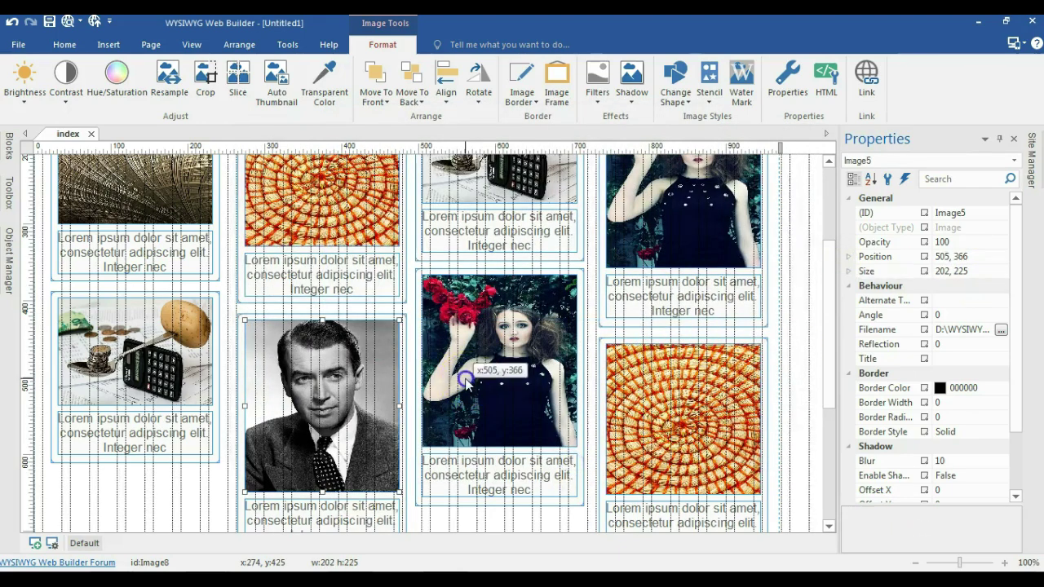
click(674, 175)
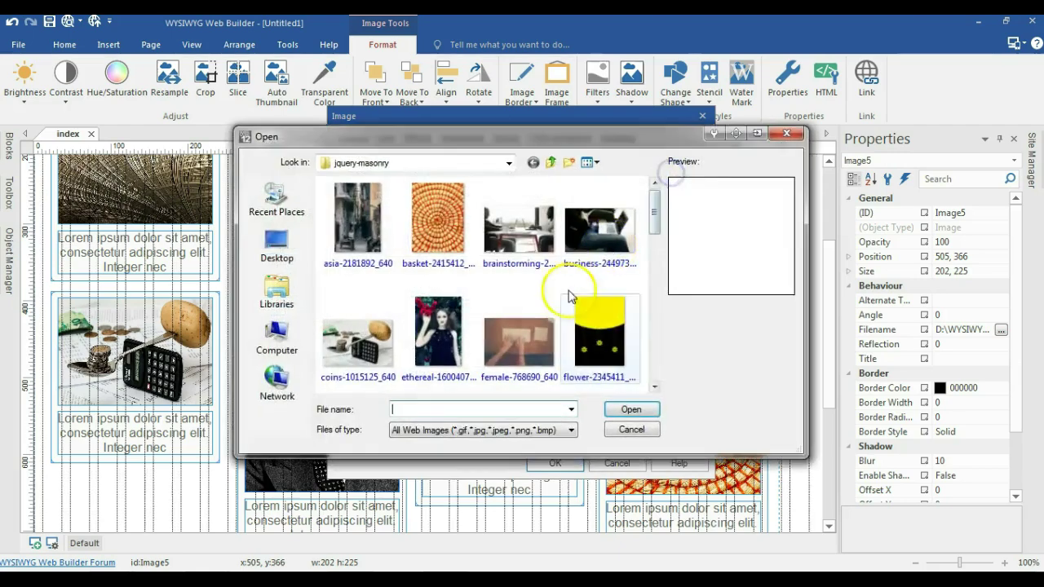
click(601, 326)
click(616, 408)
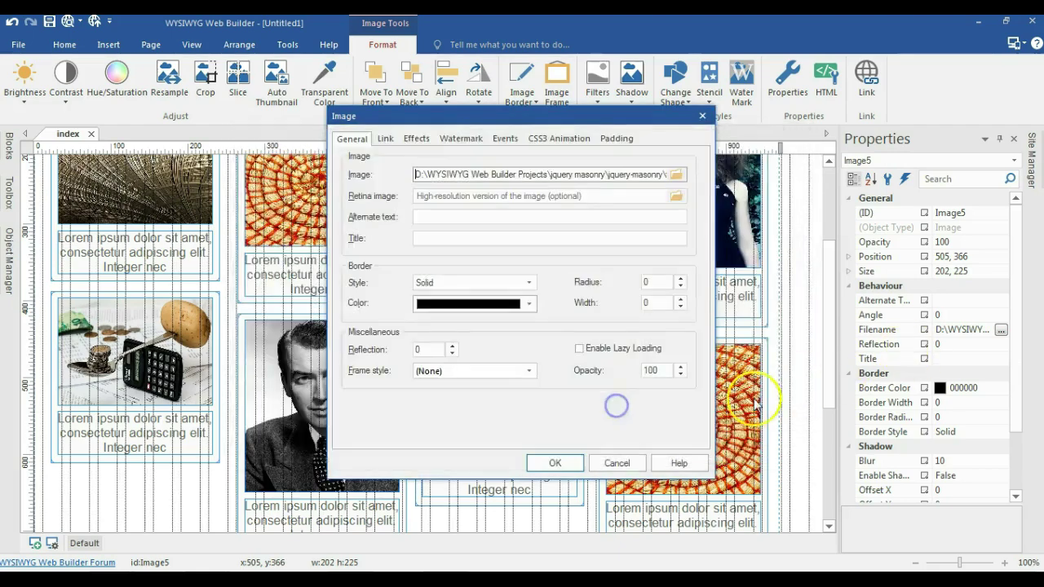
click(552, 462)
click(977, 272)
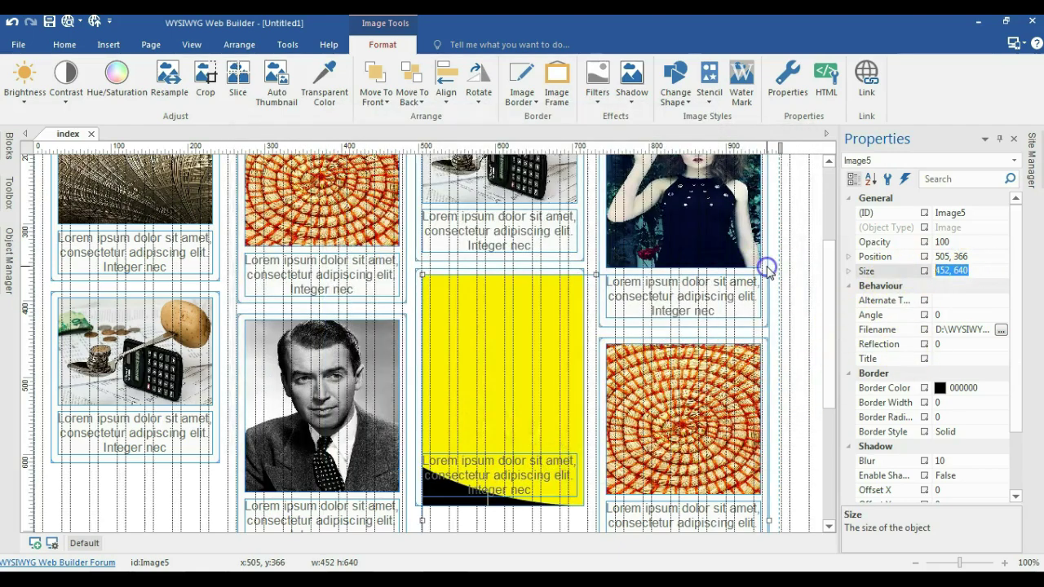
text(202, 225)
key(Return)
click(788, 299)
scroll(788, 294, down, 2)
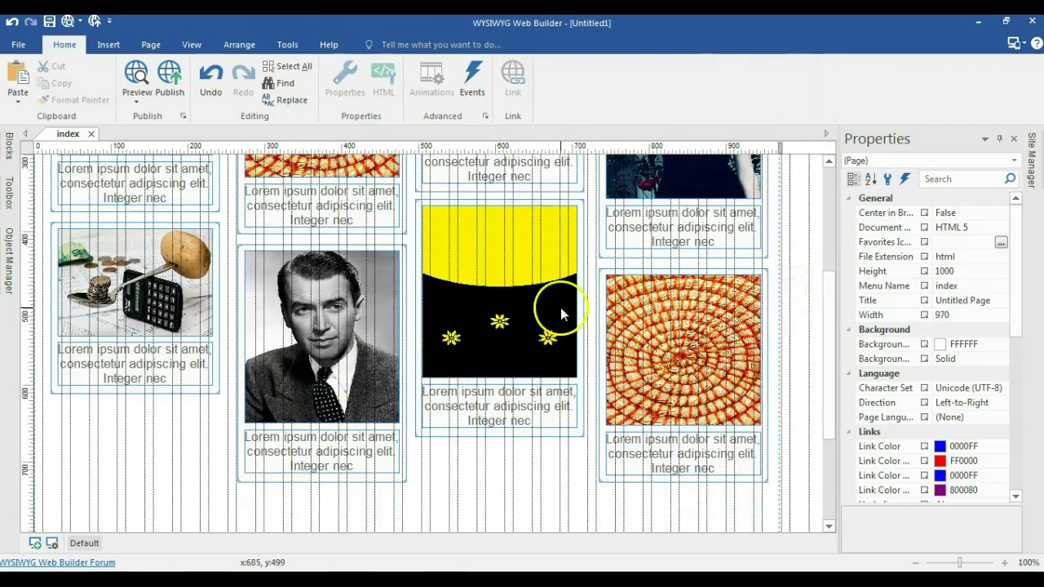
- Duplicate the yellow flower card and align the copy at the end of the first column at x 22, y 627
scroll(349, 327, down, 3)
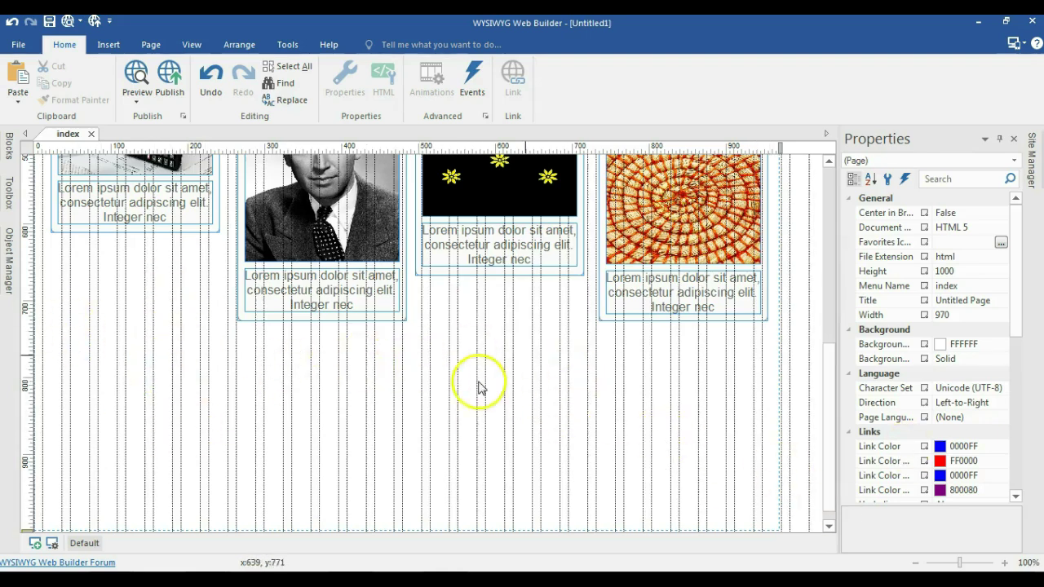
click(146, 230)
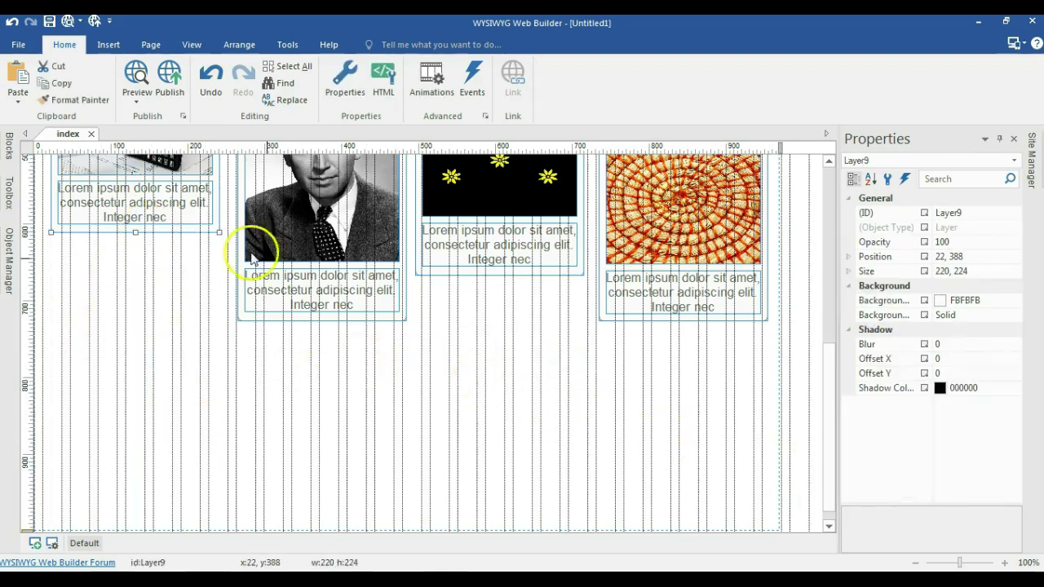
click(454, 281)
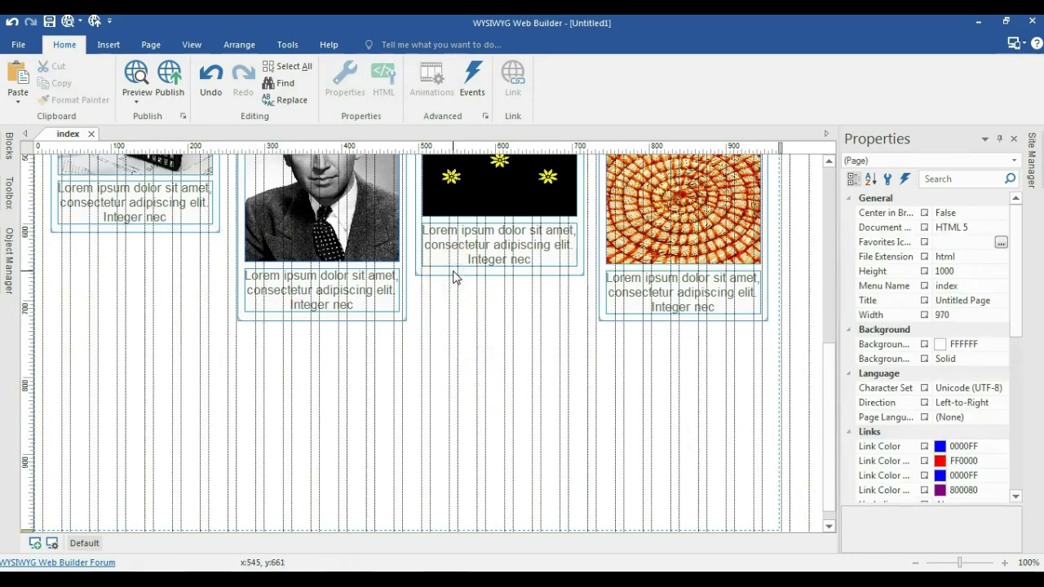
click(454, 274)
key(ctrl+c)
click(104, 296)
key(ctrl+v)
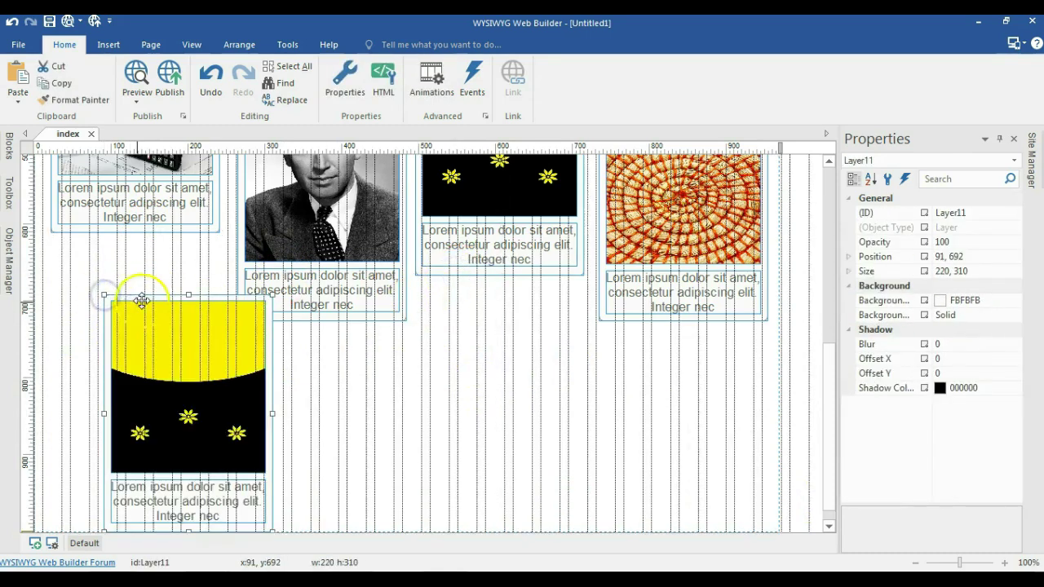
drag(160, 295, 121, 253)
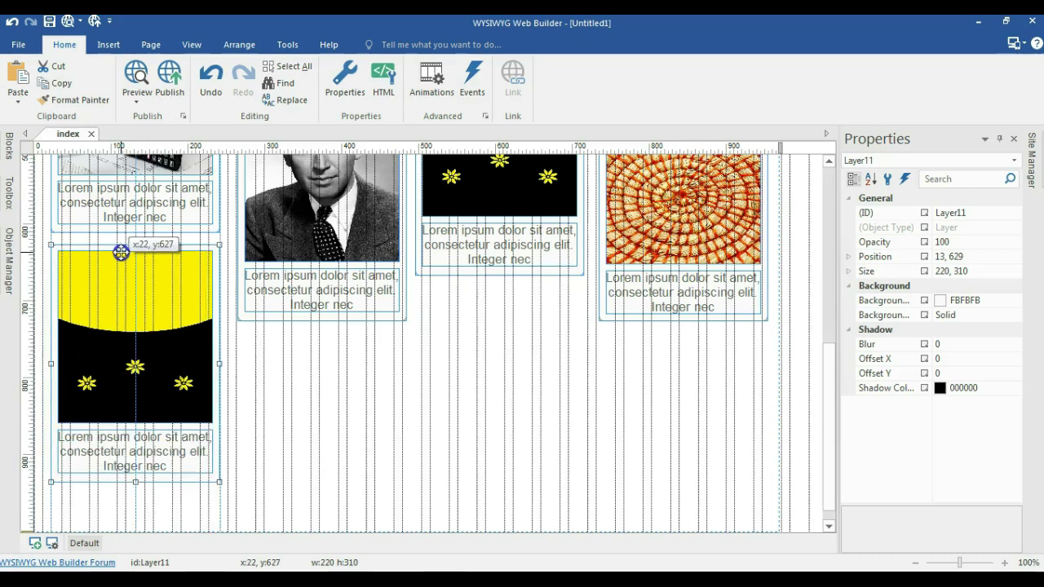
- Duplicate the fourth column's basket card and align the copy beneath the flower card in the third column
click(700, 322)
click(701, 322)
click(468, 311)
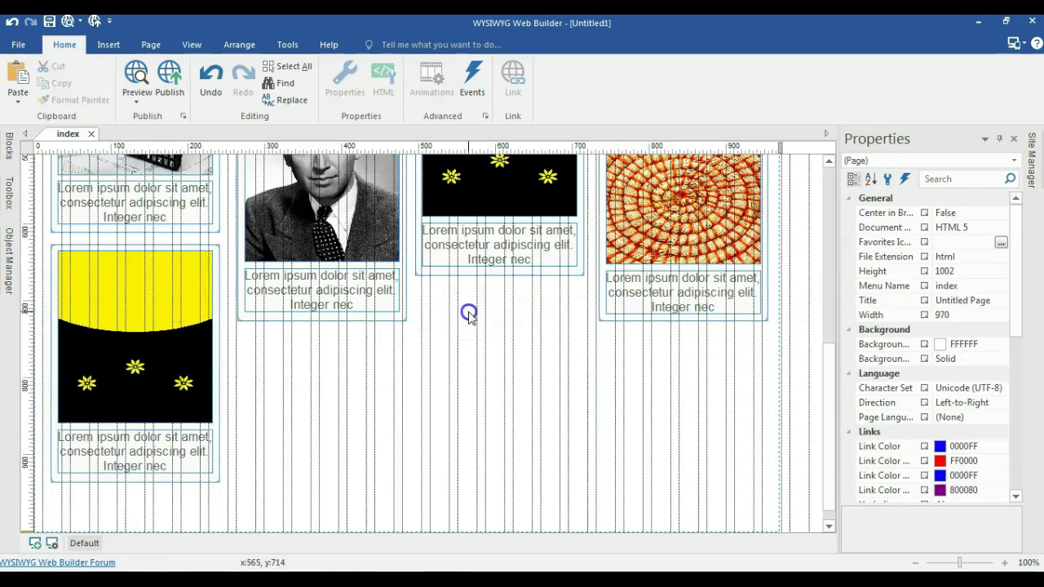
key(ctrl+v)
drag(478, 316, 433, 293)
- Duplicate the first column's coins card and align the copy beneath the portrait card in the second column at x 265, y 739
scroll(434, 293, up, 1)
click(214, 291)
key(ctrl+c)
key(ctrl+v)
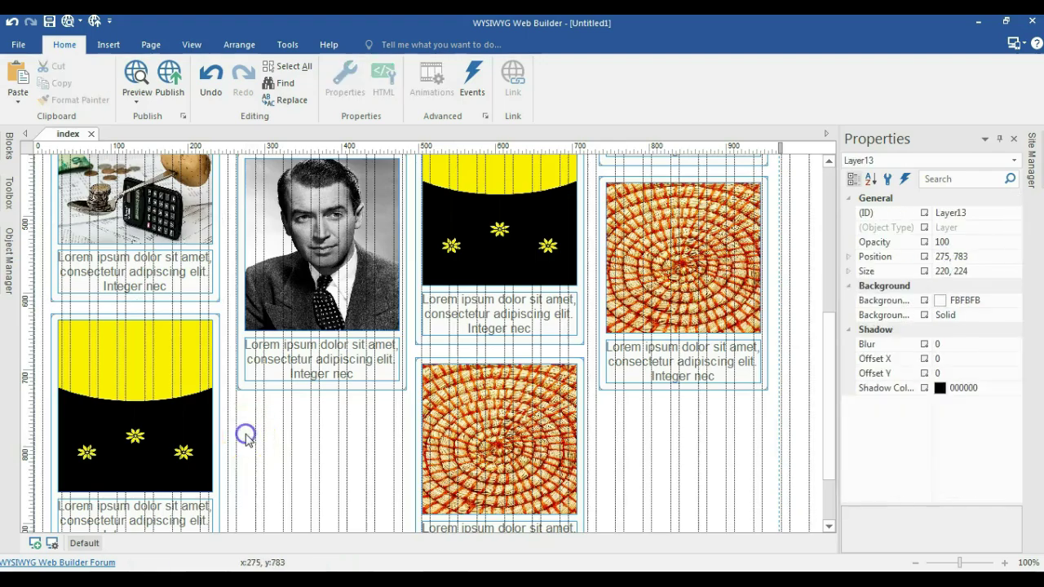
scroll(261, 420, down, 1)
click(278, 403)
drag(283, 368, 274, 338)
scroll(629, 397, up, 4)
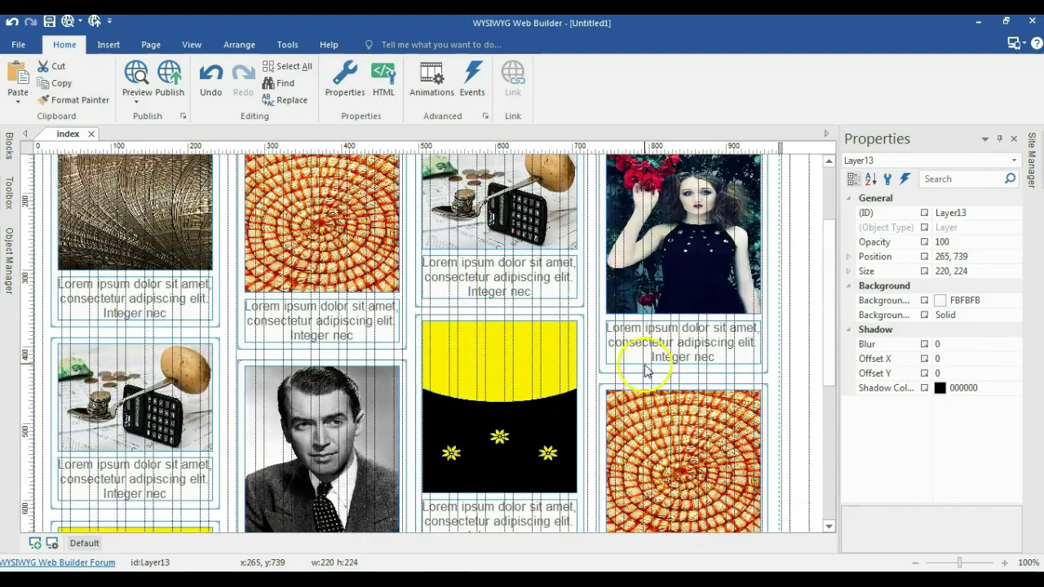
- Duplicate the first row's coins card and align the copy beneath the basket card in the fourth column at x 735, y 747
drag(643, 377, 641, 369)
scroll(643, 369, up, 1)
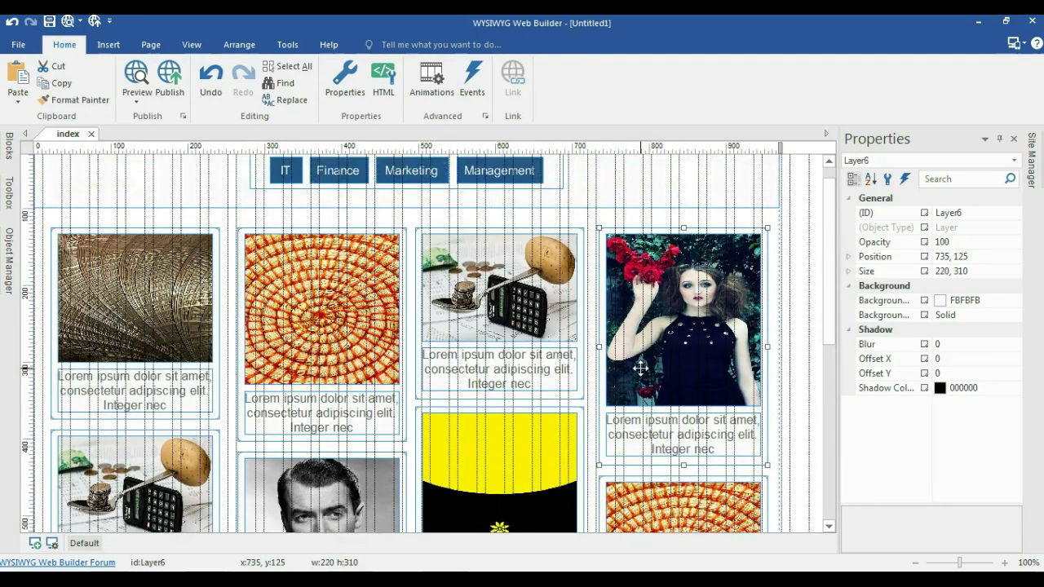
scroll(534, 324, down, 1)
click(528, 329)
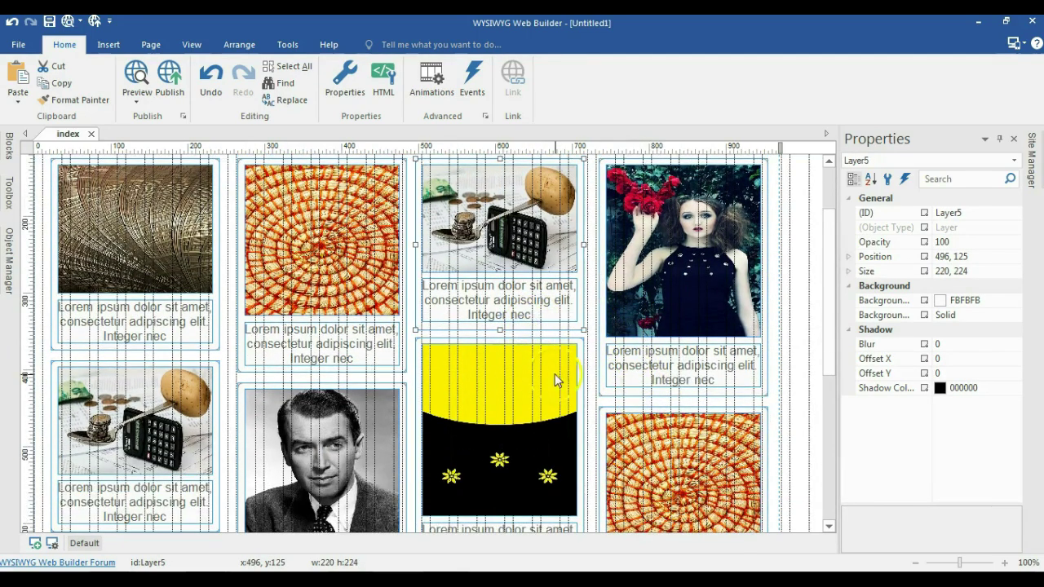
scroll(563, 371, down, 14)
click(603, 329)
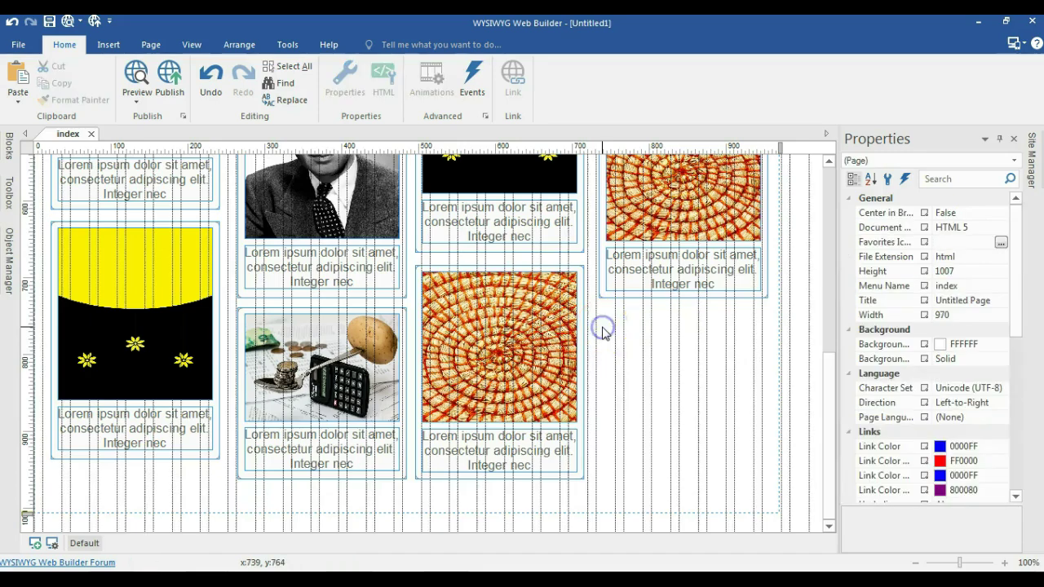
key(ctrl+v)
drag(613, 330, 611, 319)
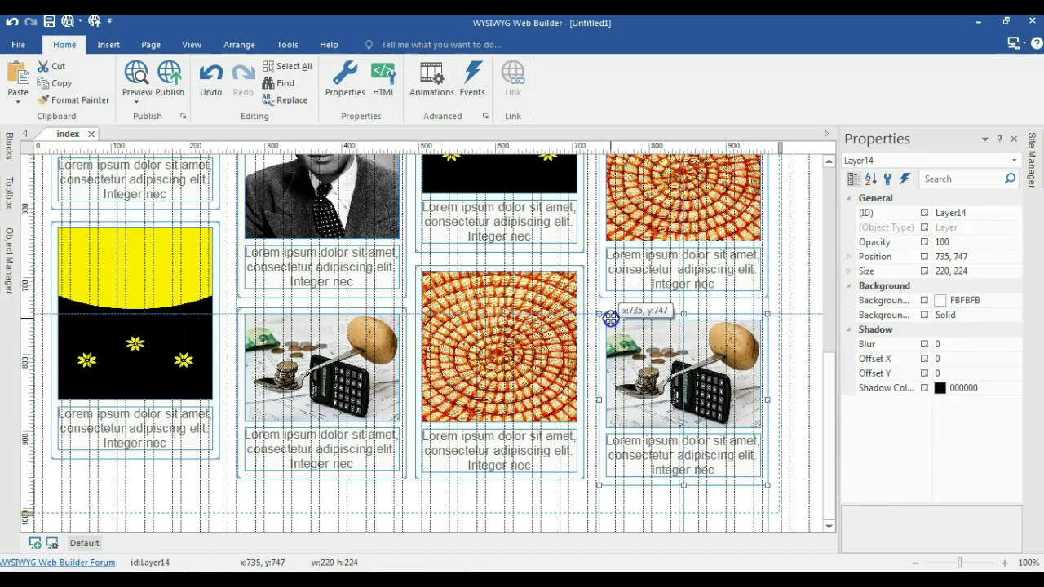
- Select all the image cards and move them down the page to x 26, y 885, clearing the area beneath the header
click(380, 508)
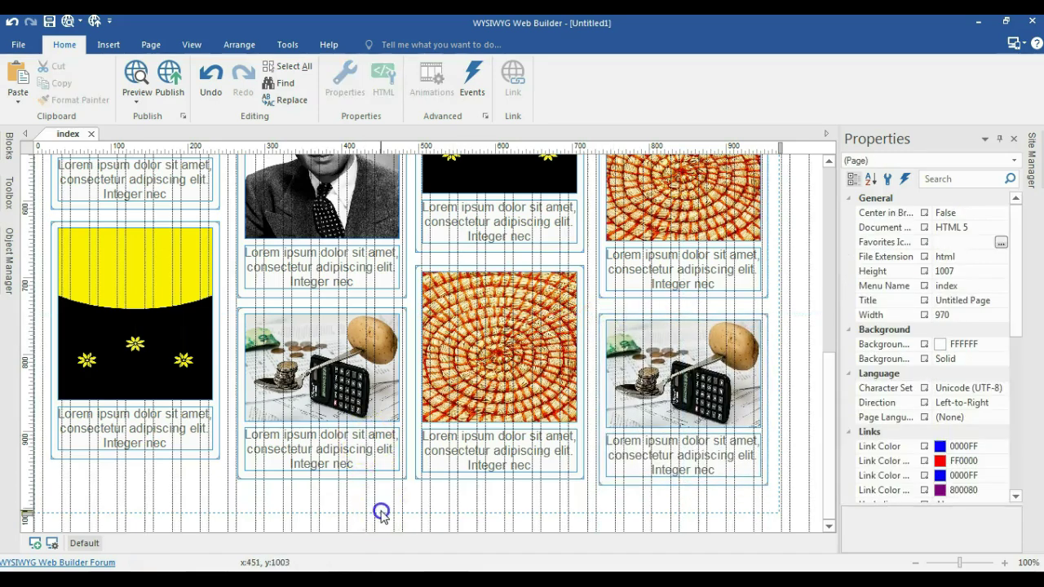
scroll(470, 446, up, 15)
scroll(470, 446, up, 2)
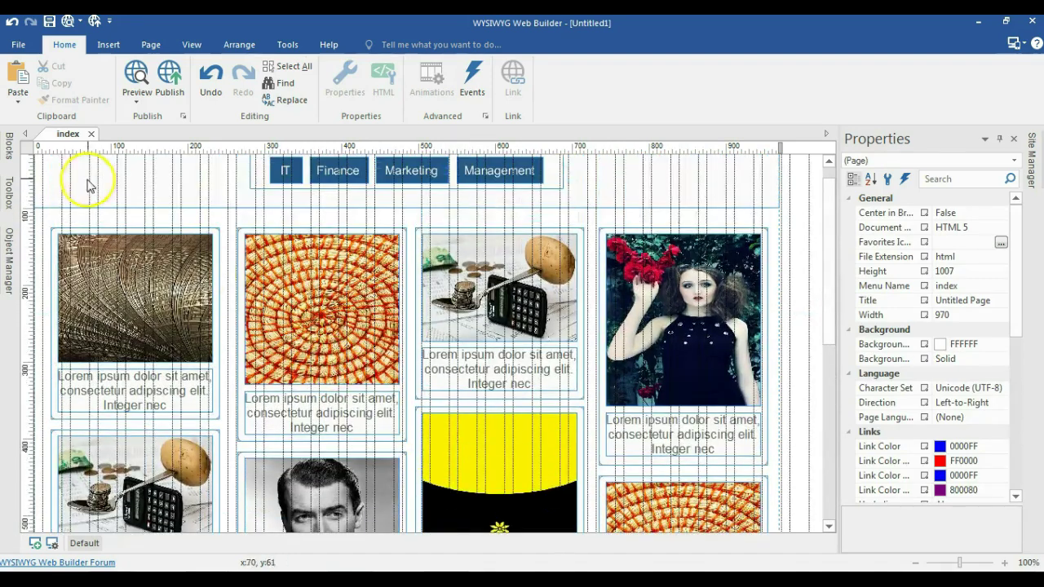
scroll(112, 251, down, 1)
scroll(228, 269, up, 2)
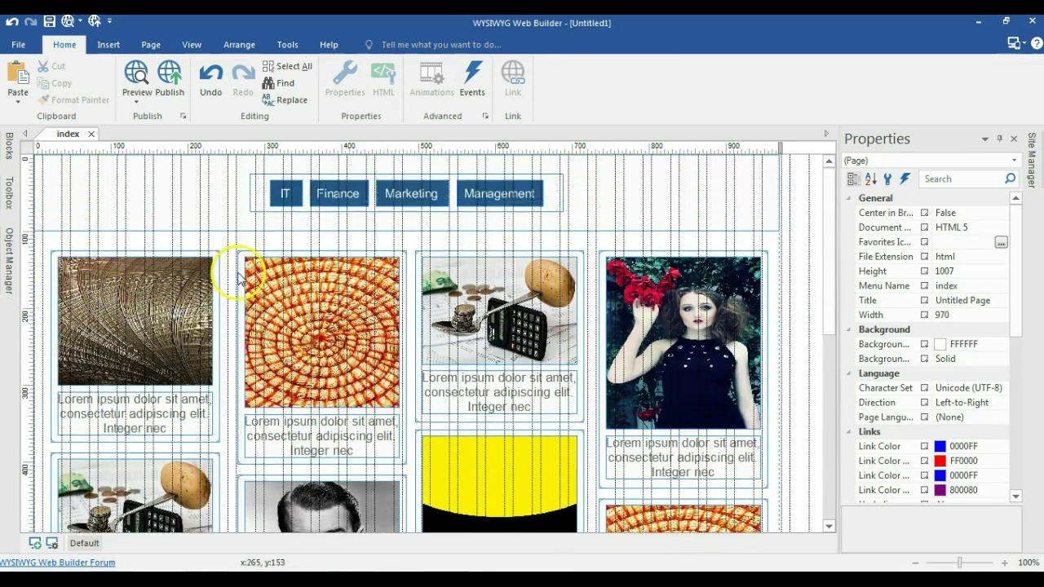
drag(783, 239, 81, 522)
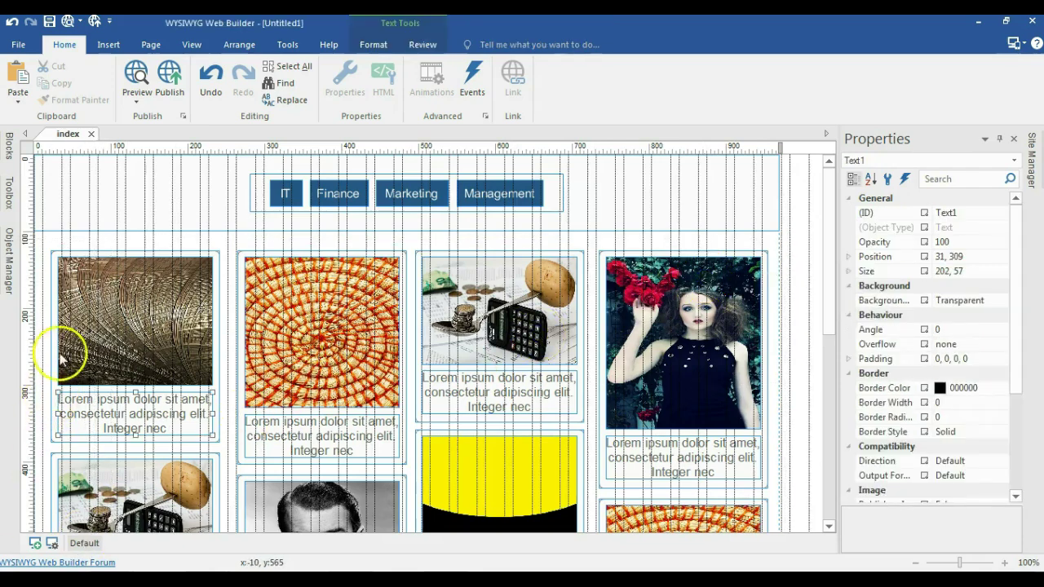
click(810, 289)
scroll(804, 285, down, 1)
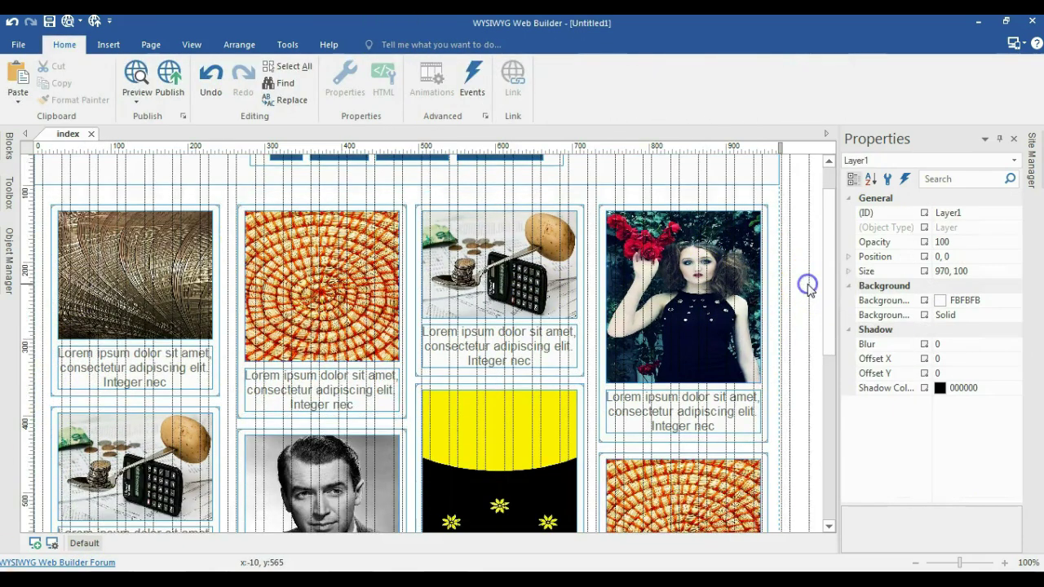
scroll(806, 291, up, 1)
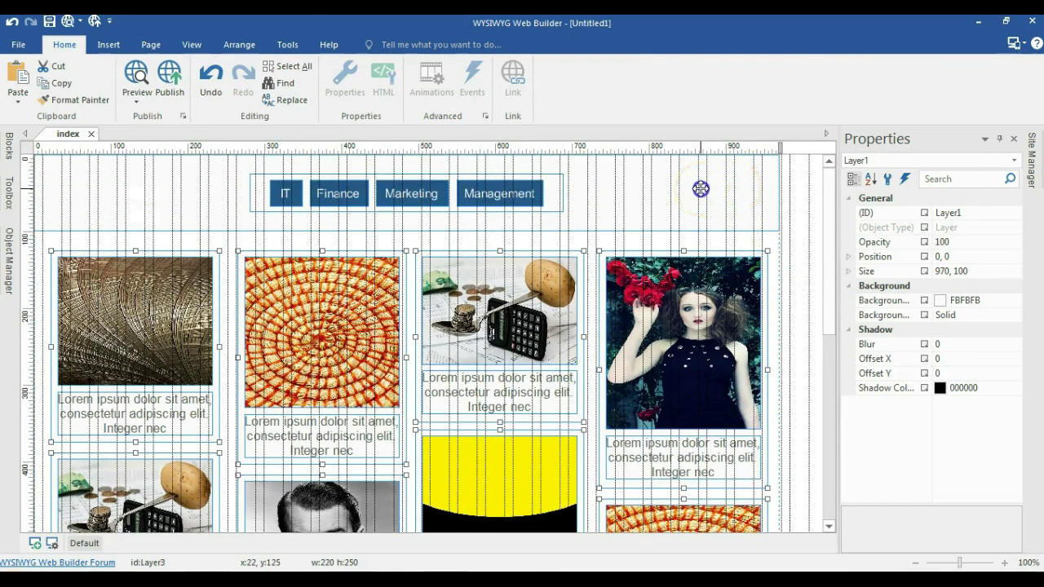
click(384, 227)
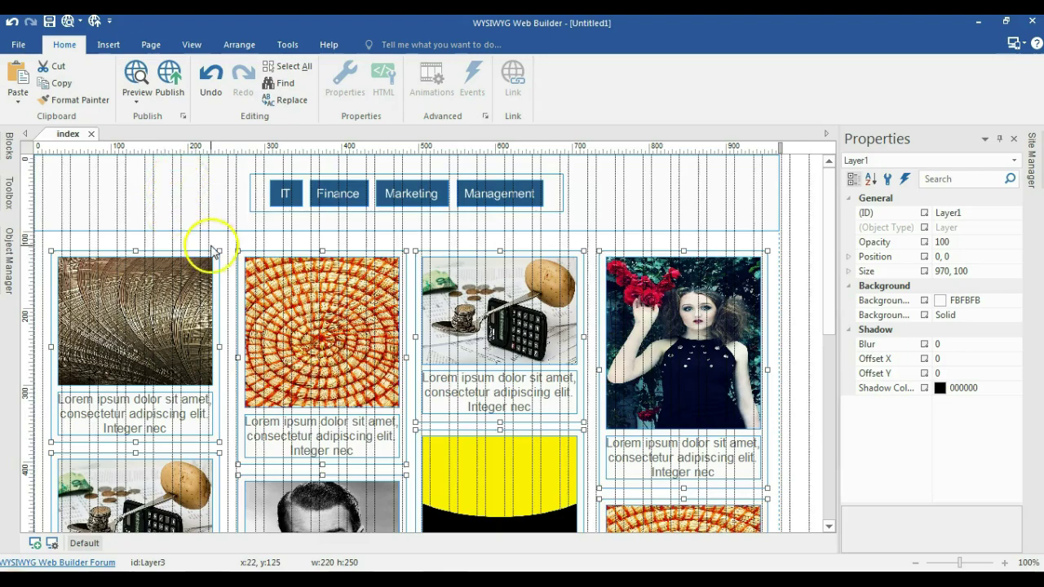
drag(212, 253, 221, 457)
click(191, 381)
scroll(65, 291, up, 5)
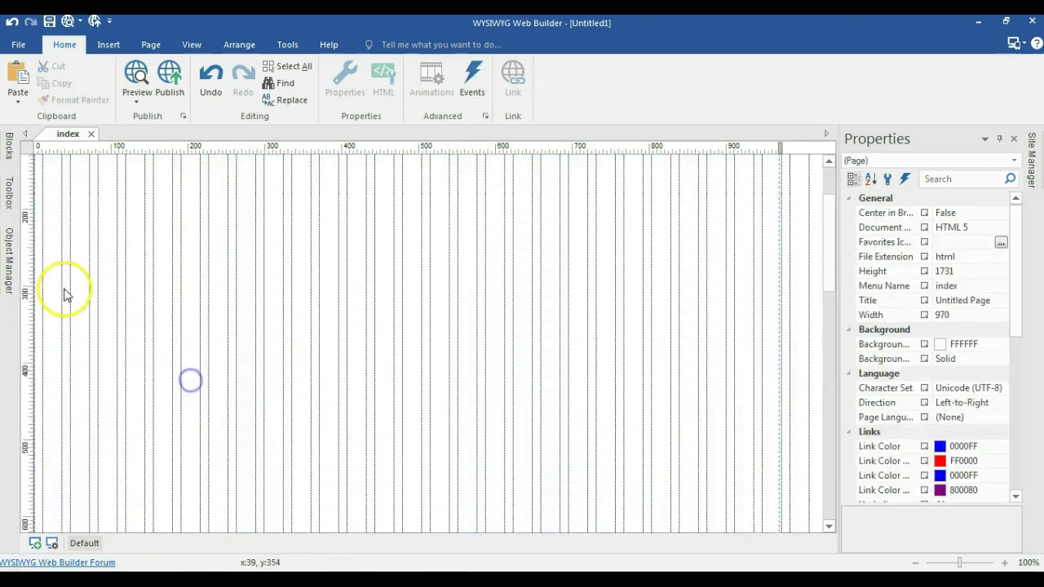
- Add a layer about 531 by 447 in size directly beneath the header at x 0, y 100
click(9, 198)
click(60, 200)
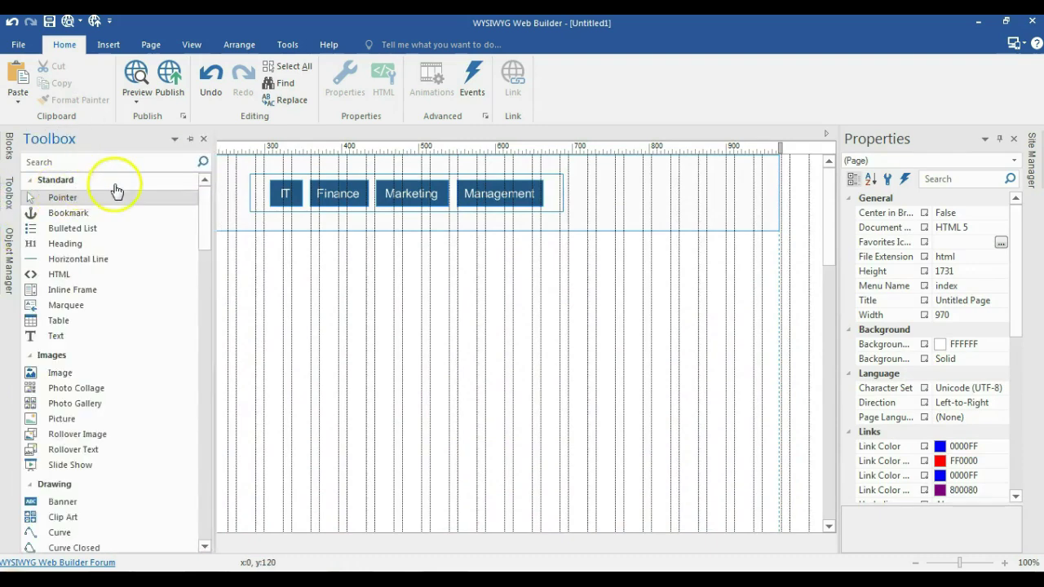
text(layer)
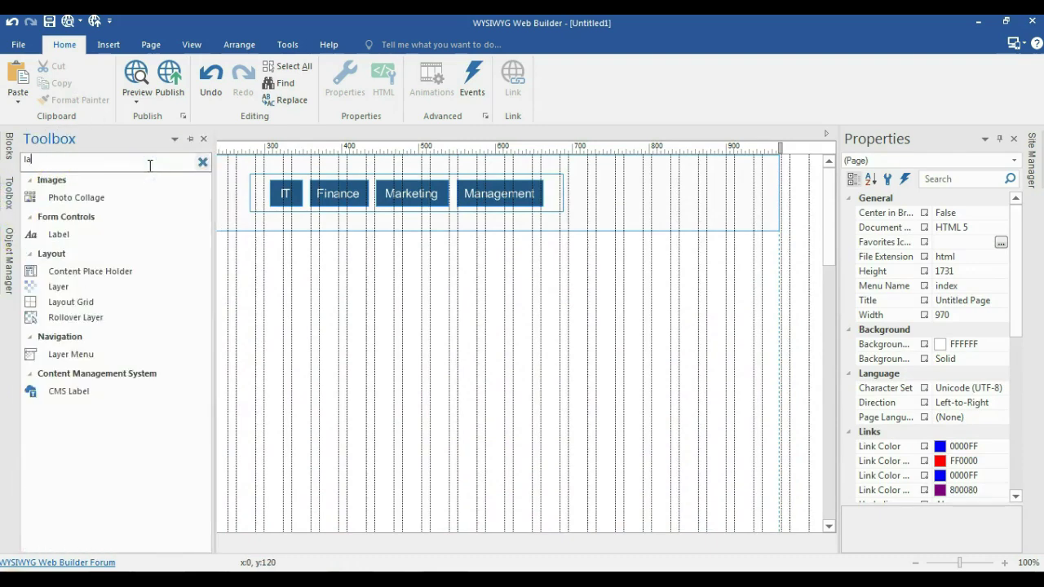
click(73, 199)
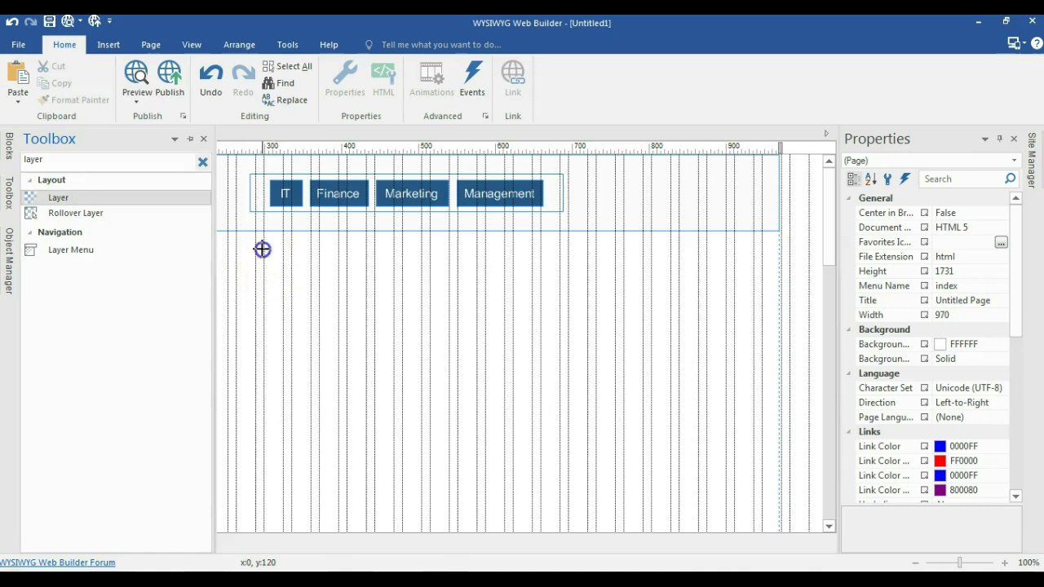
drag(263, 247, 718, 449)
mouse_move(544, 407)
mouse_down()
mouse_move(446, 417)
mouse_move(299, 397)
mouse_up()
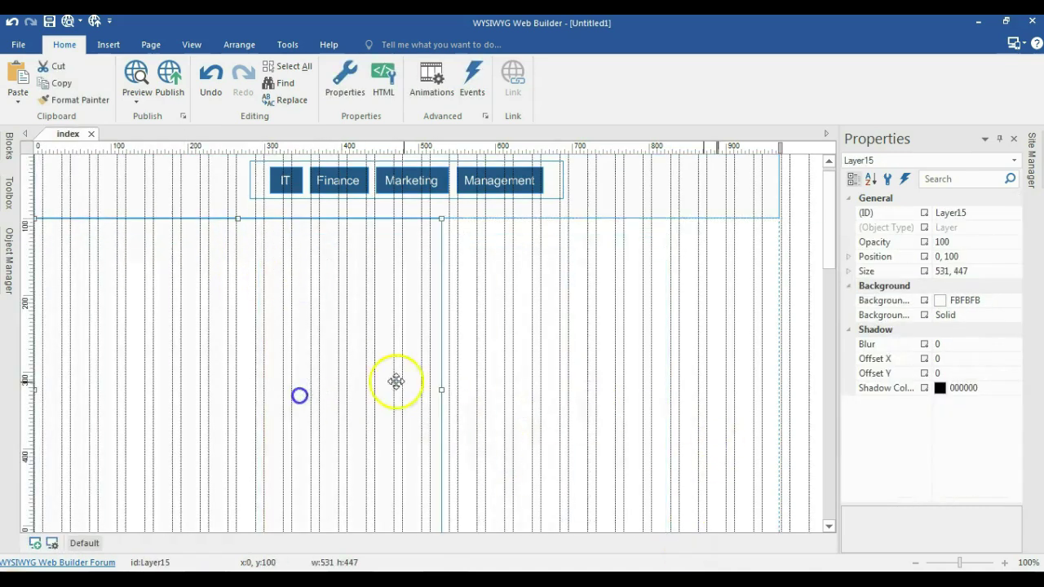
- Widen the layer beneath the header to the full page width of 970 and extend its height to 785
scroll(429, 334, down, 1)
click(429, 333)
drag(441, 351, 779, 370)
scroll(551, 398, down, 4)
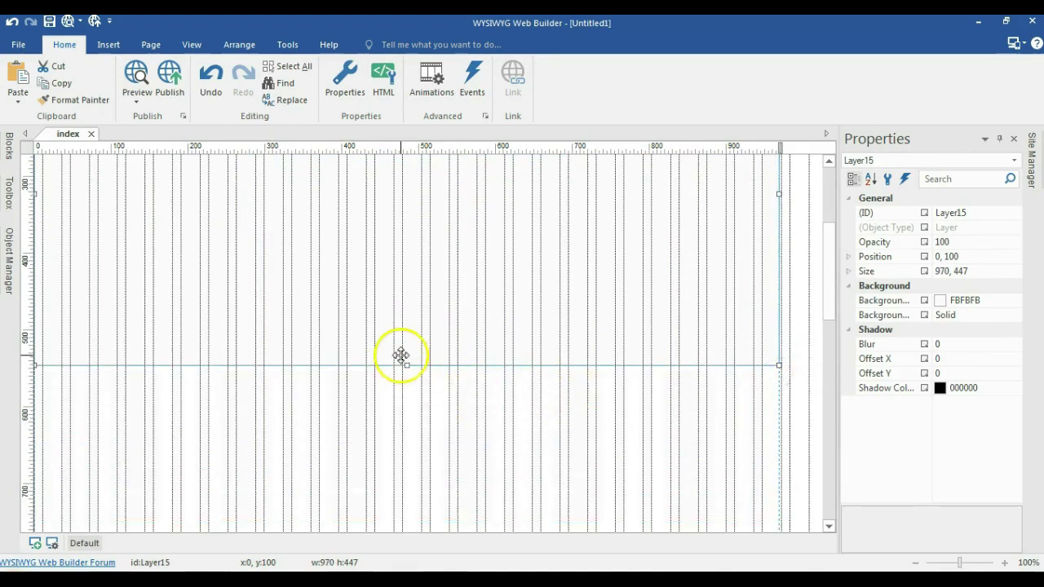
drag(404, 364, 634, 410)
scroll(792, 361, down, 2)
click(792, 359)
click(797, 363)
scroll(797, 363, up, 6)
click(653, 347)
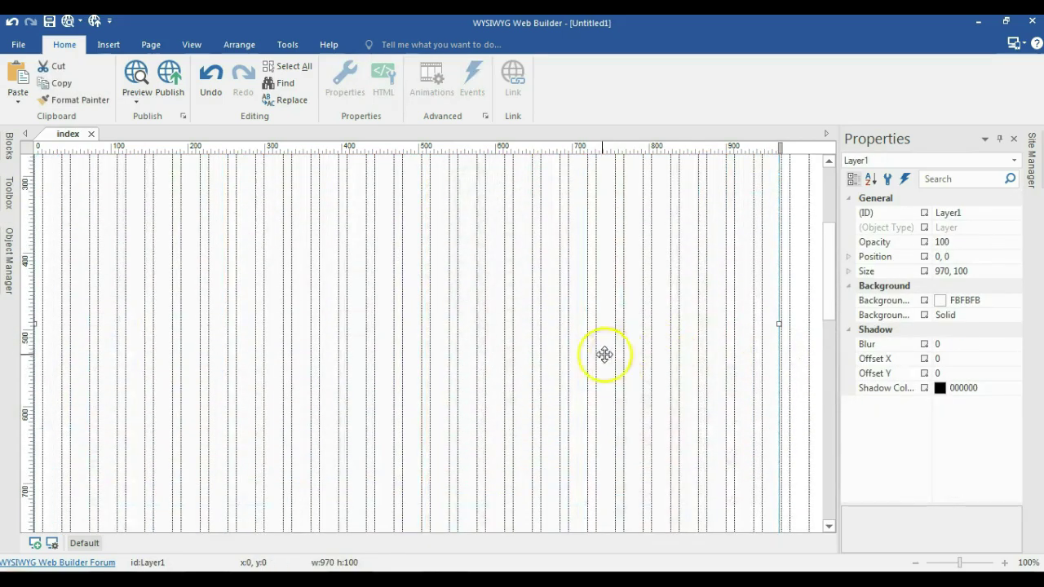
scroll(537, 342, up, 3)
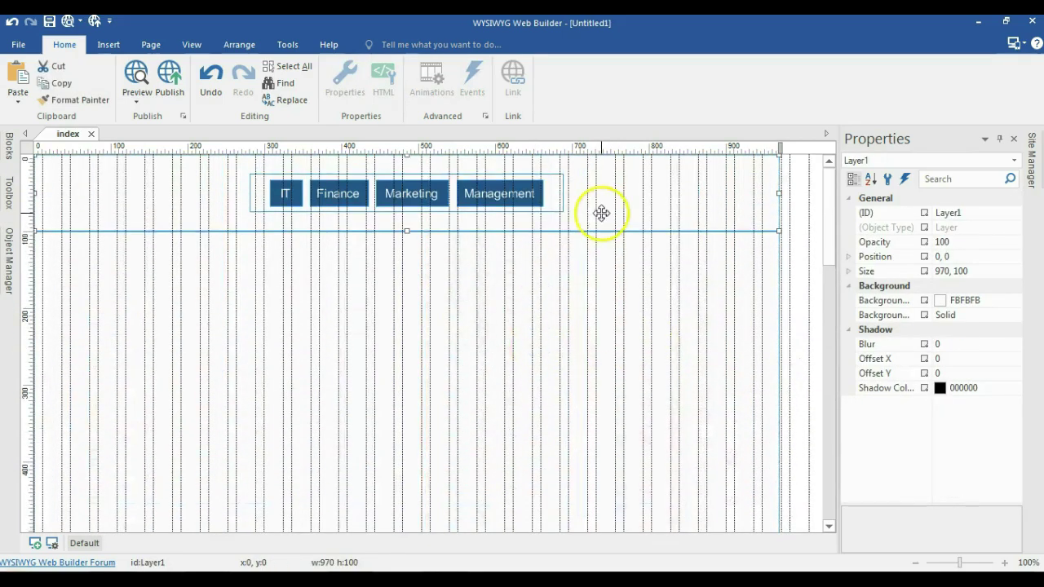
scroll(465, 261, down, 7)
scroll(373, 350, up, 4)
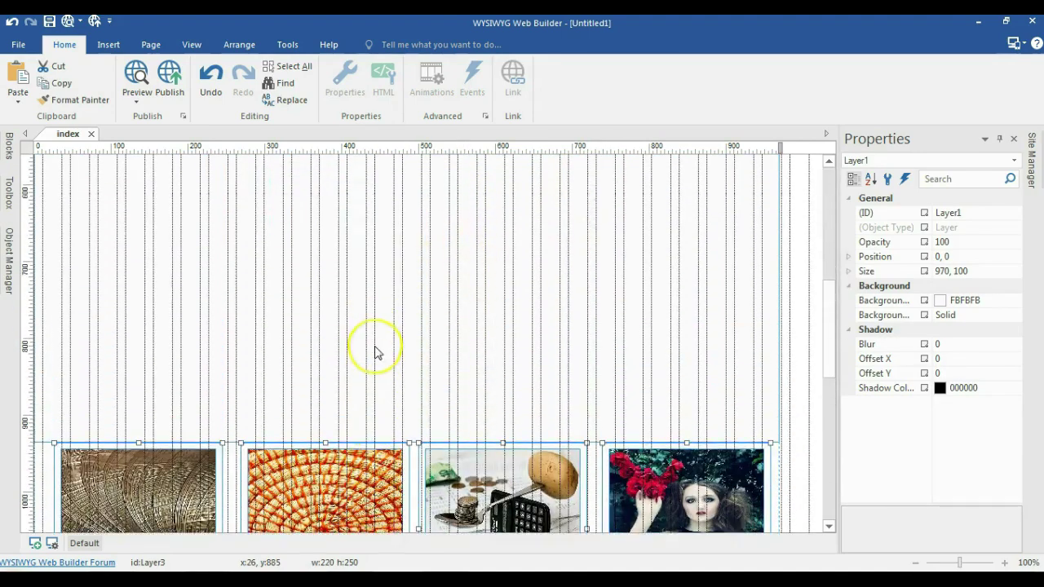
scroll(375, 353, up, 4)
scroll(375, 352, down, 7)
click(428, 296)
click(819, 340)
- Extend the height of the layer beneath the header to 1009
click(406, 316)
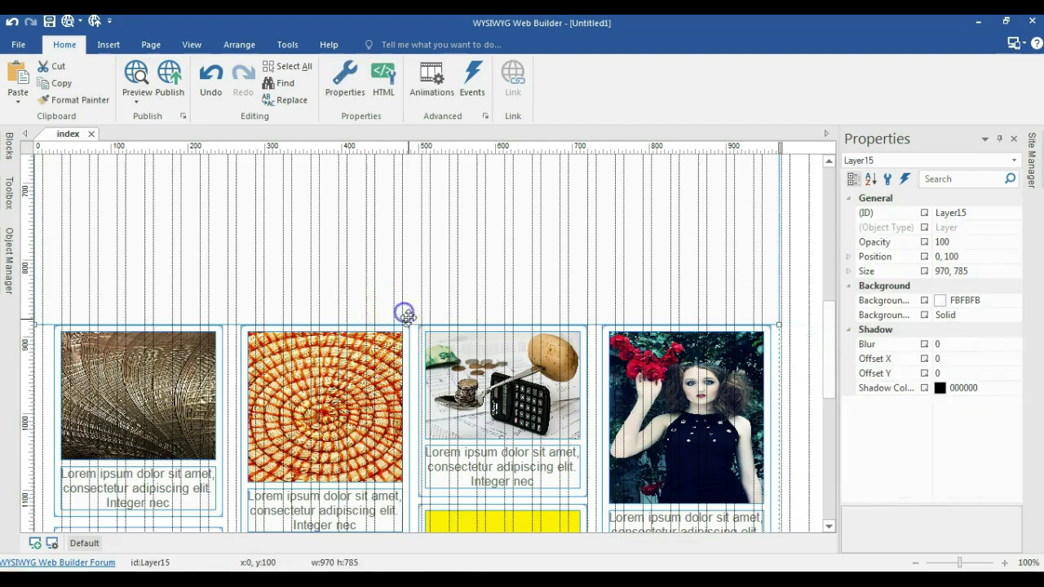
drag(405, 322, 434, 496)
scroll(441, 454, down, 2)
scroll(441, 453, down, 1)
scroll(279, 210, up, 2)
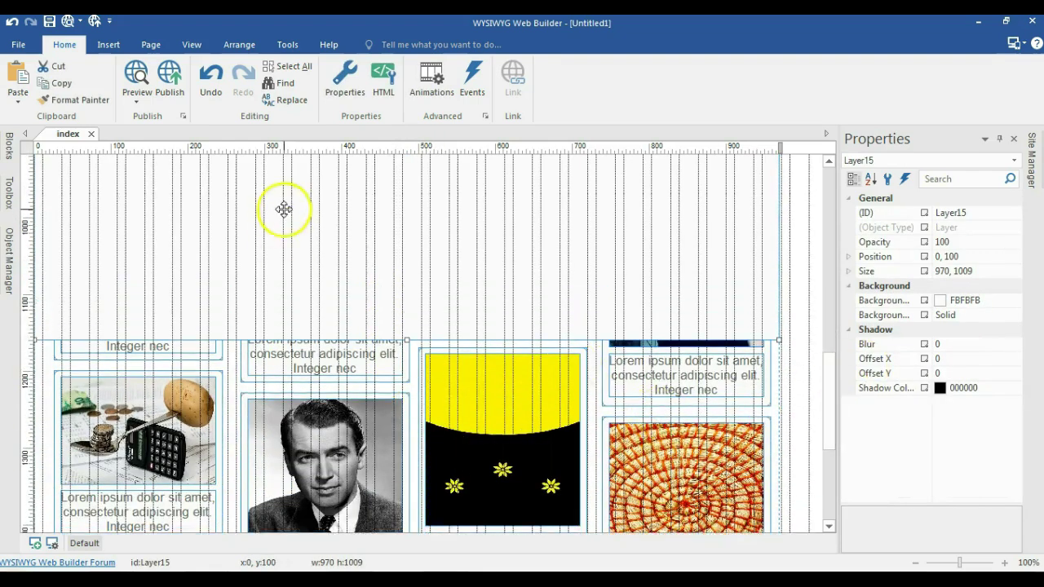
scroll(280, 314, down, 5)
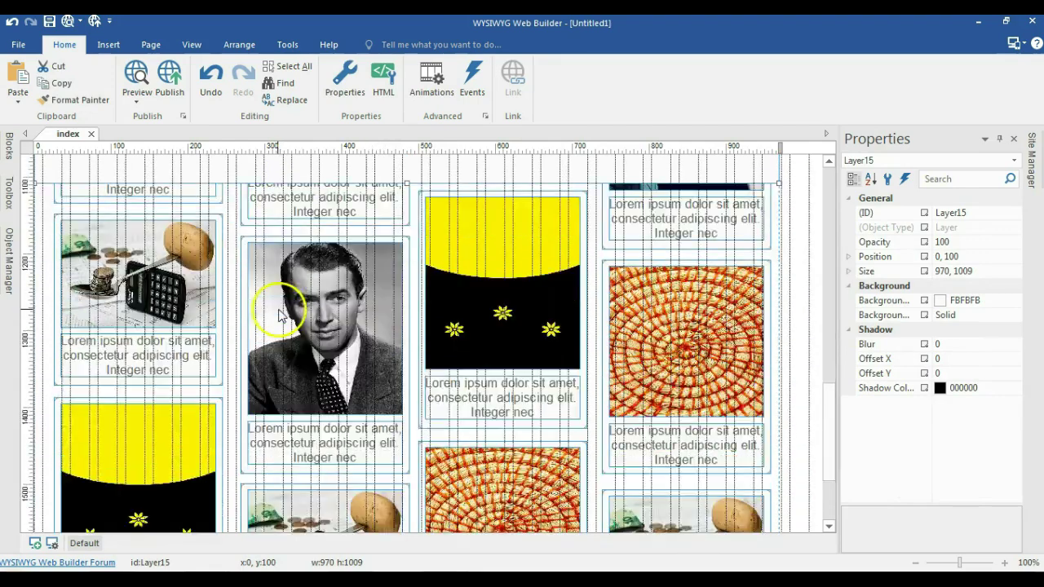
- Select all the image cards and move them up onto the new layer, just beneath the header
click(795, 302)
key(ctrl+a)
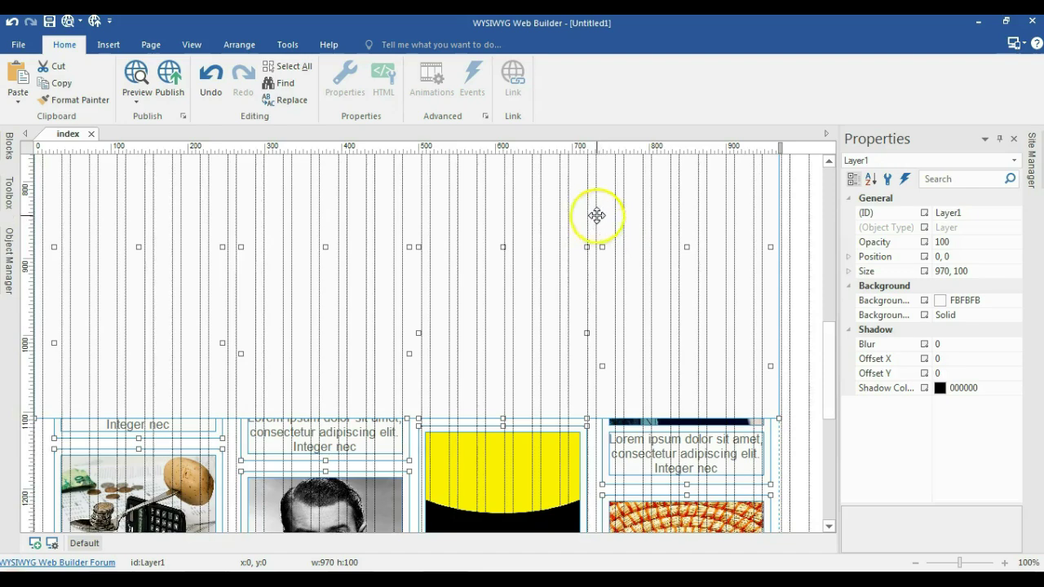
scroll(541, 269, up, 10)
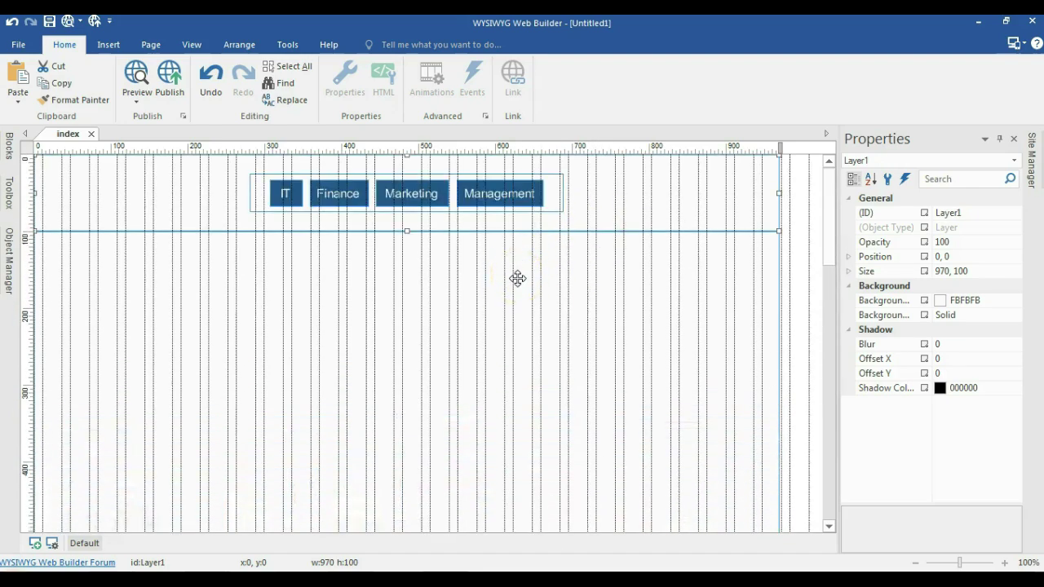
scroll(473, 294, down, 10)
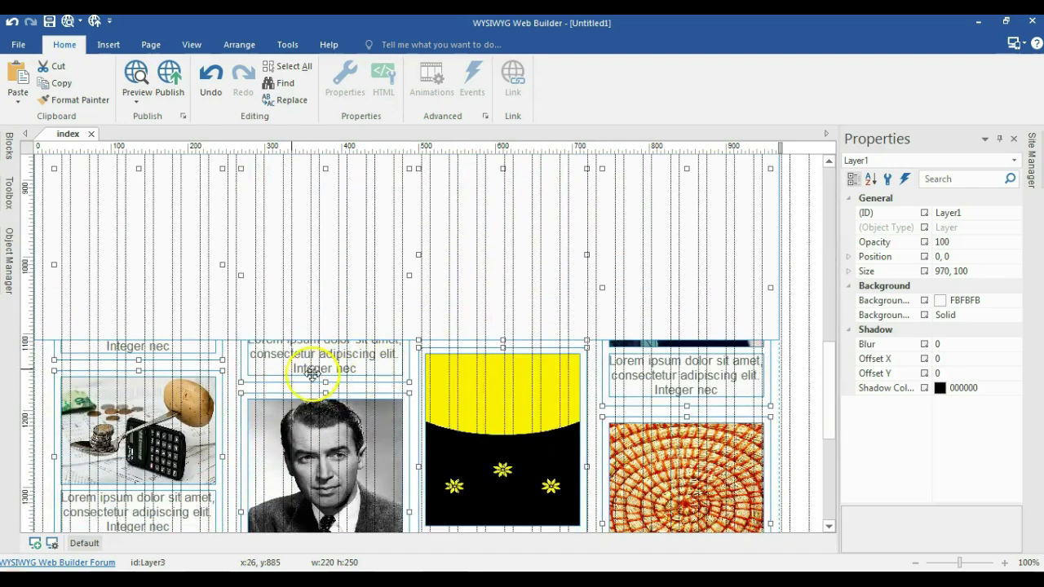
drag(217, 353, 222, 430)
scroll(312, 411, down, 10)
- Shorten the layer behind the cards so its lower edge sits slightly beneath the last row of cards
click(342, 364)
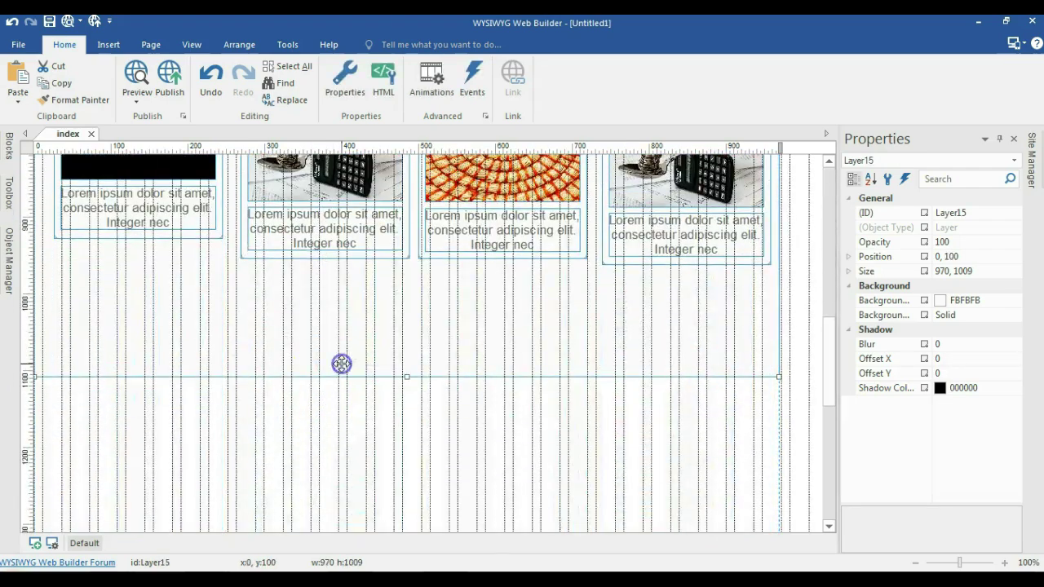
drag(408, 375, 415, 315)
scroll(454, 355, up, 5)
scroll(455, 355, up, 7)
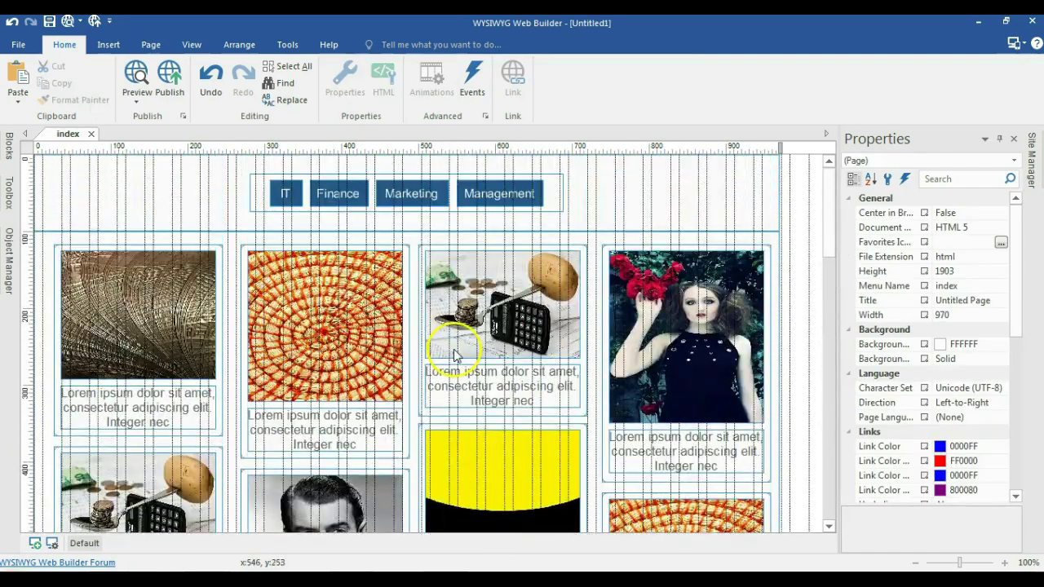
- Set the page alignment to Center horizontally in the page properties
right_click(792, 217)
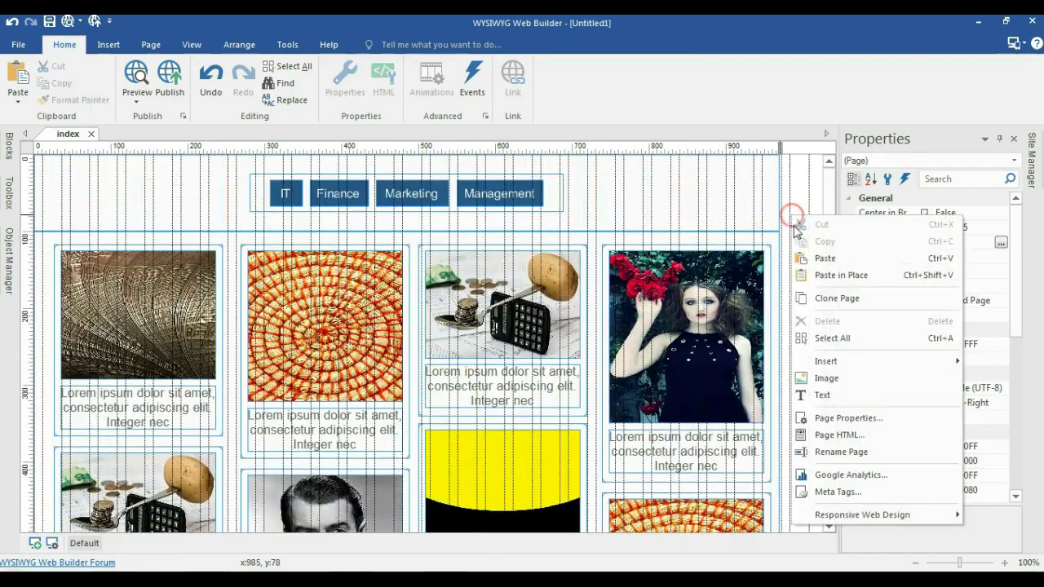
click(840, 418)
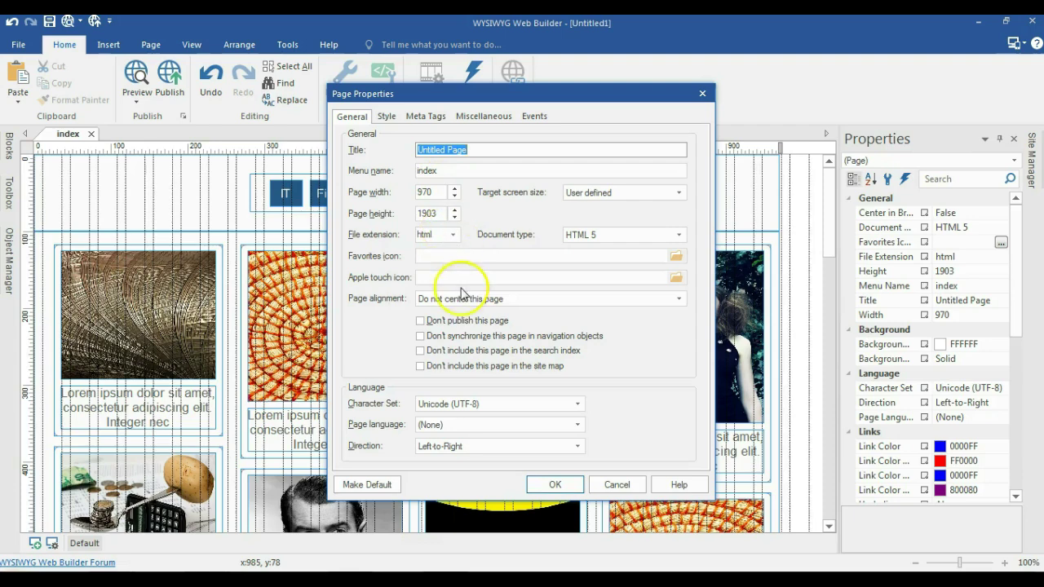
click(462, 295)
click(455, 324)
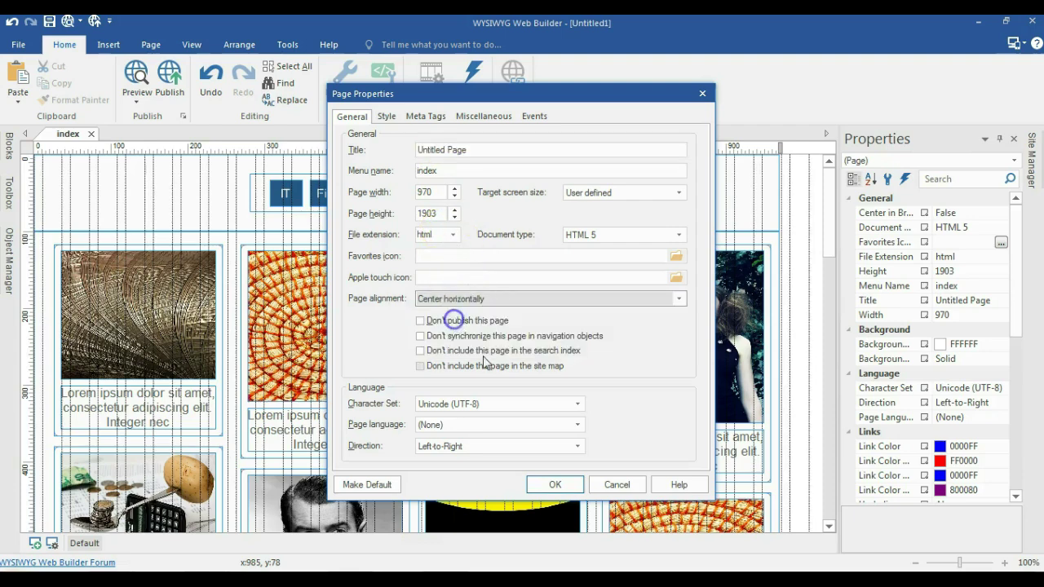
click(548, 484)
- Bring the header layer containing the category buttons to the front
click(630, 196)
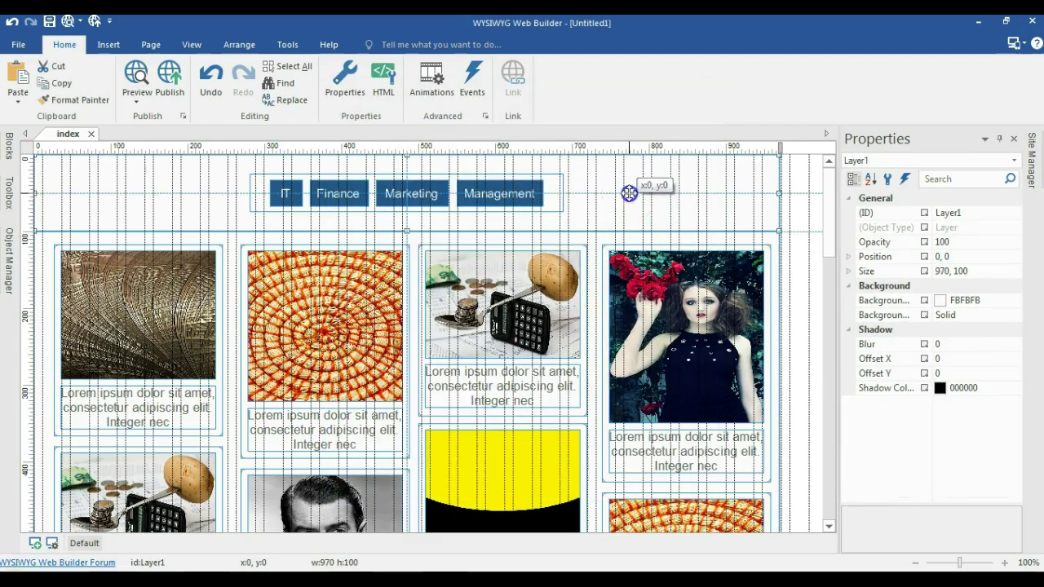
right_click(629, 193)
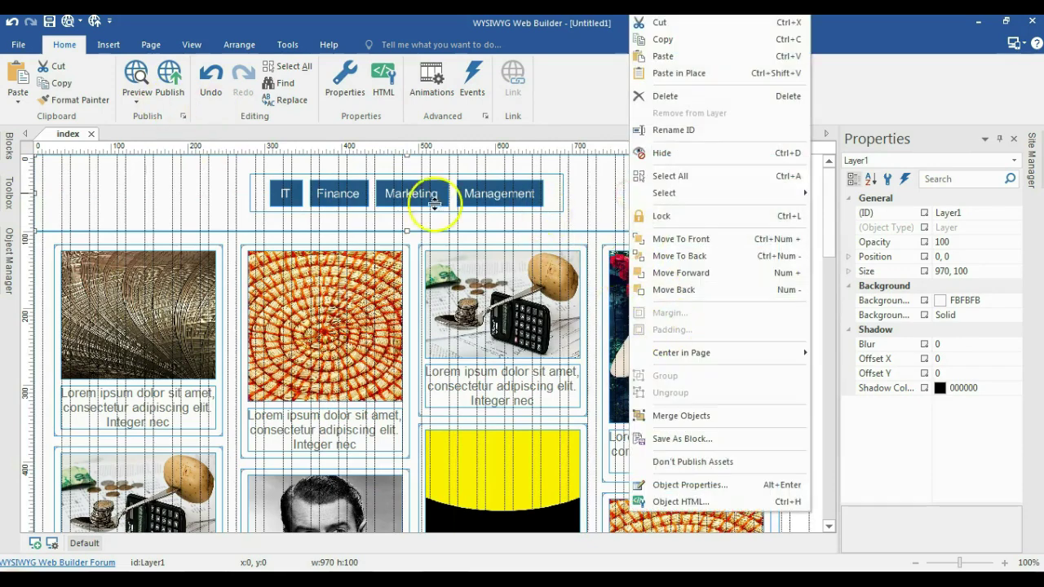
click(682, 241)
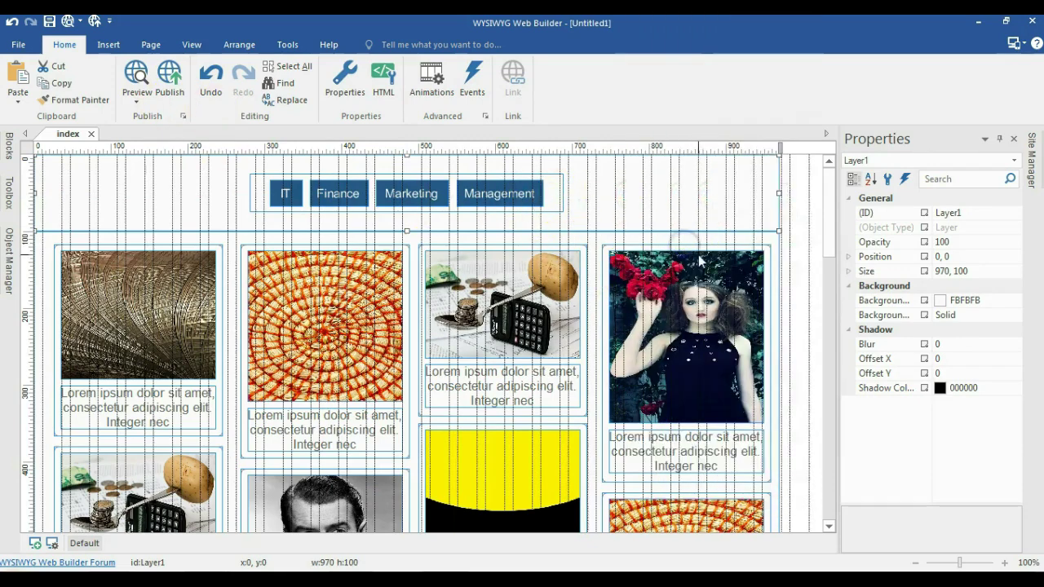
- Preview the page in the browser, check the card layout from start to end, and return to the editor
scroll(776, 275, down, 5)
click(802, 285)
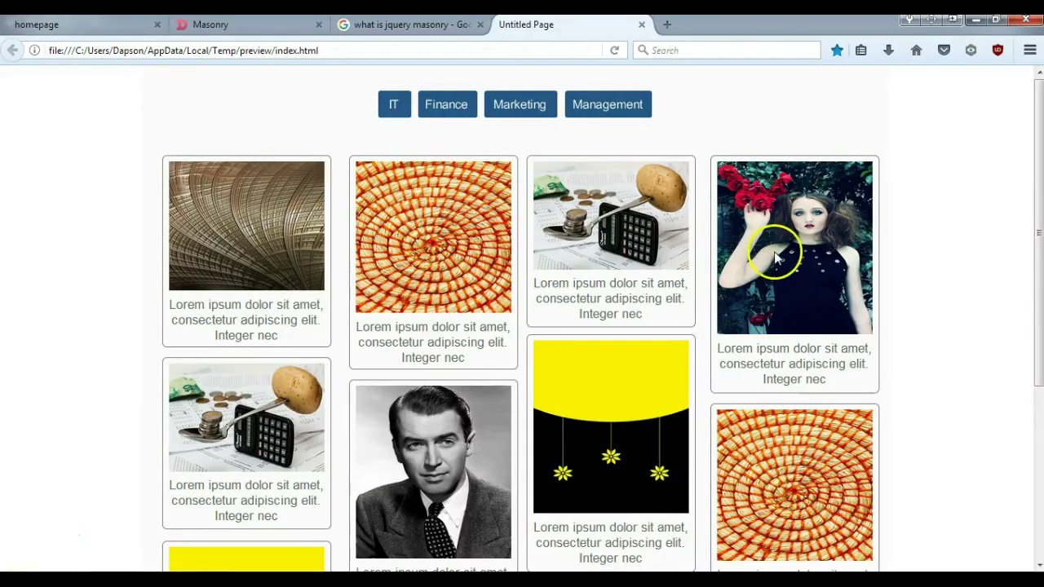
scroll(316, 191, down, 5)
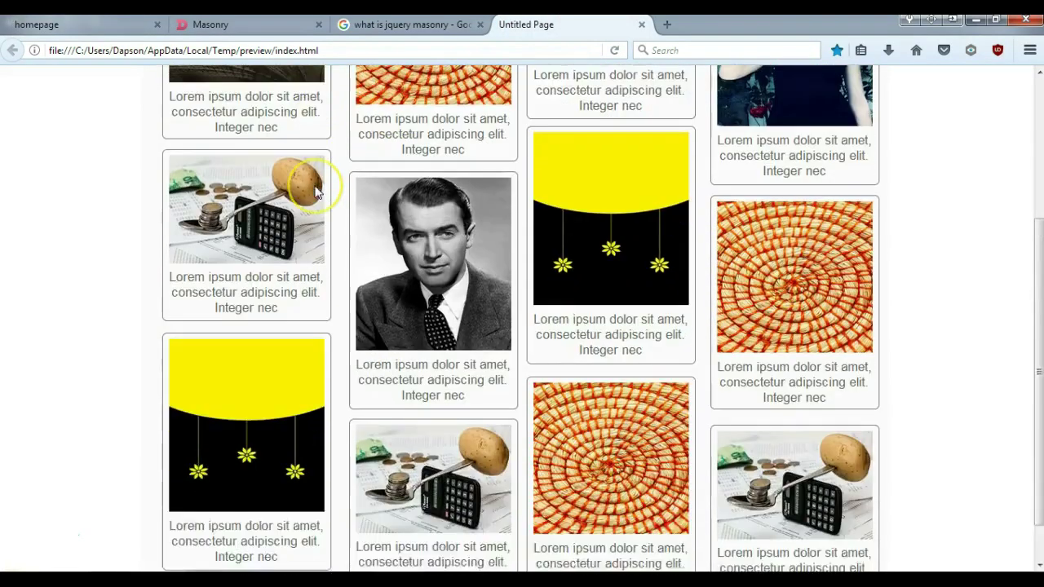
scroll(317, 191, up, 5)
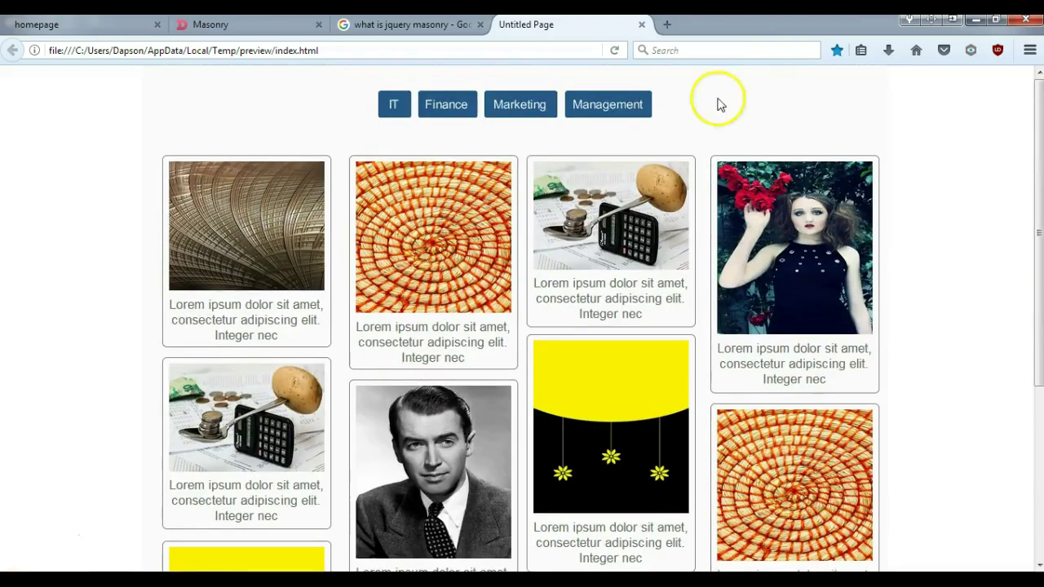
click(979, 22)
- Replace the yellow flower image in the first column's last card with asia-2181892_640 and set its size to 202, 225
scroll(384, 345, down, 3)
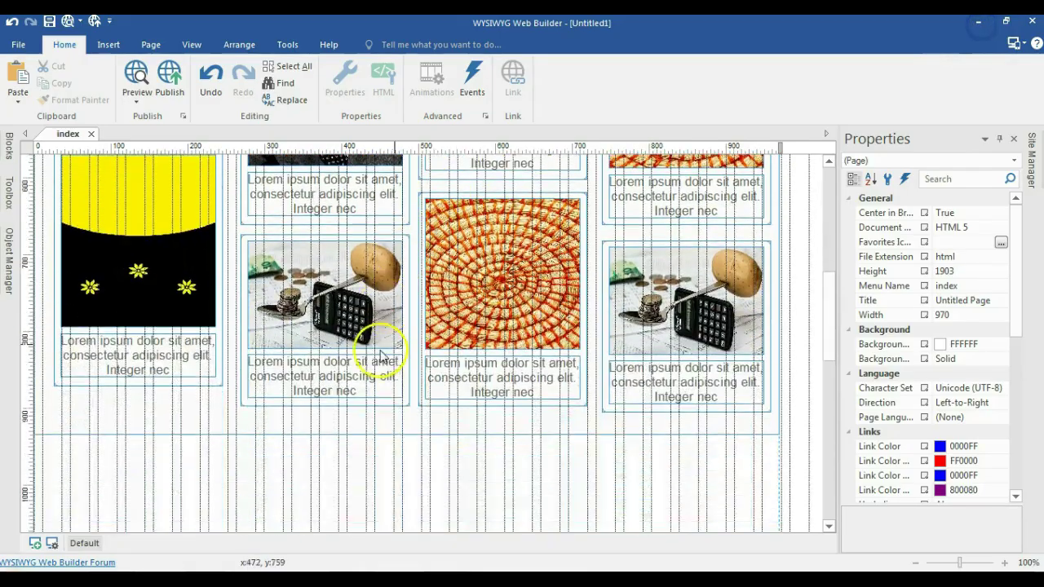
click(195, 301)
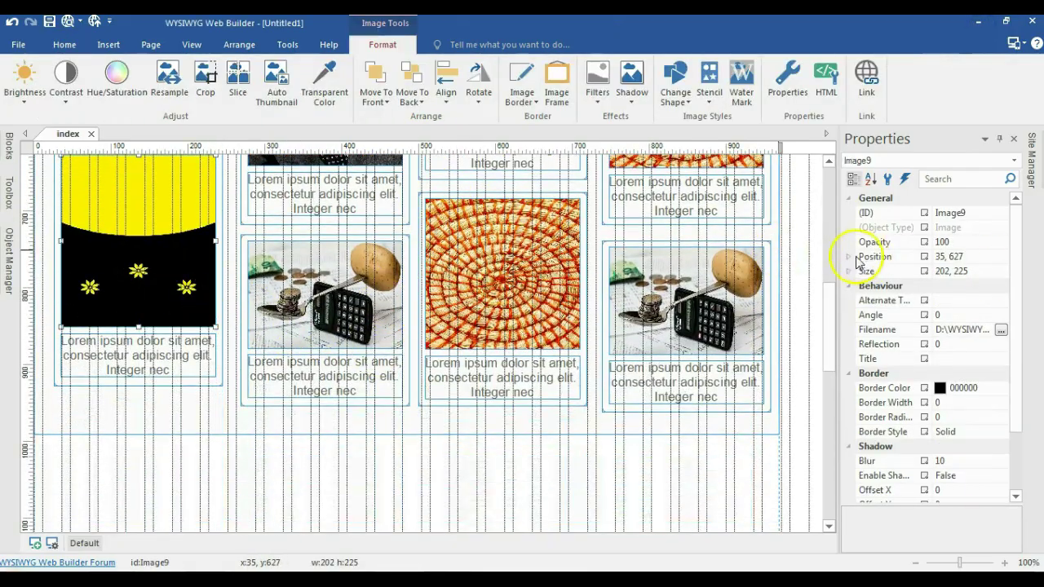
double_click(208, 261)
click(680, 175)
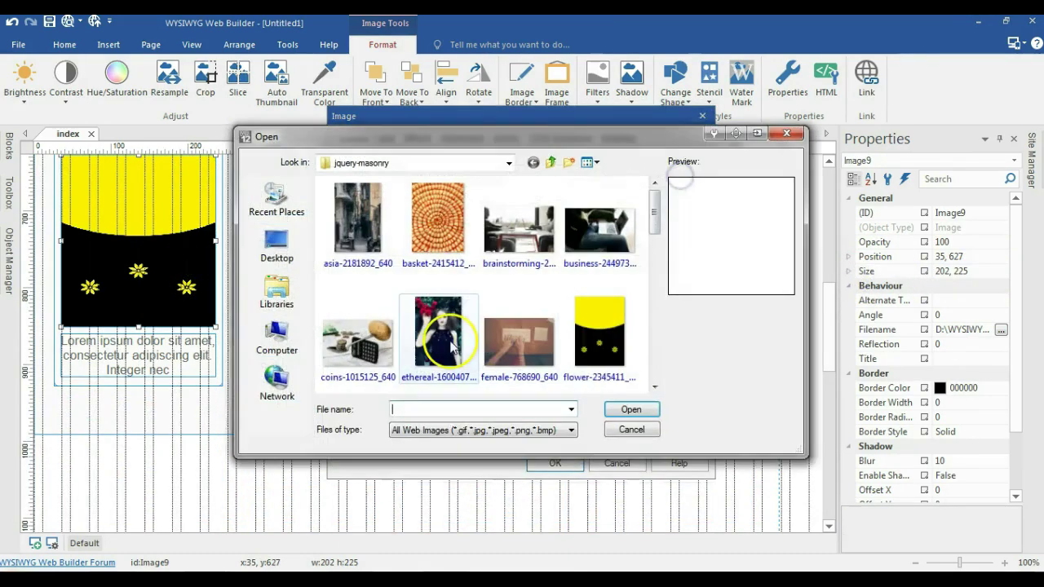
click(481, 338)
scroll(478, 329, down, 1)
scroll(482, 327, up, 1)
click(333, 221)
double_click(333, 222)
click(555, 464)
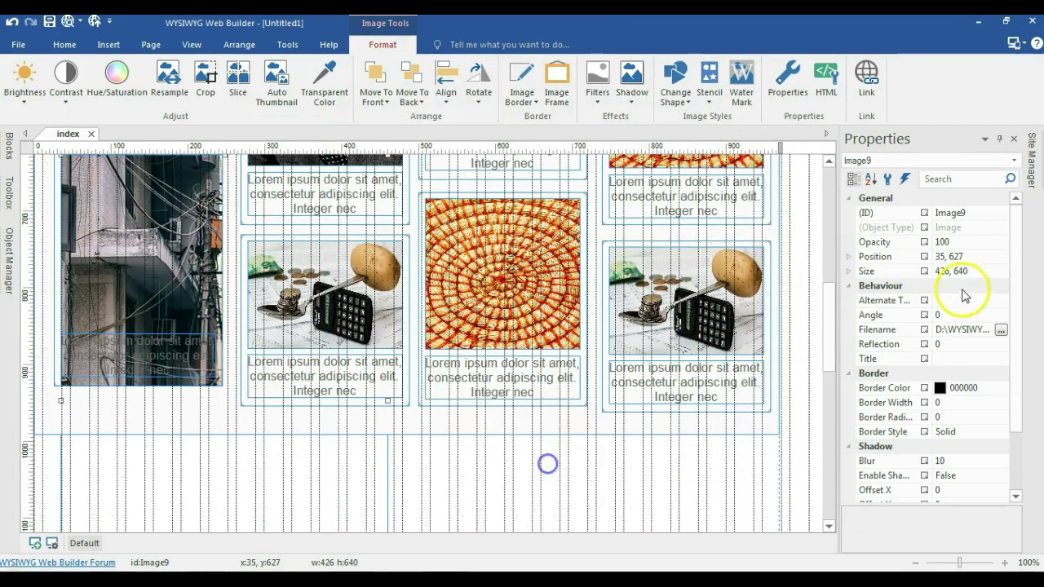
click(985, 275)
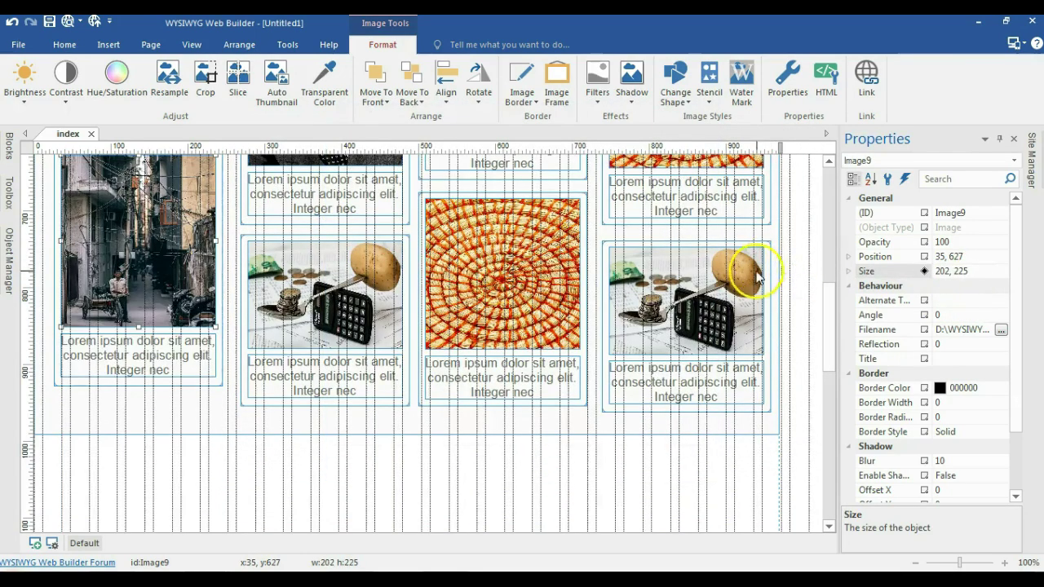
- Replace the basket image in the third column's last card with student-849825_640 and set its size to 202, 197
double_click(505, 303)
click(617, 463)
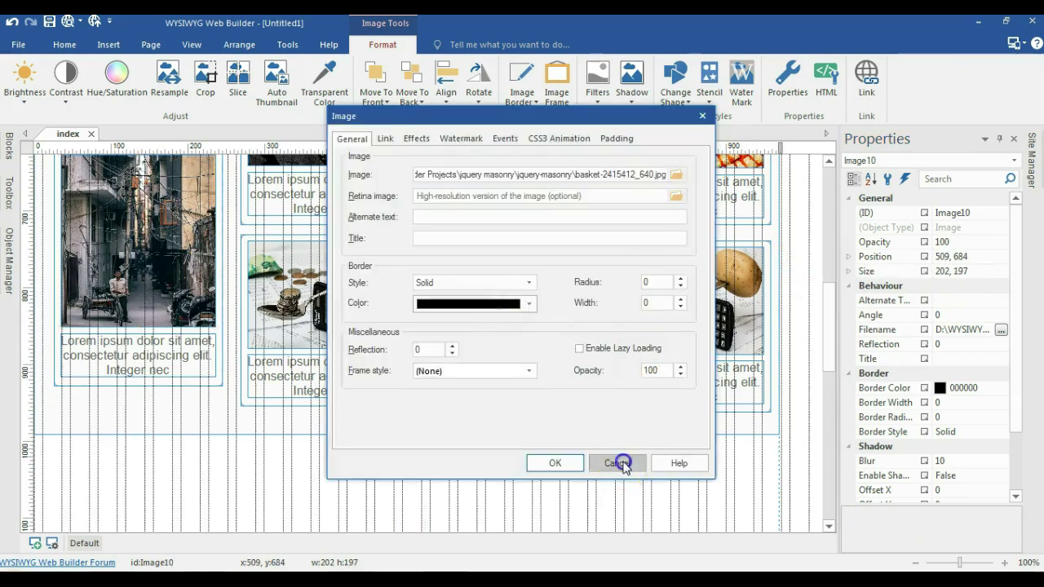
click(951, 271)
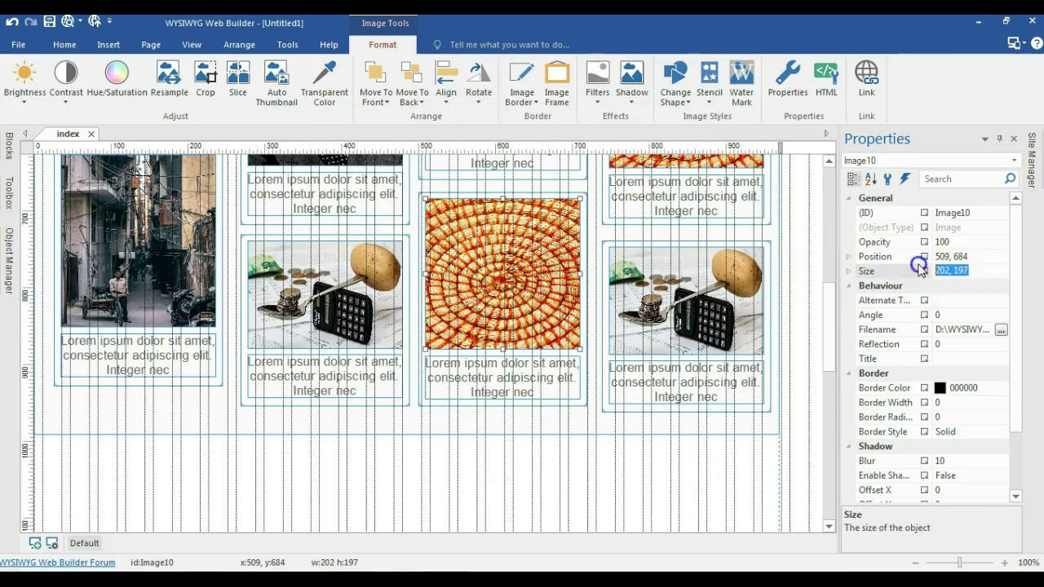
double_click(553, 283)
click(676, 175)
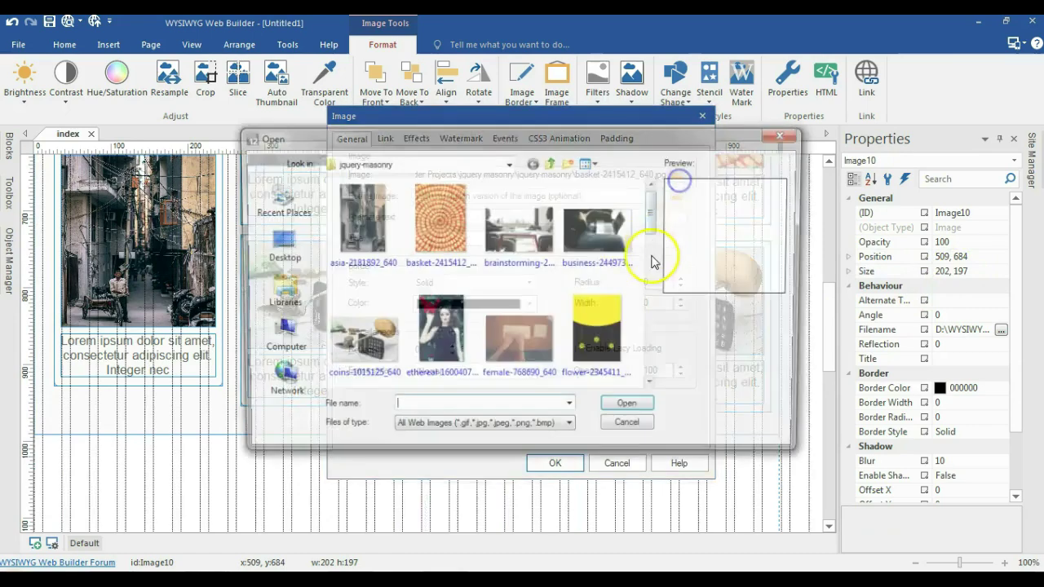
drag(648, 233, 671, 367)
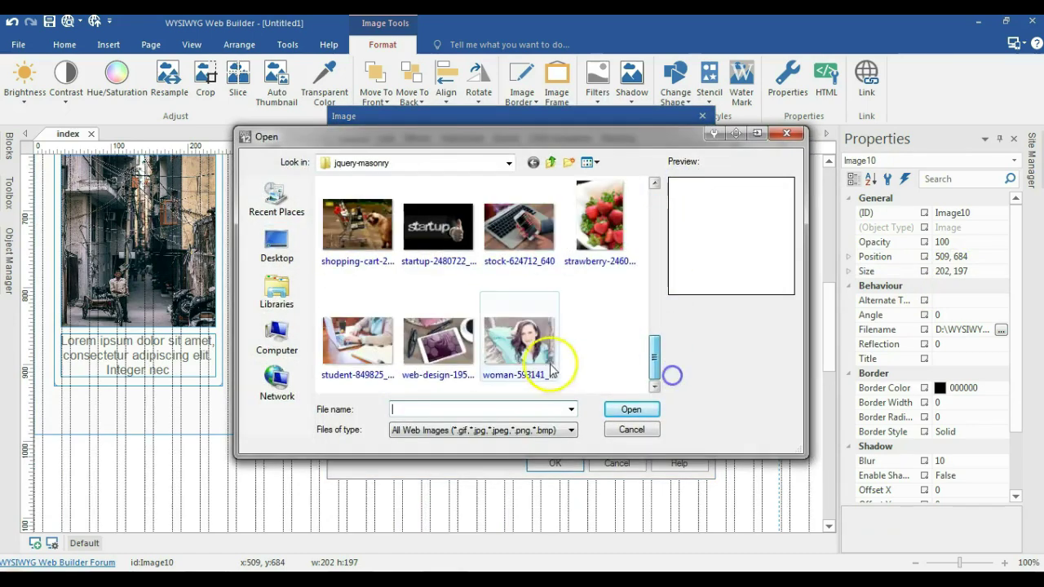
click(356, 331)
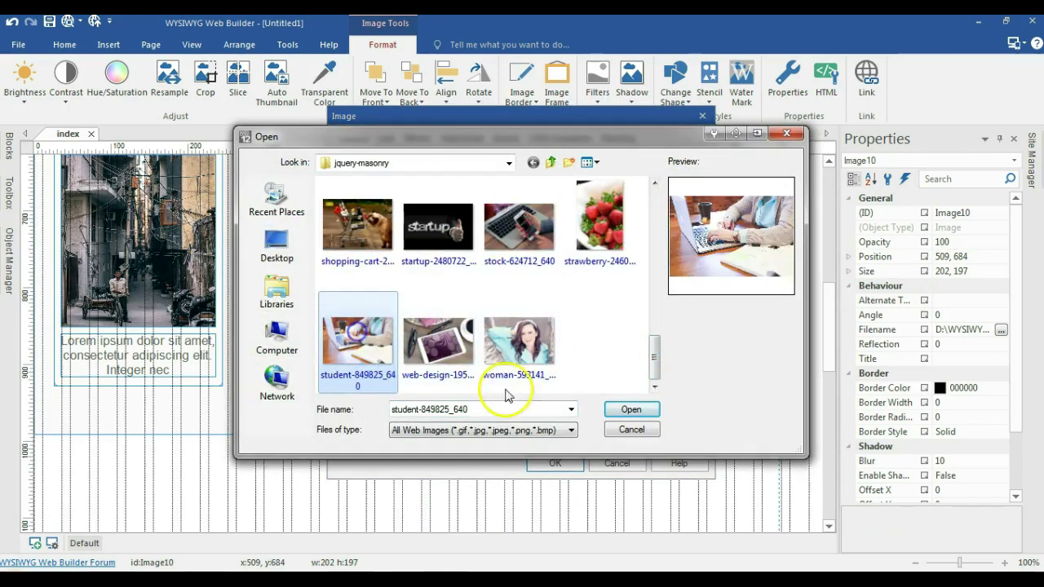
click(631, 410)
click(561, 461)
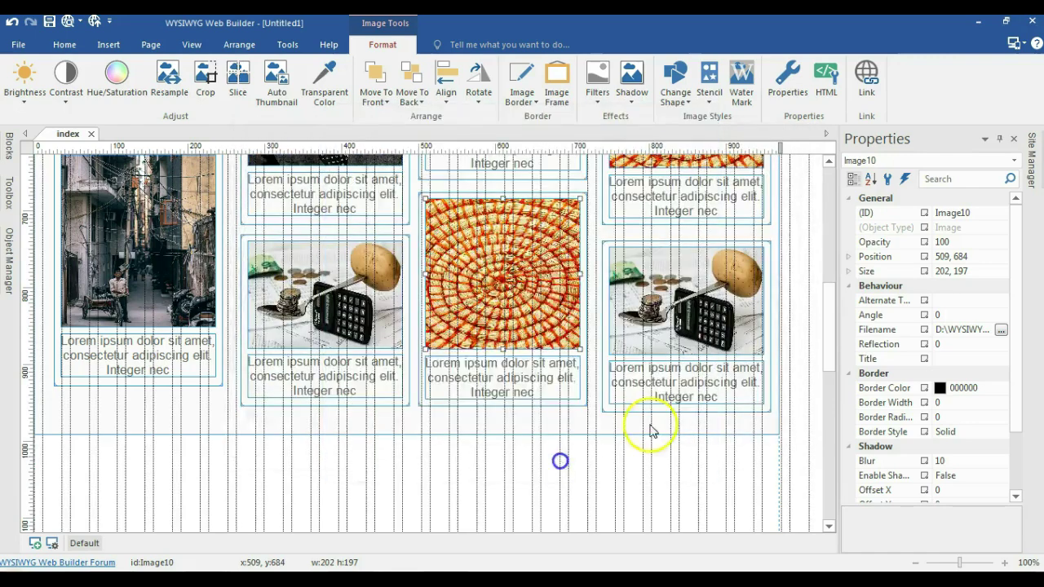
click(950, 271)
click(828, 292)
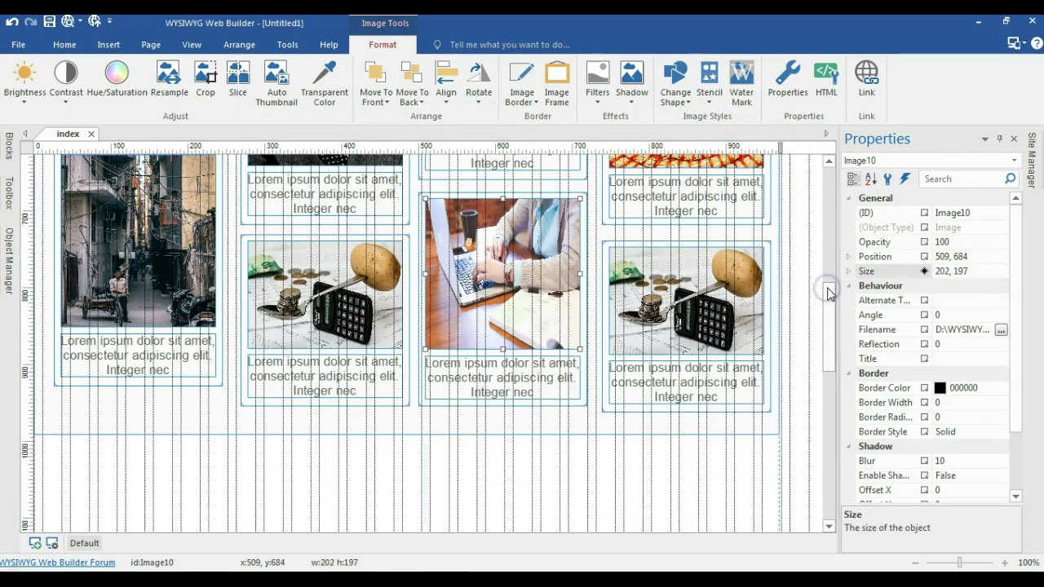
- Replace the coins image in the fourth column's last card with the brainstorming picture and set its size to 202, 141
double_click(653, 265)
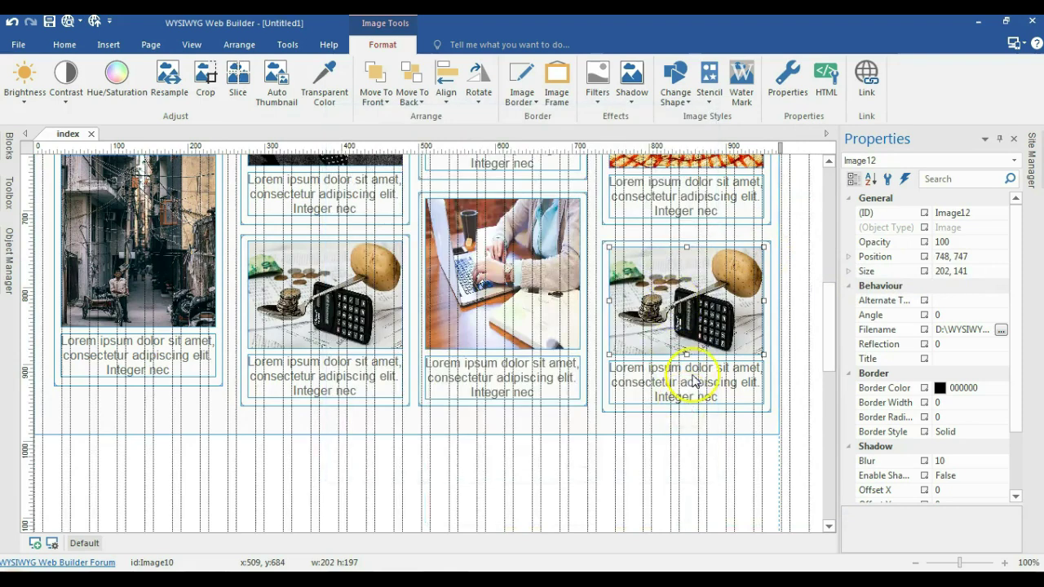
click(907, 272)
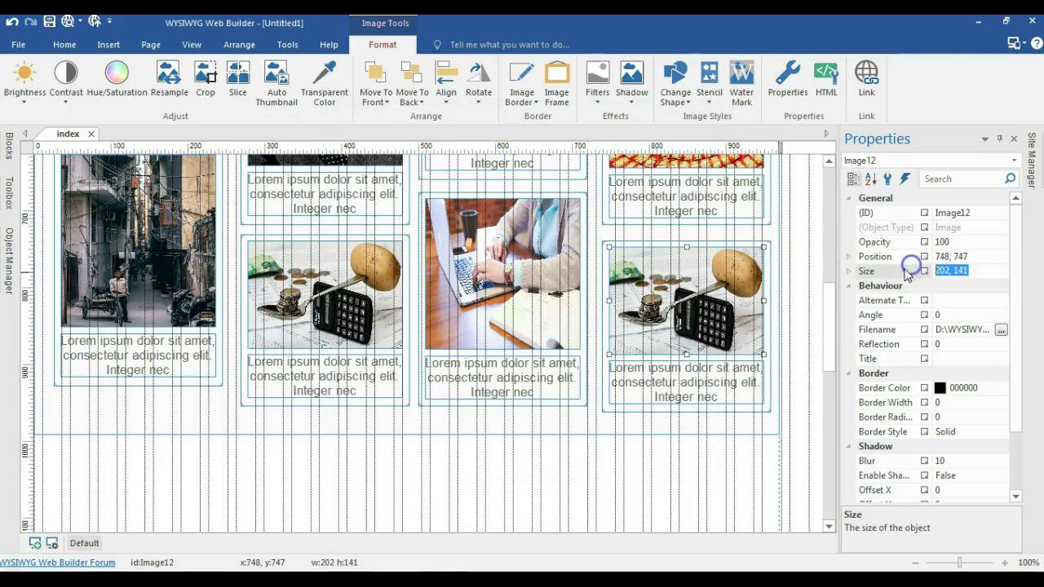
double_click(744, 294)
click(676, 175)
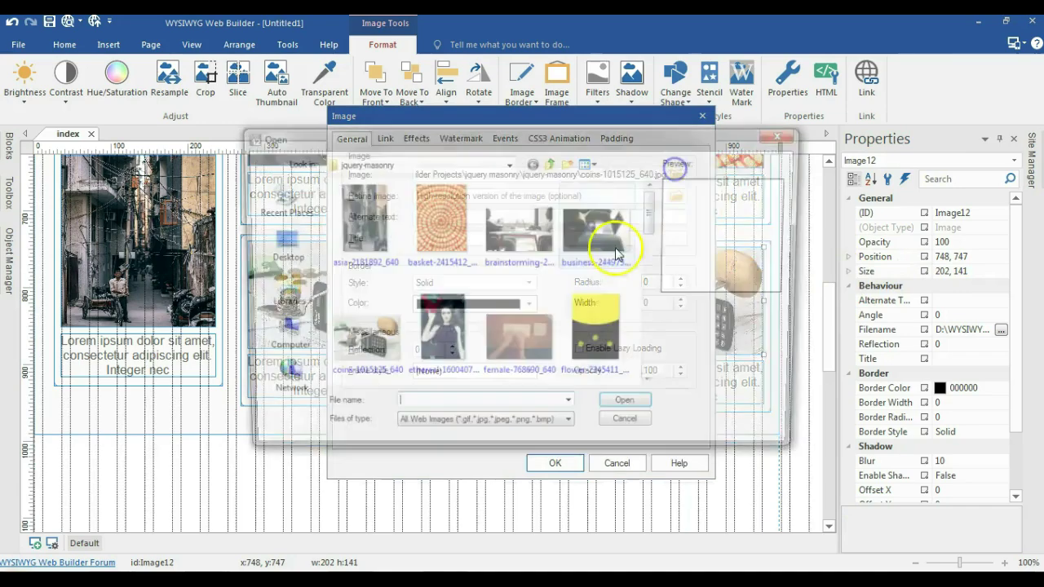
click(526, 265)
click(620, 410)
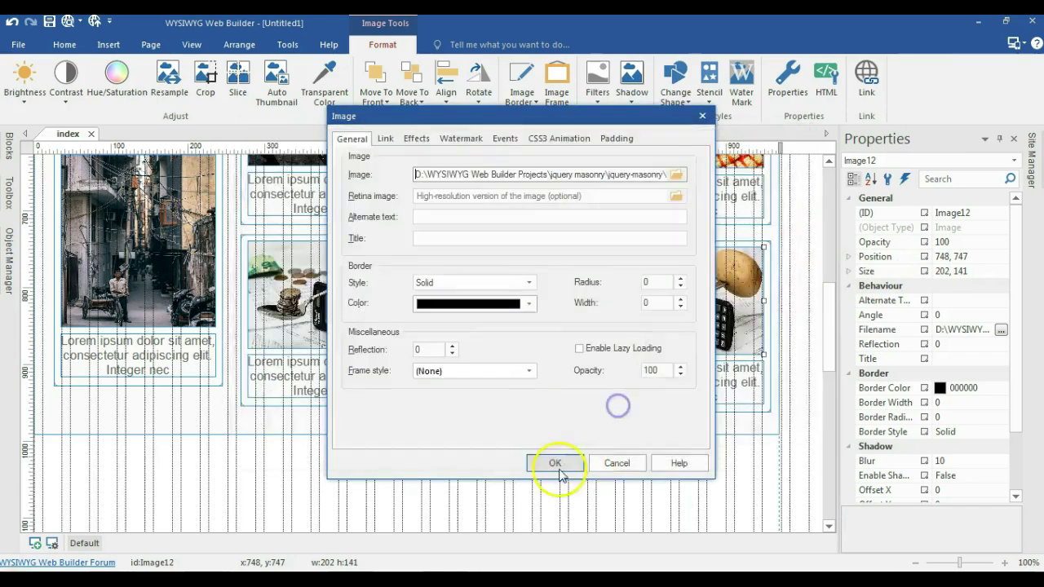
click(555, 463)
click(975, 272)
text(202, 141)
key(Return)
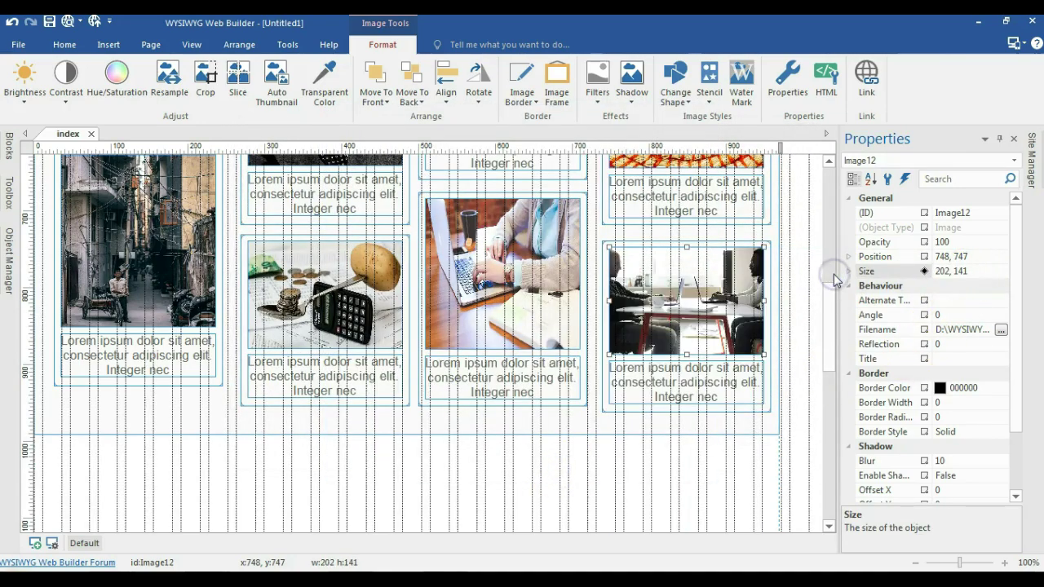
- Replace the coins image in the second column's last card with the business laptop picture and set its size to 202, 141
double_click(397, 268)
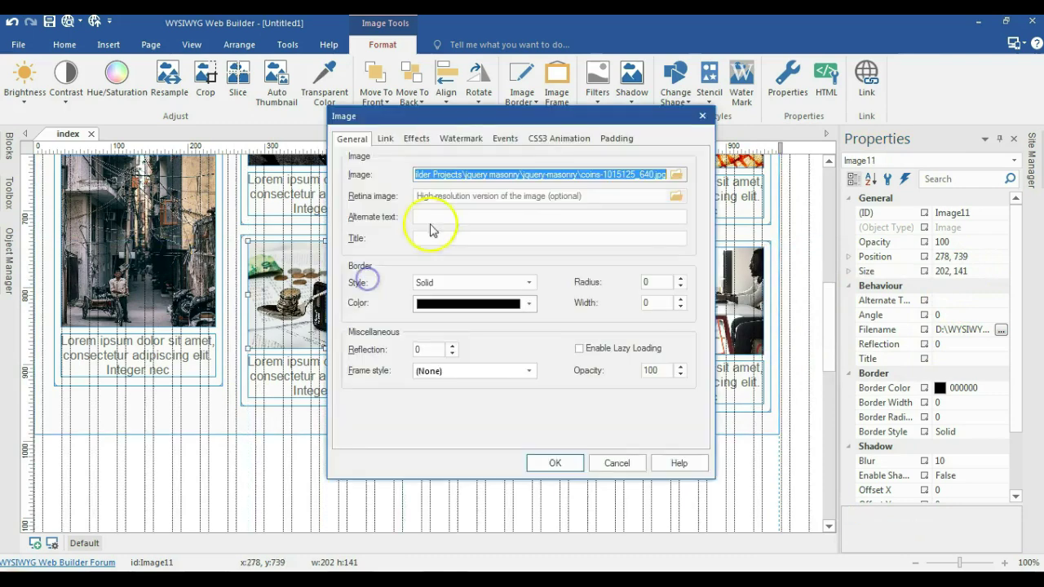
click(619, 464)
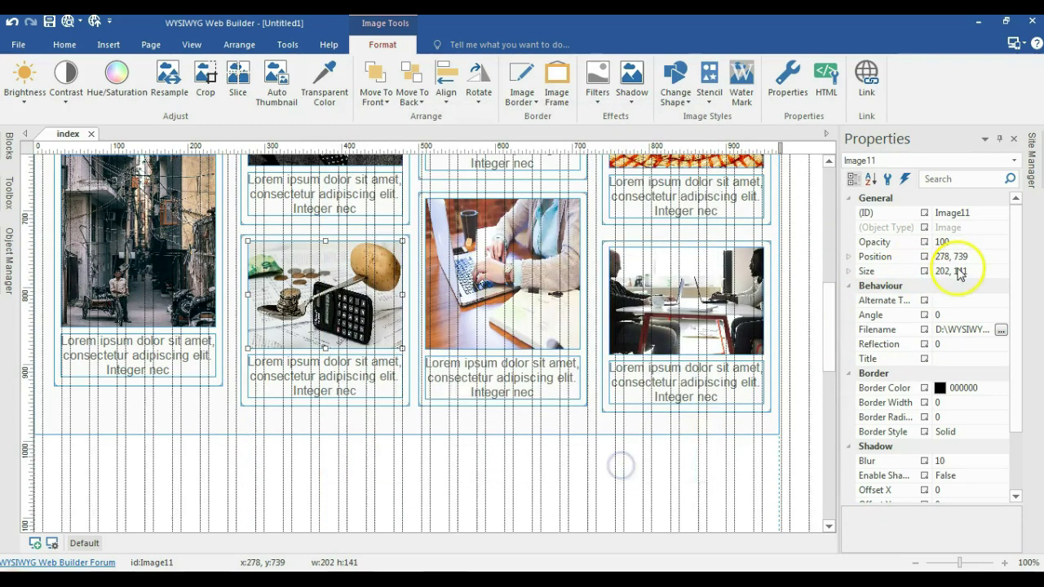
click(951, 271)
double_click(338, 288)
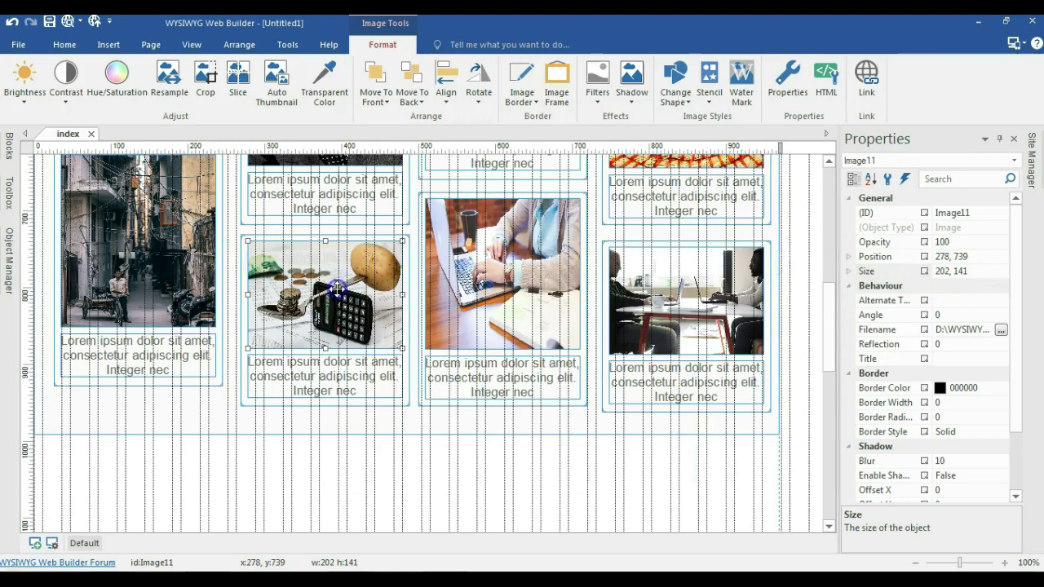
click(678, 175)
click(633, 273)
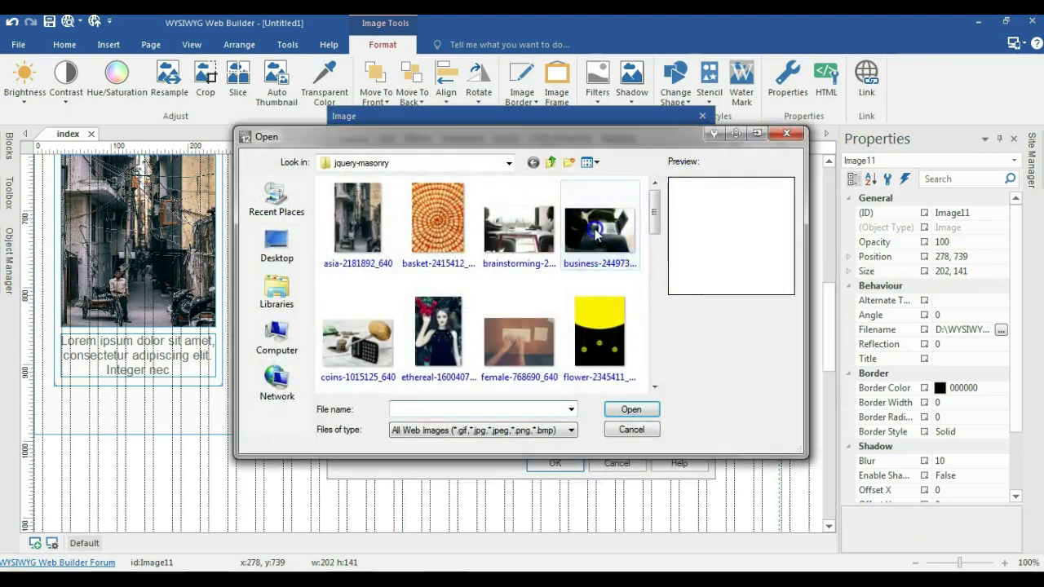
click(631, 410)
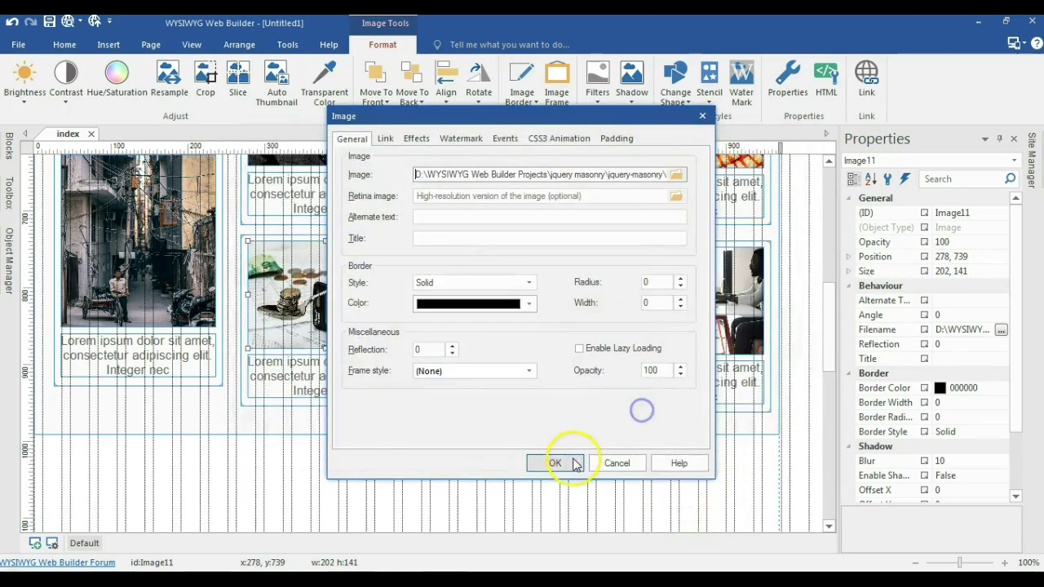
click(554, 463)
click(960, 271)
text(202, 141)
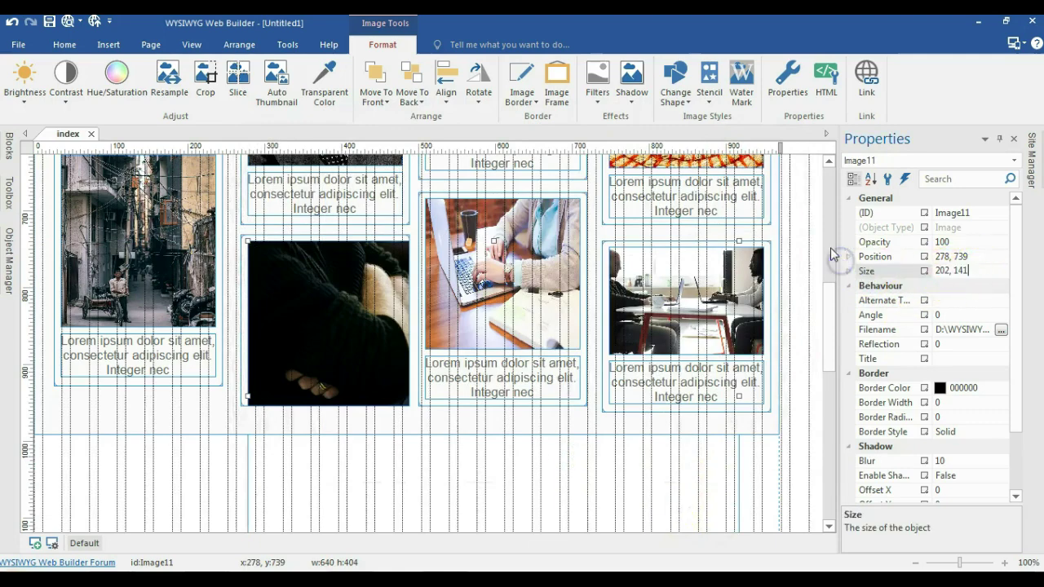
key(Return)
click(486, 459)
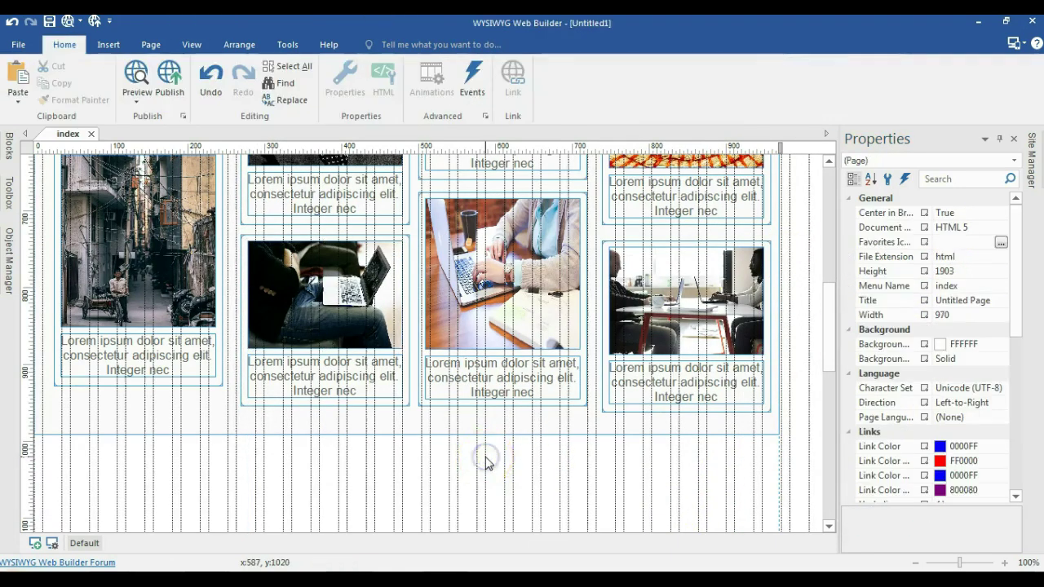
- Add the jQuery Masonry extension to the page and place it beneath the fourth column's last card at position 770, 955
scroll(486, 461, up, 10)
scroll(478, 381, down, 2)
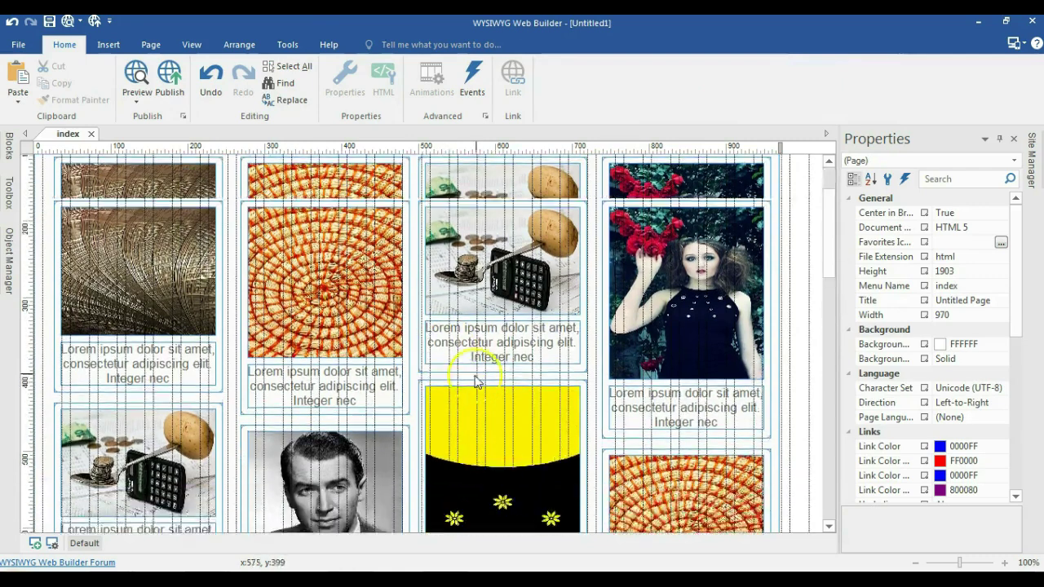
scroll(478, 381, down, 3)
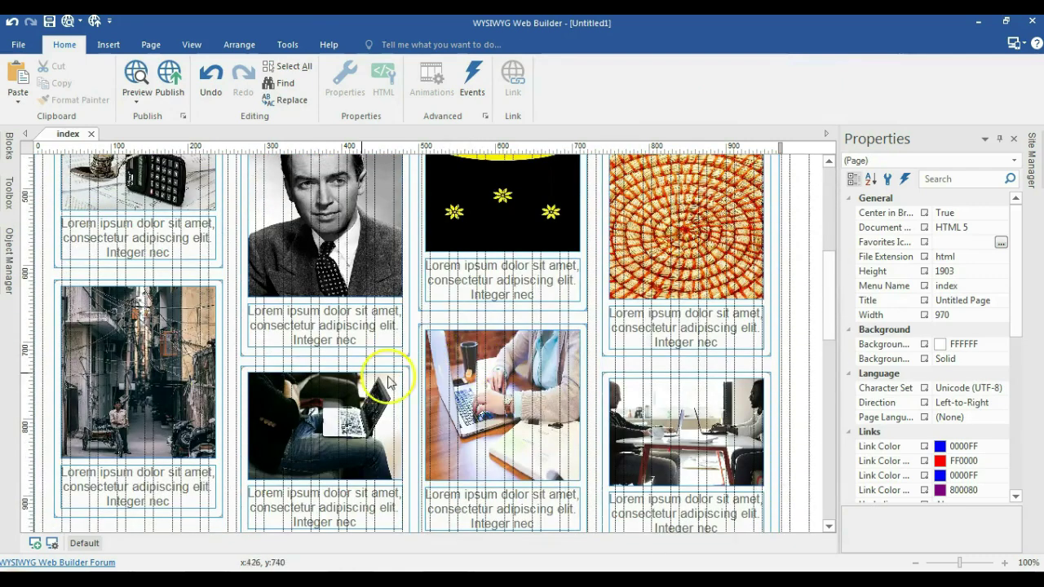
click(12, 196)
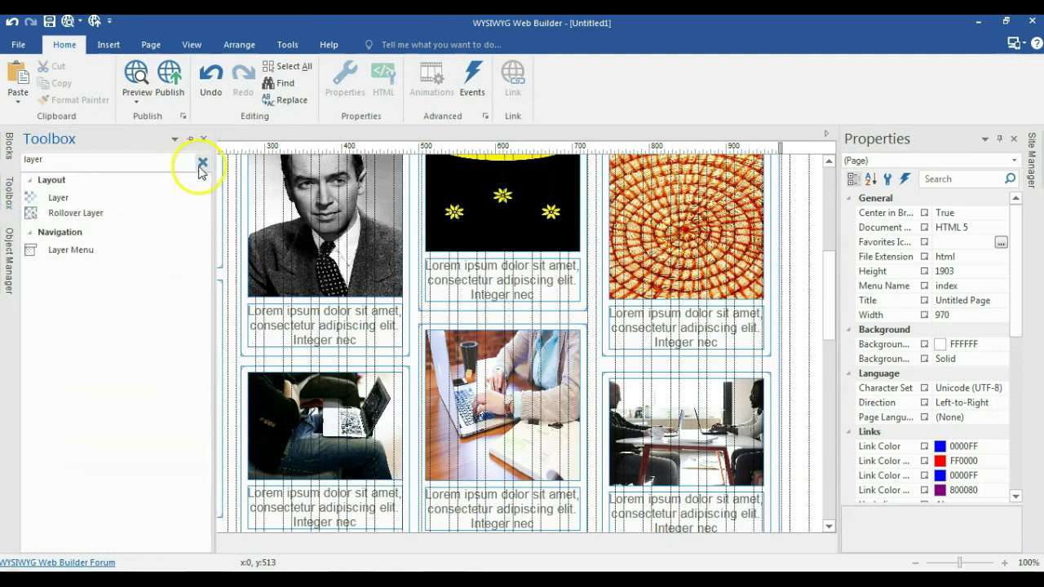
click(201, 165)
drag(204, 199, 216, 505)
click(96, 498)
click(795, 408)
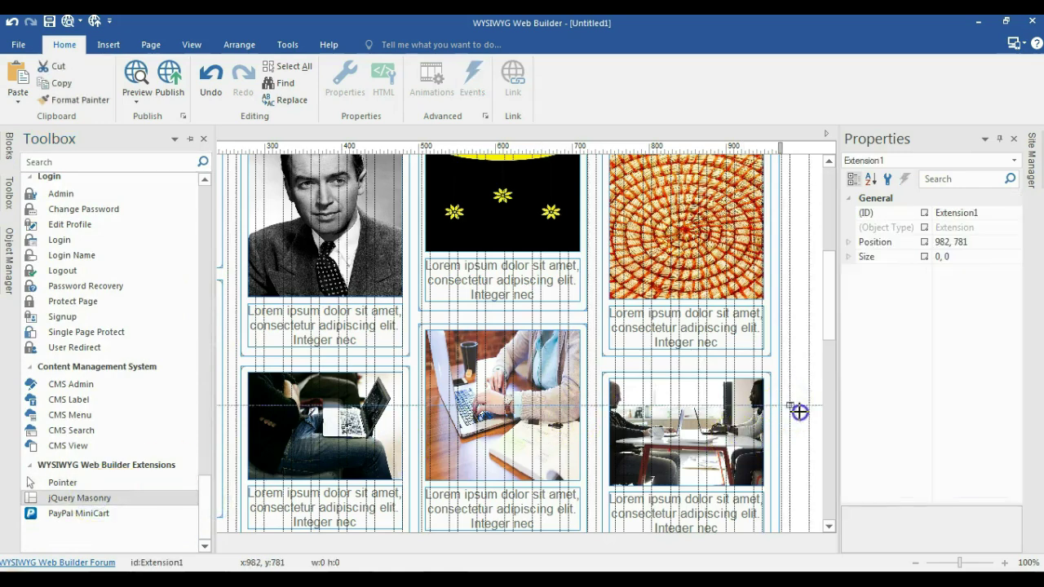
scroll(816, 437, down, 5)
drag(795, 334, 683, 357)
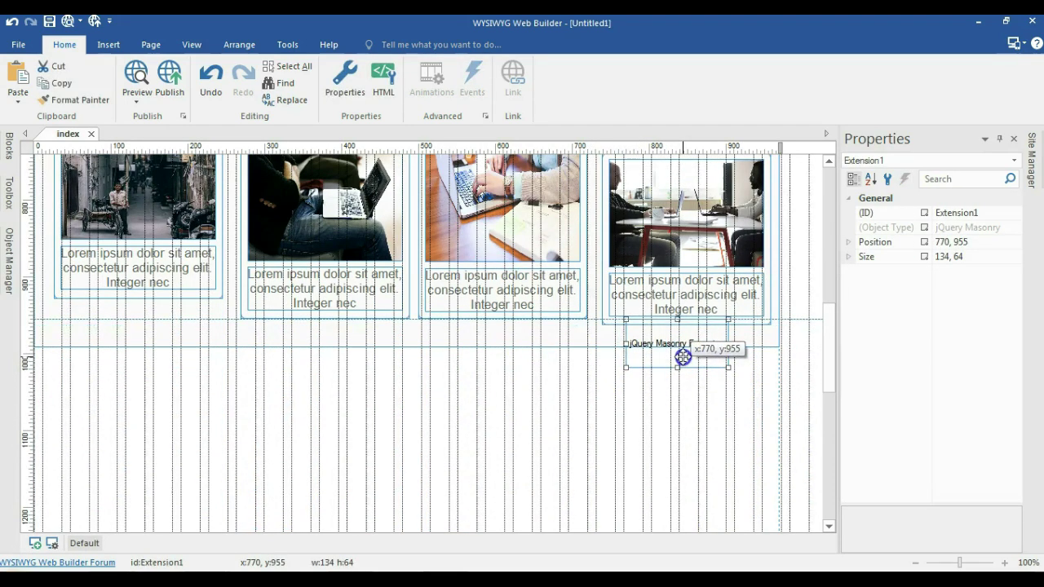
click(667, 389)
- Configure the jQuery Masonry extension with column width 0, right margin 4 and bottom margin 6
double_click(683, 344)
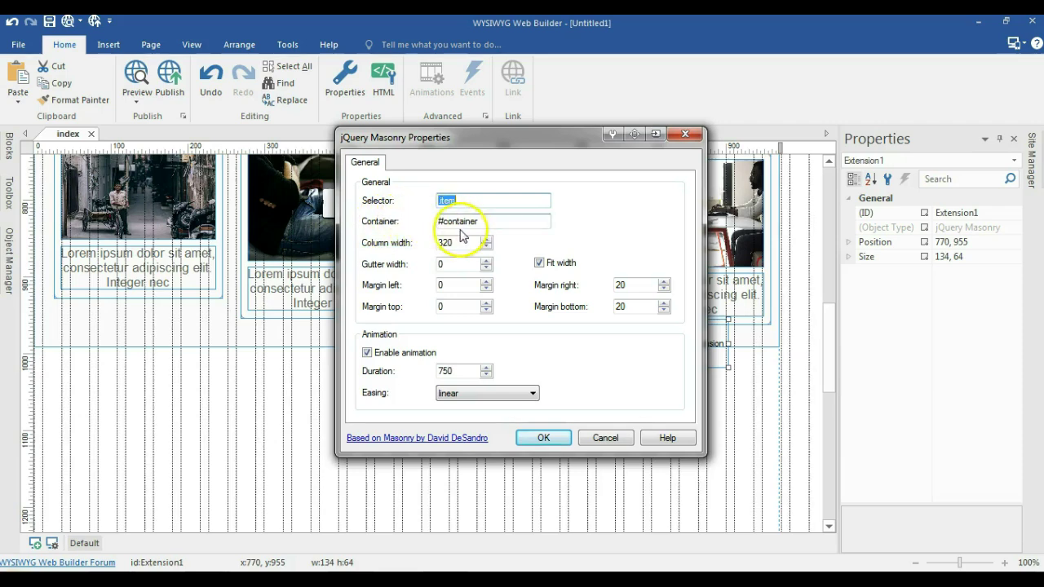
double_click(442, 238)
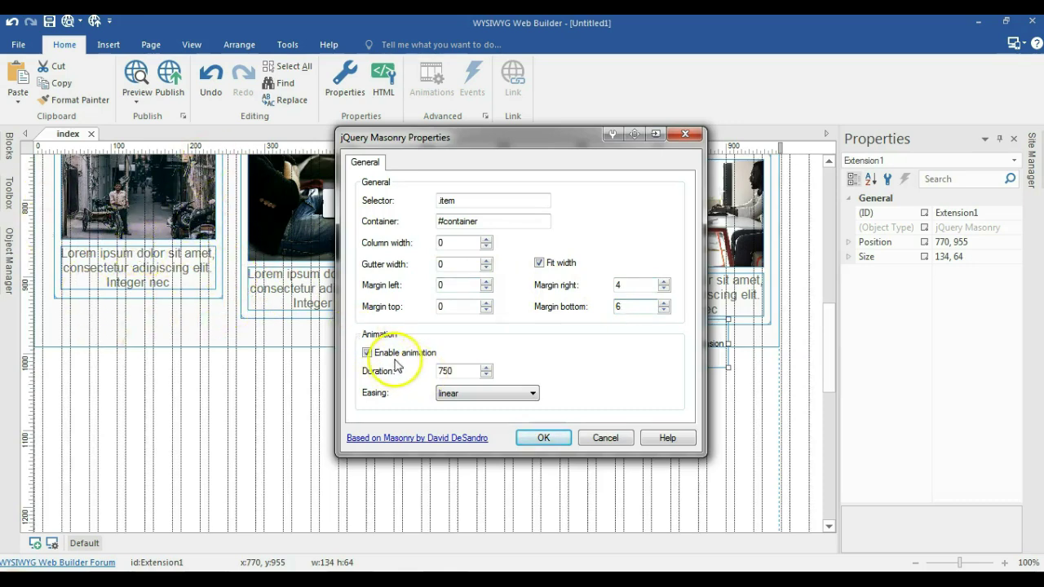
click(451, 393)
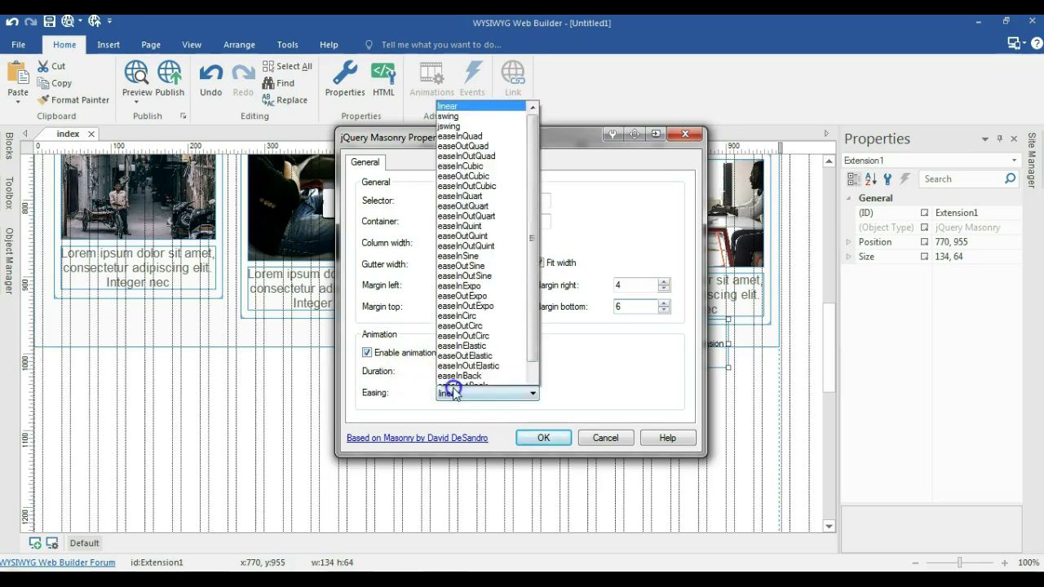
click(583, 377)
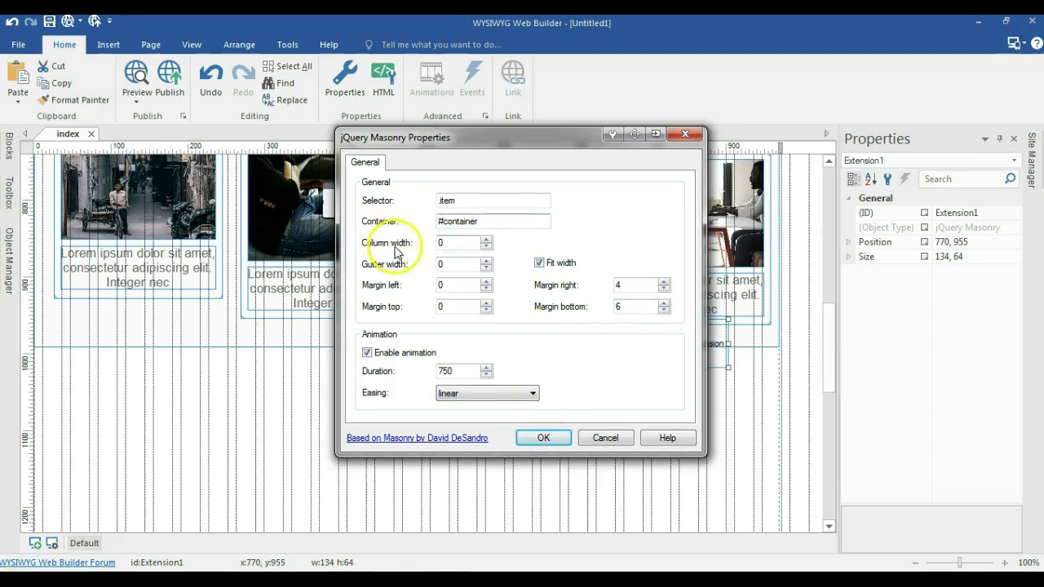
click(211, 283)
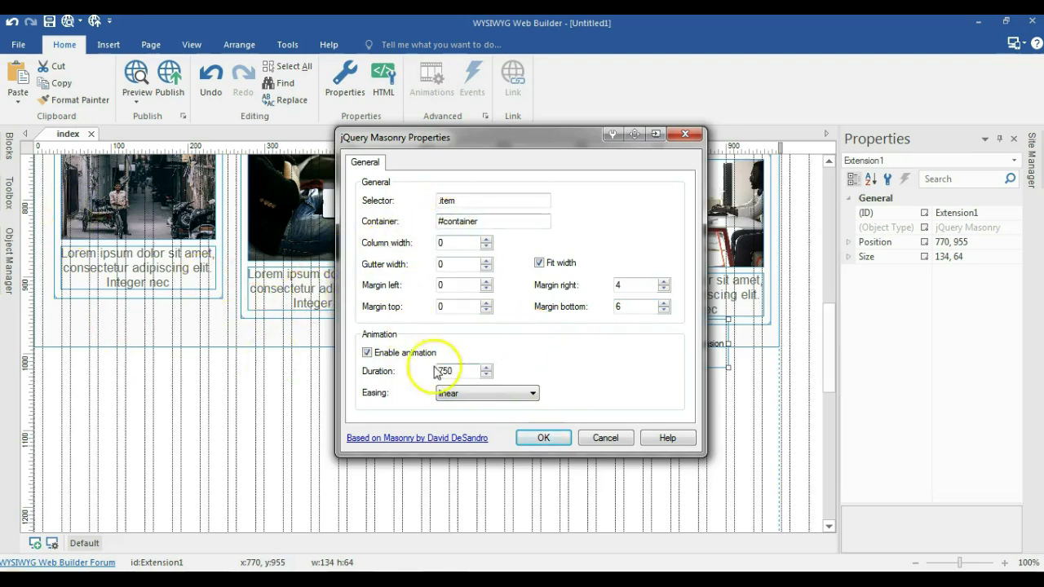
click(543, 438)
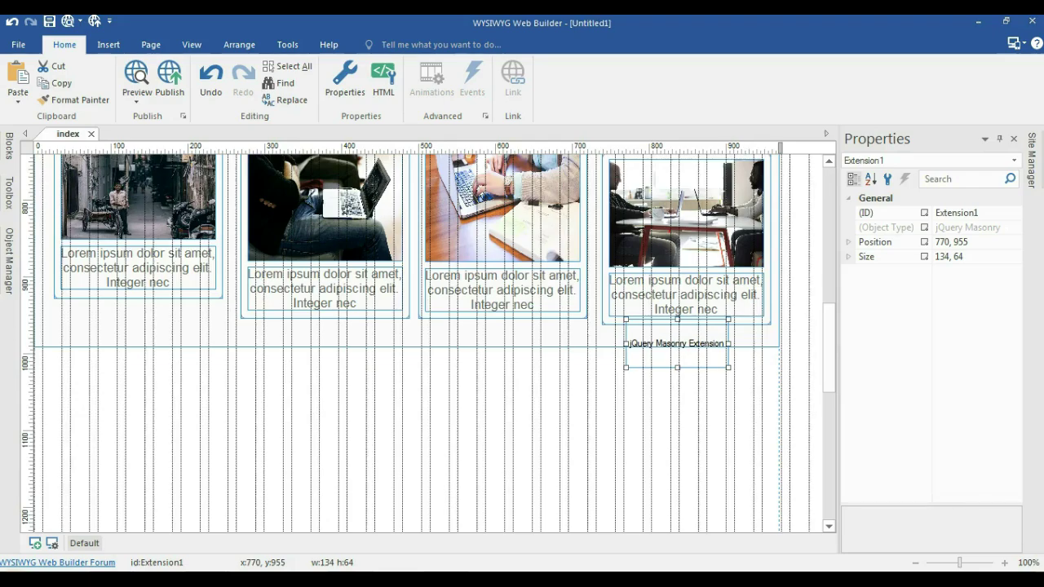
- Add the attribute class="item" inside the HTML tag of the first column's top card and copy the attribute for reuse
click(518, 387)
scroll(457, 379, up, 10)
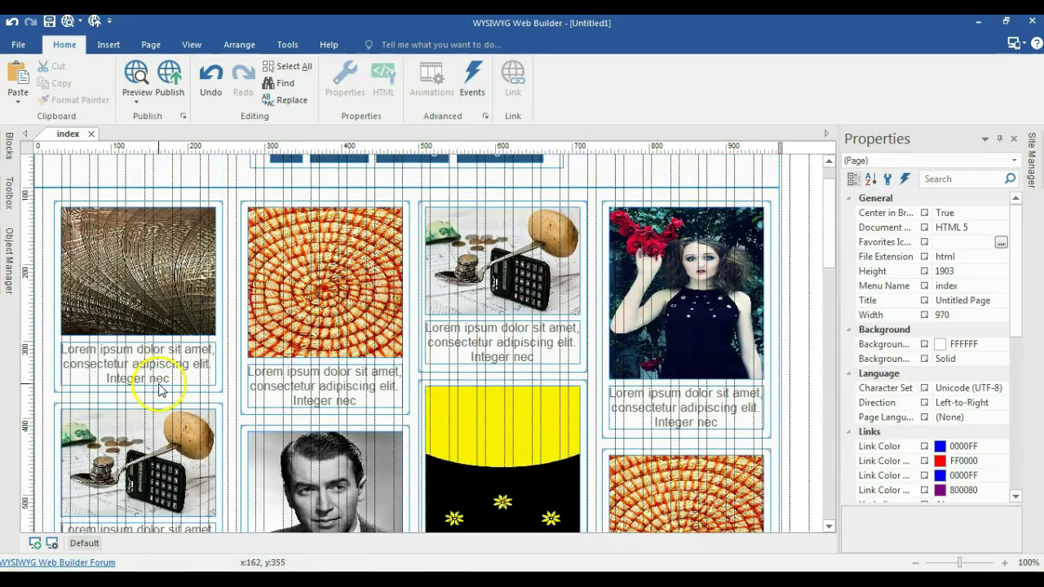
right_click(156, 391)
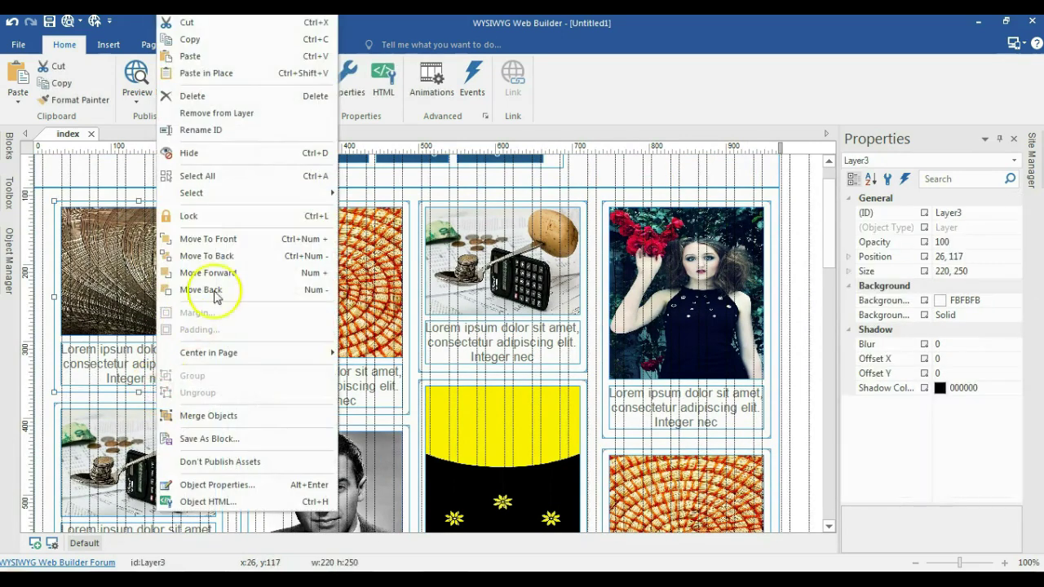
click(206, 502)
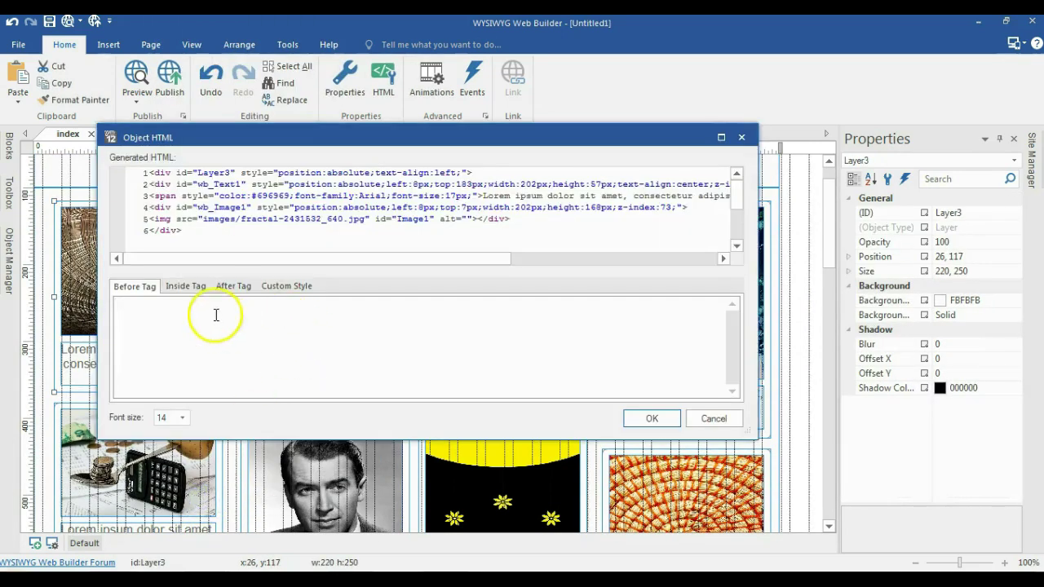
click(188, 286)
click(177, 308)
text(class="item)
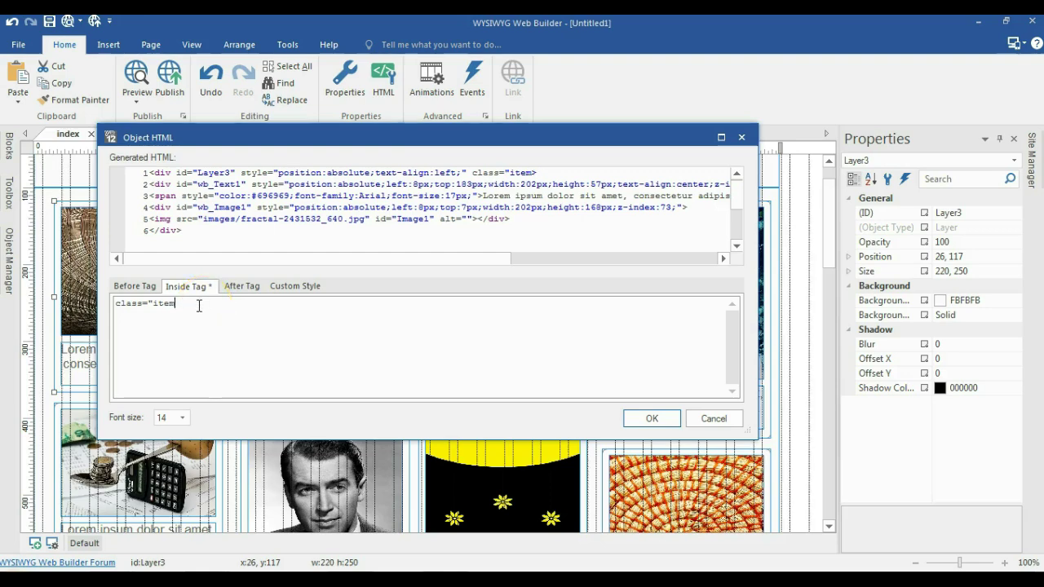
drag(165, 305, 90, 302)
key(ctrl+c)
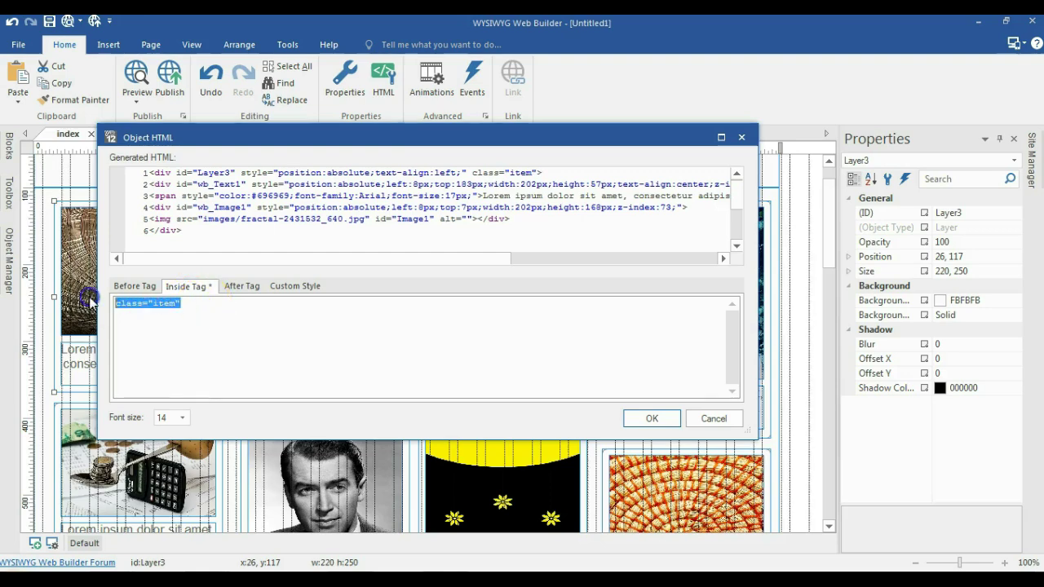
click(652, 419)
- Add the copied class="item" attribute inside the HTML tag of the second column's top card
right_click(375, 412)
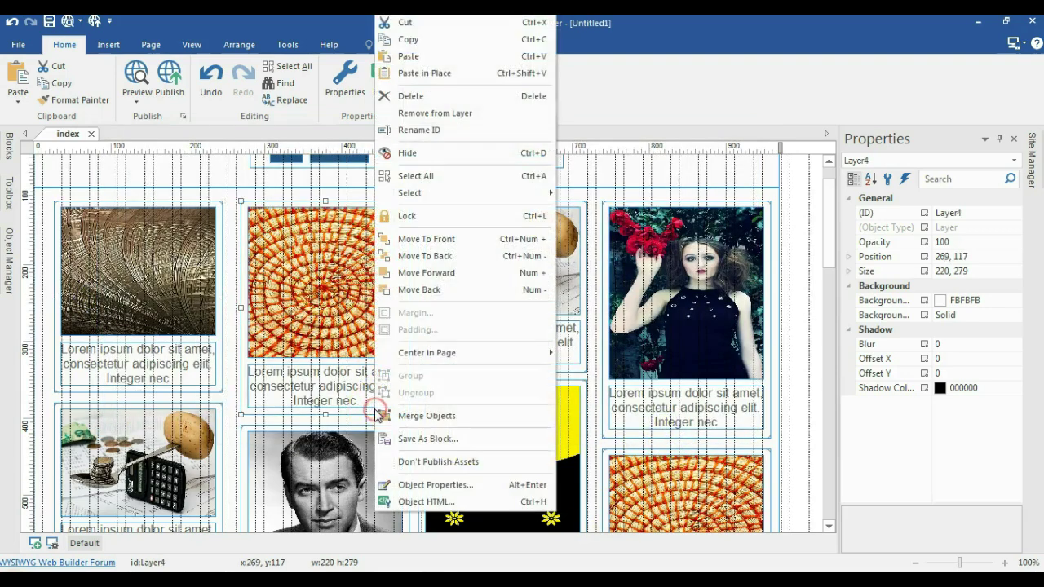
click(433, 502)
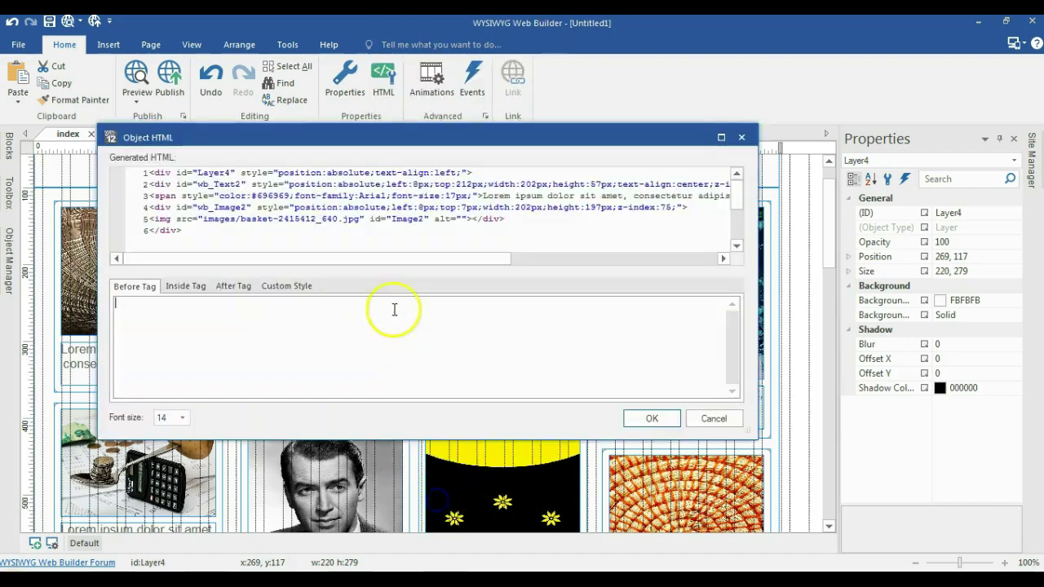
click(186, 287)
key(ctrl+v)
click(652, 419)
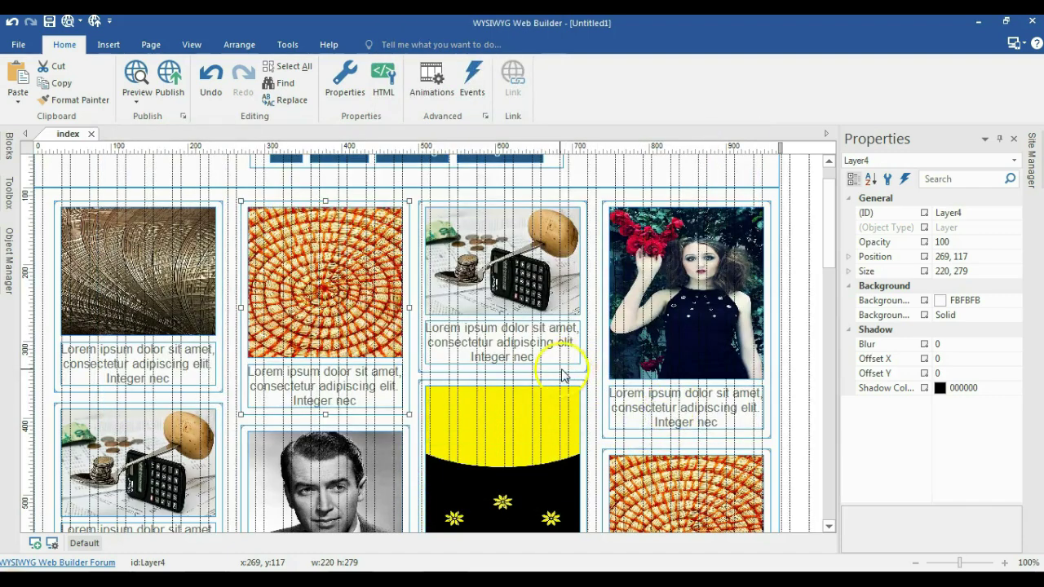
- Add the copied class="item" attribute inside the HTML tag of the third column's top card
right_click(560, 372)
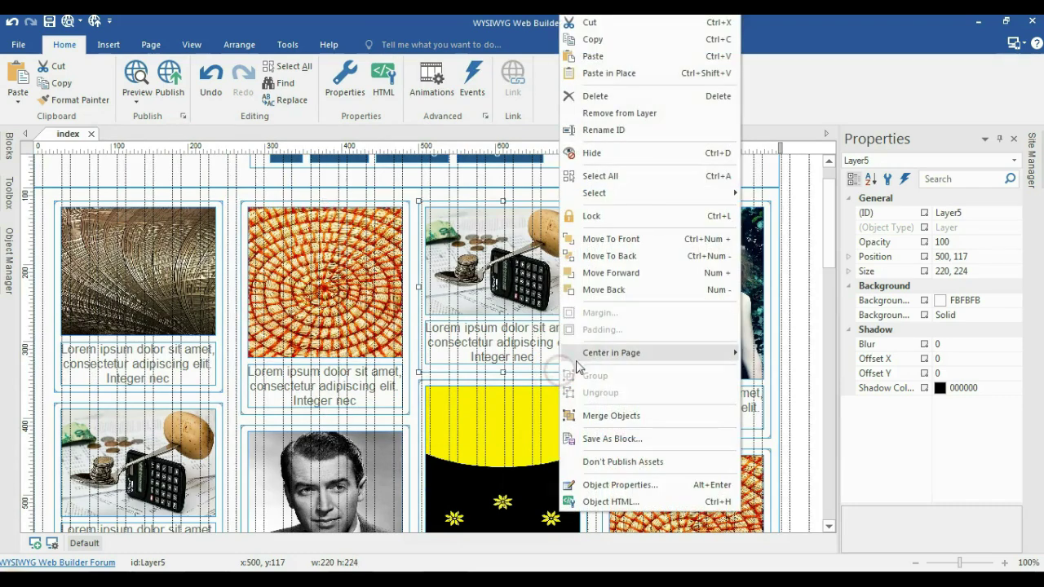
click(608, 500)
click(187, 287)
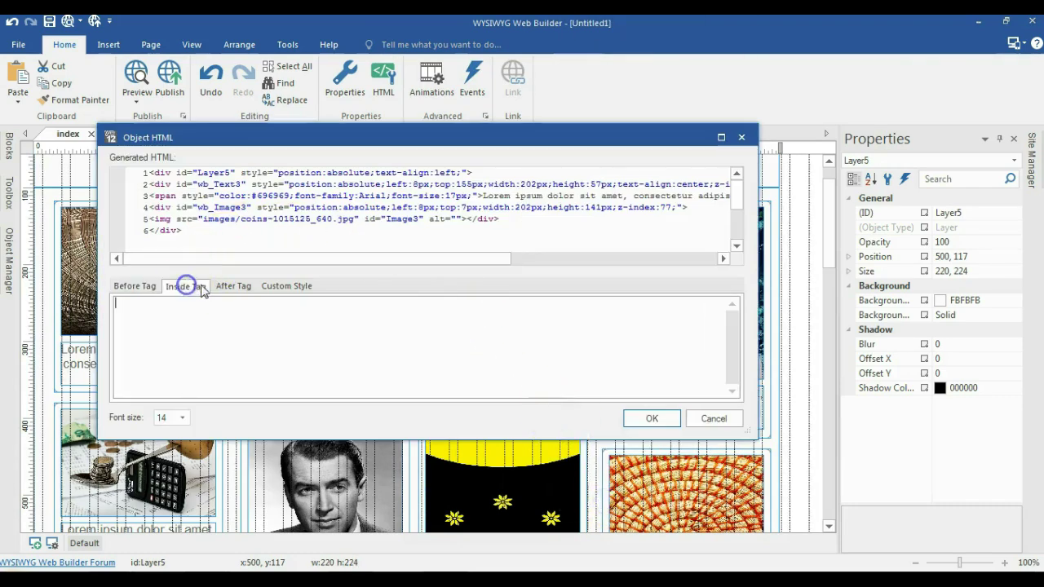
key(ctrl+v)
click(640, 419)
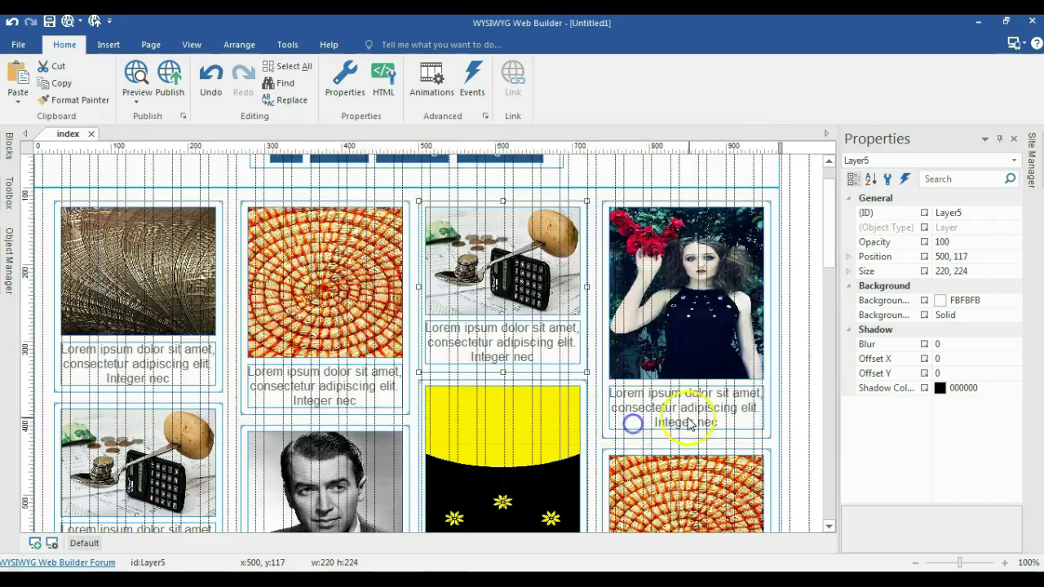
- Add the copied class="item" attribute inside the HTML tag of the fourth column's top card
right_click(685, 439)
click(716, 500)
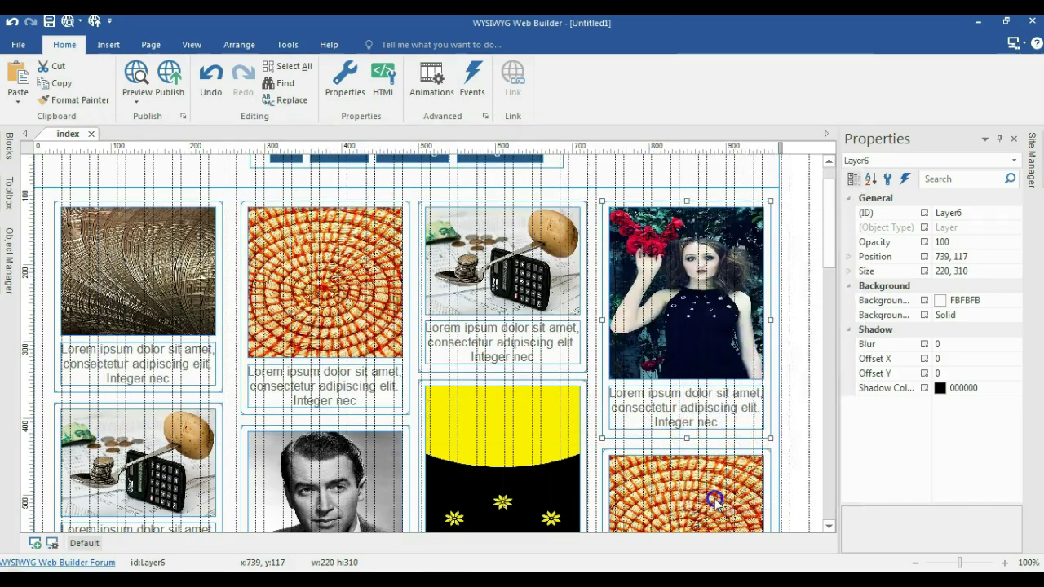
click(192, 288)
key(ctrl+v)
click(629, 419)
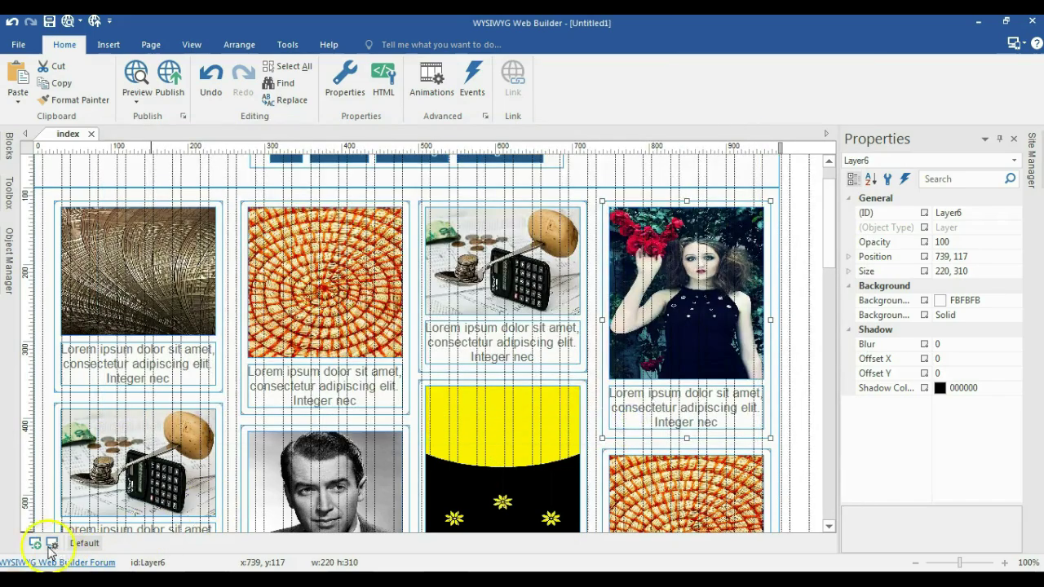
- Preview the page in the browser and examine how the cards are arranged
scroll(373, 419, down, 3)
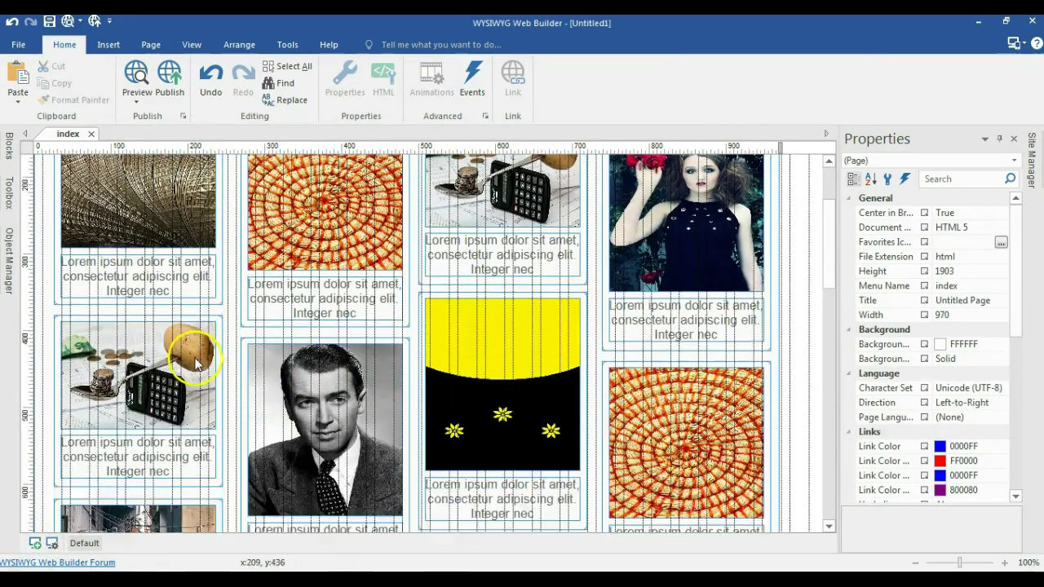
scroll(196, 367, down, 1)
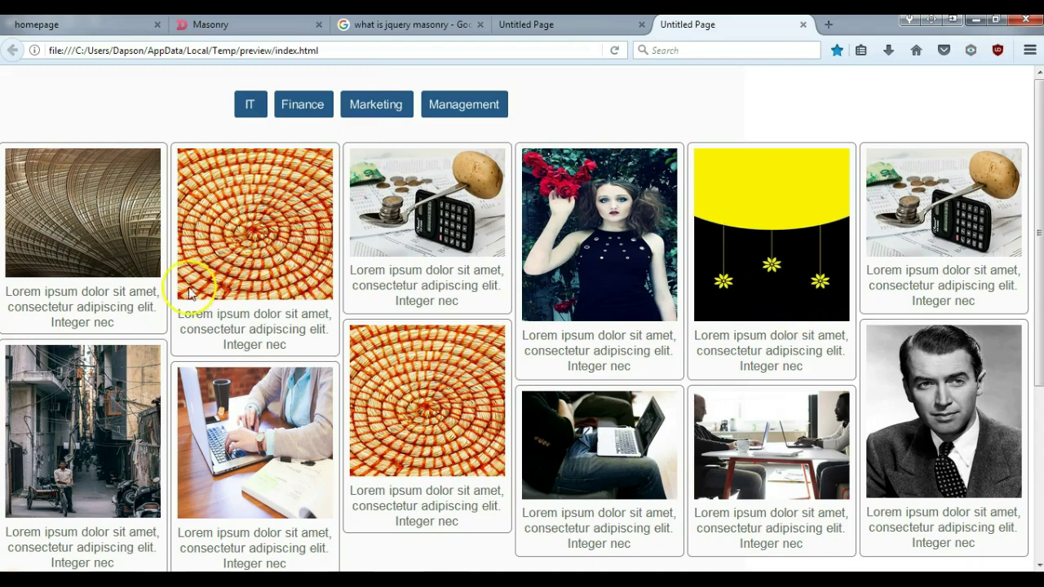
scroll(143, 270, down, 2)
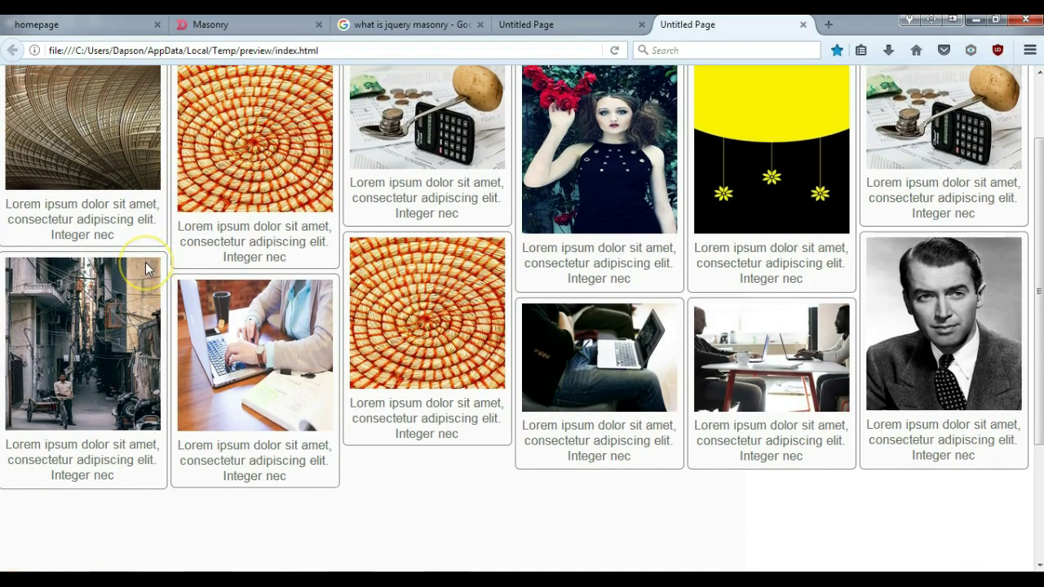
scroll(145, 269, down, 2)
scroll(145, 269, up, 5)
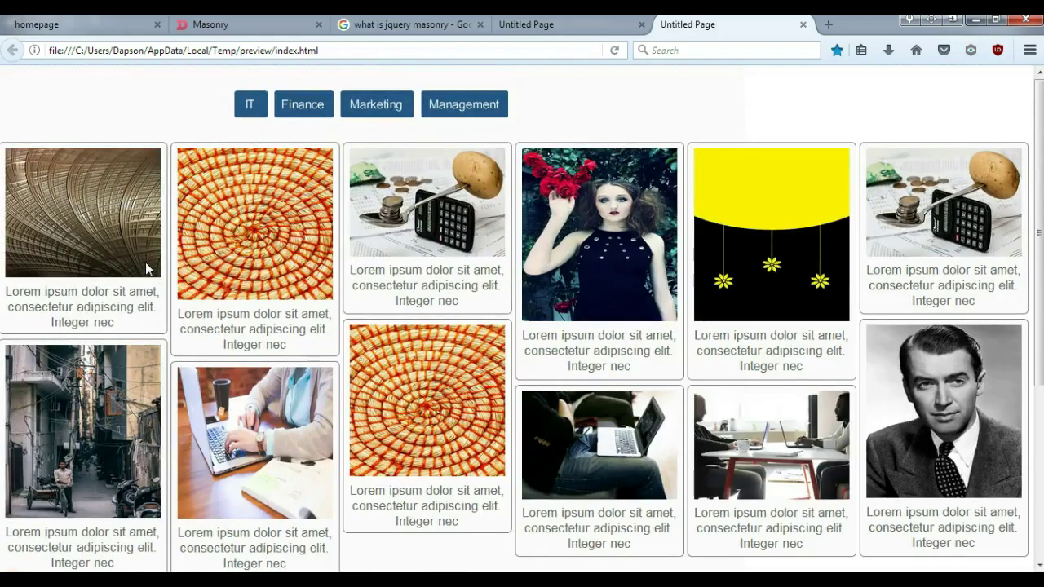
- Check the preview in Responsive Design Mode, narrowing the viewport to 308 pixels wide, and return to WYSIWYG Web Builder
click(1029, 51)
click(833, 347)
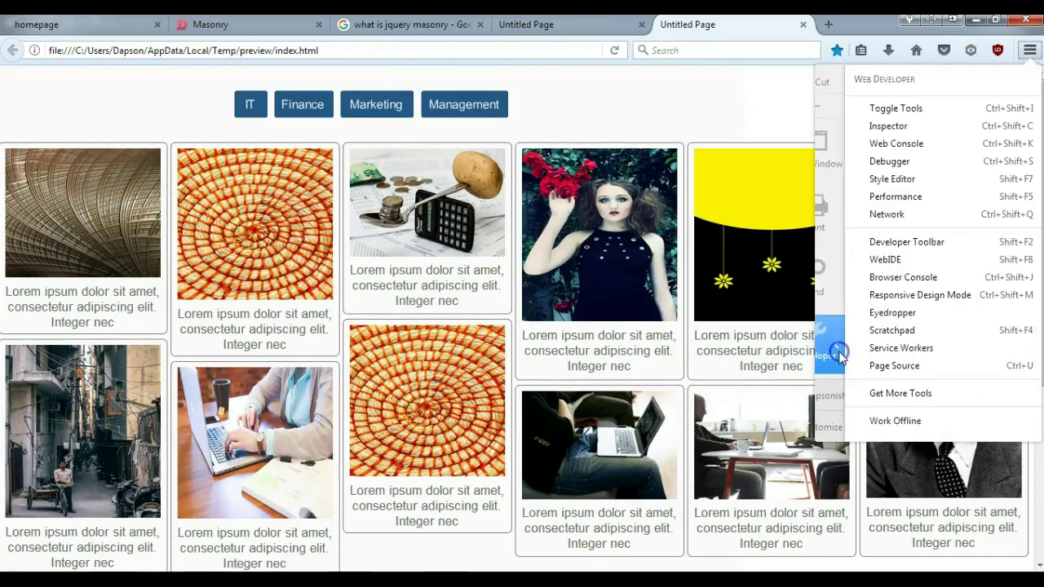
click(881, 294)
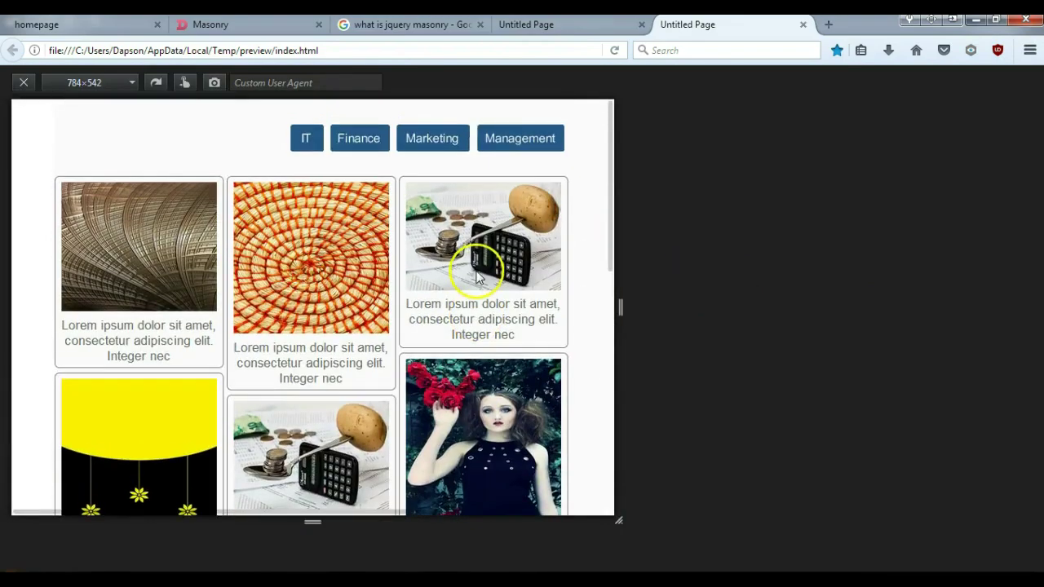
scroll(531, 249, down, 3)
scroll(610, 325, up, 3)
drag(622, 308, 259, 229)
scroll(187, 211, down, 2)
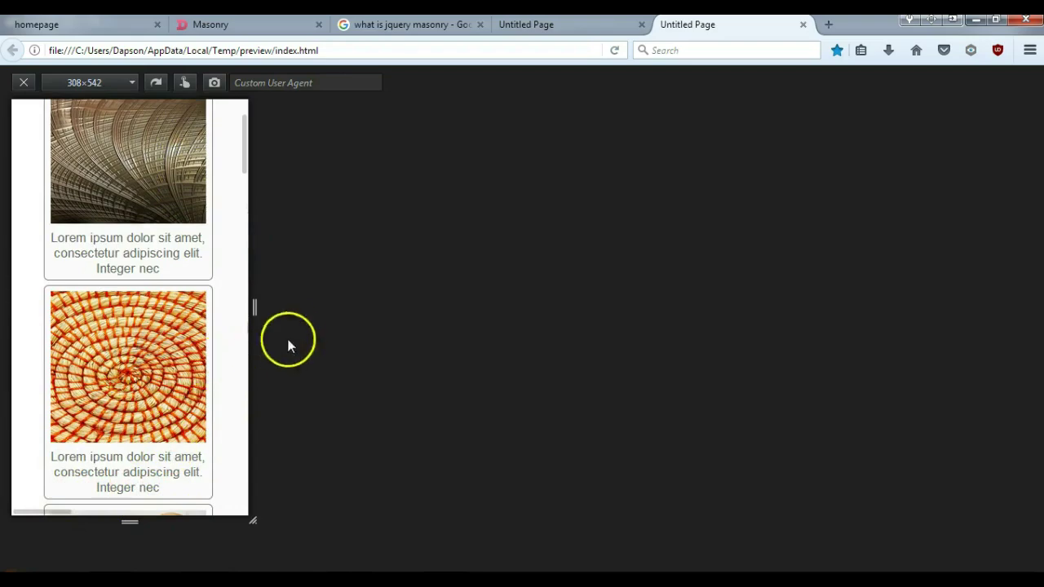
scroll(245, 333, up, 2)
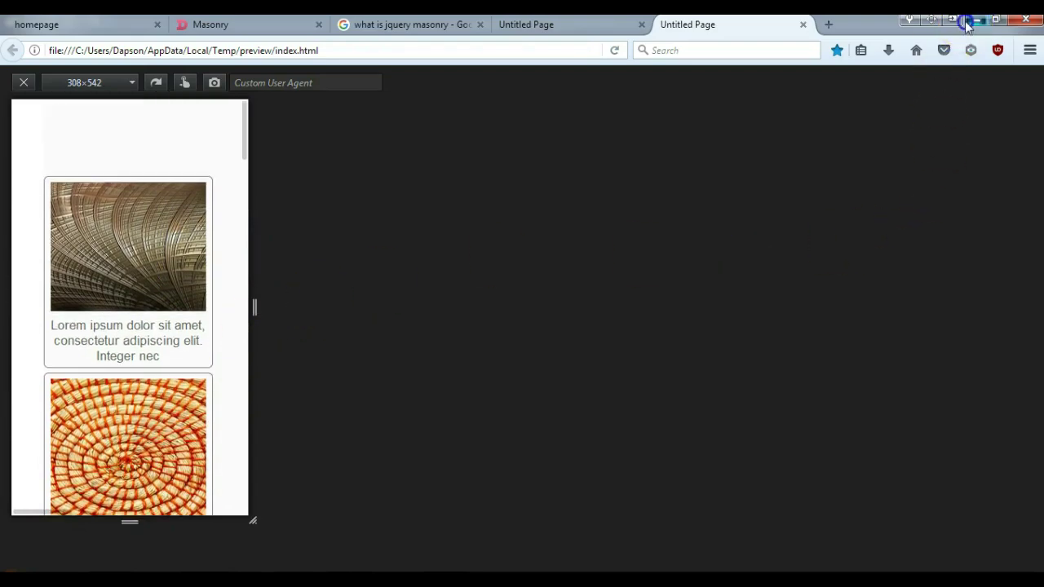
click(968, 22)
- Turn on relative horizontal sizing for the full-width header layer and set its alignment to Center
scroll(618, 275, up, 3)
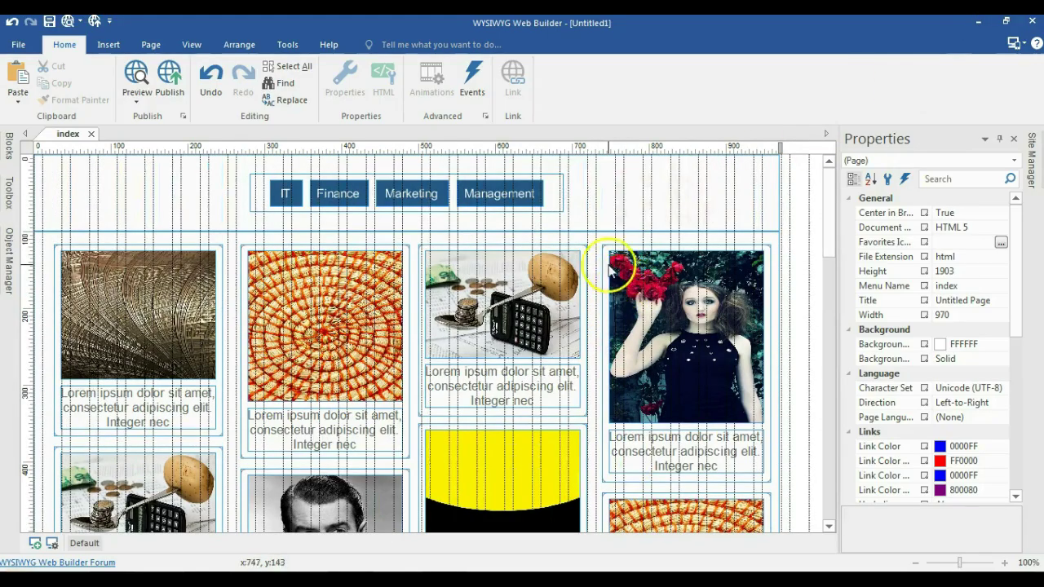
click(597, 206)
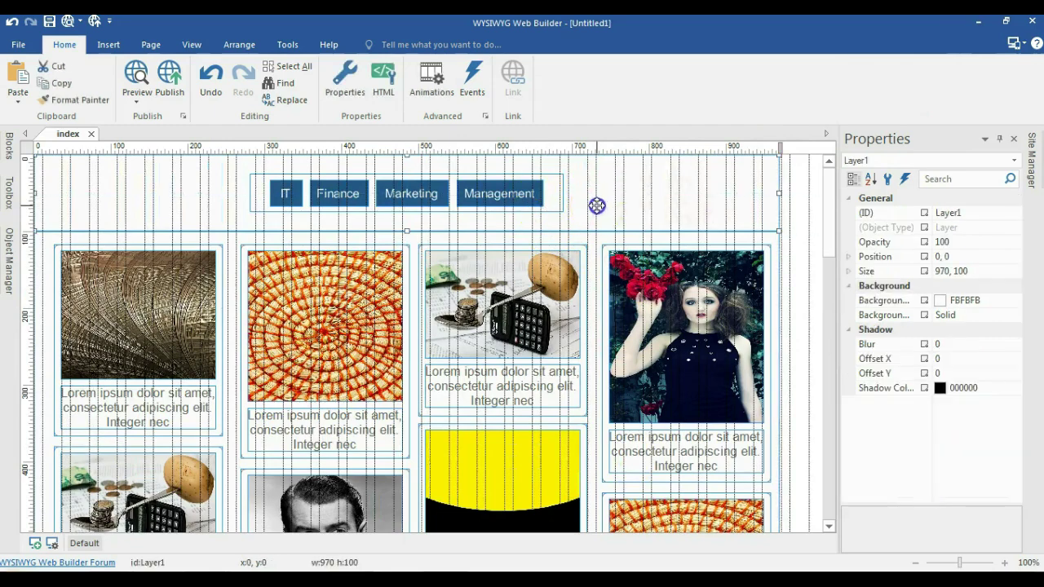
double_click(598, 206)
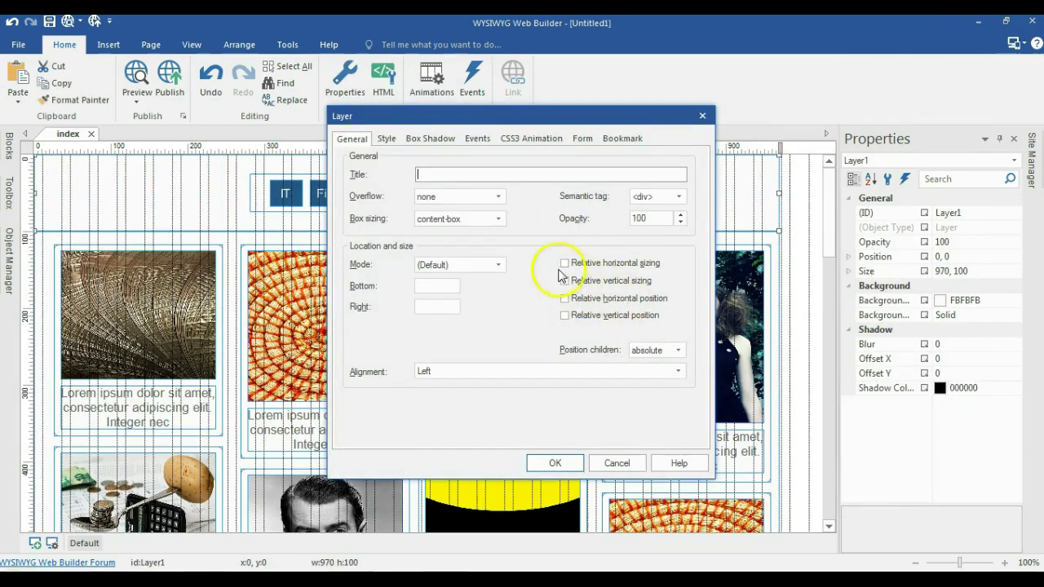
click(623, 266)
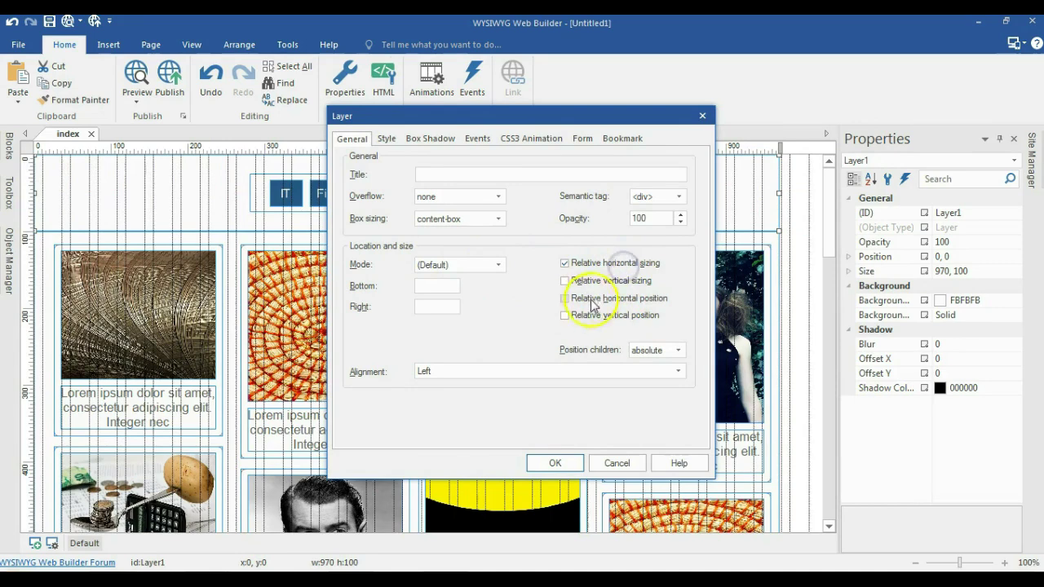
click(450, 371)
click(450, 395)
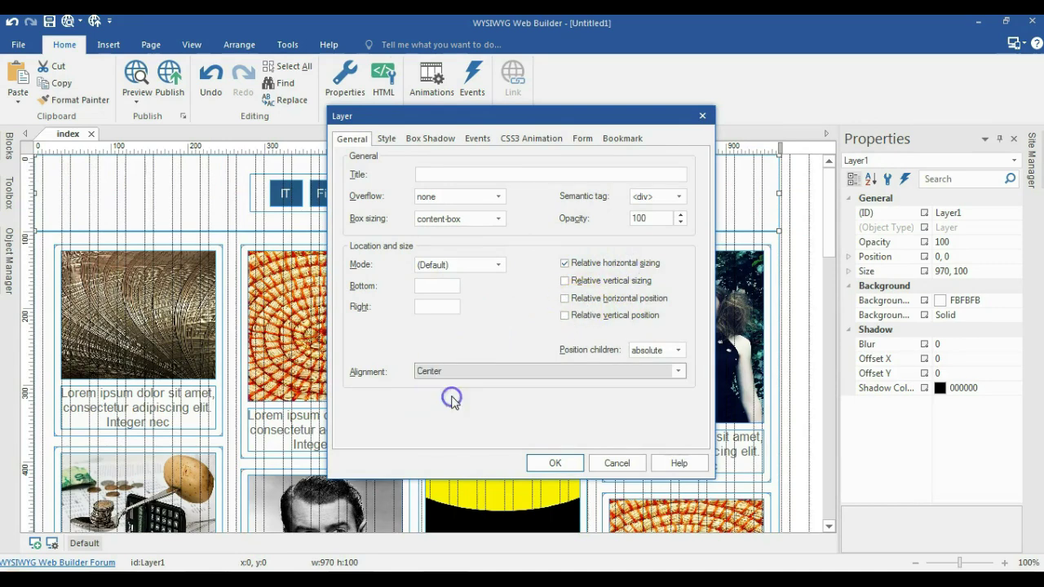
click(555, 463)
- Try giving the layer around the category buttons relative vertical sizing and Center alignment
double_click(553, 200)
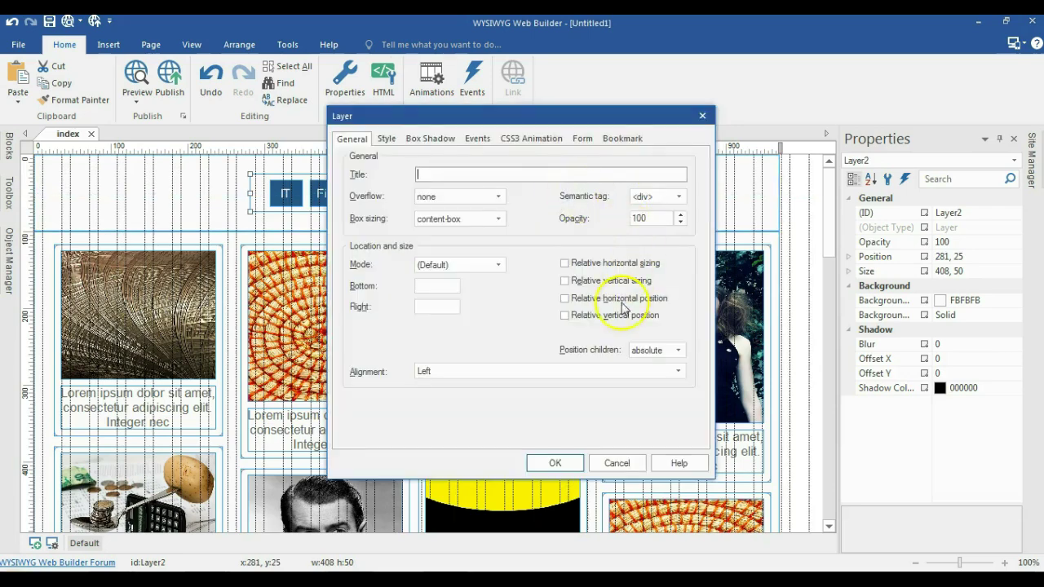
click(618, 285)
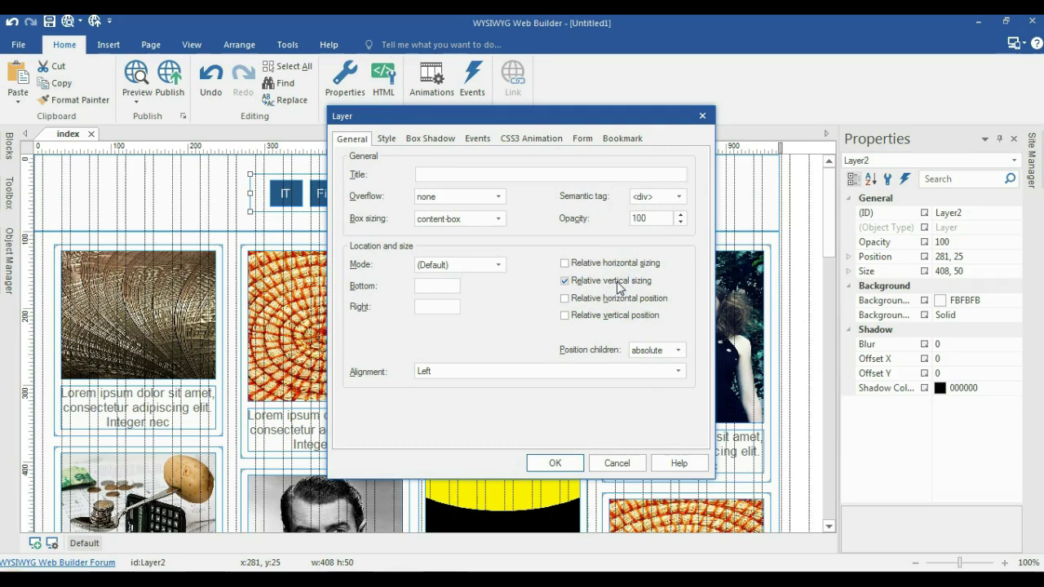
click(500, 374)
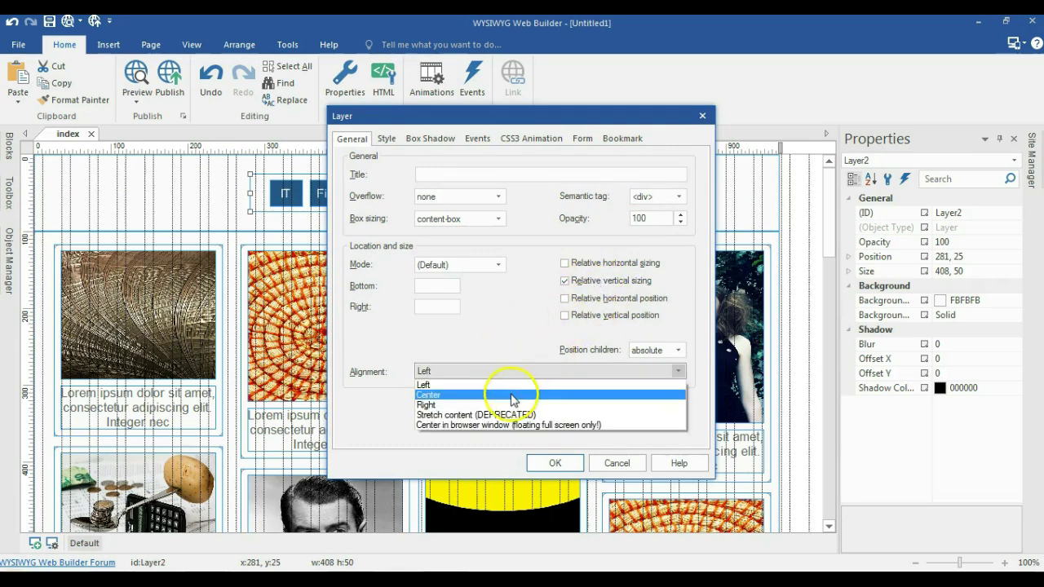
click(513, 397)
click(535, 464)
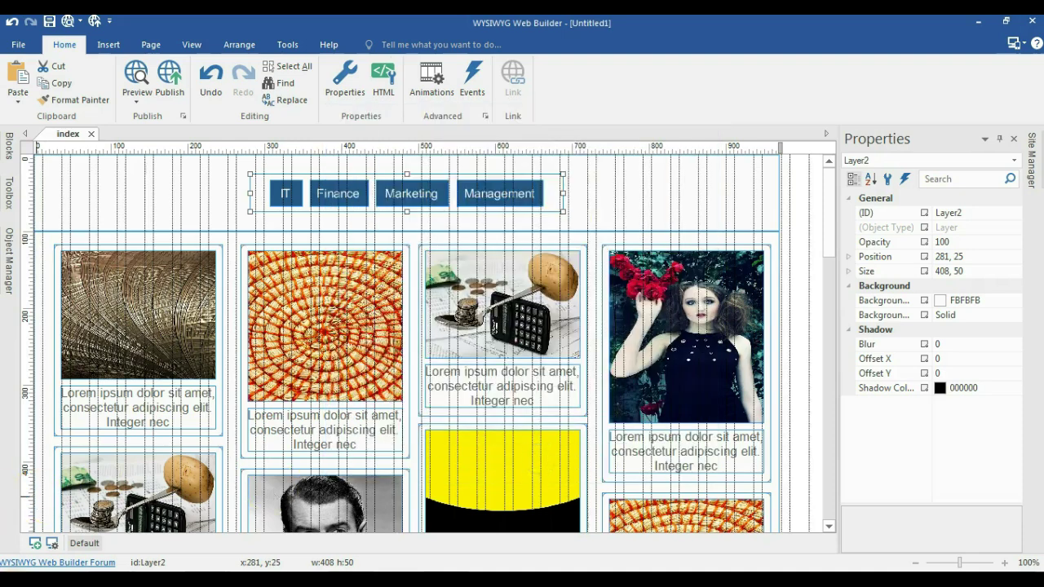
- Turn on relative horizontal position for the layer around the category buttons and set its alignment to Center
double_click(554, 189)
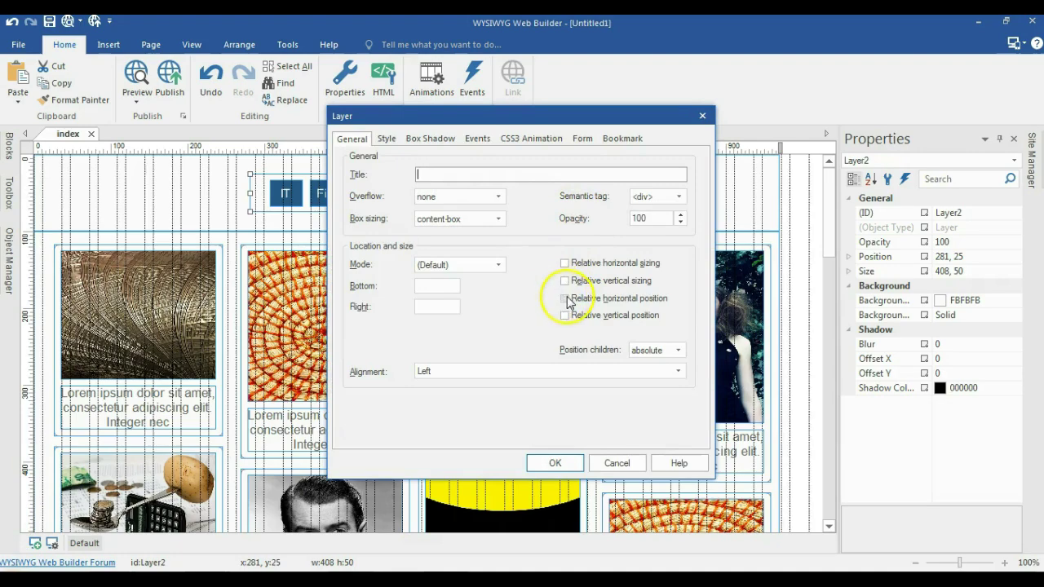
click(605, 299)
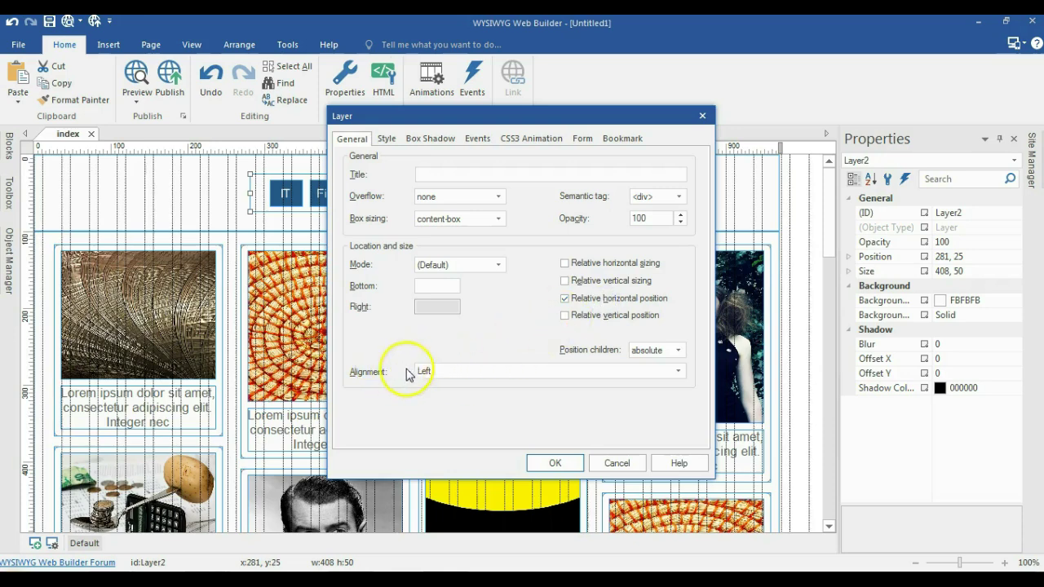
click(432, 372)
click(435, 392)
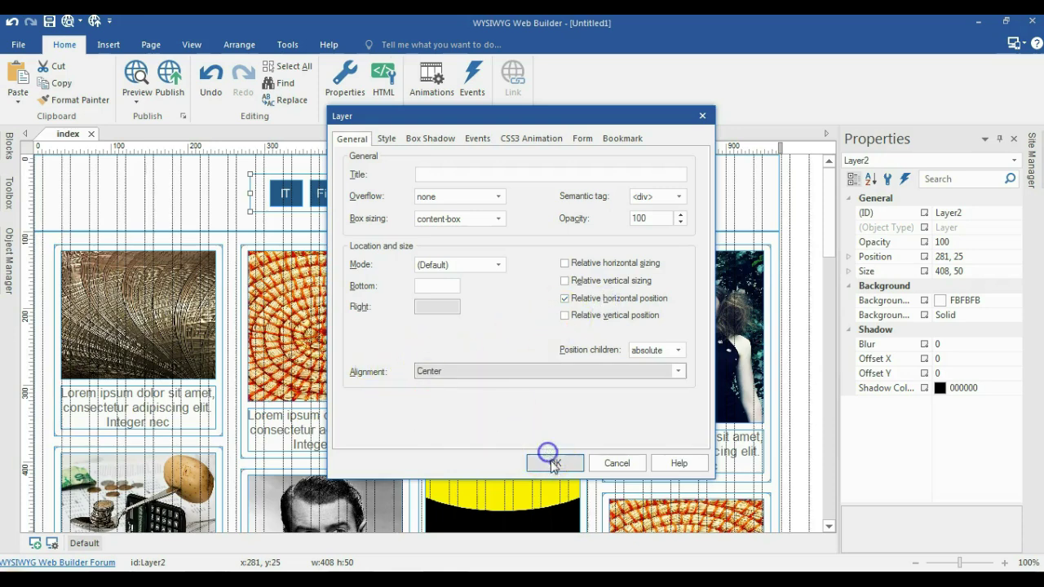
click(553, 463)
- Preview the page in the browser again and examine the header buttons and card layout
click(806, 332)
key(F5)
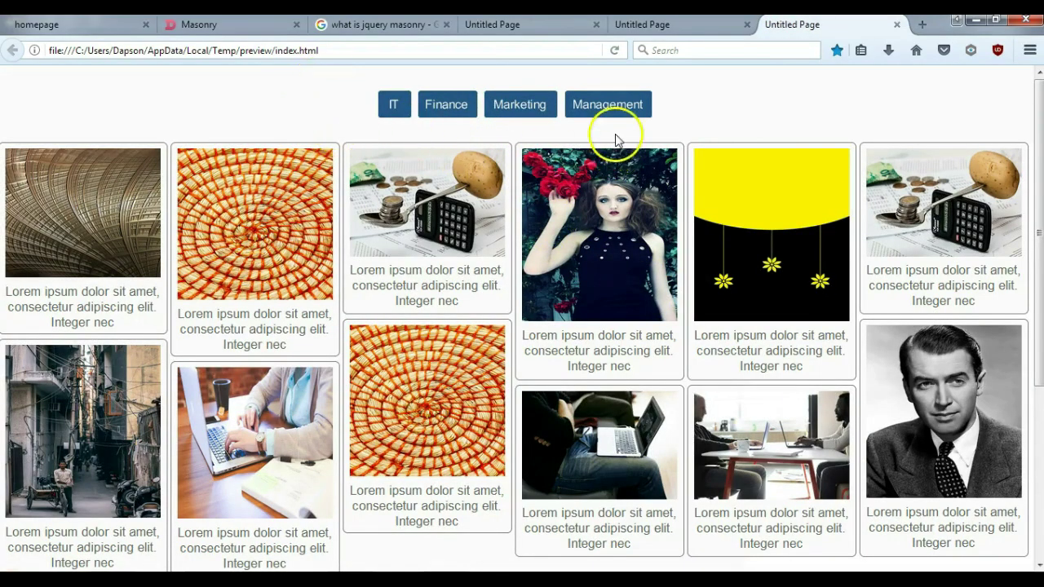
scroll(590, 187, down, 3)
scroll(777, 133, up, 3)
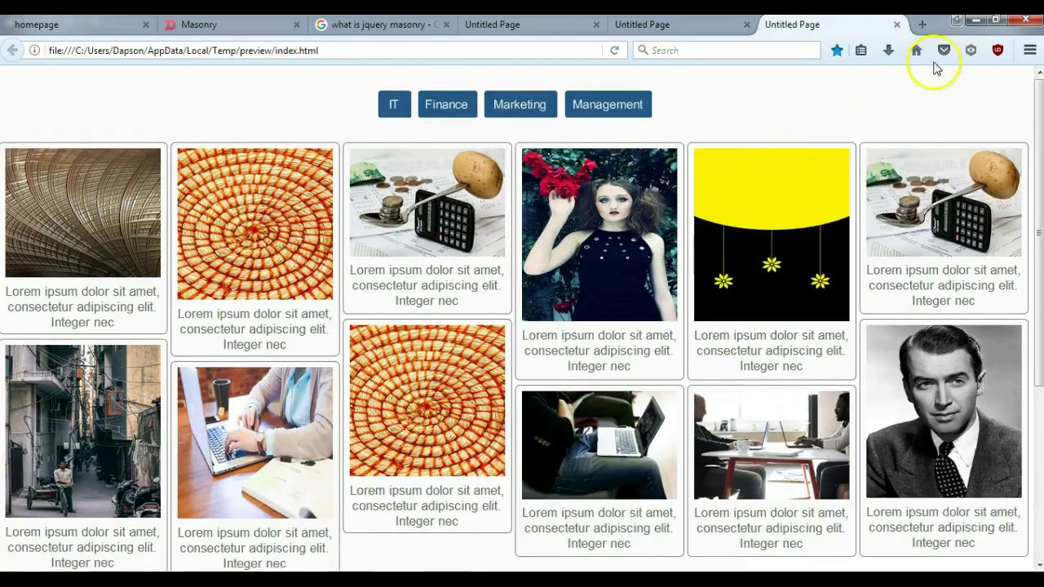
- View the previewed page in Responsive Design Mode at phone size to check the header buttons, and return to the web builder
click(1029, 51)
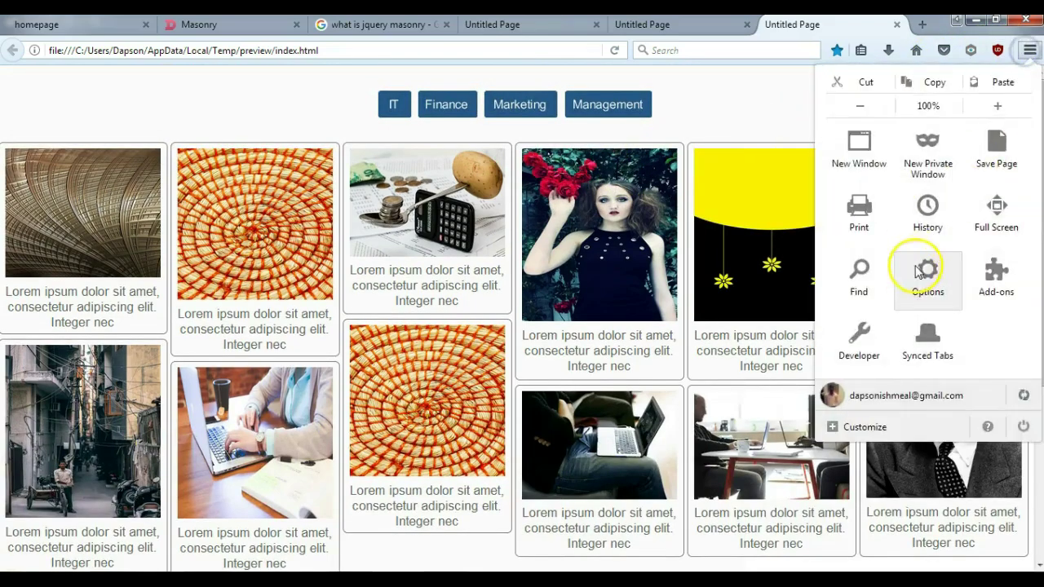
click(860, 335)
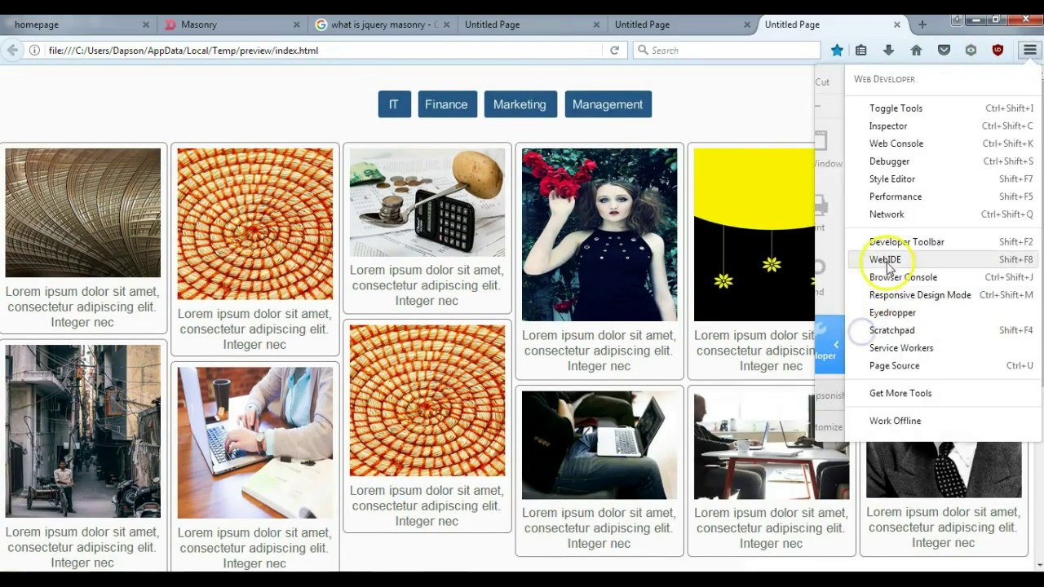
click(908, 296)
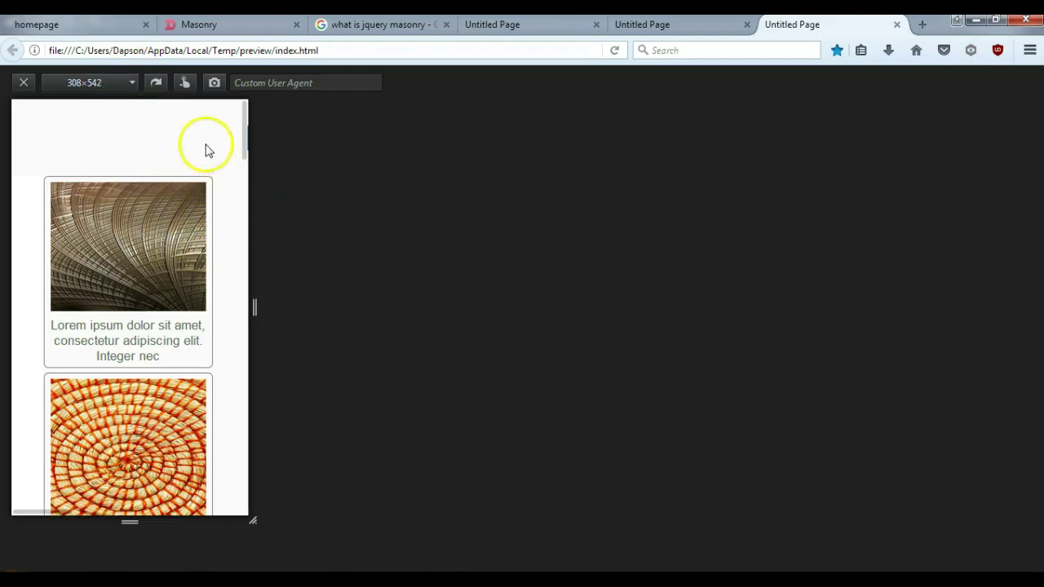
click(976, 22)
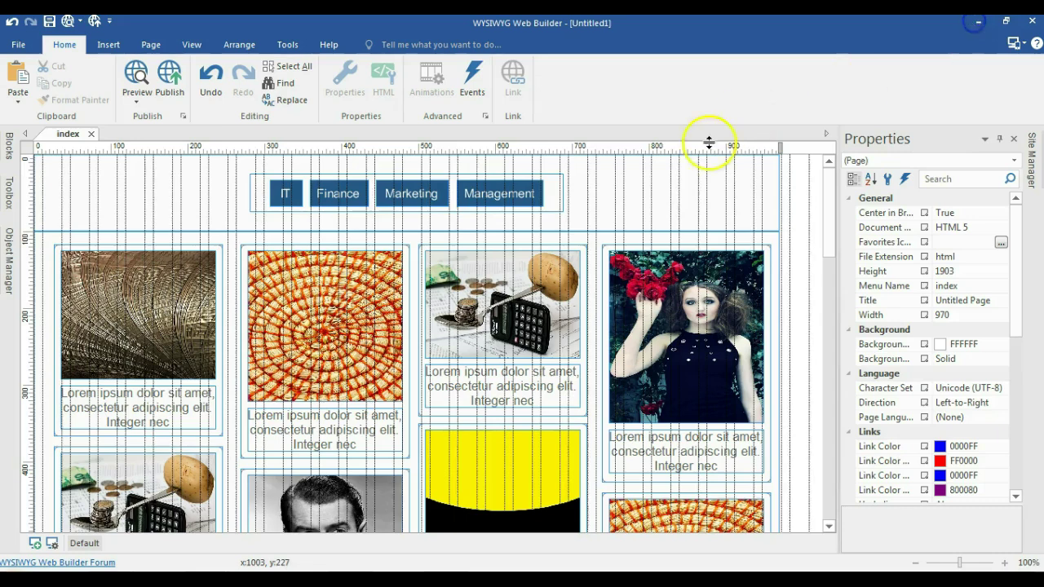
- Add three page breakpoints with maximum widths of 320, 480 and 768 px and orientation none
click(53, 544)
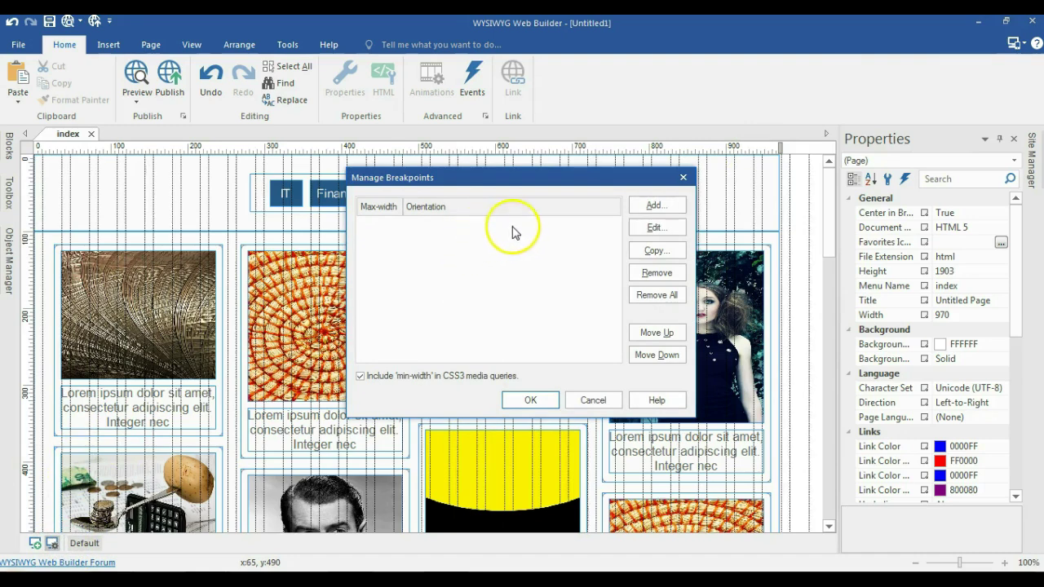
click(635, 207)
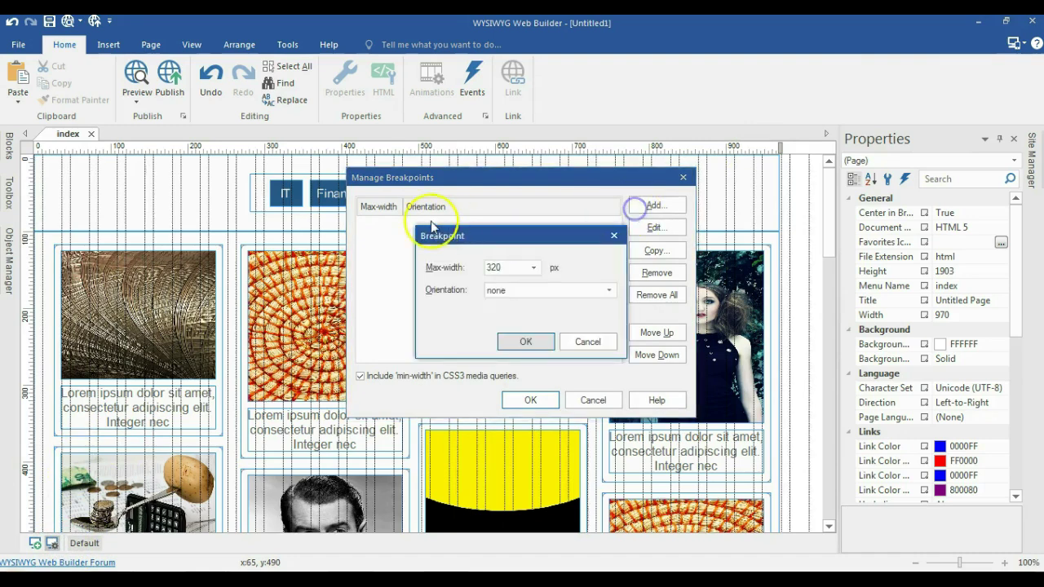
click(527, 342)
click(652, 207)
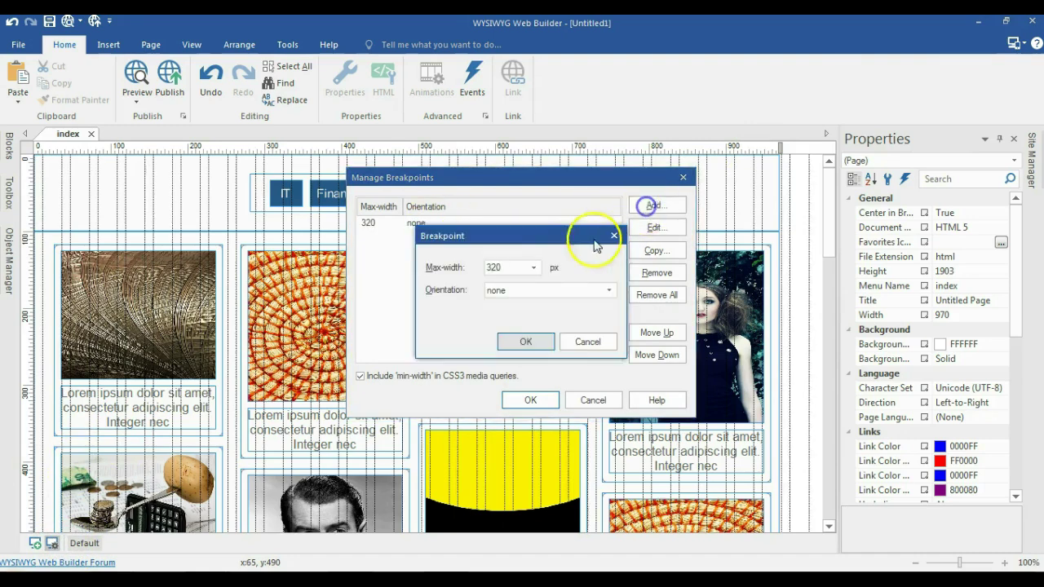
click(534, 268)
click(538, 294)
click(526, 342)
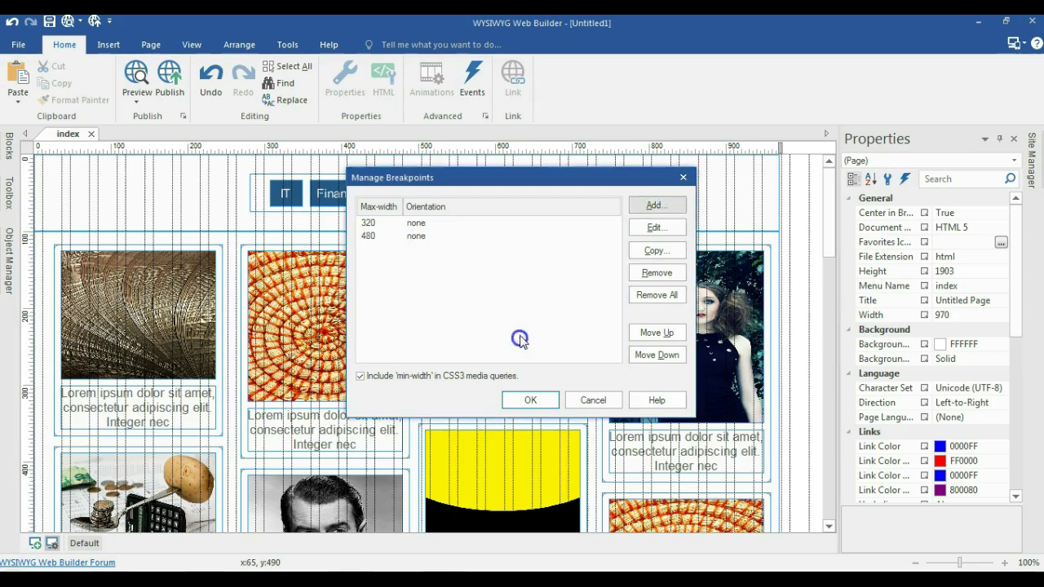
click(652, 206)
click(531, 268)
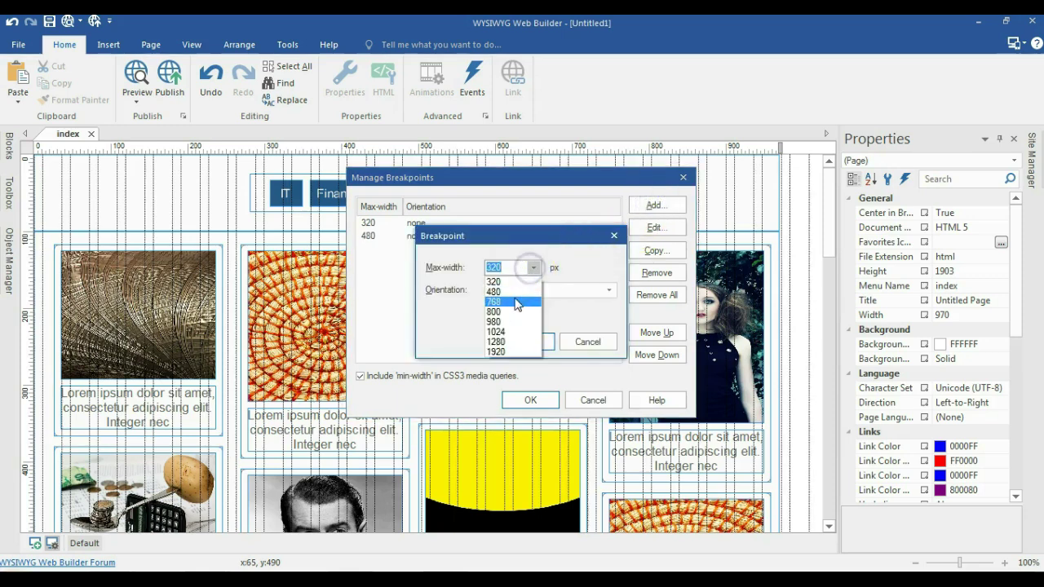
click(516, 302)
click(526, 342)
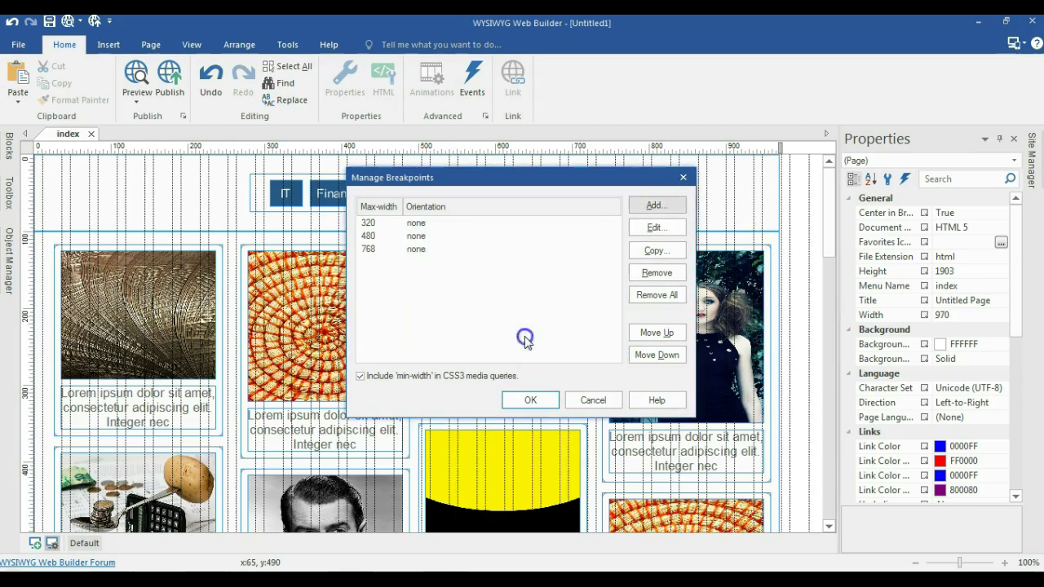
click(532, 400)
- At the 768 px breakpoint, narrow the header layer to the page width and center the category-button layer horizontally in the page
click(623, 147)
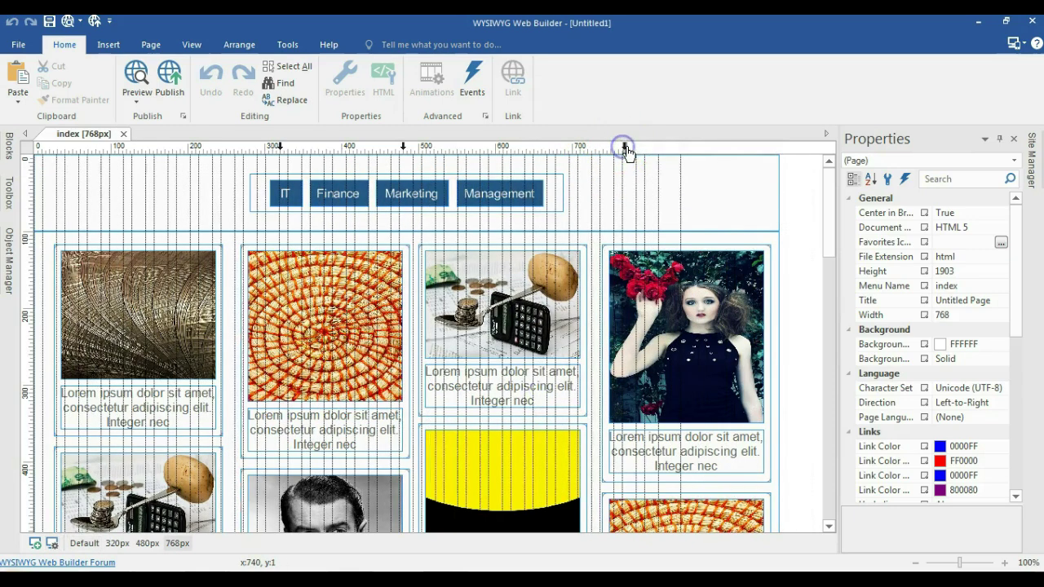
click(622, 173)
drag(777, 193, 624, 167)
click(559, 186)
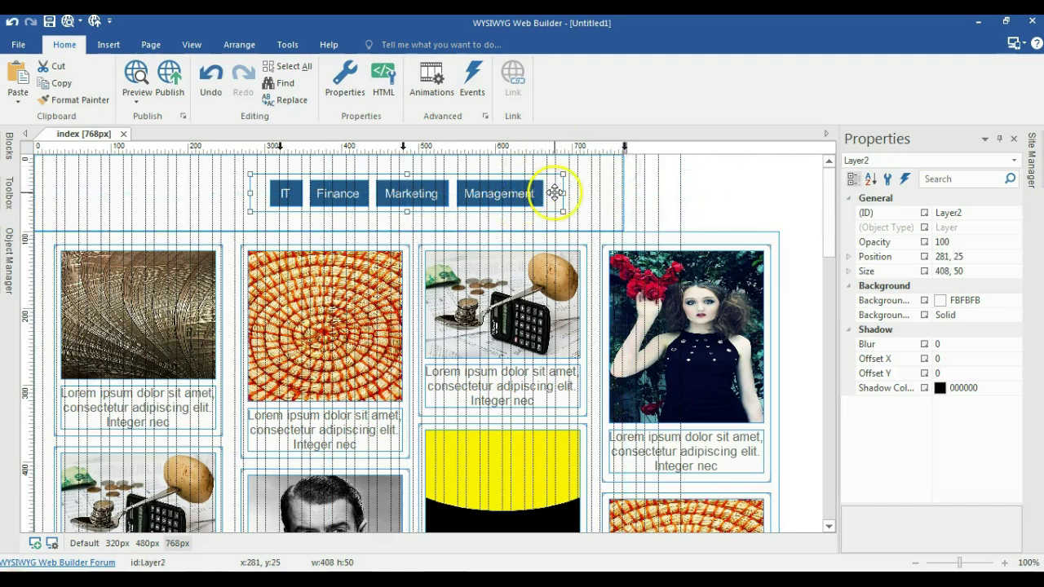
right_click(555, 192)
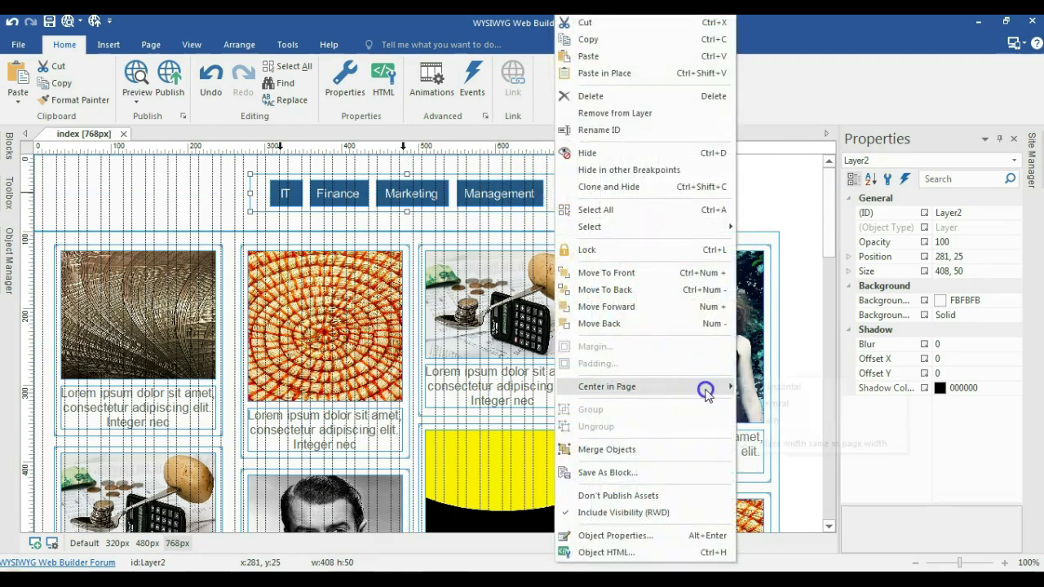
click(750, 389)
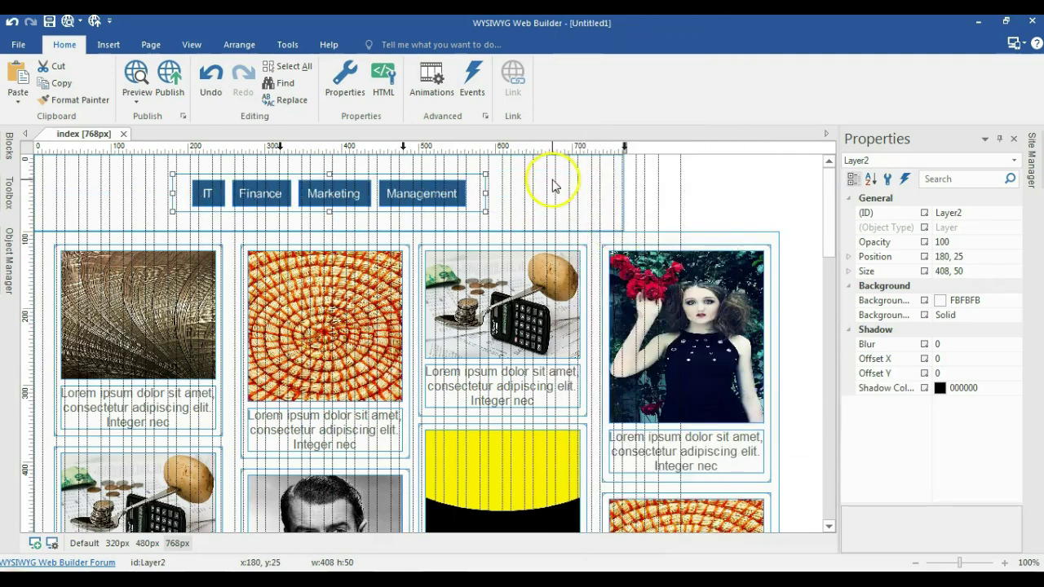
- At the 480 px breakpoint, fit the header layer to the page width and center the category-button layer horizontally in the page
click(403, 147)
drag(560, 198, 394, 189)
click(482, 187)
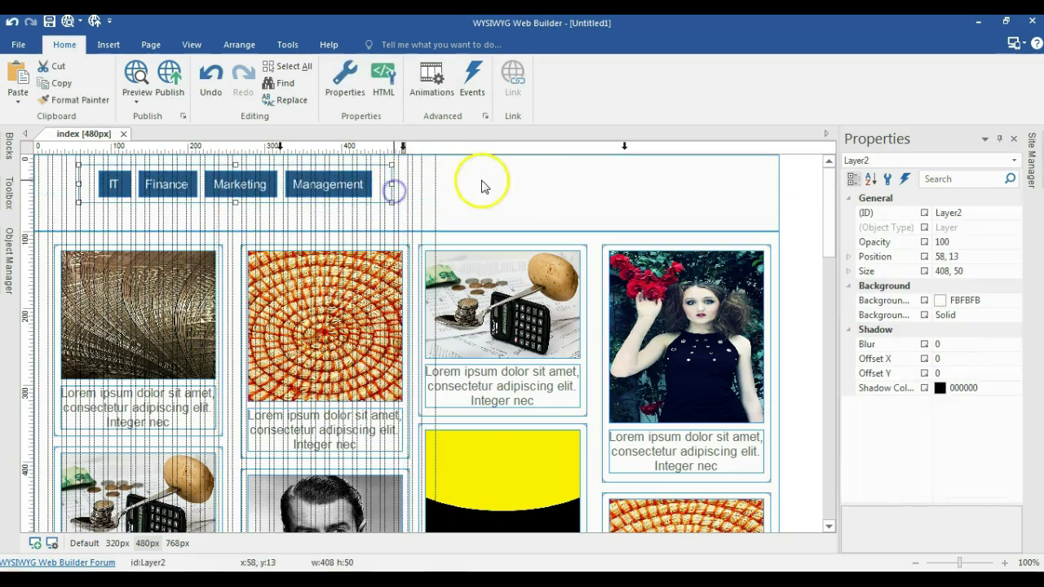
click(775, 195)
drag(775, 194, 387, 185)
right_click(387, 185)
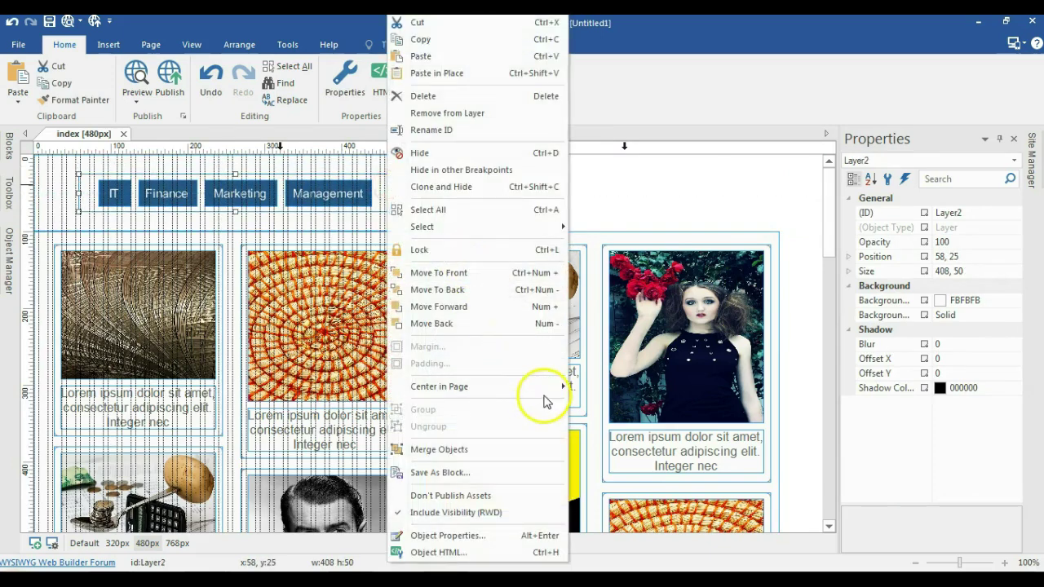
mouse_move(544, 390)
click(584, 393)
click(478, 196)
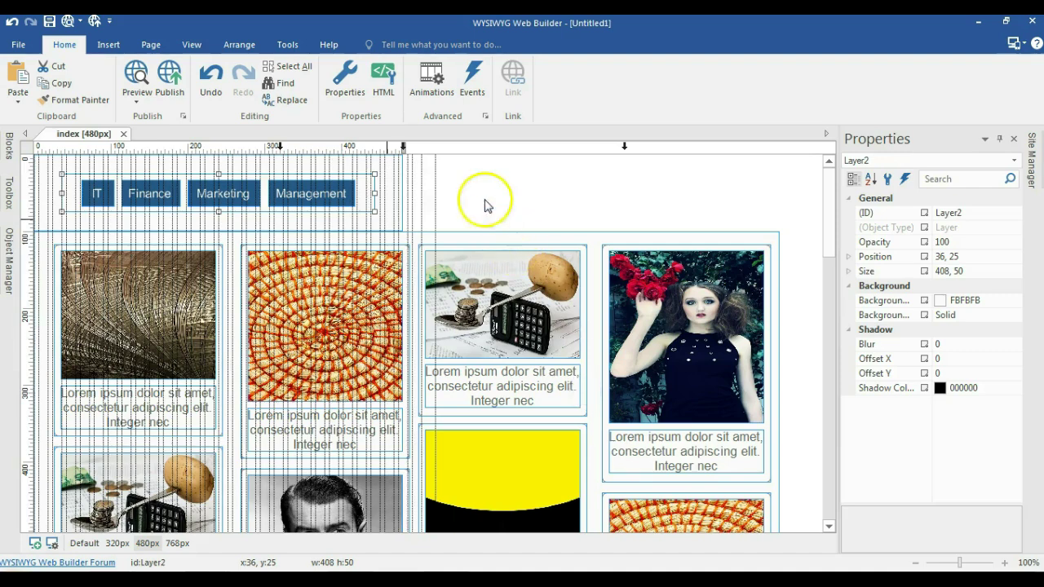
- At the 320 px breakpoint, move the category-button layer to about 48, 8 and increase its height to about 83 px
click(275, 145)
click(232, 204)
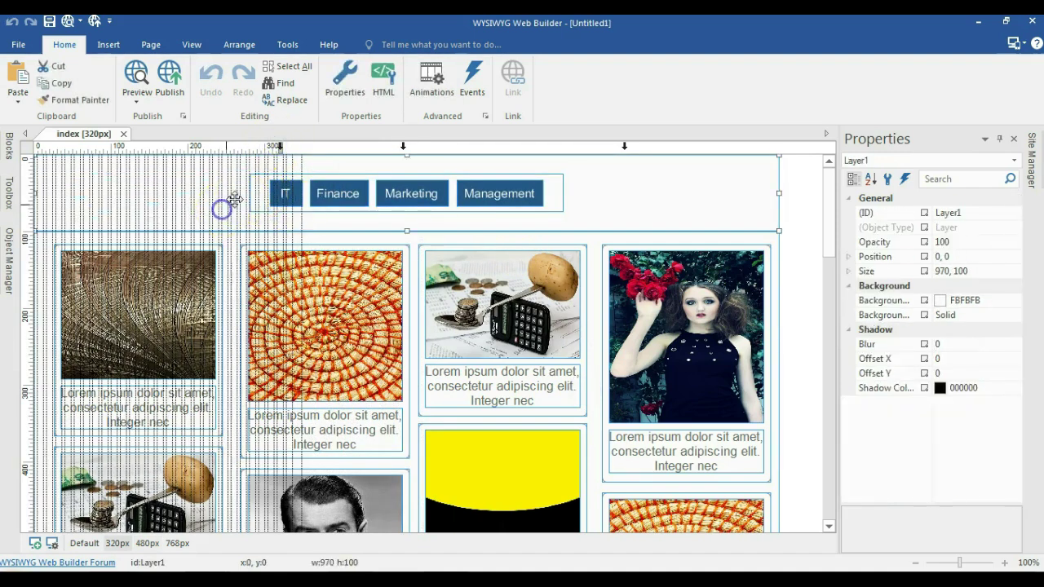
drag(254, 194, 87, 175)
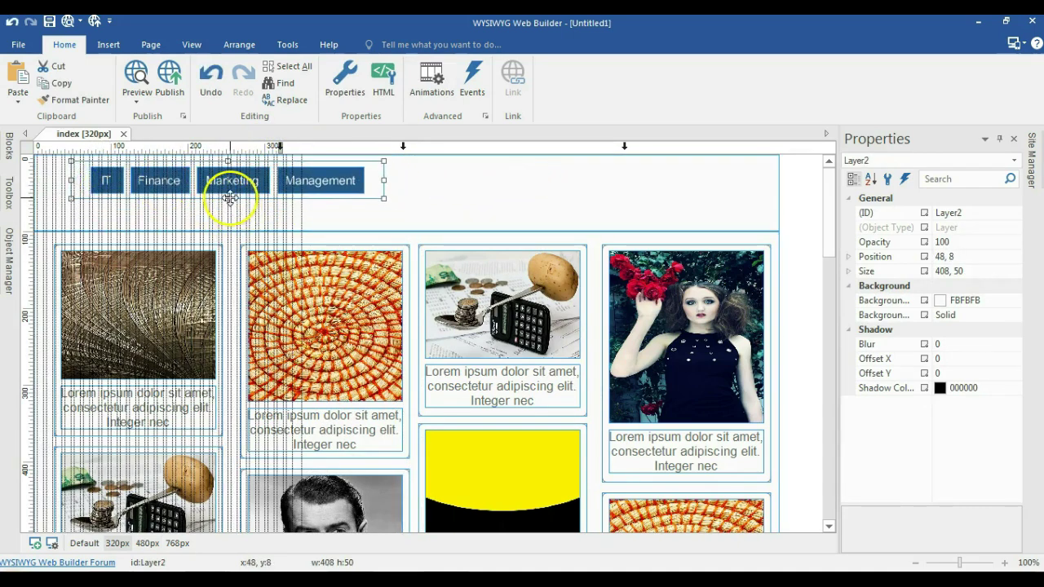
drag(229, 199, 229, 226)
- Arrange the Marketing and Management buttons side by side in a second row below IT and Finance
drag(294, 178, 241, 207)
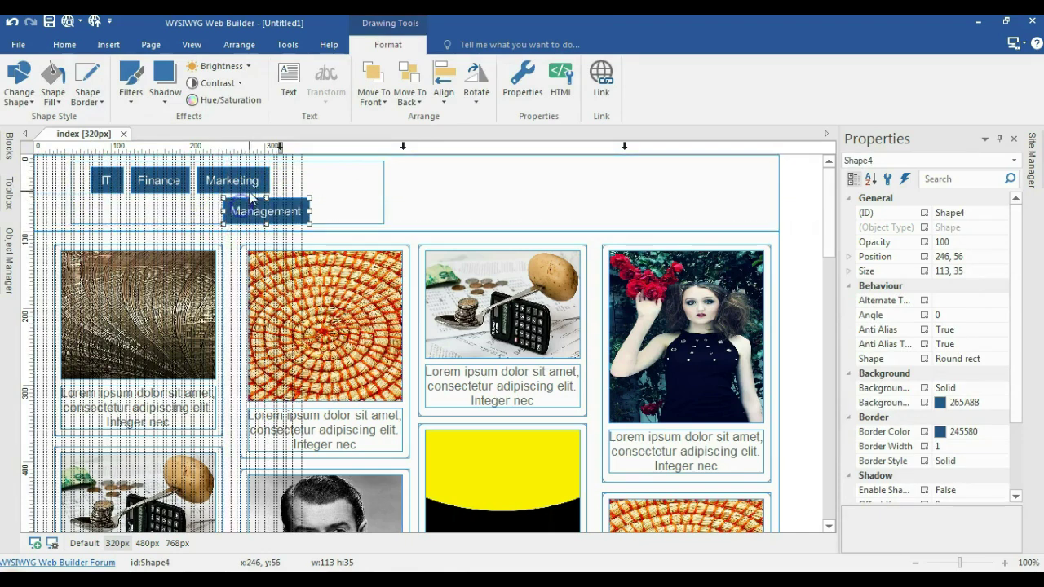
click(318, 192)
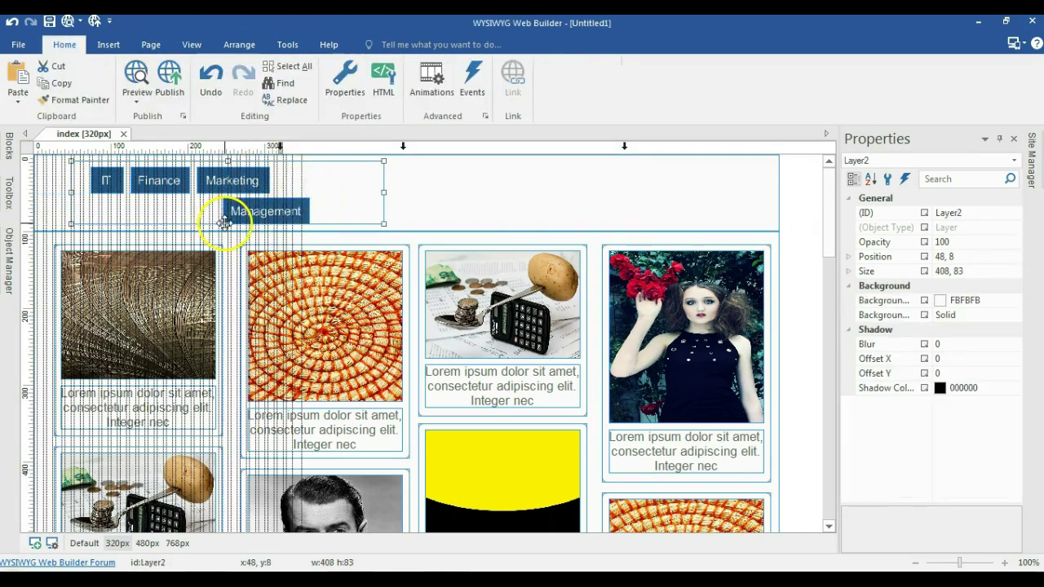
click(270, 209)
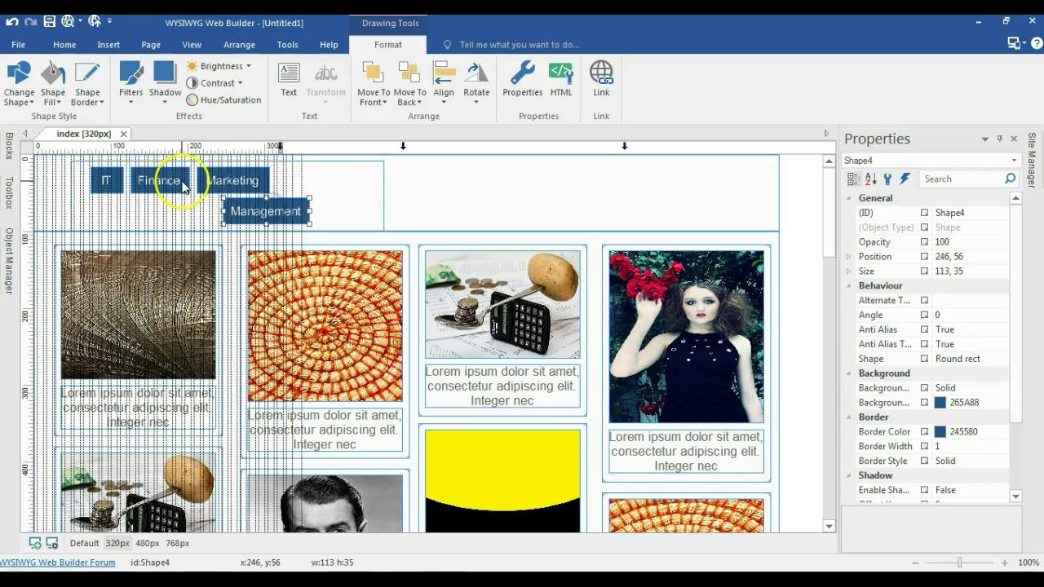
drag(224, 181, 117, 209)
drag(254, 209, 197, 205)
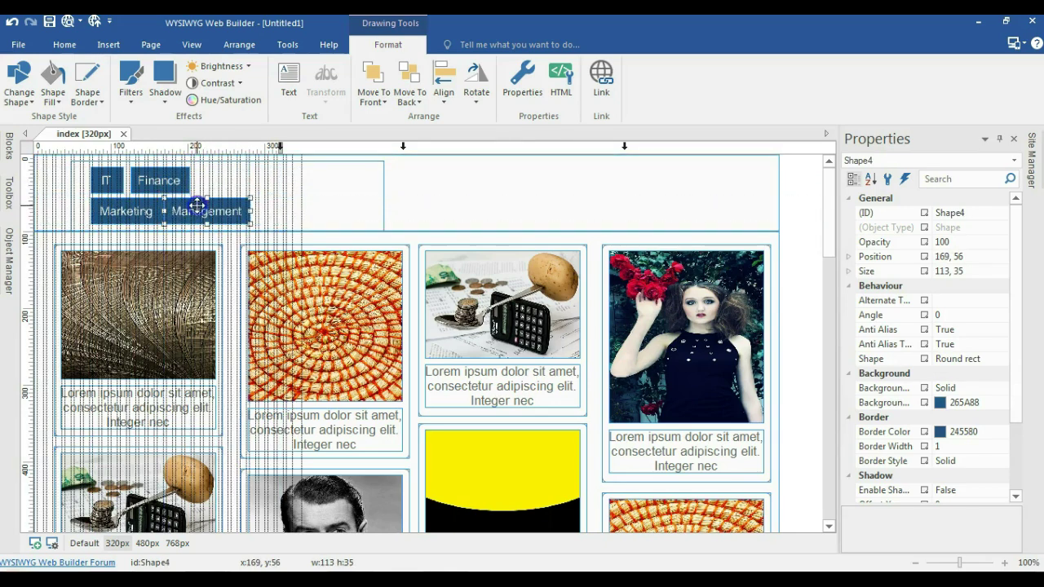
click(291, 187)
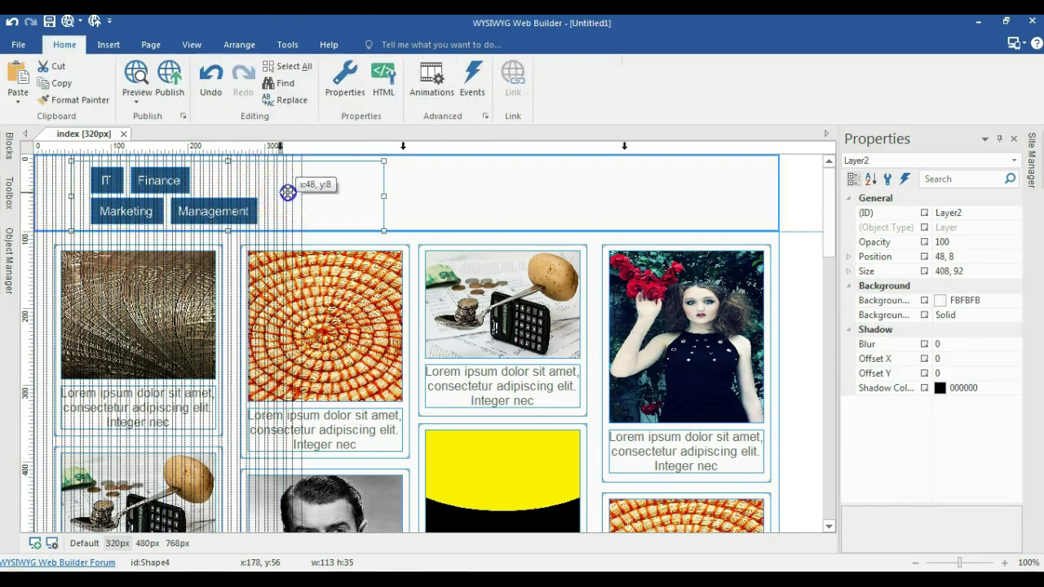
- Narrow the category-button layer to about 237 px and shift the IT and Finance buttons toward the middle above the second row
drag(383, 196, 267, 184)
click(68, 196)
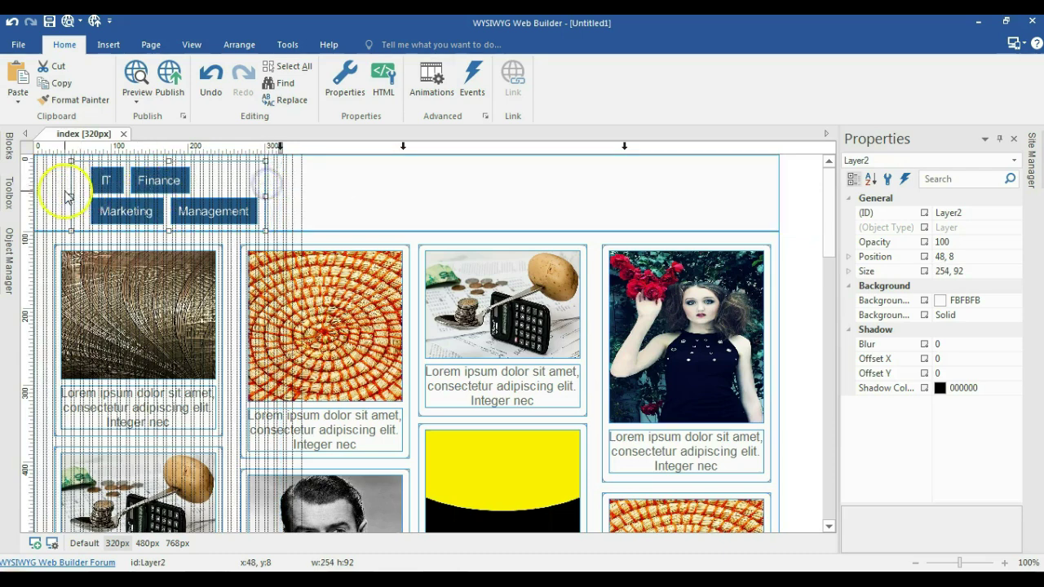
drag(68, 196, 83, 194)
click(95, 180)
mouse_move(144, 178)
mouse_down()
mouse_move(172, 176)
mouse_move(177, 186)
mouse_move(179, 171)
mouse_up()
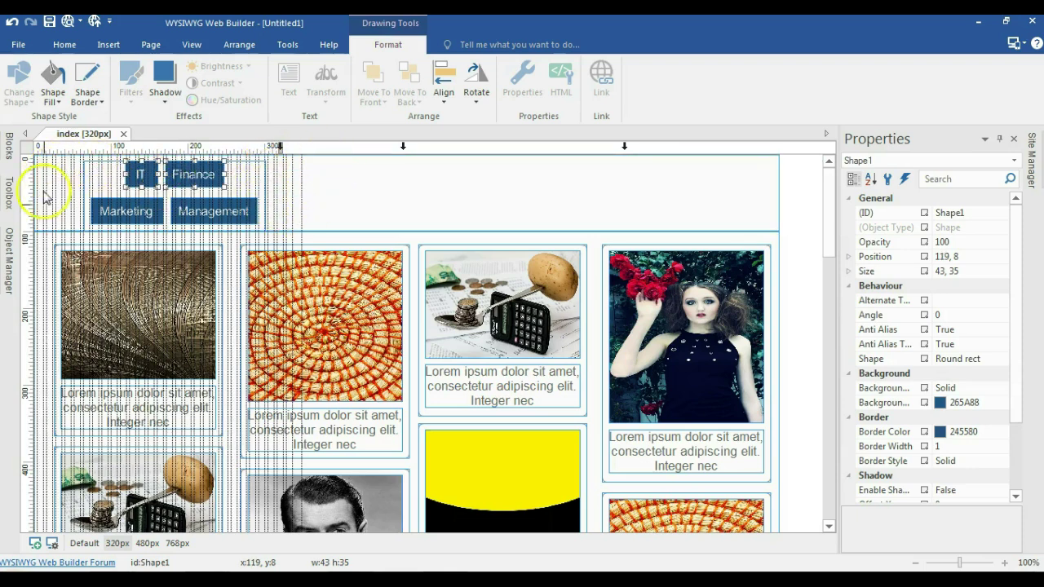
drag(202, 171, 203, 181)
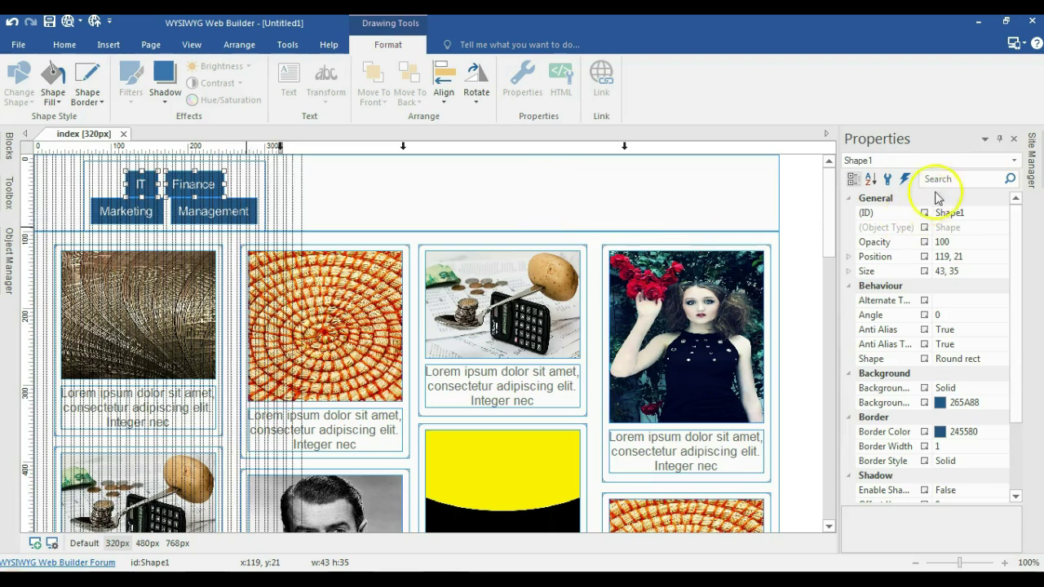
- Move the category-button layer to the empty canvas beside the page and place all four buttons inside it in two rows
click(998, 142)
mouse_move(252, 170)
mouse_down()
mouse_move(898, 249)
mouse_move(925, 231)
mouse_move(951, 233)
mouse_up()
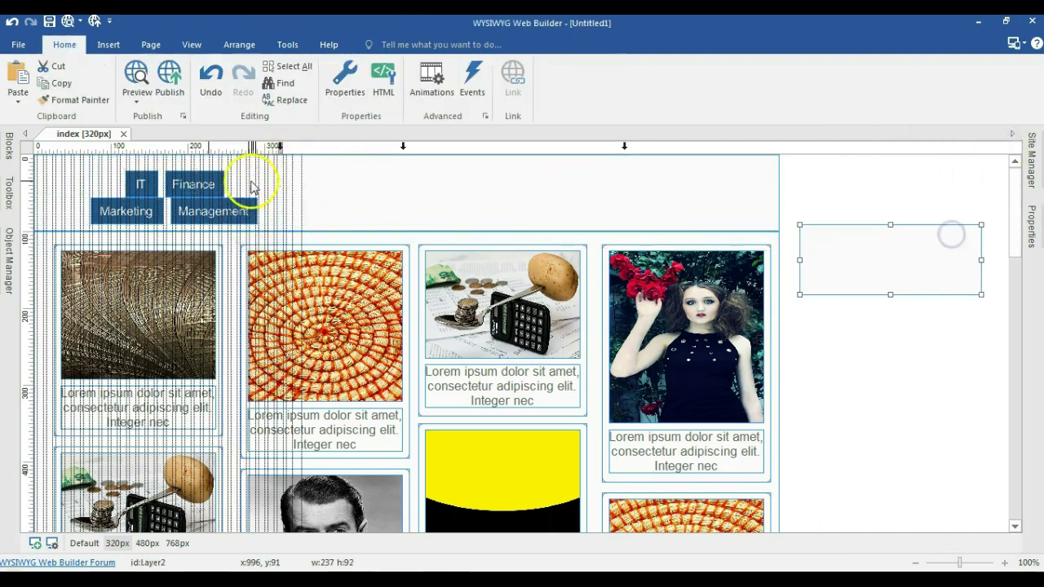
click(187, 183)
shift+click(146, 183)
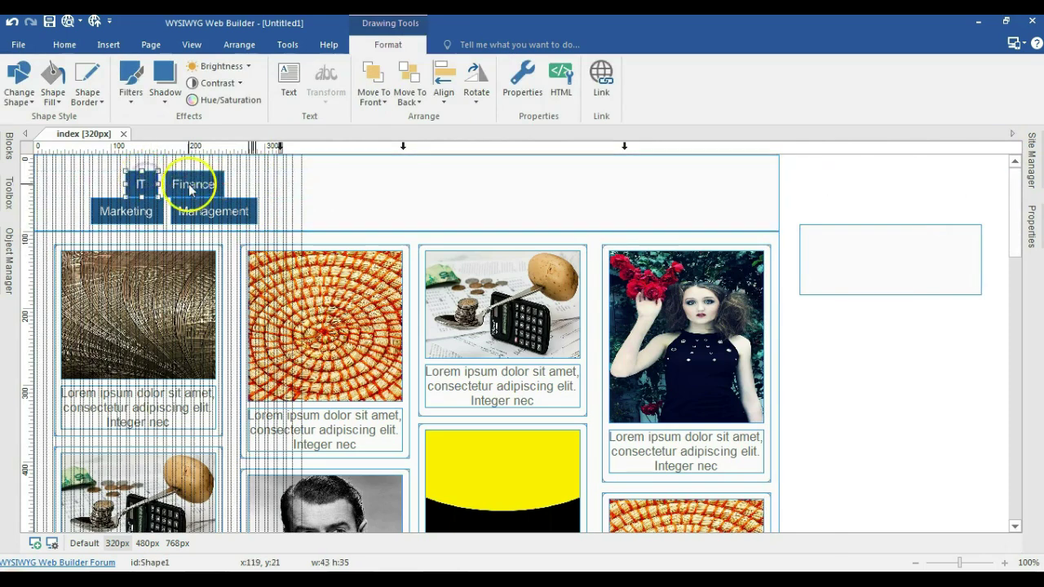
drag(180, 185, 903, 231)
click(798, 181)
click(127, 208)
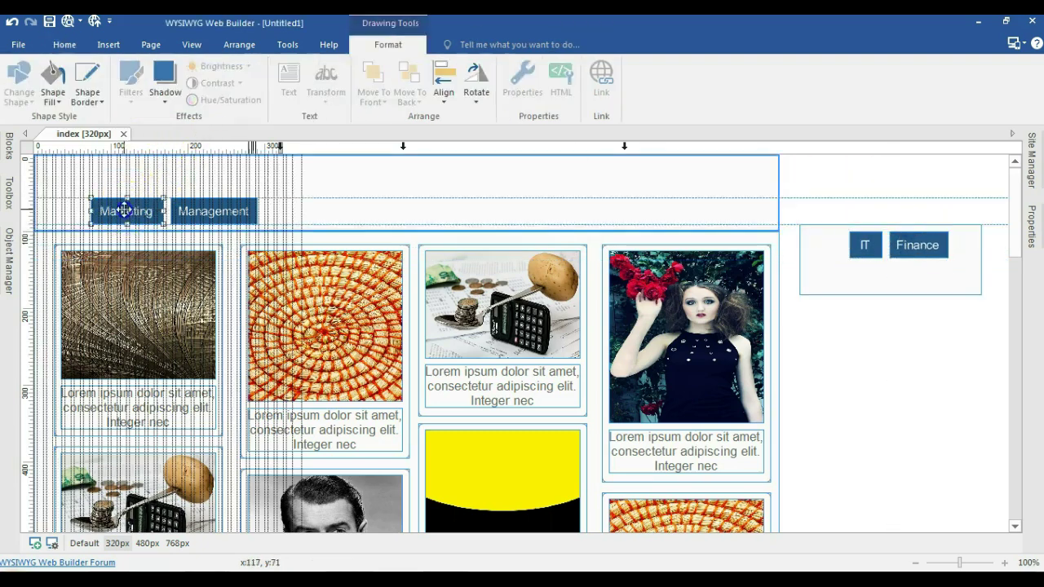
drag(229, 216, 959, 269)
- Make the category-button layer about 97 px high and space its two button rows apart, centering each row within the layer
click(893, 291)
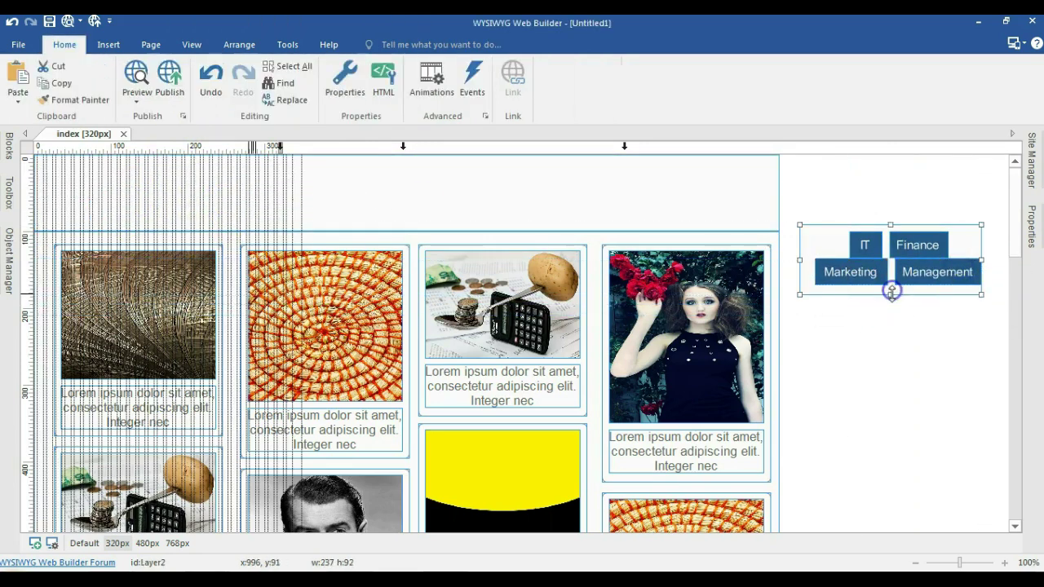
drag(893, 296, 906, 274)
click(914, 275)
drag(904, 276, 897, 245)
click(873, 249)
shift+click(904, 251)
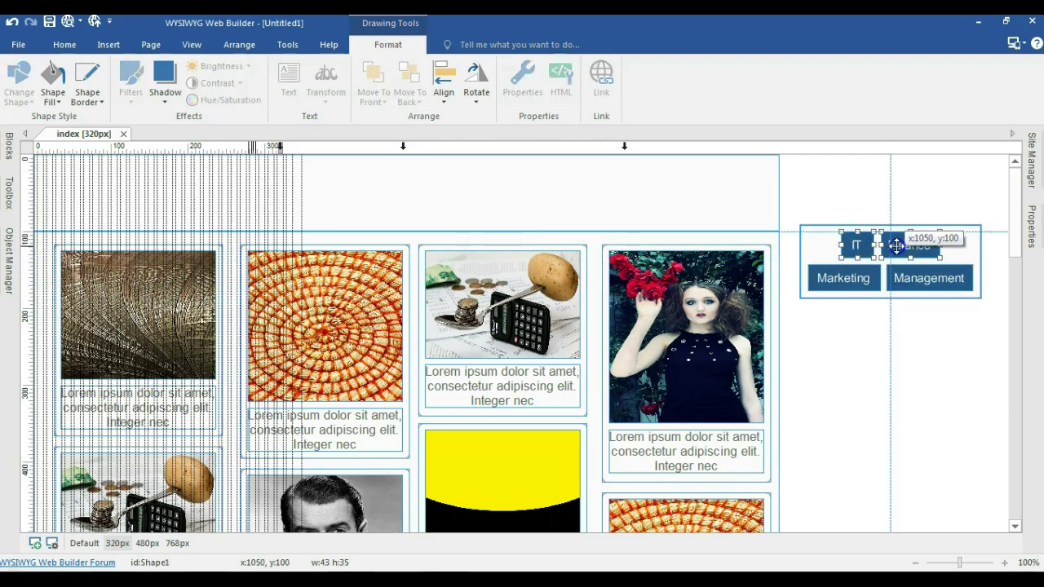
click(898, 322)
- Extend the header layer downward and move the layer holding the cards down to about y 117
click(601, 177)
click(525, 203)
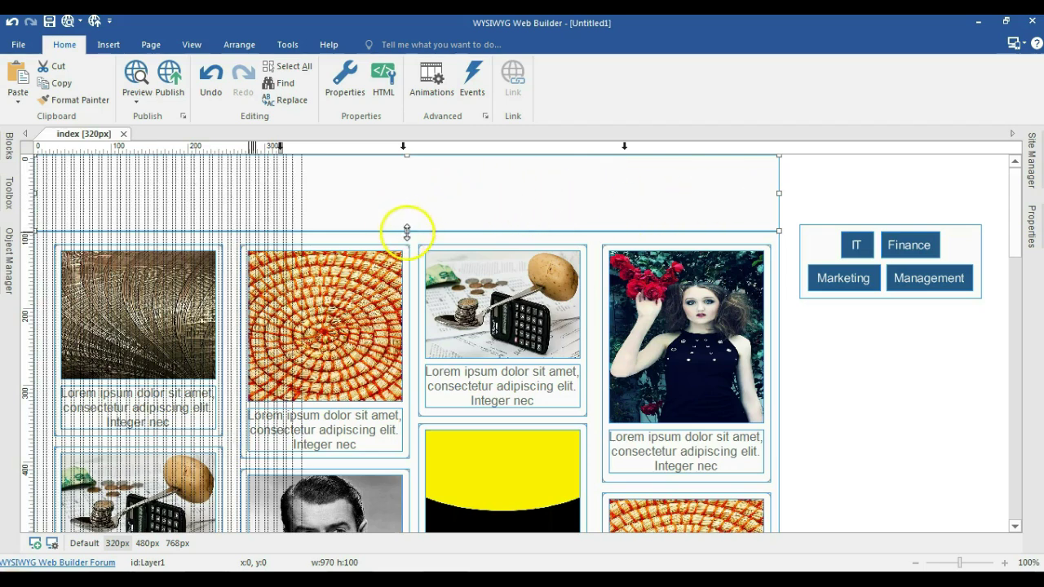
click(941, 413)
click(776, 299)
mouse_move(771, 302)
mouse_down()
mouse_move(771, 312)
mouse_move(770, 296)
mouse_up()
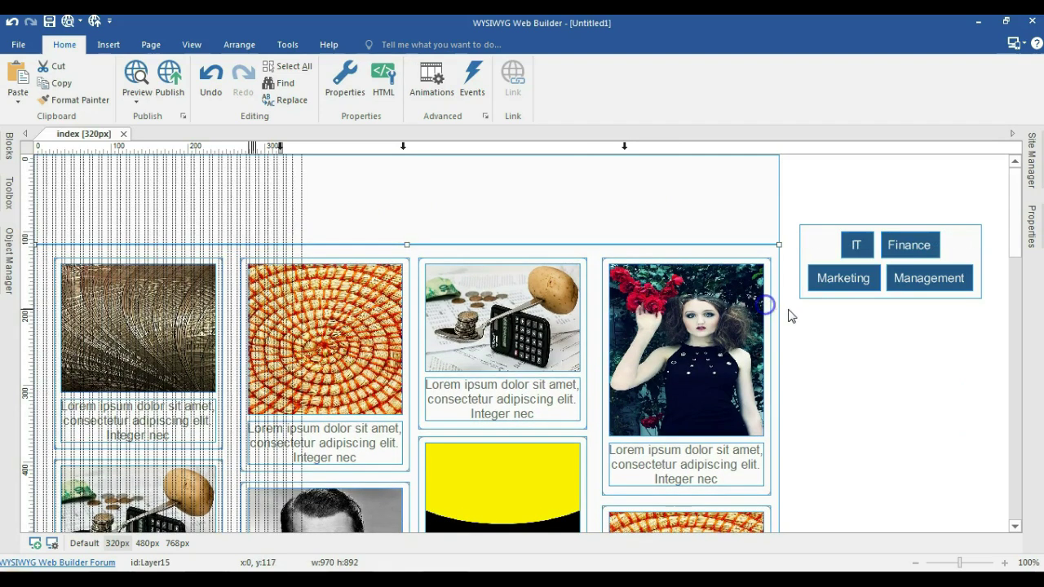
- Move the category-button layer into the header and narrow the header layer to the 320 px page width
click(938, 315)
drag(959, 270, 217, 160)
click(525, 217)
drag(781, 201, 282, 157)
- Center the category-button layer horizontally in the page at the 320 px breakpoint
right_click(228, 176)
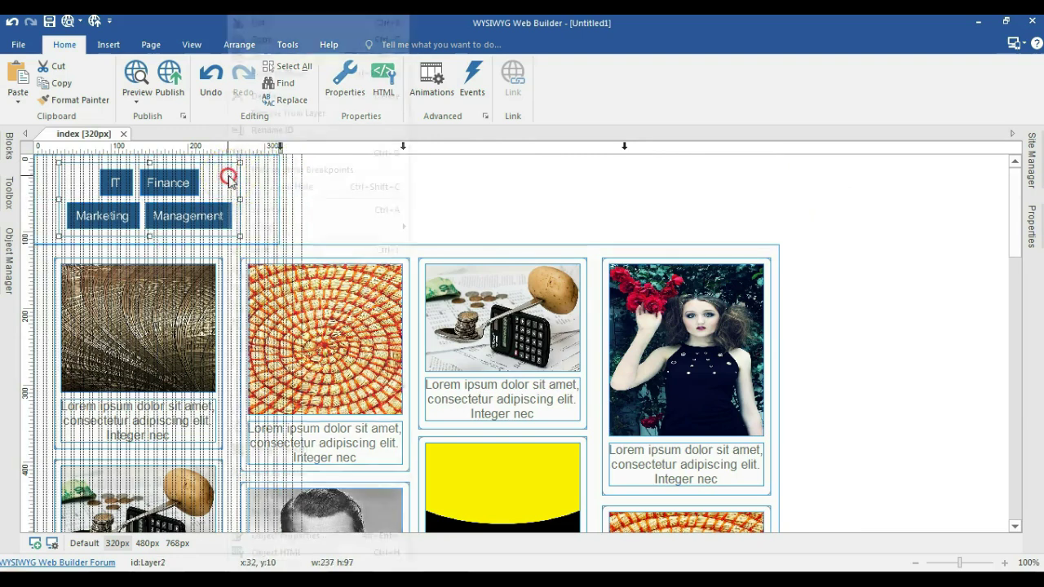
mouse_move(384, 387)
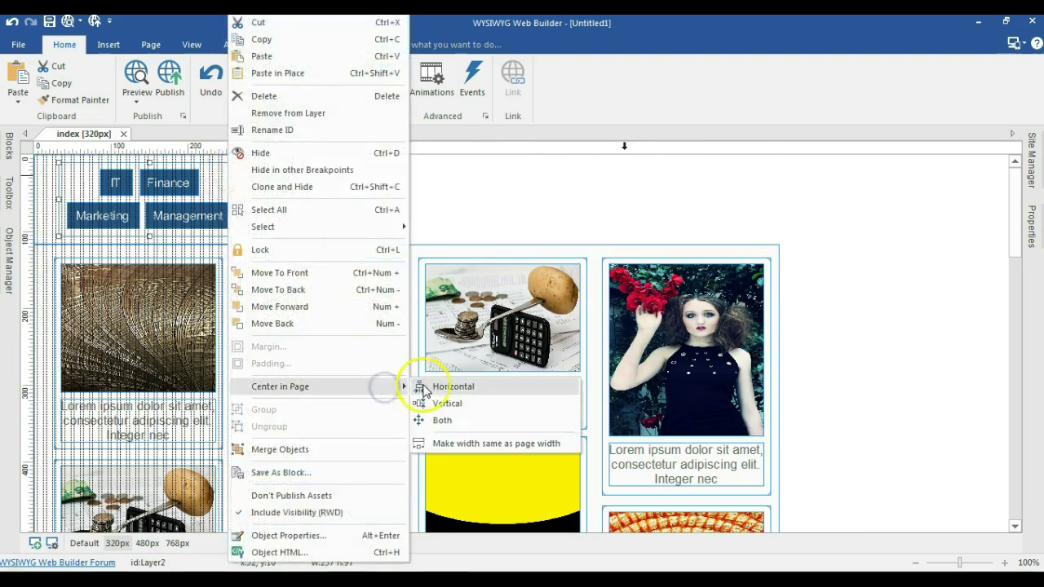
click(420, 387)
click(681, 207)
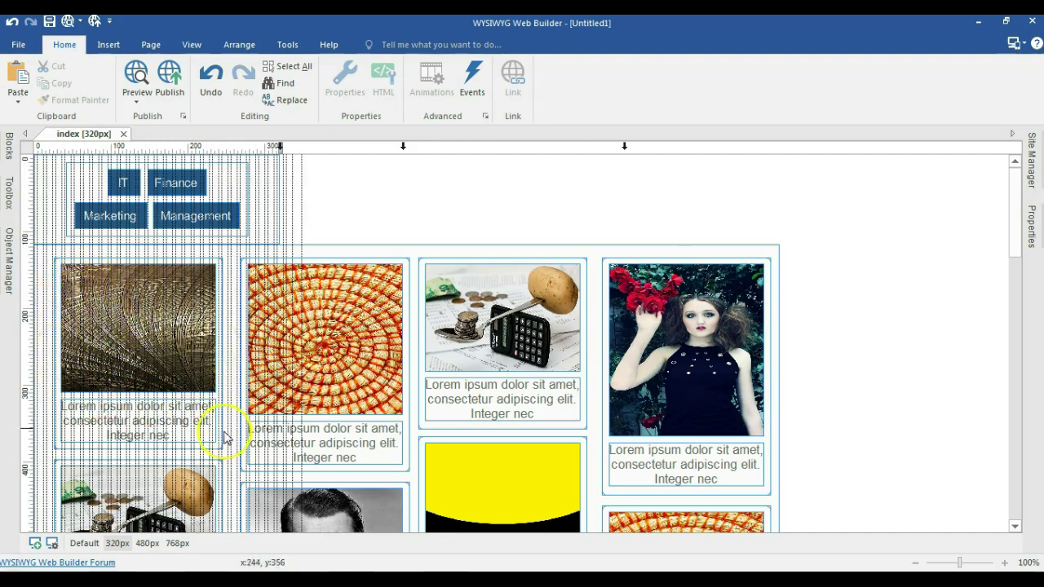
- Shrink the first card's image to about 147 px high and narrow its caption and image to the same width
click(189, 369)
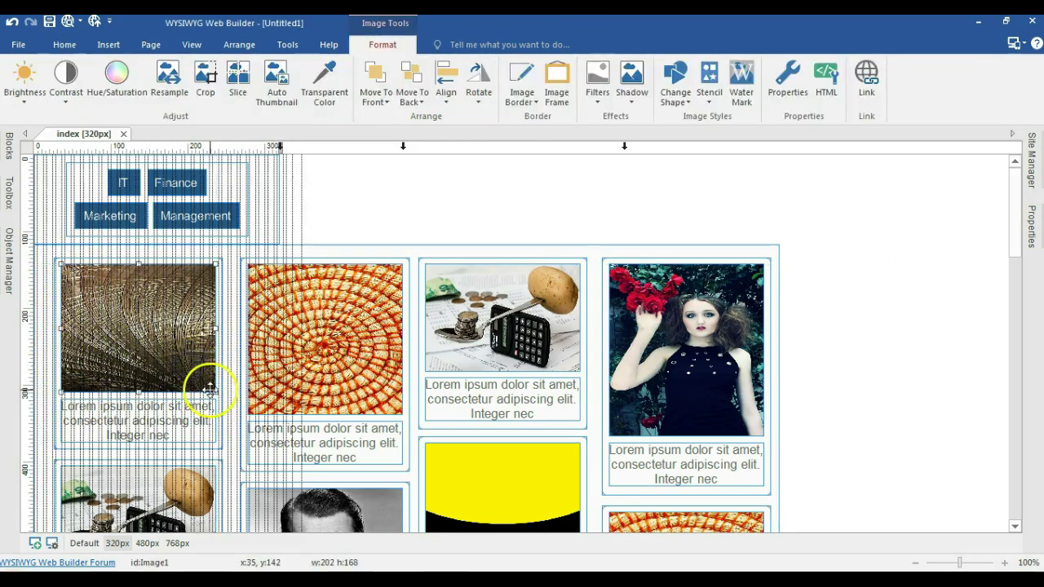
drag(216, 391, 189, 378)
drag(124, 319, 173, 327)
drag(135, 403, 136, 398)
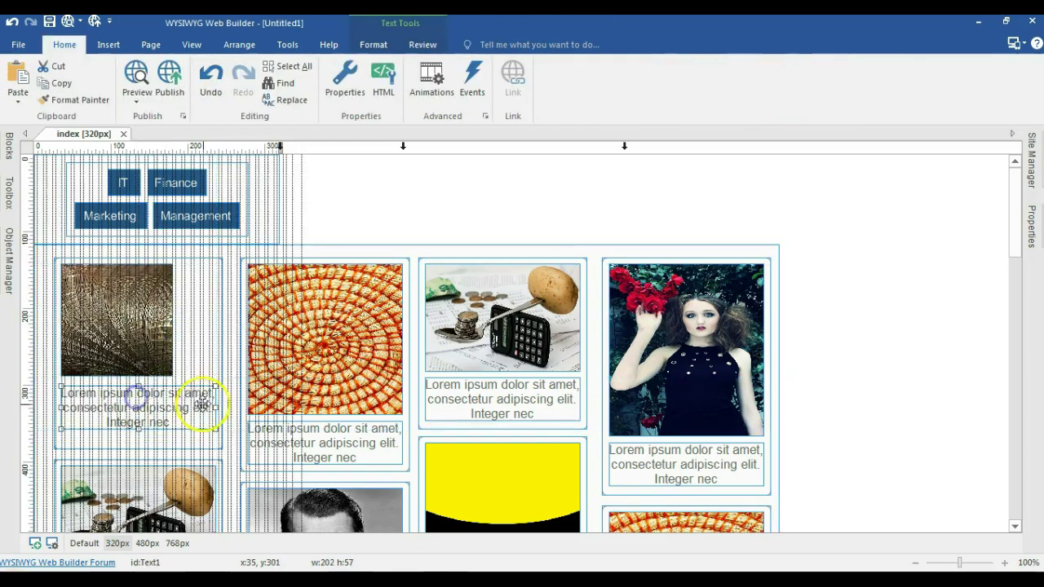
drag(214, 407, 193, 389)
click(169, 347)
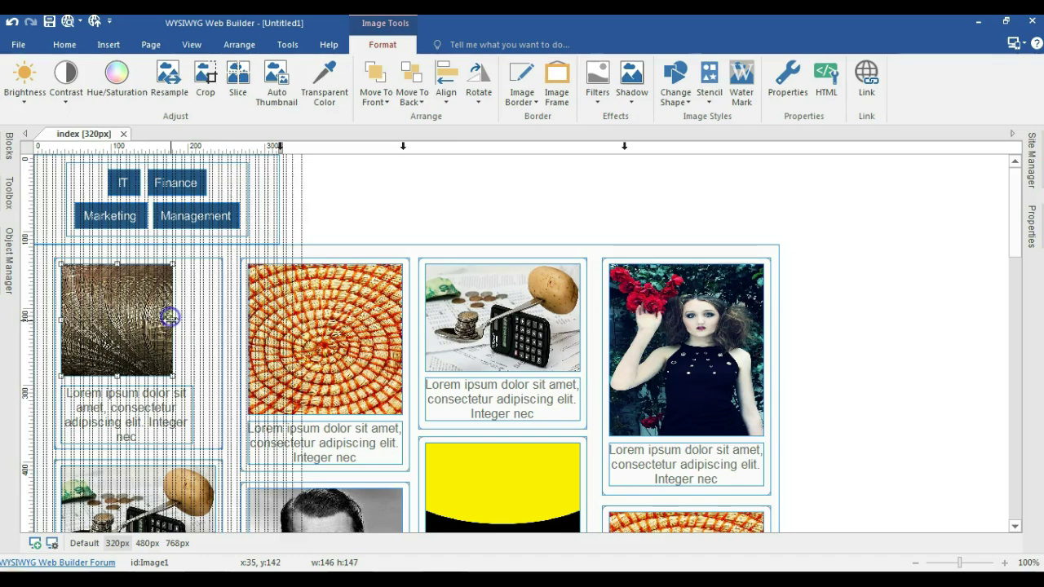
drag(173, 321, 193, 325)
- Narrow the first card's layer to about 199 px to fit its image and caption
click(204, 325)
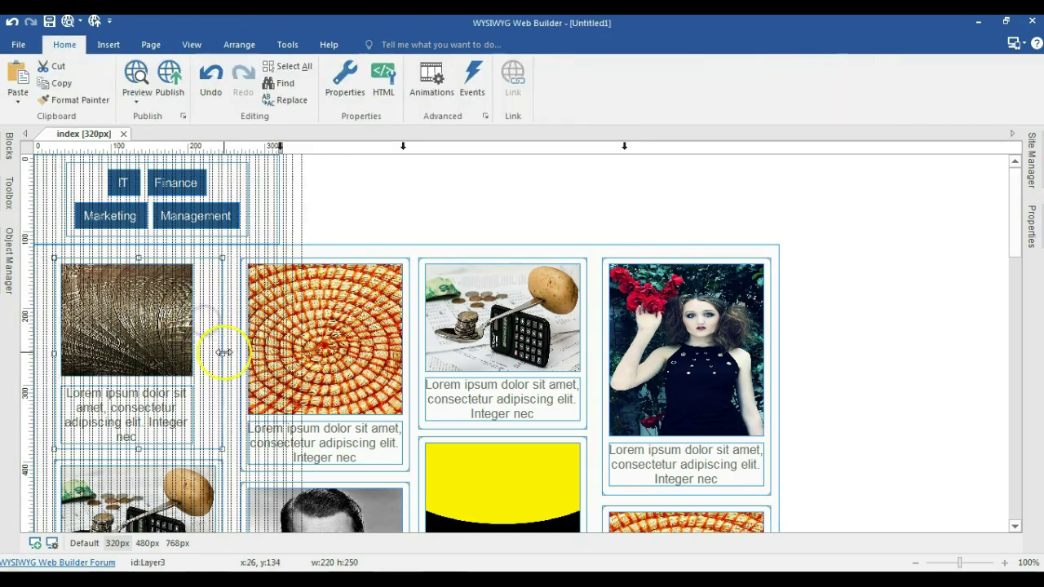
drag(223, 355, 202, 348)
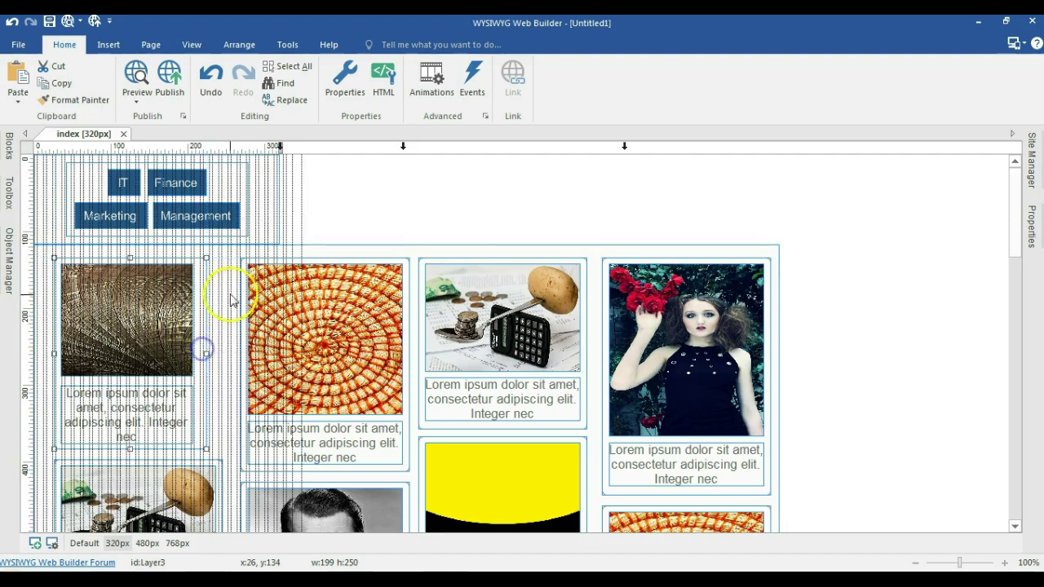
click(341, 204)
- Compare the first card in the default and 320 px layouts, and preview the default page in the browser
click(282, 149)
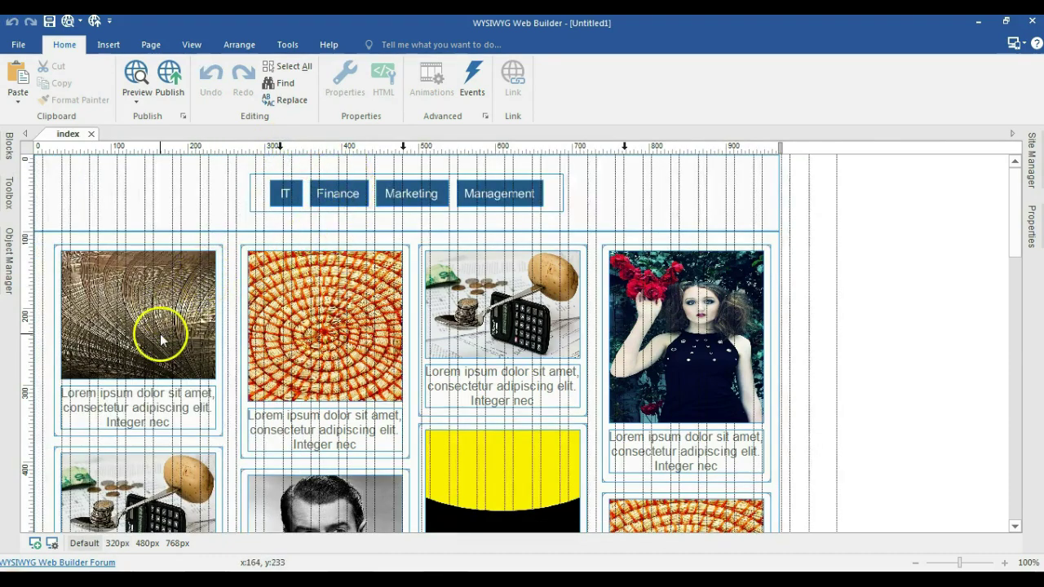
click(273, 149)
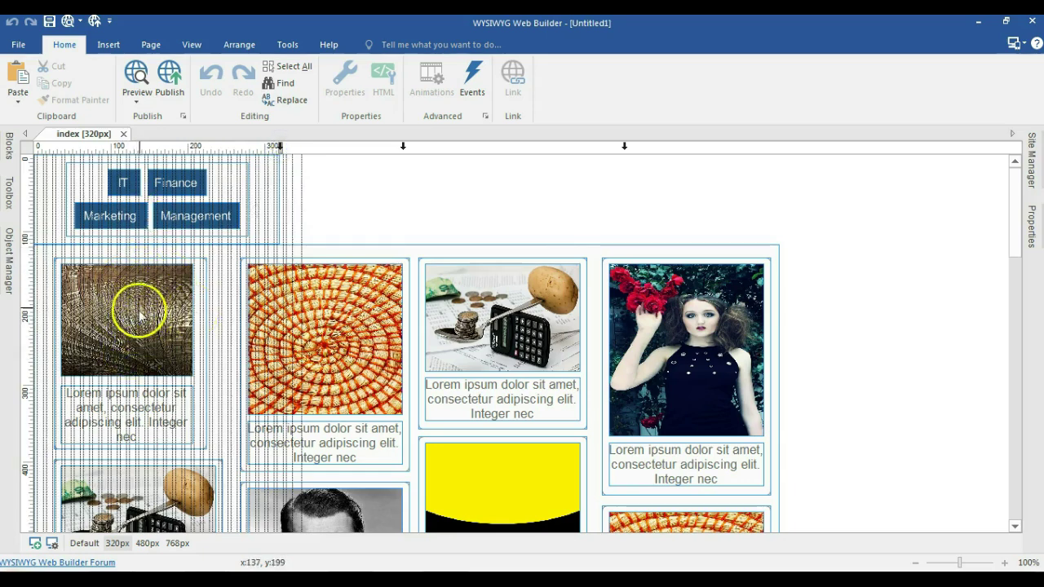
click(279, 148)
key(F5)
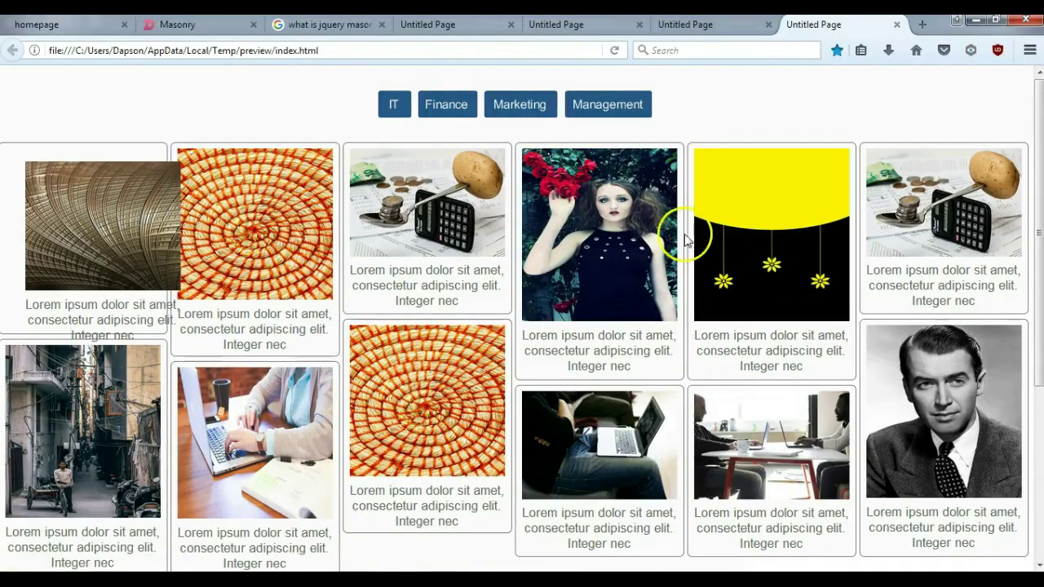
scroll(194, 244, down, 2)
scroll(196, 241, up, 2)
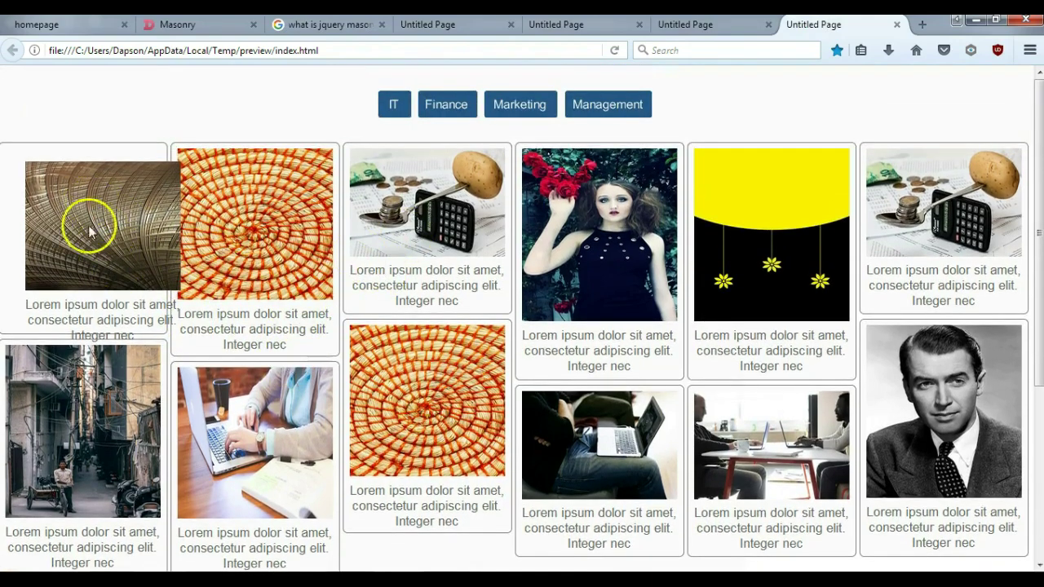
click(980, 23)
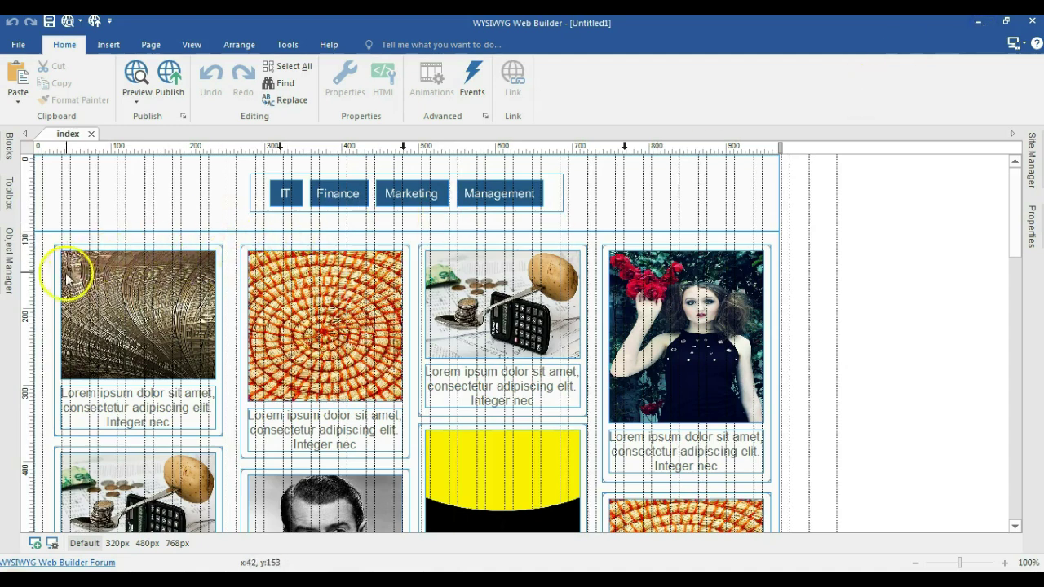
- Place the first card's image and caption back inside its layer on the canvas beside the page, and return the card to its original spot
drag(57, 278, 814, 250)
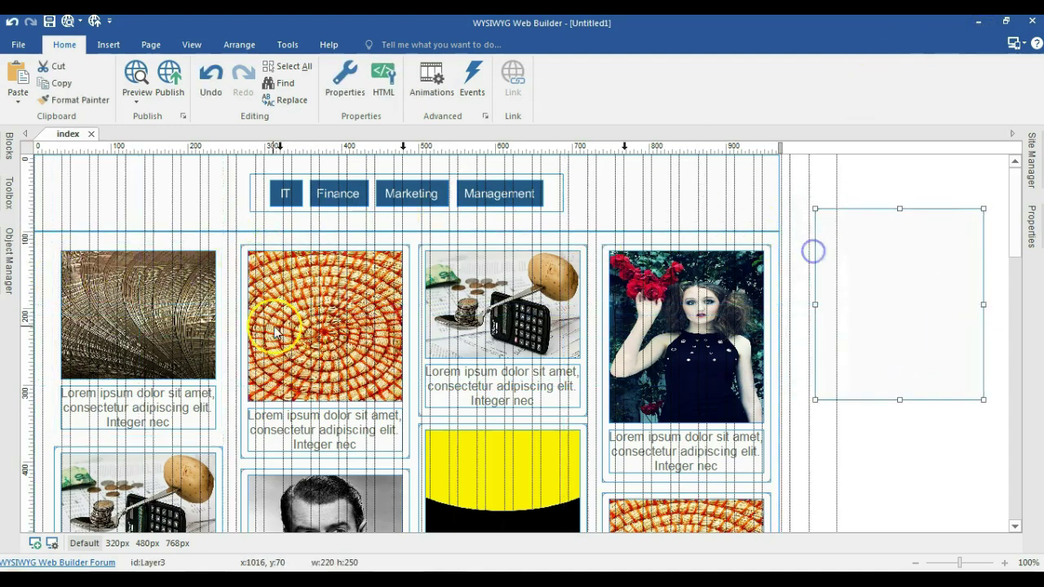
click(181, 326)
drag(139, 343, 394, 339)
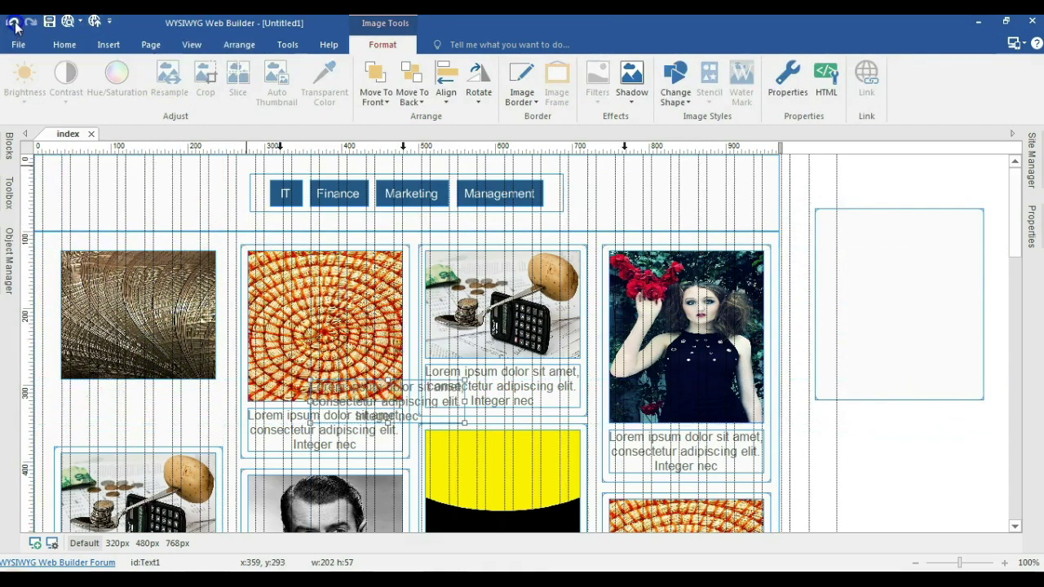
key(ctrl+z)
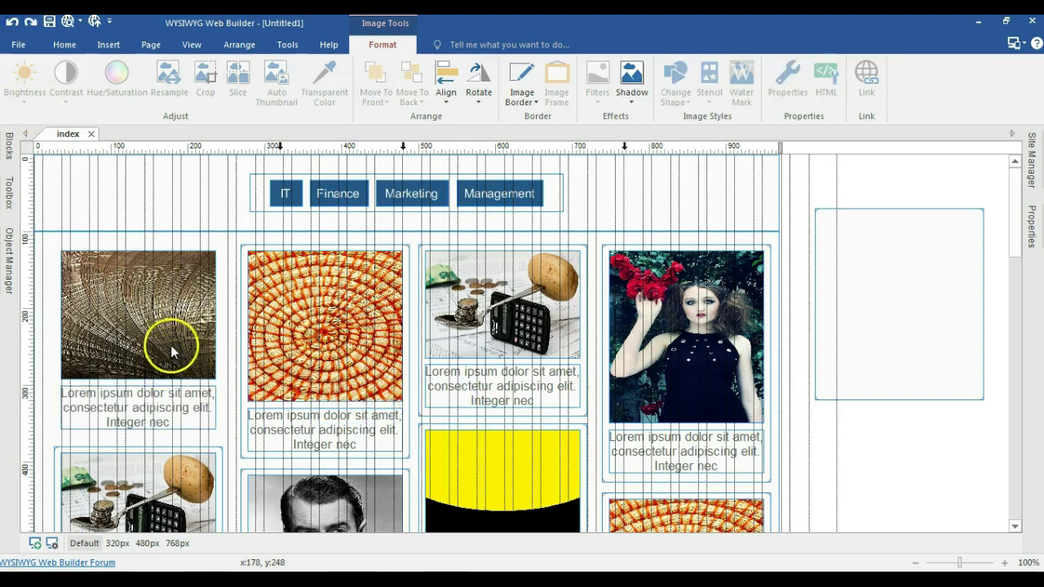
click(170, 346)
drag(140, 334, 895, 300)
drag(921, 212, 87, 216)
click(926, 408)
- Preview the page in the browser, check the card arrangement, and open Responsive Design Mode
key(F5)
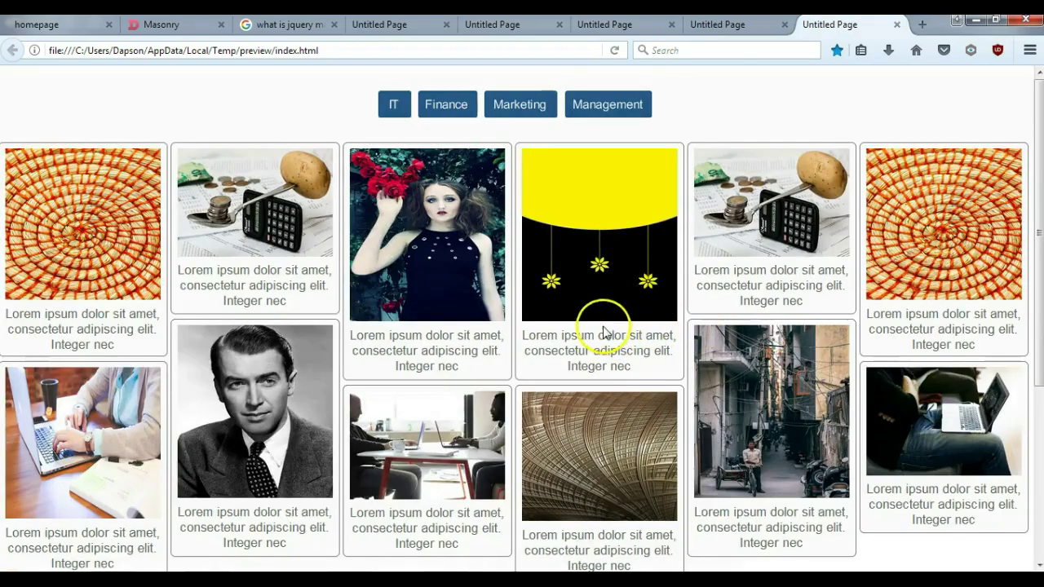
scroll(443, 258, down, 5)
scroll(426, 251, up, 5)
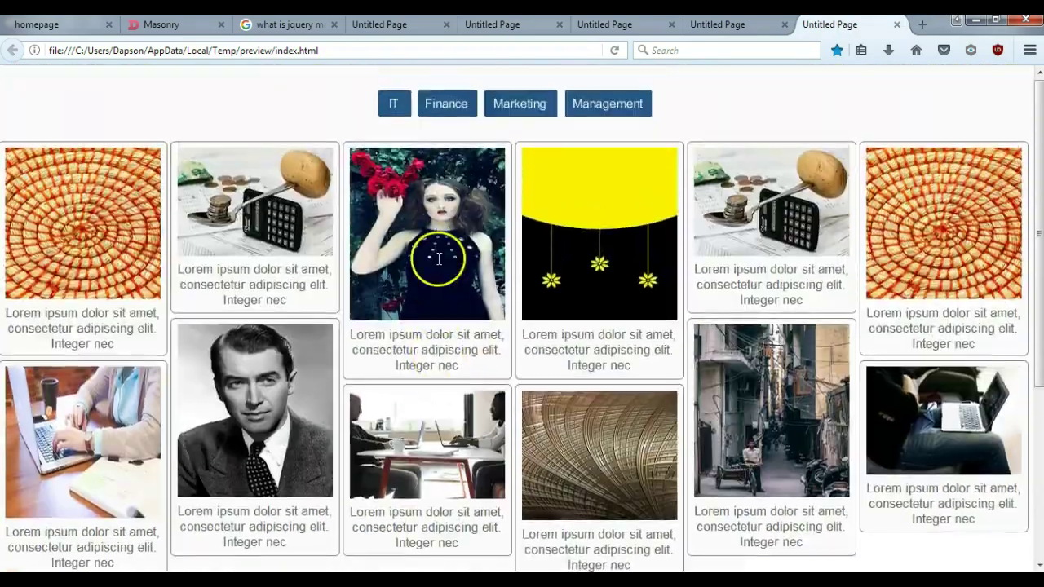
click(1029, 53)
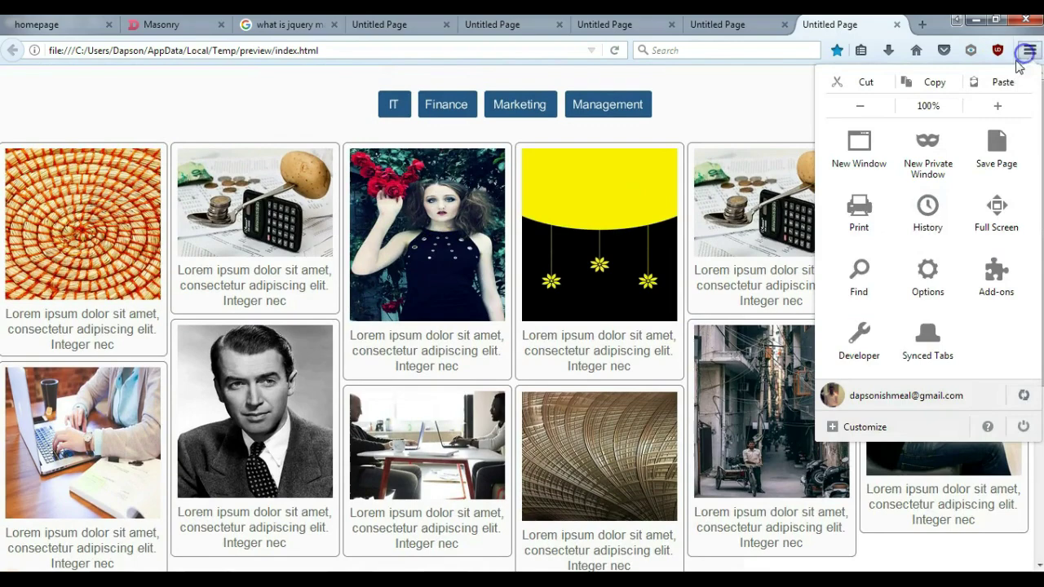
click(865, 341)
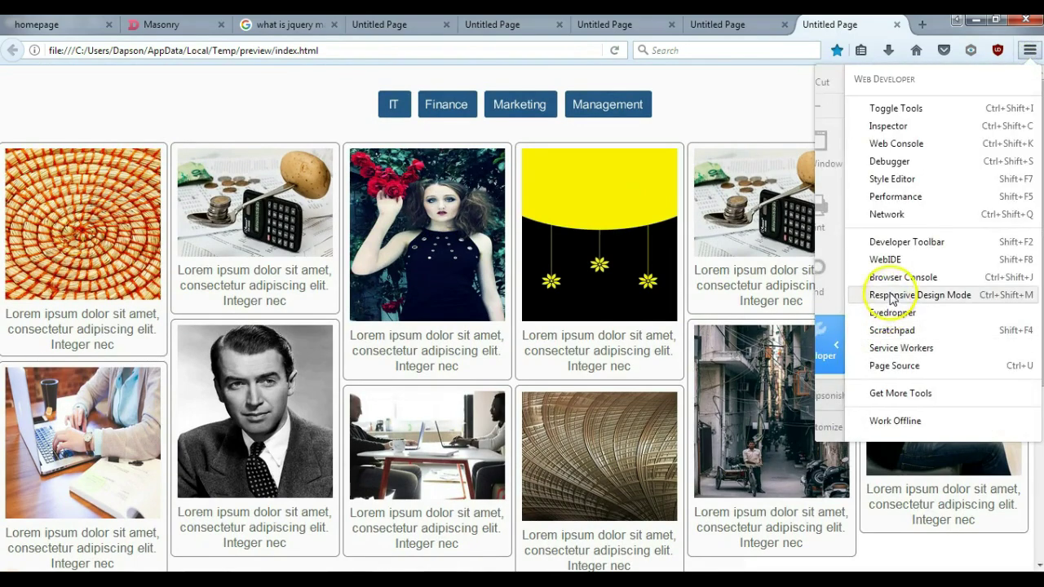
click(889, 294)
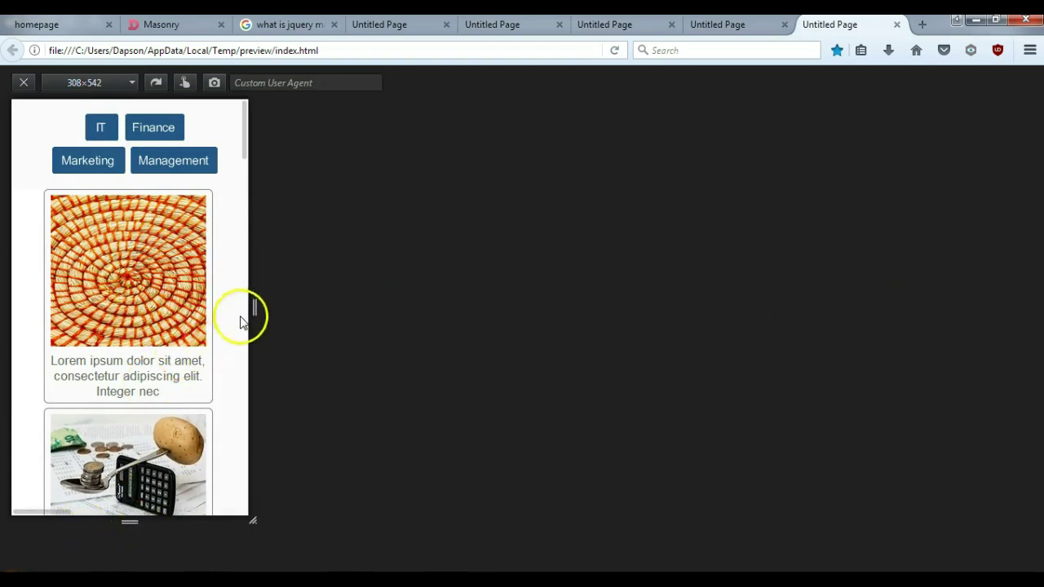
- Widen the preview viewport to about 532 px and 870 px, and examine how the cards rearrange at each width
drag(253, 304, 423, 334)
scroll(139, 326, down, 4)
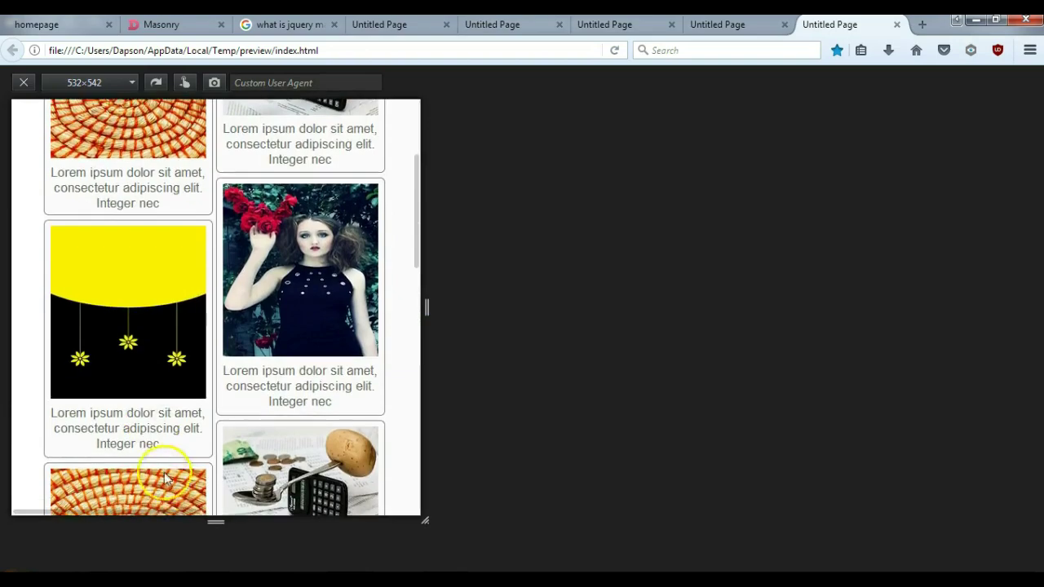
scroll(226, 385, down, 12)
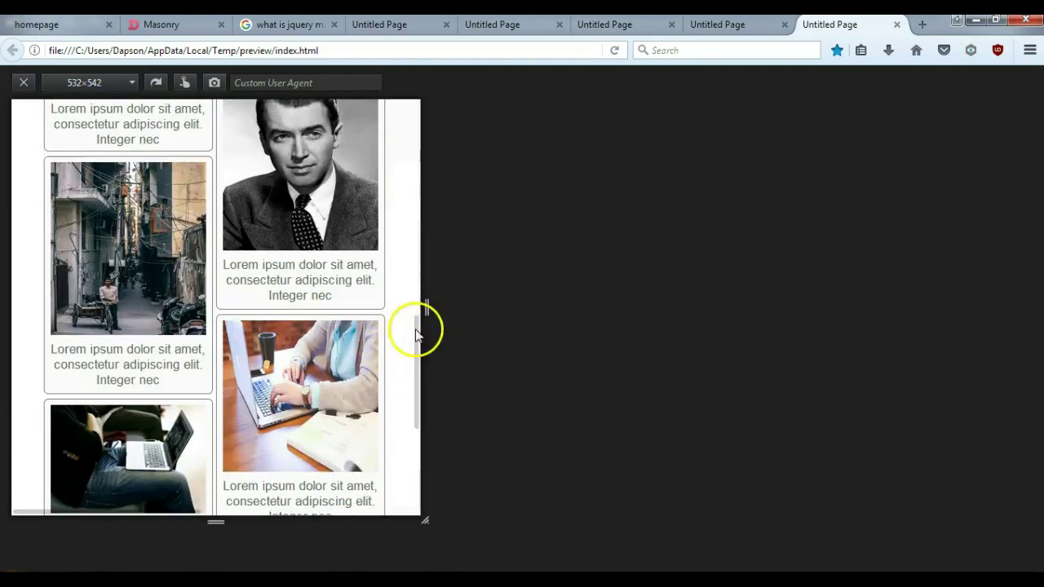
drag(428, 310, 690, 351)
scroll(645, 366, up, 10)
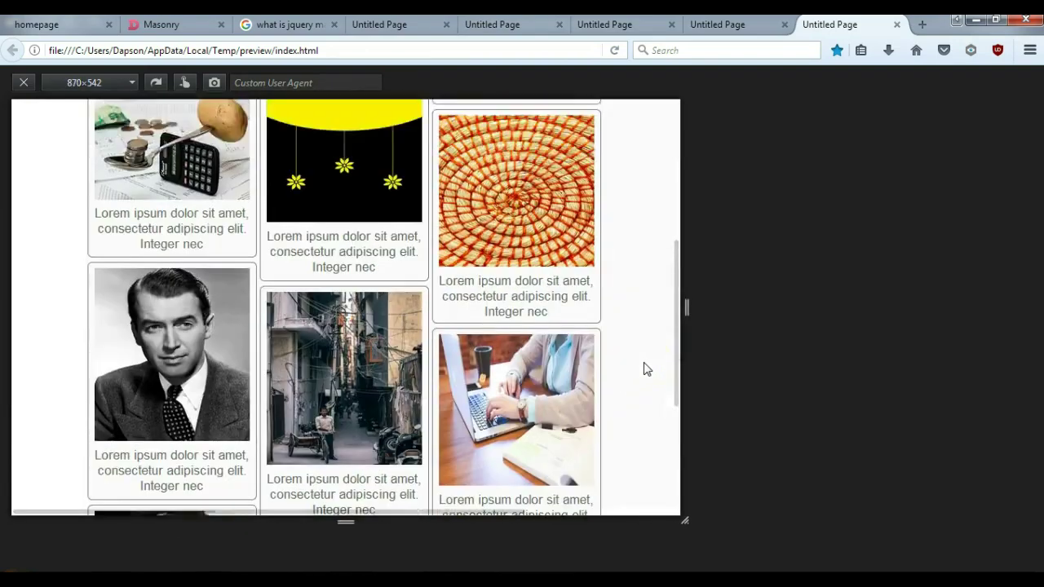
scroll(637, 367, down, 10)
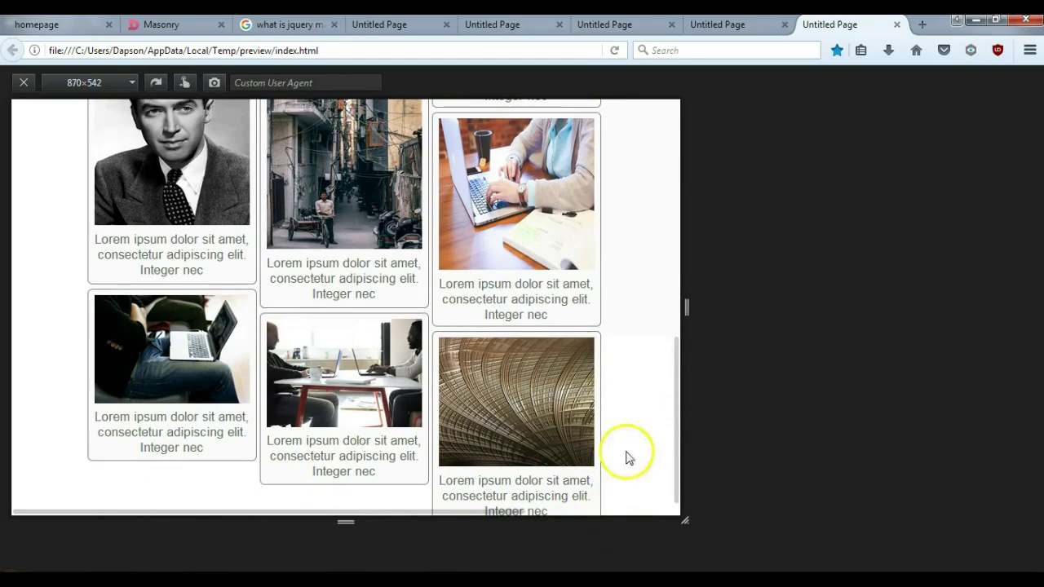
click(977, 21)
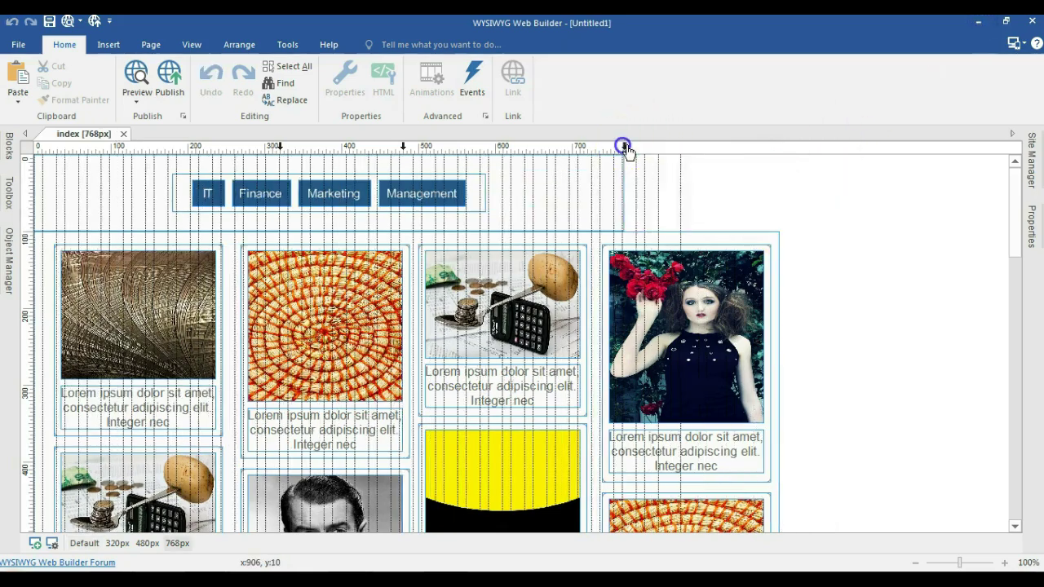
- Move the jQuery Masonry Extension object to the page's left edge below the cards at the 768, 480 and 320 px breakpoints
scroll(608, 245, down, 10)
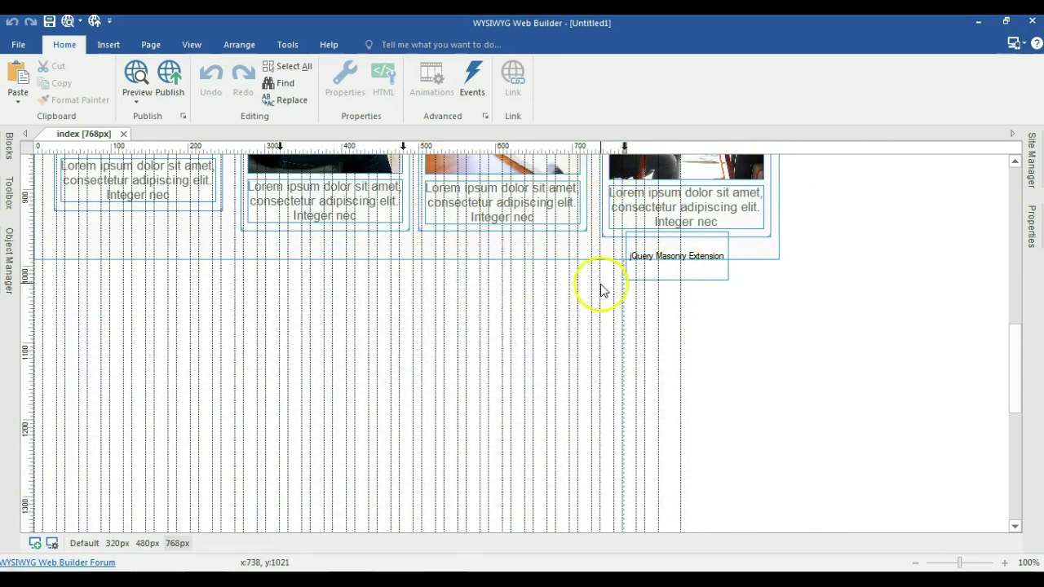
drag(640, 269, 95, 265)
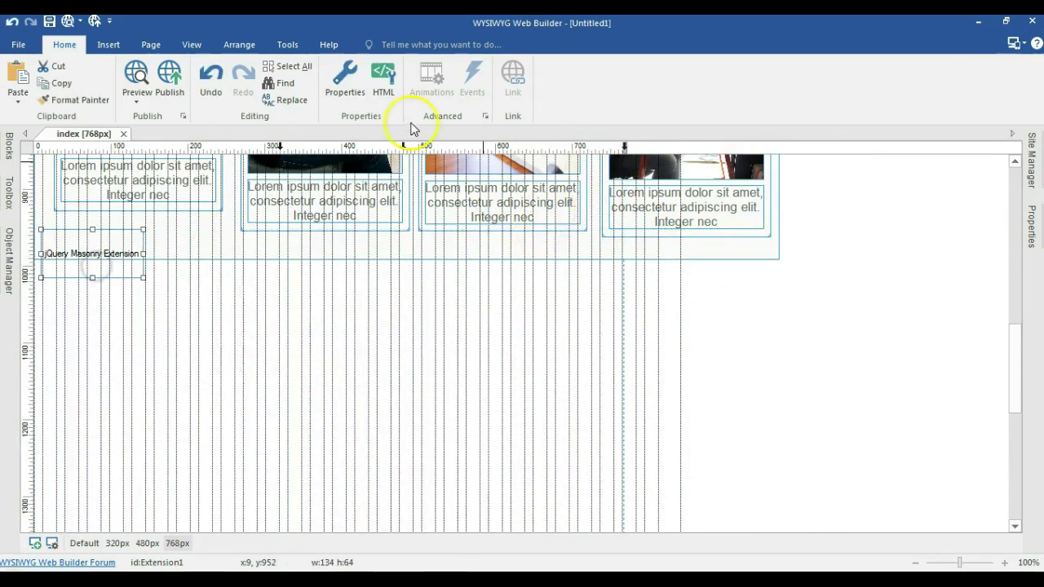
click(402, 146)
click(651, 275)
drag(650, 275, 50, 271)
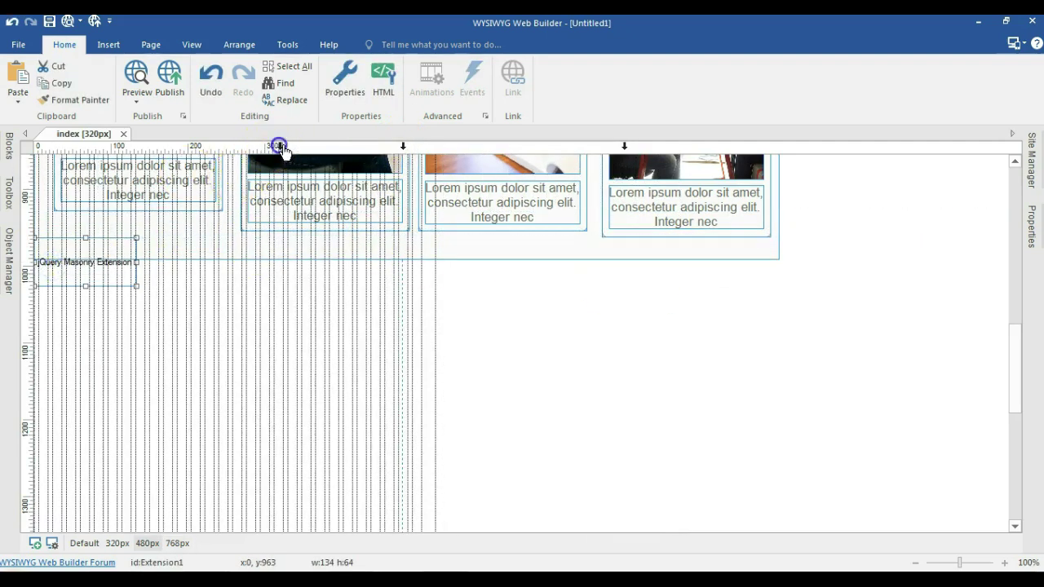
click(279, 146)
mouse_move(702, 280)
mouse_down()
mouse_move(175, 246)
mouse_move(93, 275)
mouse_move(124, 284)
mouse_up()
click(164, 291)
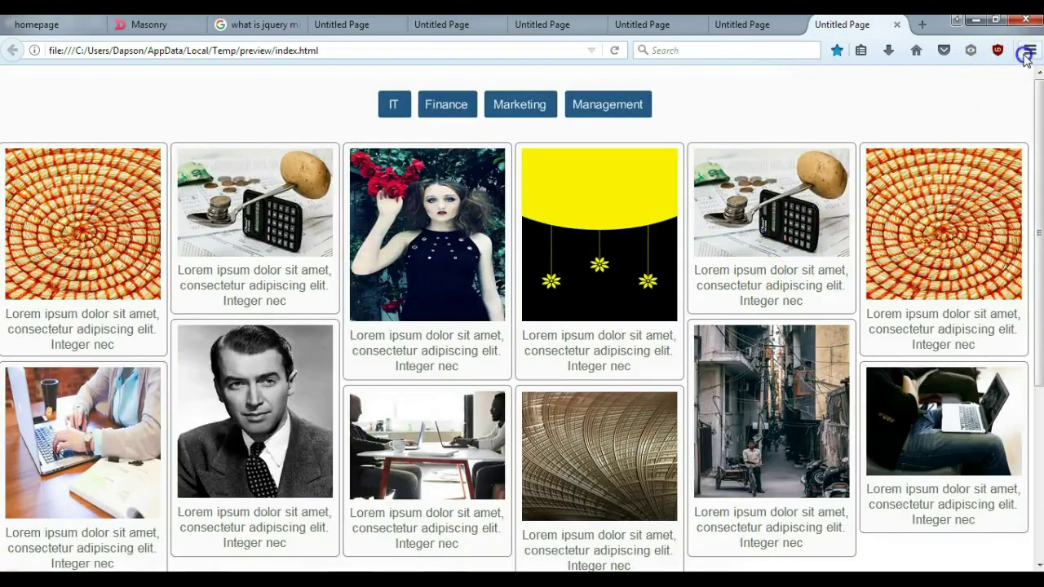
- Preview the page in Responsive Design Mode, narrow the viewport to about 417 px, and examine the card layout and horizontal overflow
click(1026, 54)
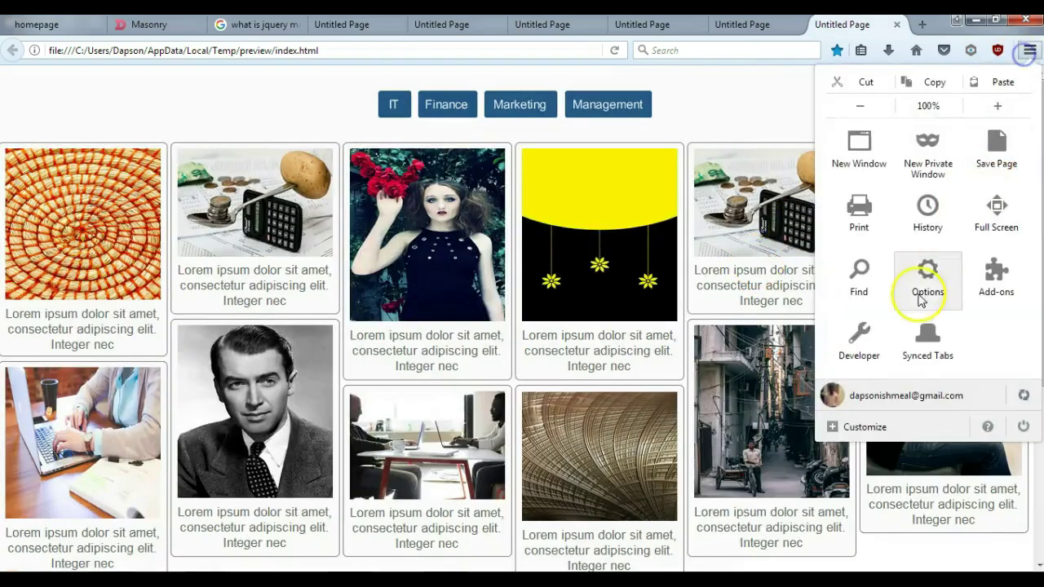
click(858, 341)
click(920, 297)
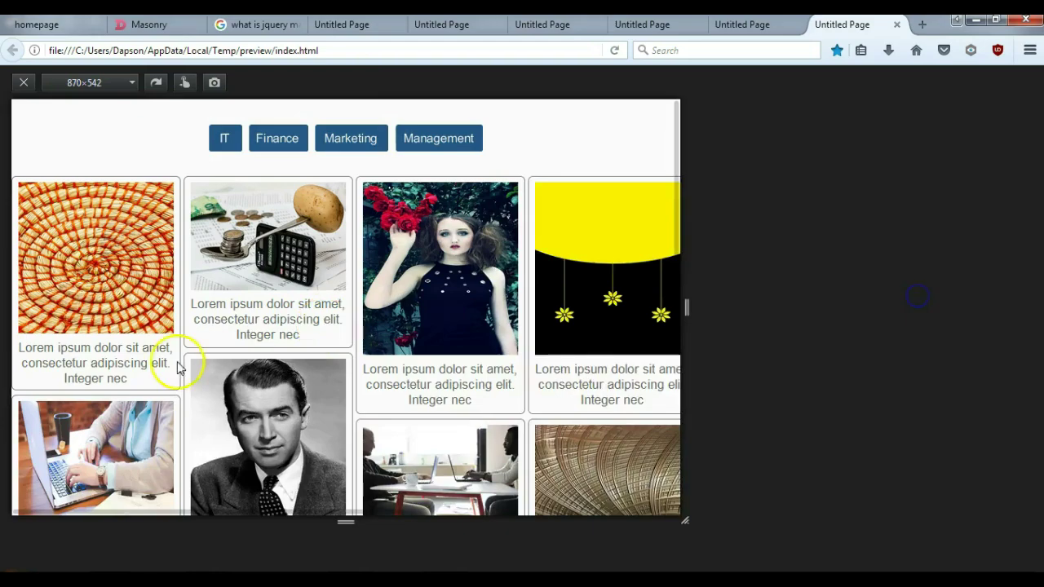
scroll(77, 342, down, 3)
drag(685, 304, 339, 269)
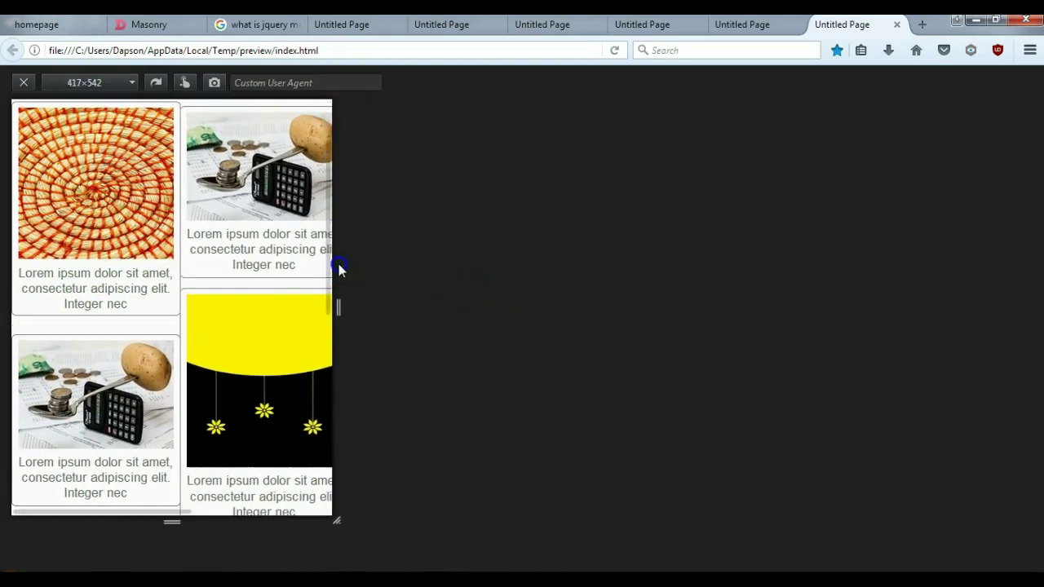
scroll(276, 351, down, 5)
scroll(270, 368, up, 3)
scroll(207, 509, down, 3)
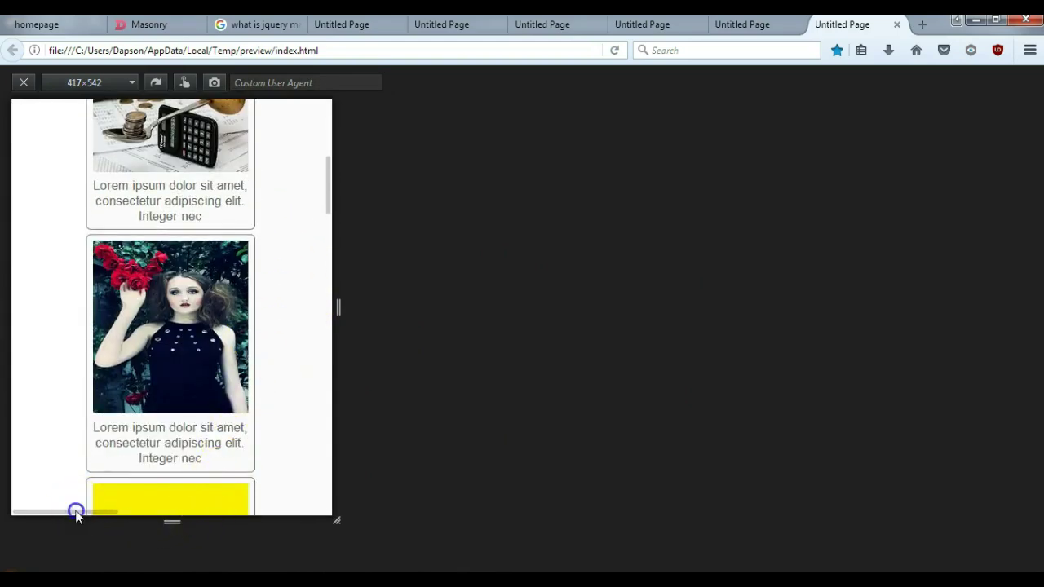
drag(76, 512, 111, 512)
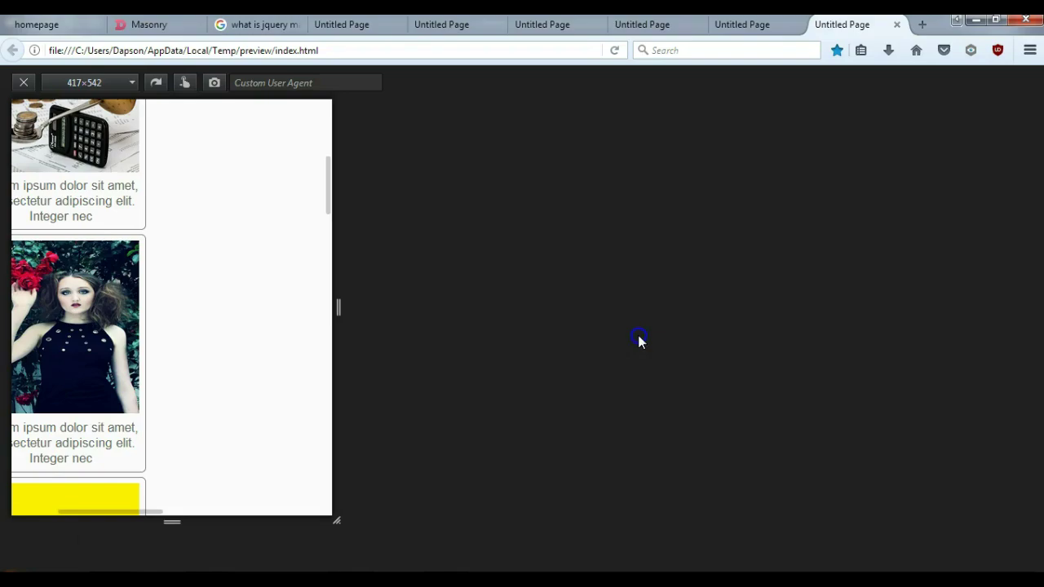
- Examine the card arrangement in the reference homepage preview at 837 px wide, then return to the page editor
click(980, 29)
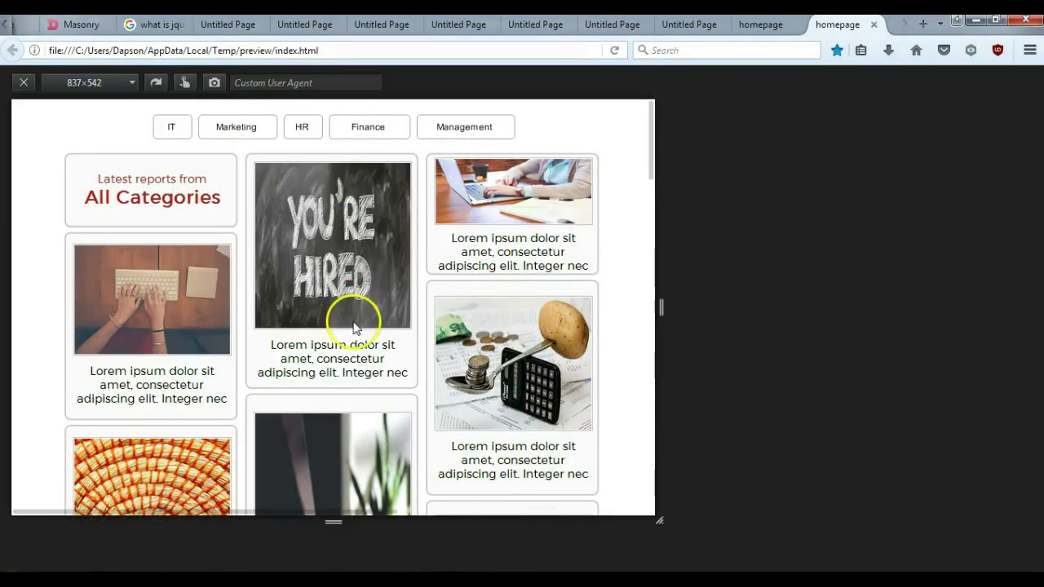
scroll(354, 326, down, 10)
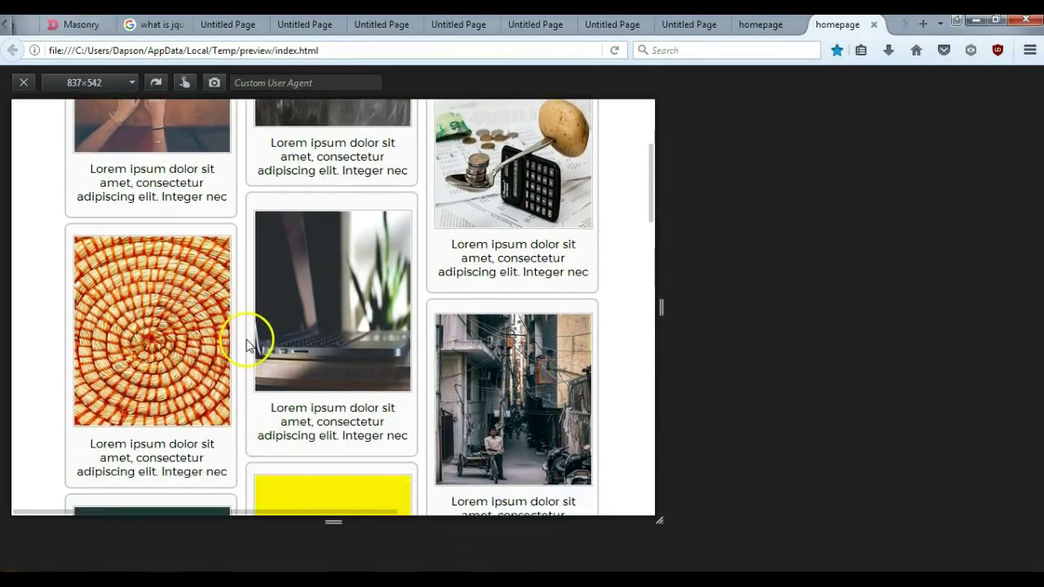
scroll(224, 294, up, 10)
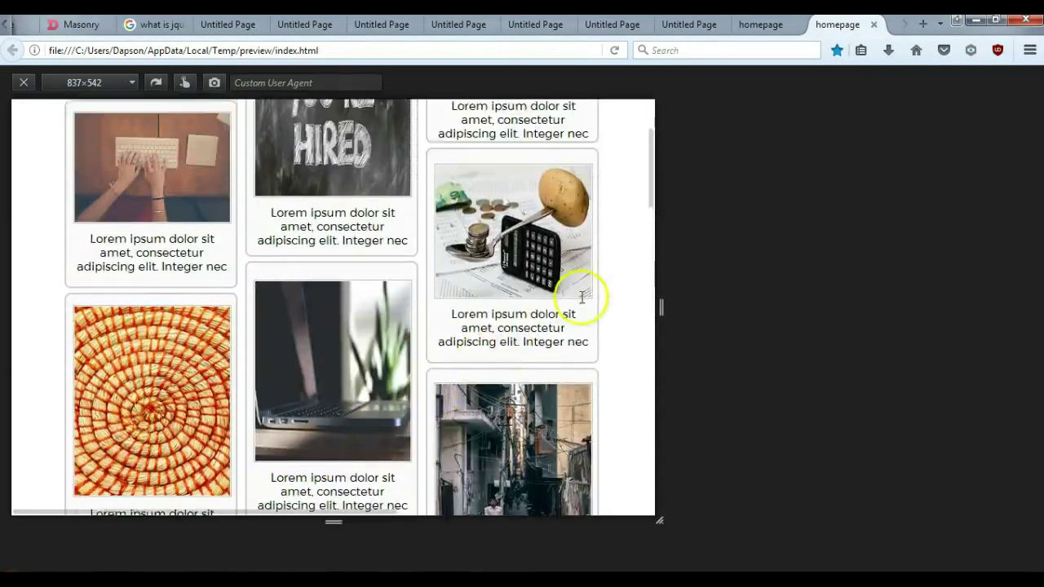
click(976, 25)
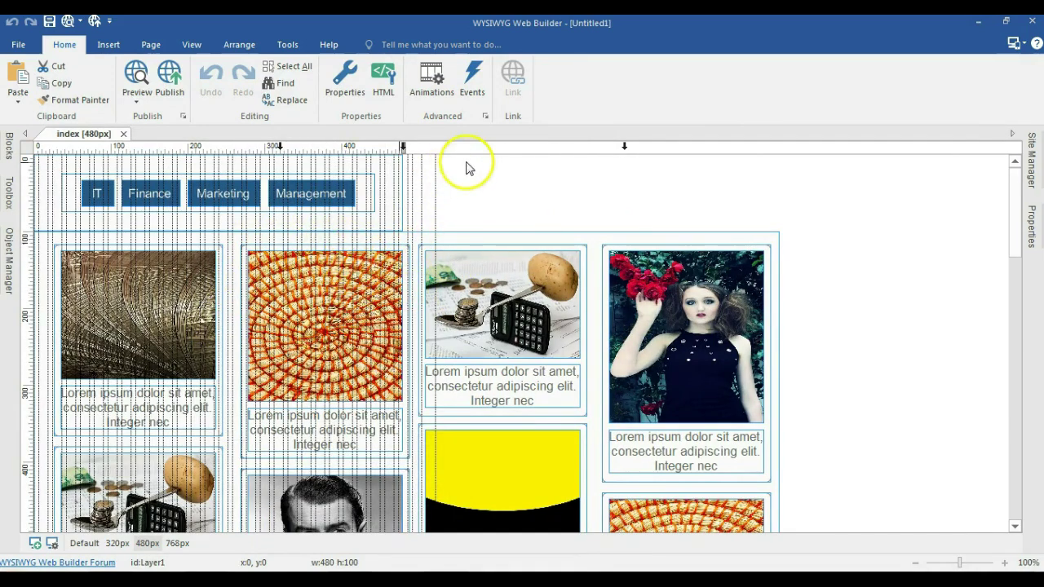
- Switch the index page to the Default view and preview it in the browser to check the card order
click(456, 199)
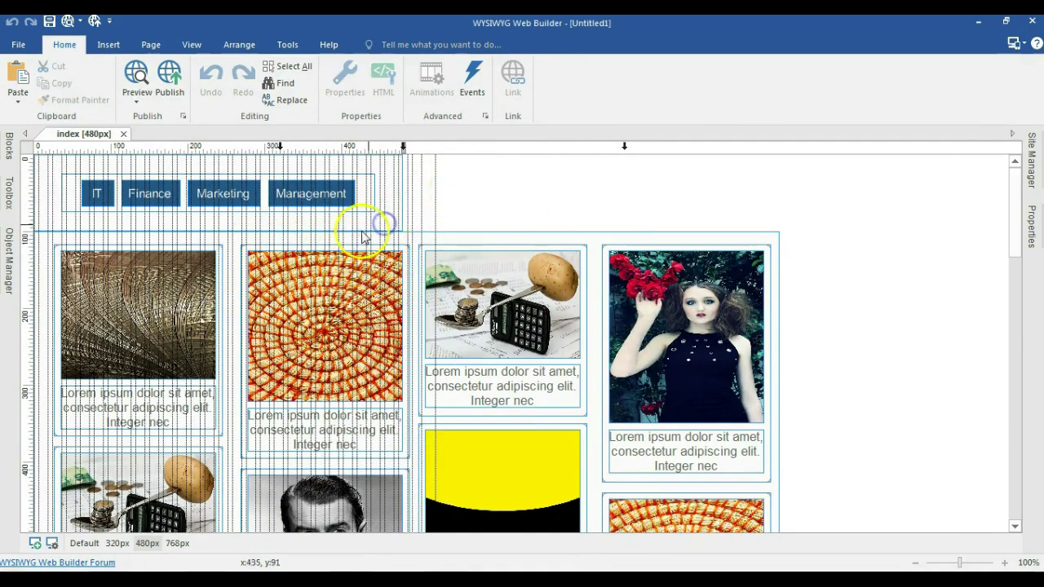
click(403, 147)
scroll(651, 213, down, 2)
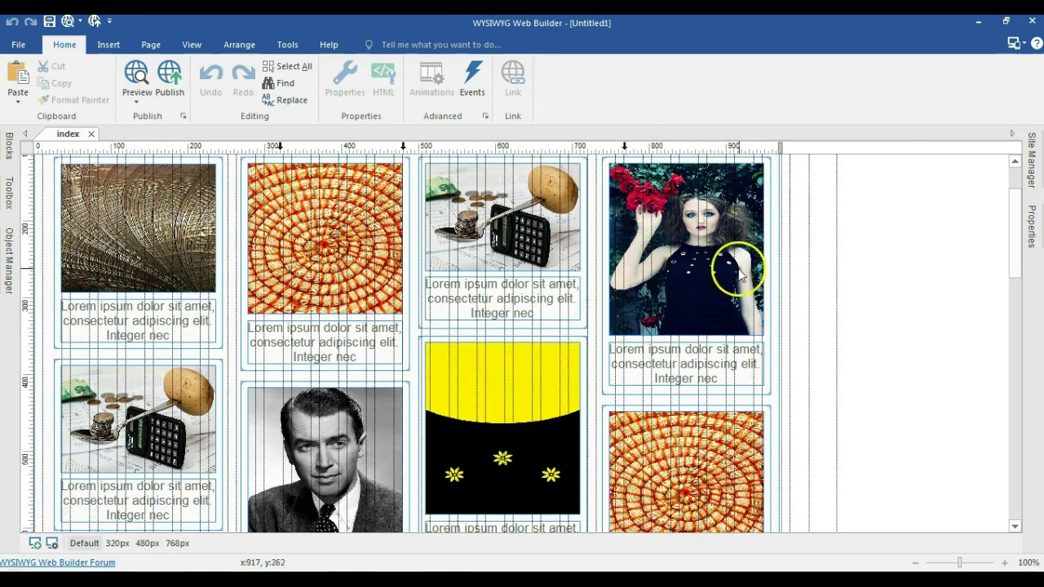
key(F5)
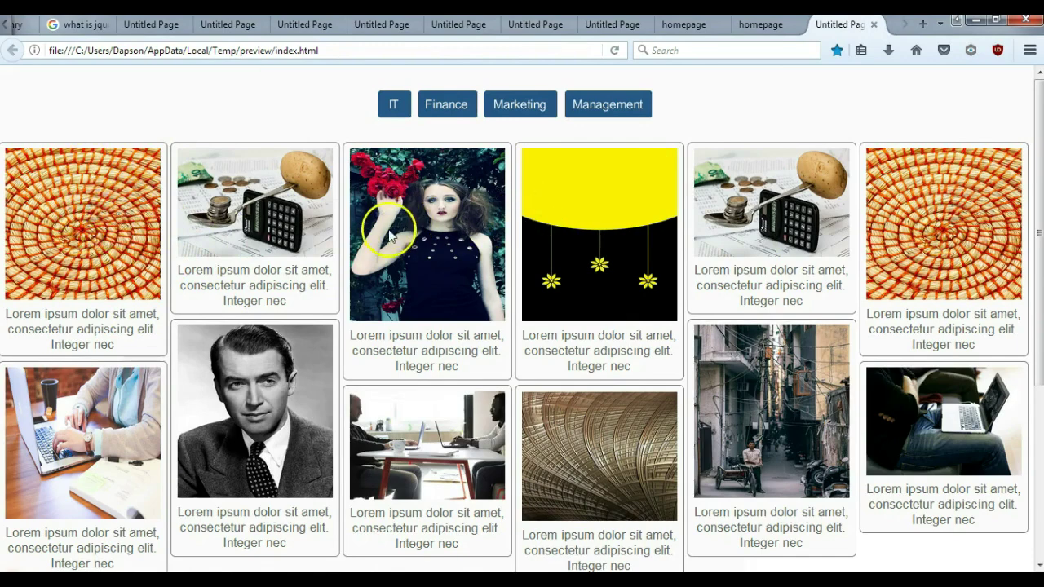
click(979, 23)
- In the Default view, send the four bottom-row cards to the back one by one, from the last column to the first
click(221, 231)
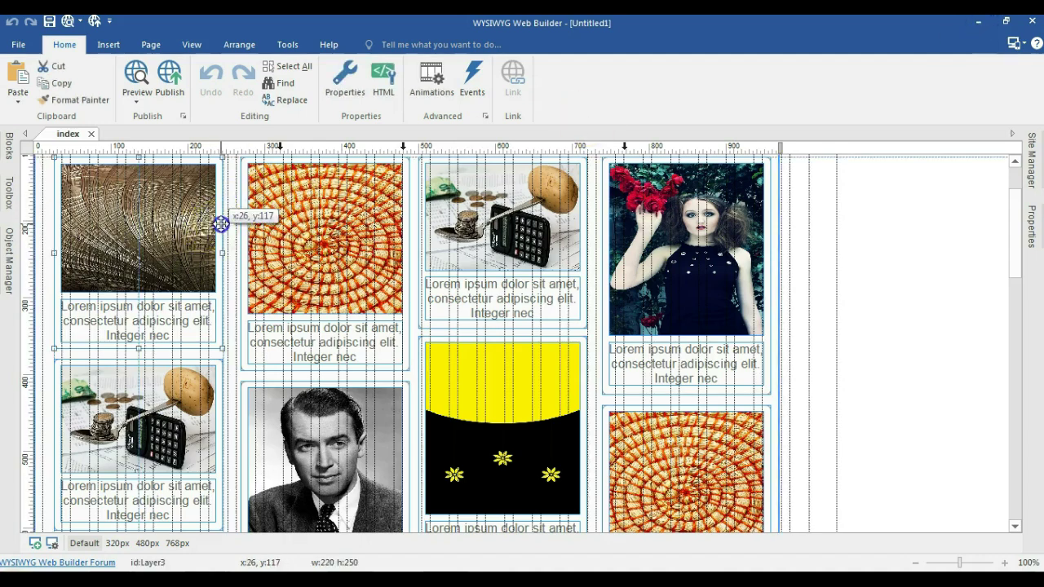
scroll(419, 291, down, 5)
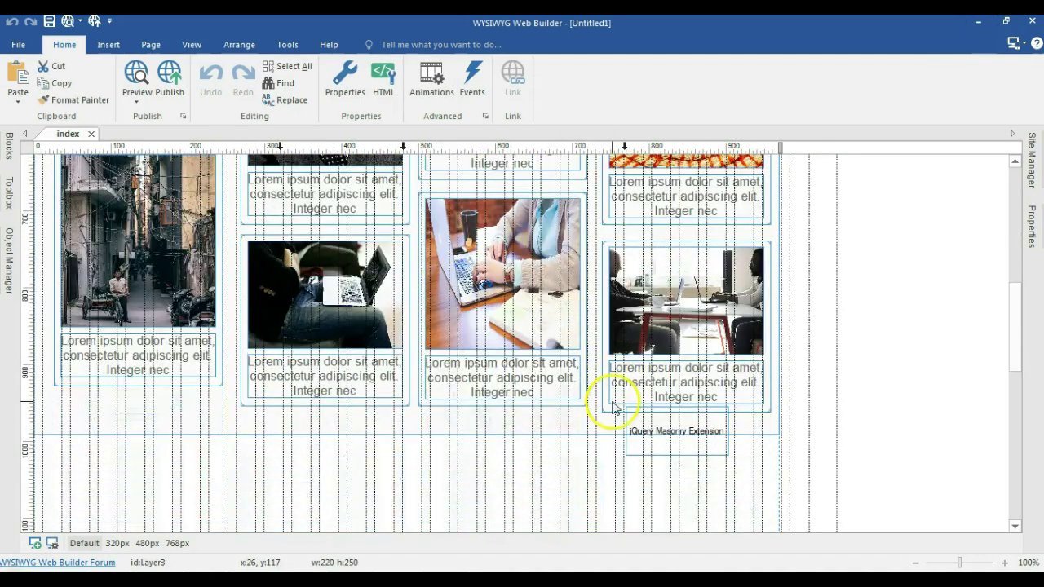
click(613, 408)
right_click(613, 408)
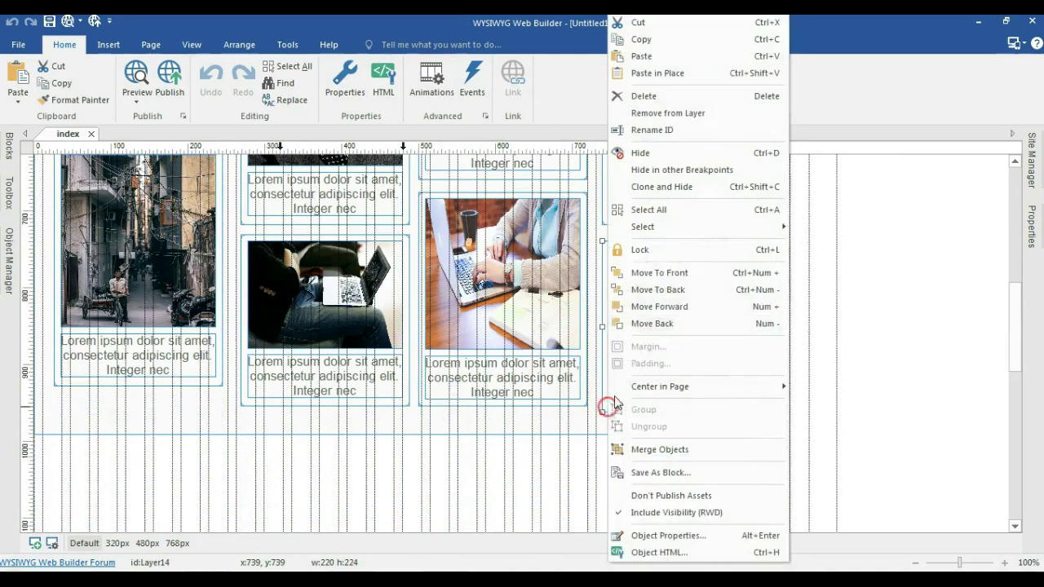
click(658, 290)
click(567, 405)
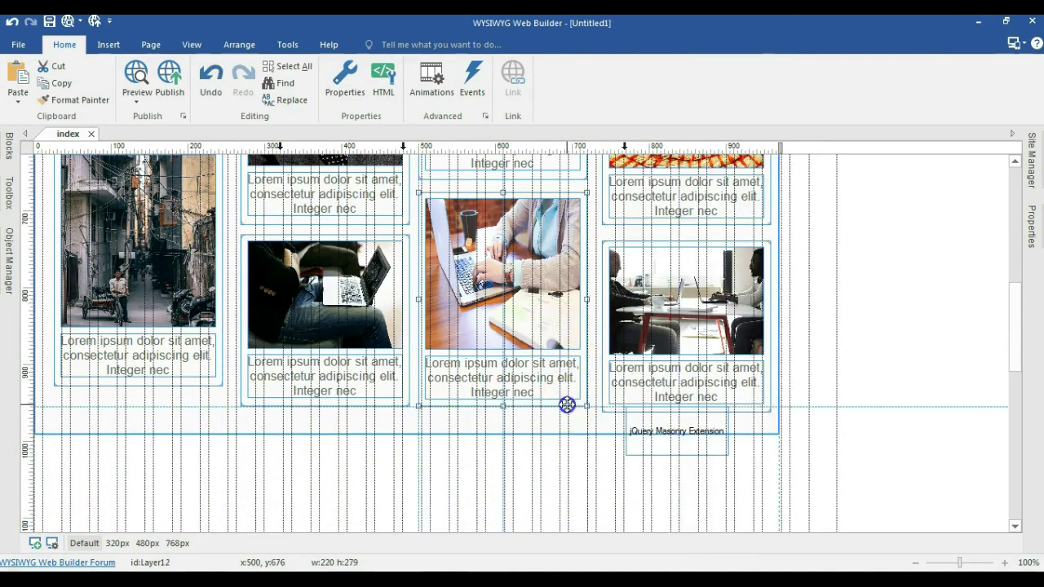
right_click(567, 406)
click(602, 288)
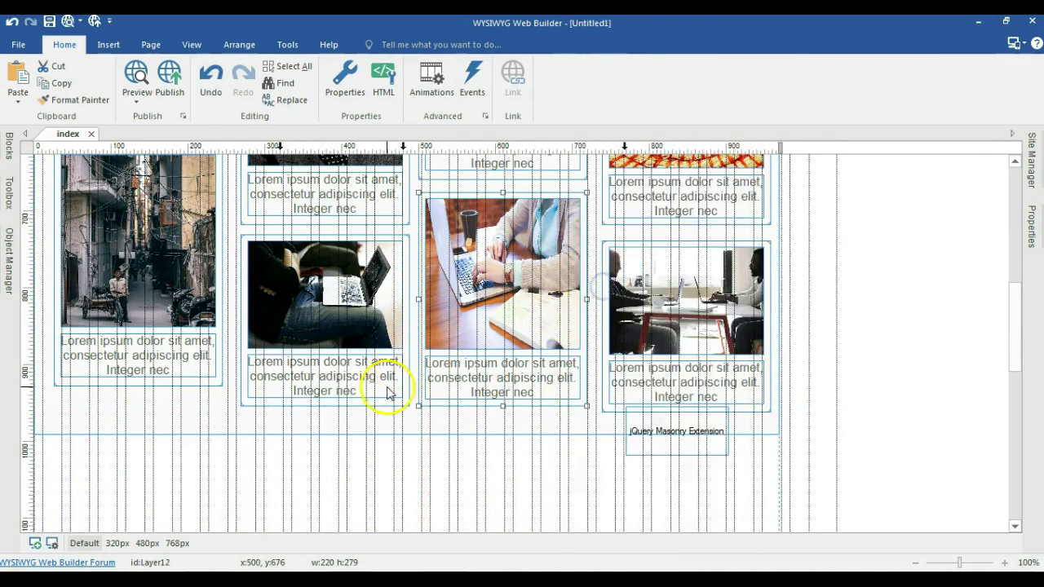
click(381, 397)
right_click(380, 397)
click(447, 291)
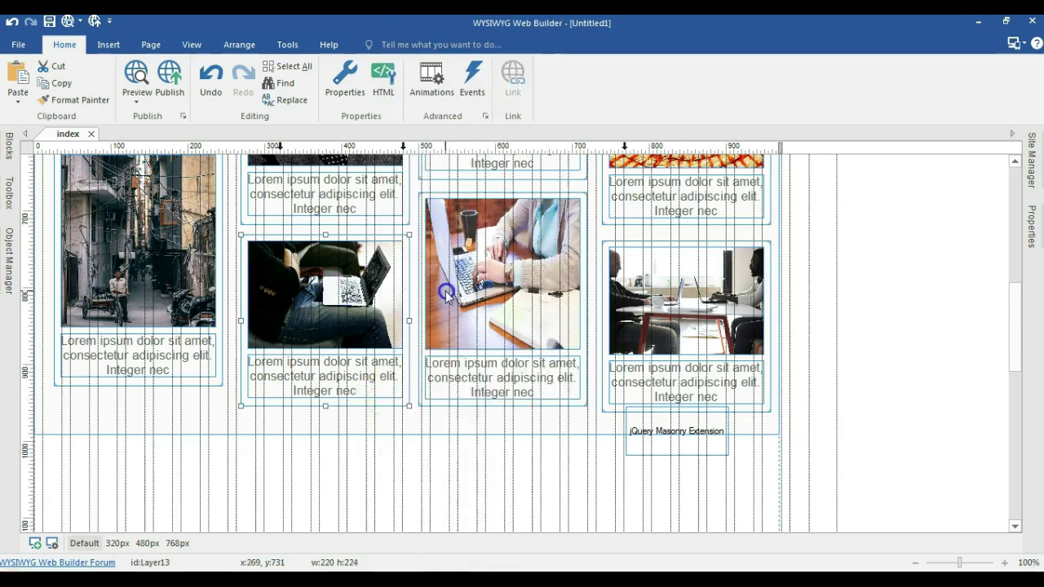
right_click(204, 381)
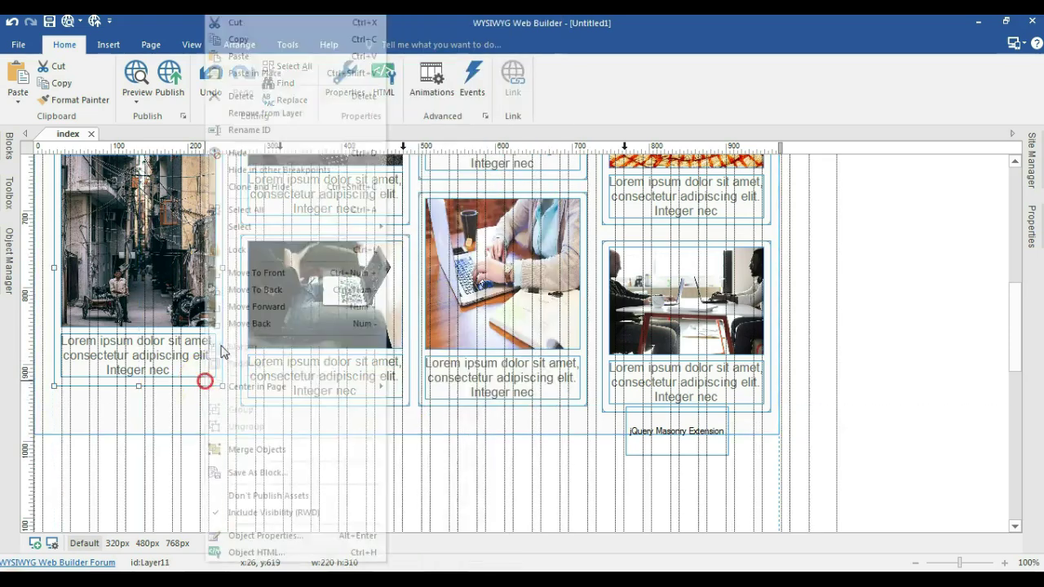
click(288, 289)
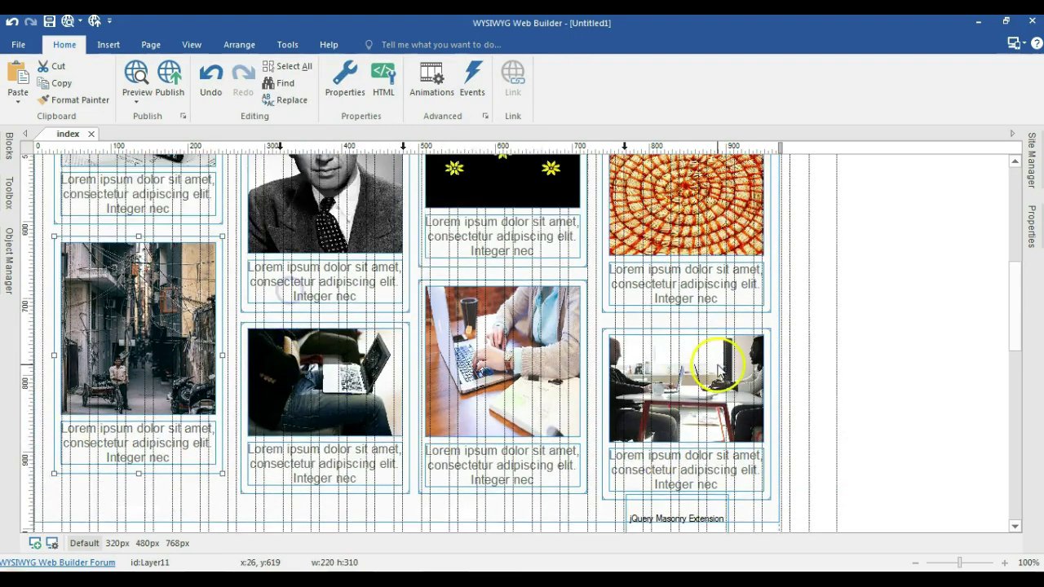
- Send the four middle-row cards to the back one by one, from the last column to the first
right_click(721, 311)
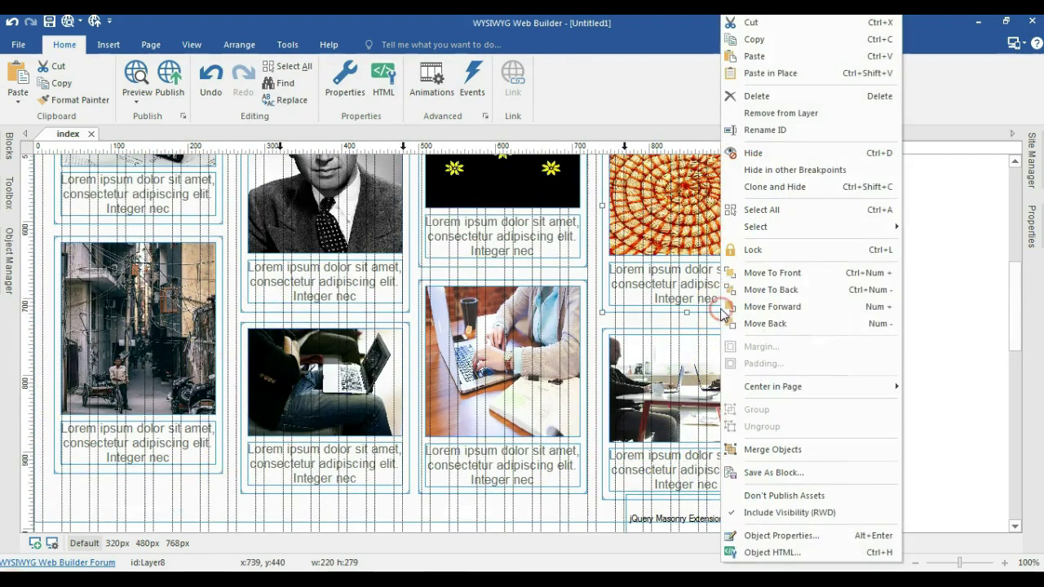
click(762, 290)
right_click(583, 265)
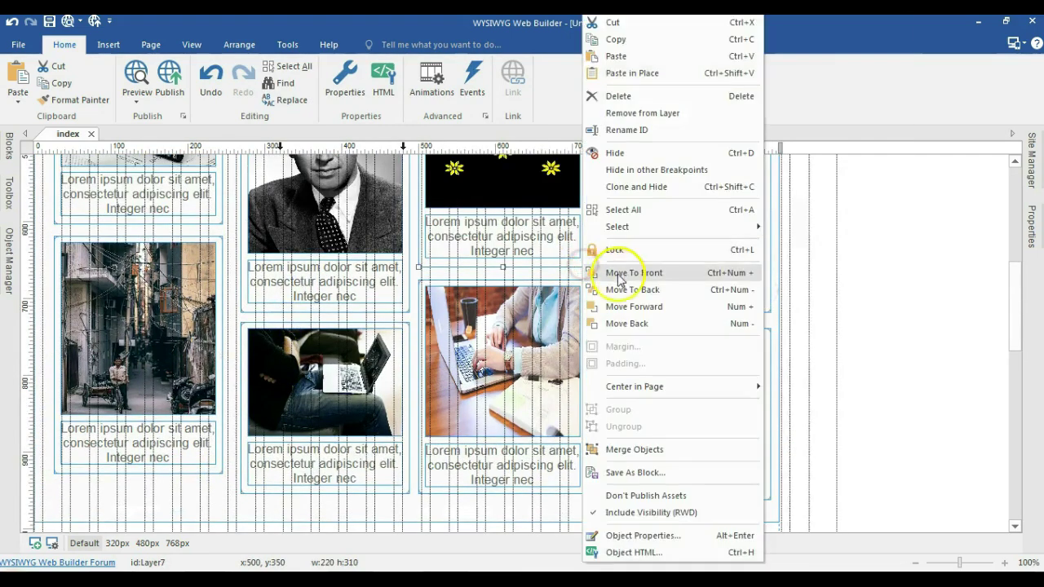
click(622, 290)
right_click(384, 307)
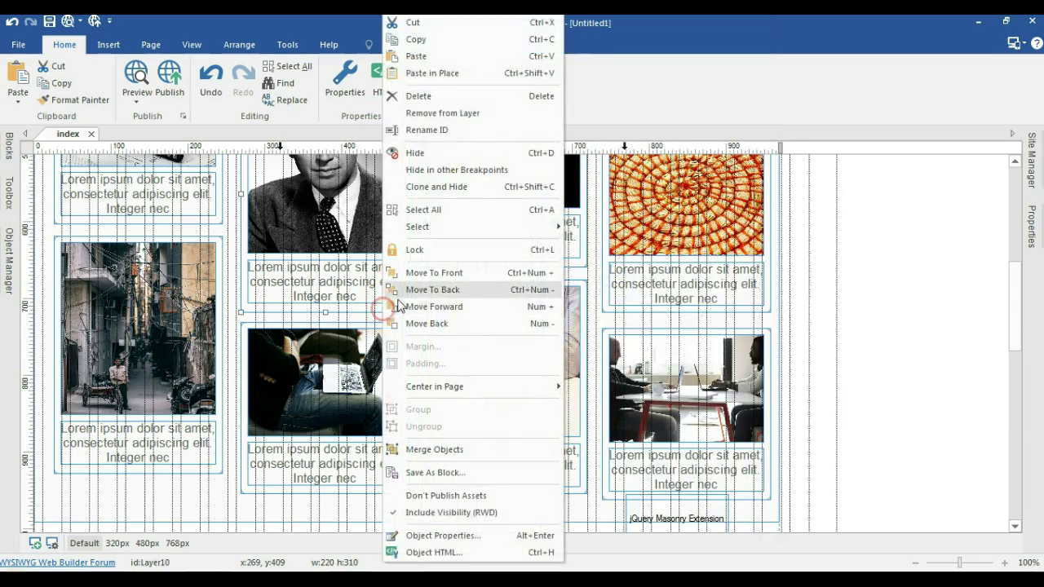
click(459, 294)
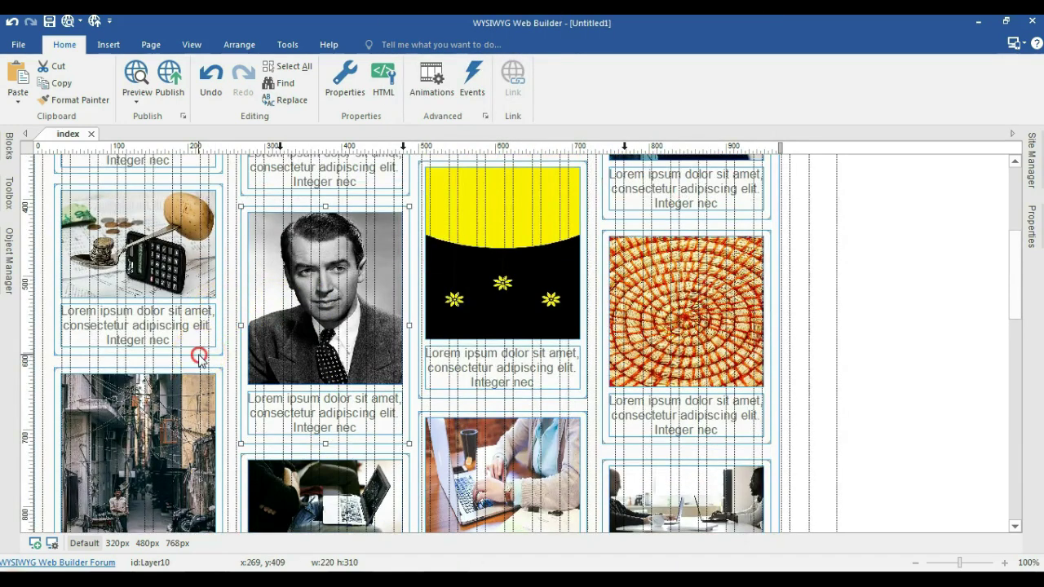
right_click(199, 358)
click(261, 287)
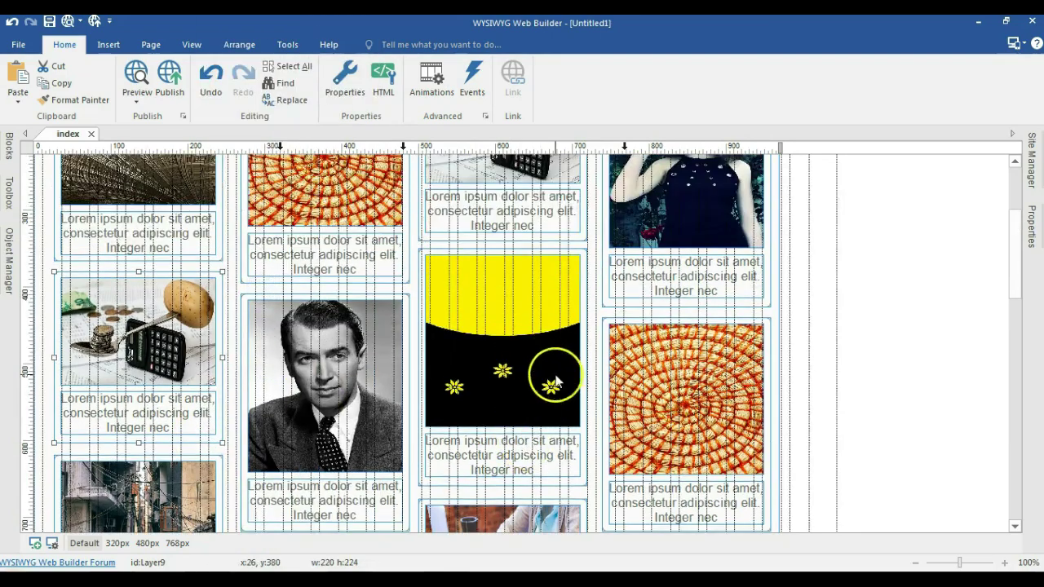
- Send the four top-row cards to the back one by one, from the last column to the first
scroll(575, 405, down, 1)
scroll(520, 425, down, 4)
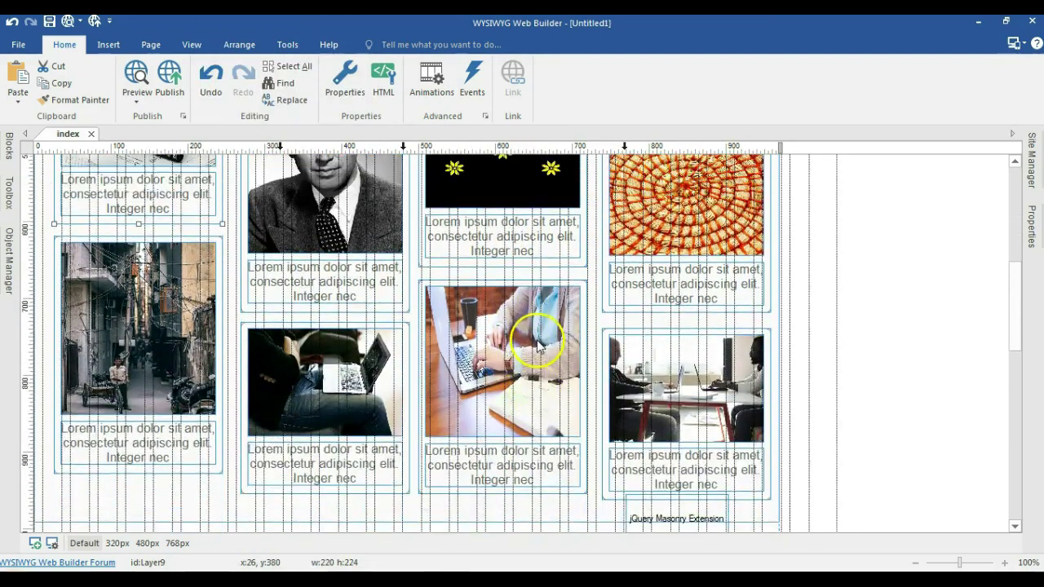
scroll(569, 350, up, 6)
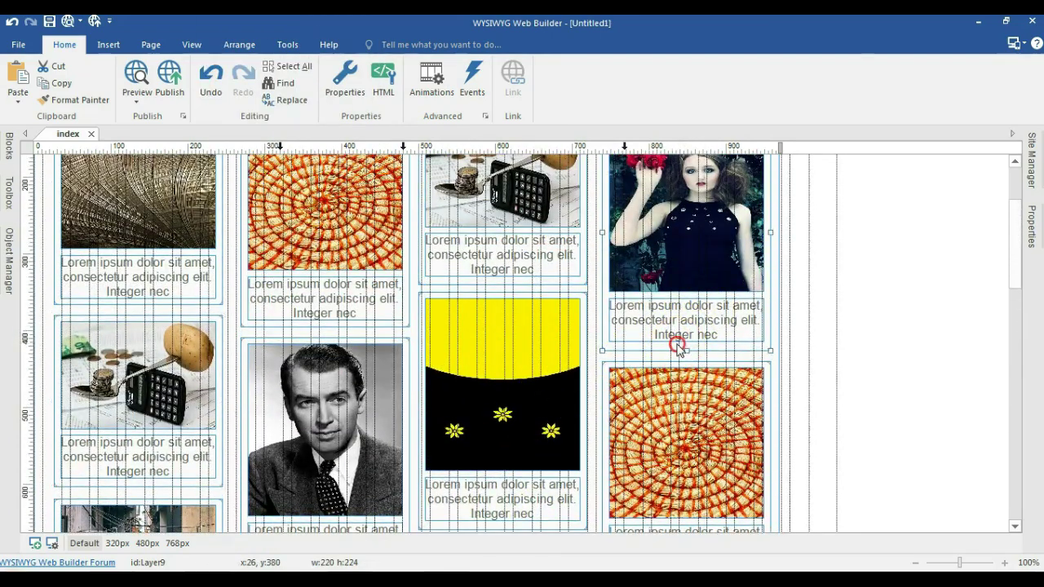
right_click(678, 346)
click(728, 291)
right_click(552, 284)
click(614, 292)
click(434, 288)
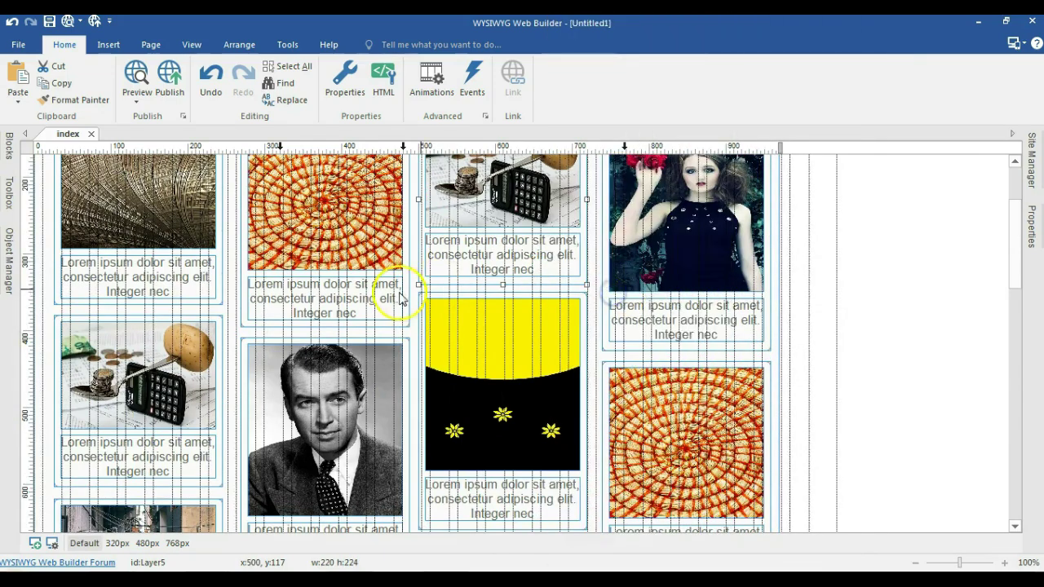
right_click(338, 326)
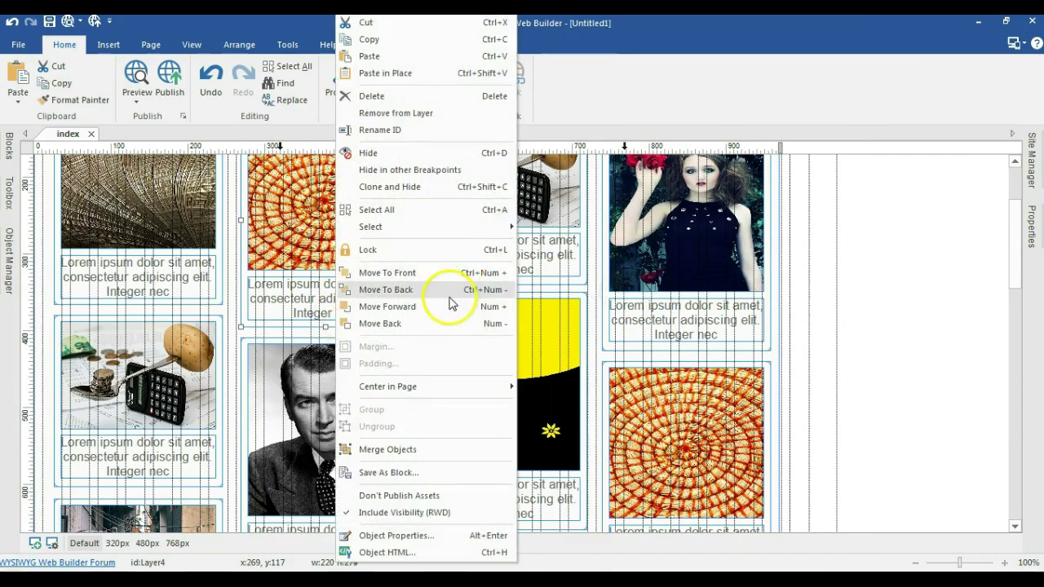
click(449, 294)
right_click(216, 303)
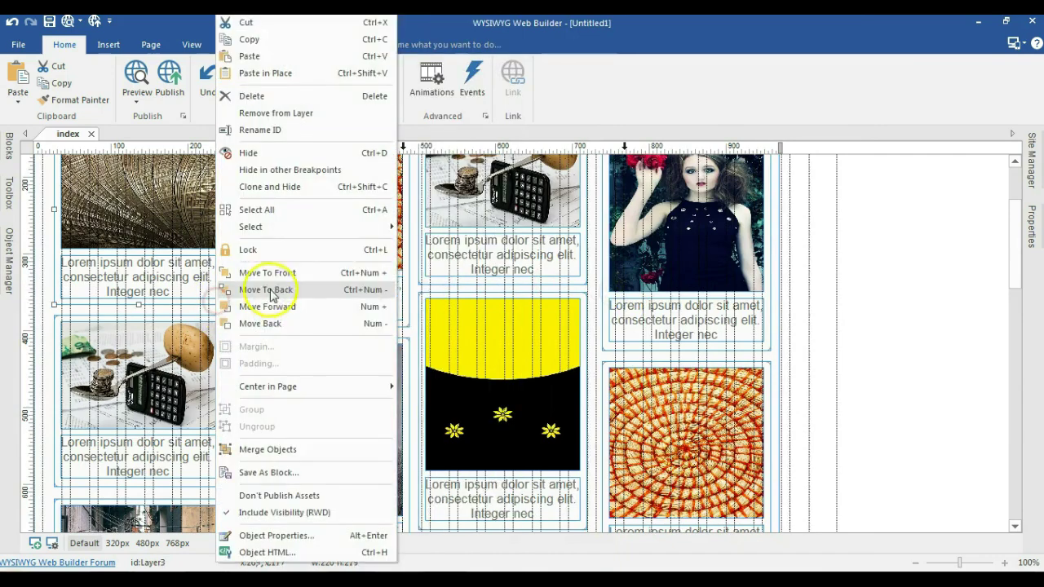
click(279, 289)
- Preview the page in the browser, check the new card order, and return to the page editor
click(920, 359)
key(F5)
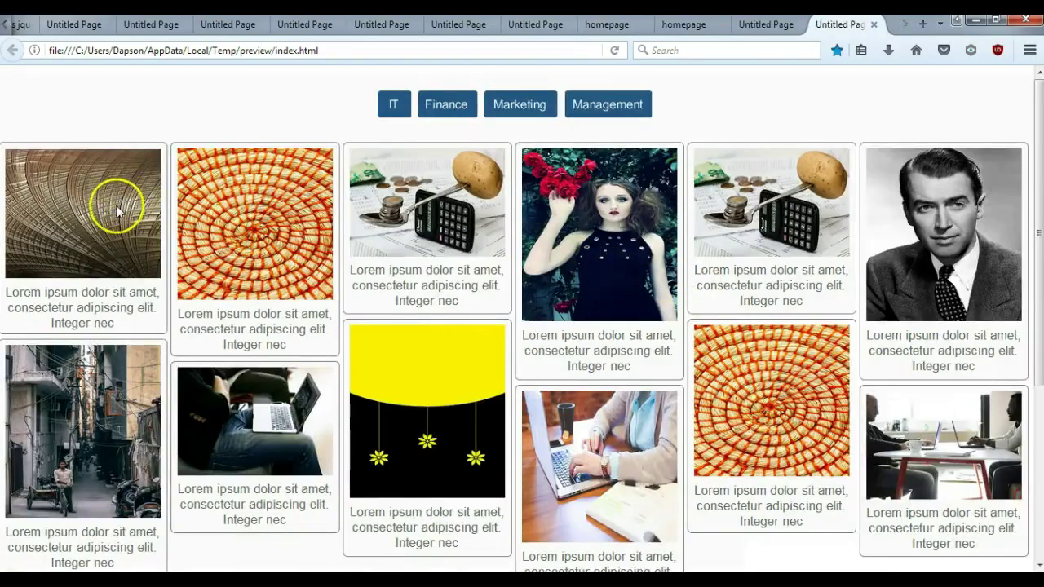
scroll(268, 198, down, 2)
scroll(399, 267, up, 2)
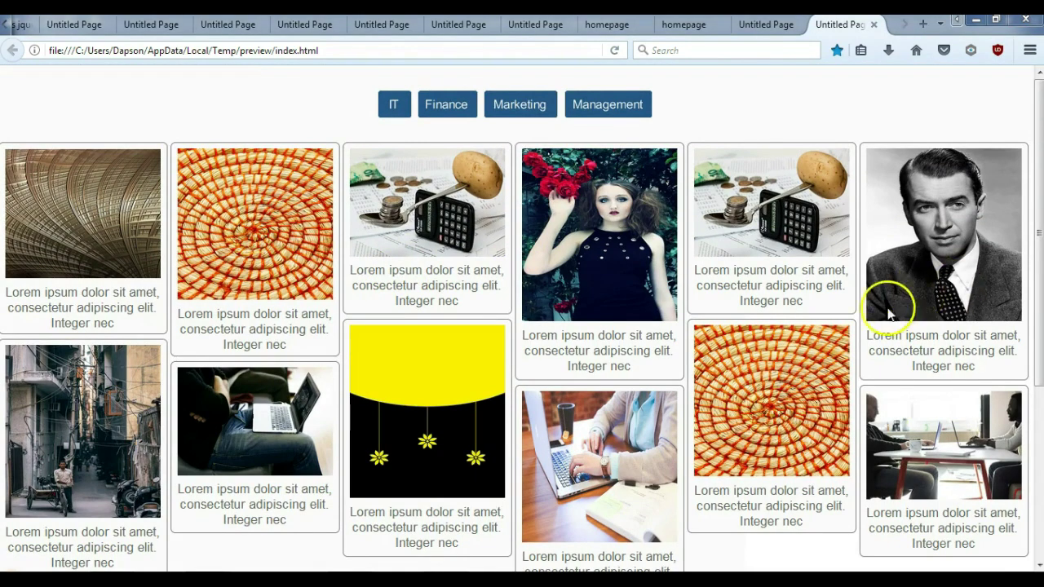
click(977, 20)
- Increase the gutter width of the jQuery Masonry Extension and move the object to the page's left edge below the cards
scroll(833, 334, down, 5)
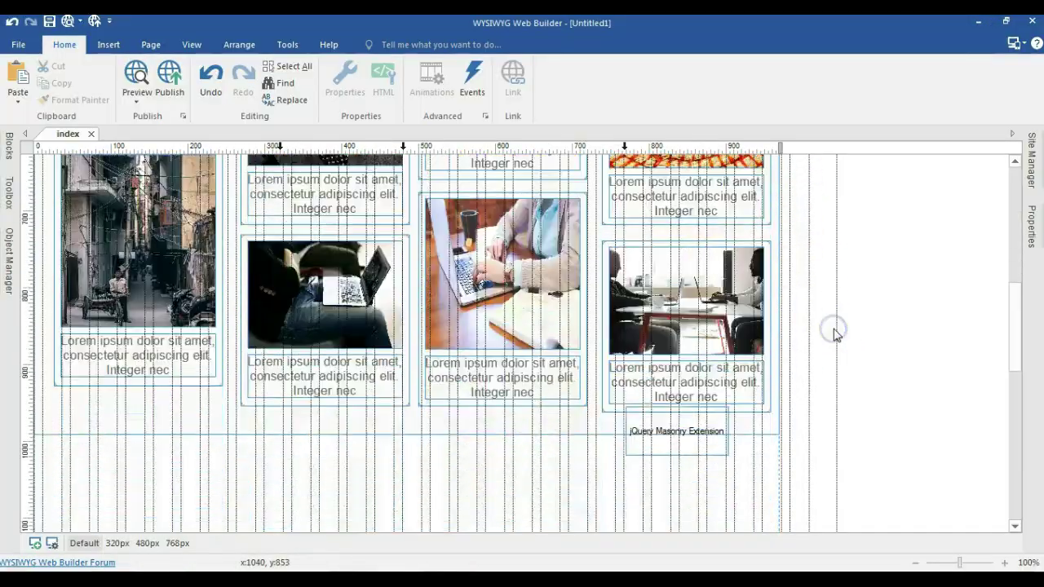
scroll(834, 335, down, 2)
double_click(690, 259)
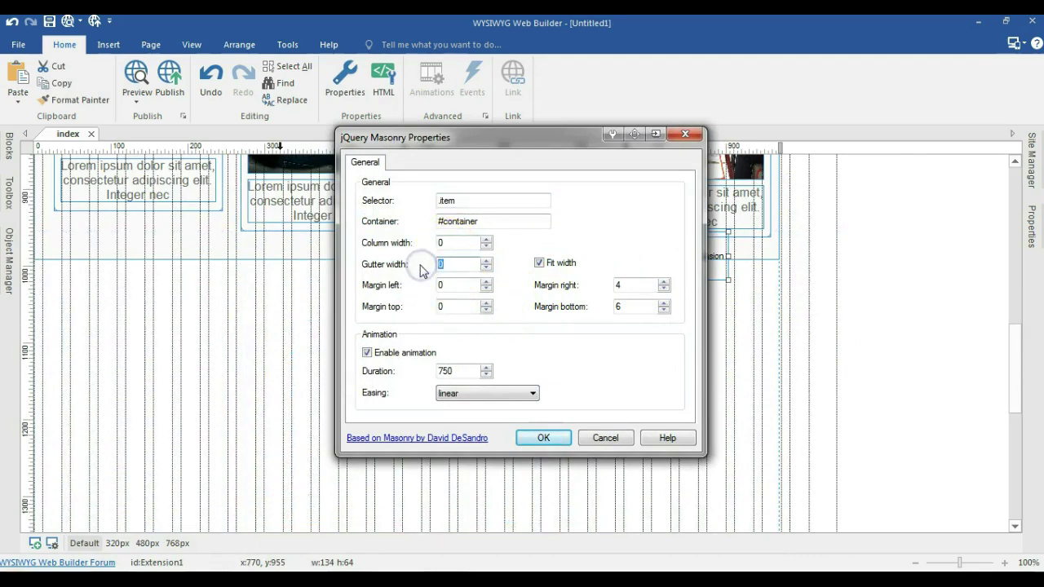
click(532, 439)
scroll(719, 359, up, 1)
drag(710, 350, 101, 341)
- Switch to the 768 px breakpoint, preview the page in the browser, and examine the card order and spacing down the page
click(623, 148)
click(840, 333)
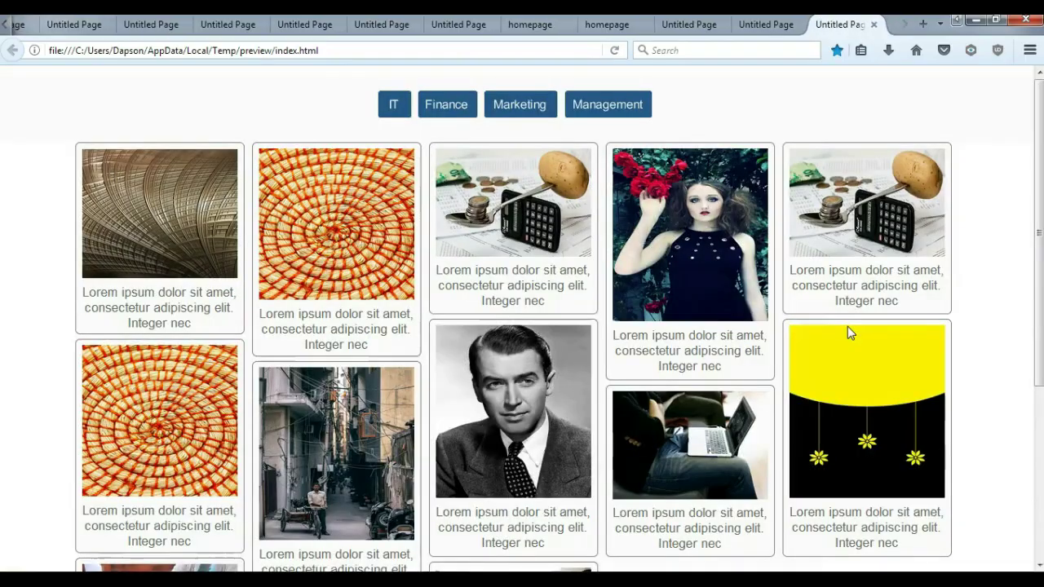
scroll(478, 286, down, 2)
scroll(355, 261, up, 2)
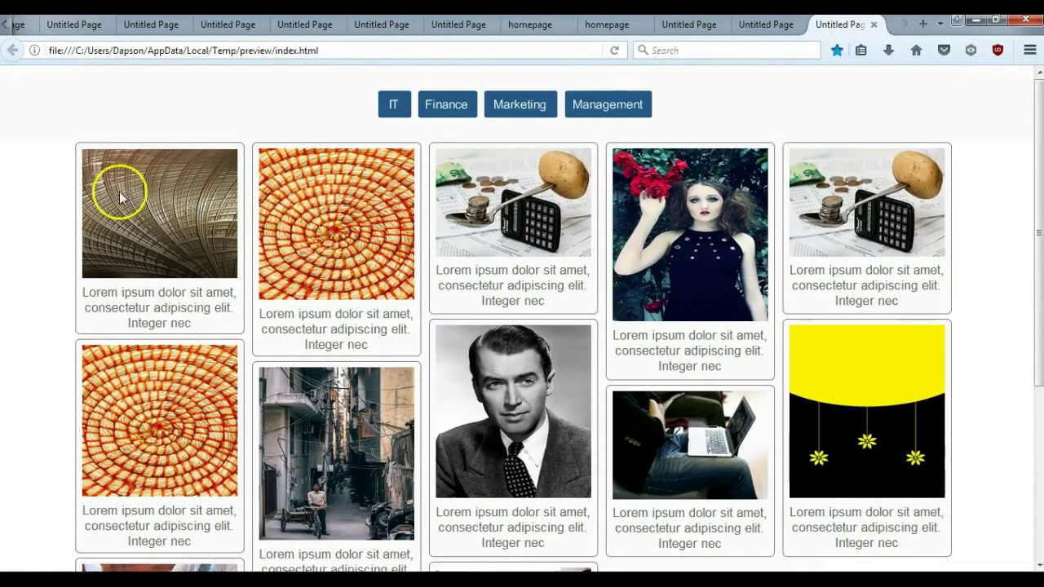
scroll(56, 176, down, 1)
scroll(70, 175, up, 1)
scroll(221, 194, down, 2)
scroll(220, 231, up, 2)
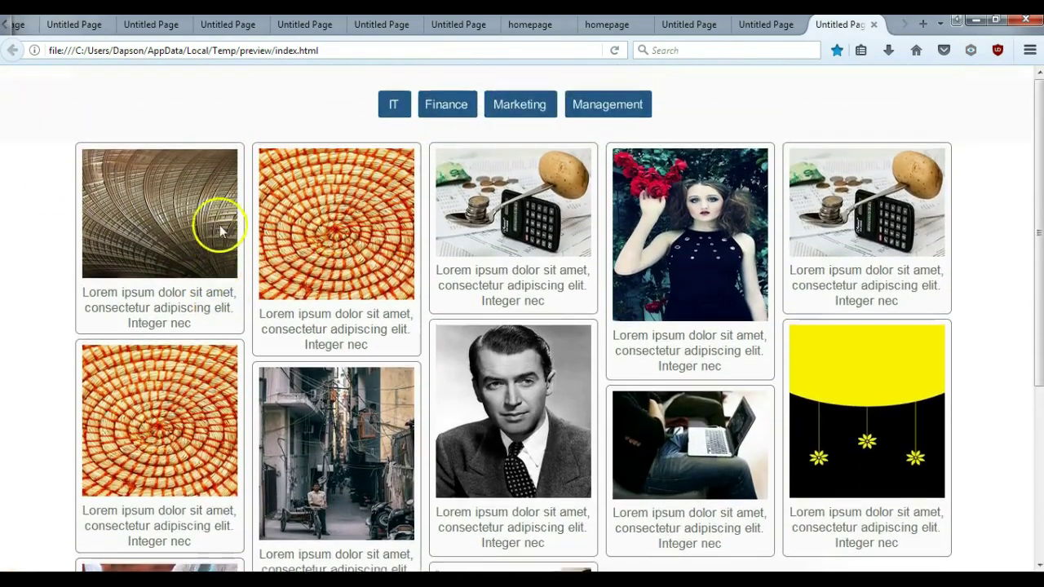
scroll(91, 343, down, 3)
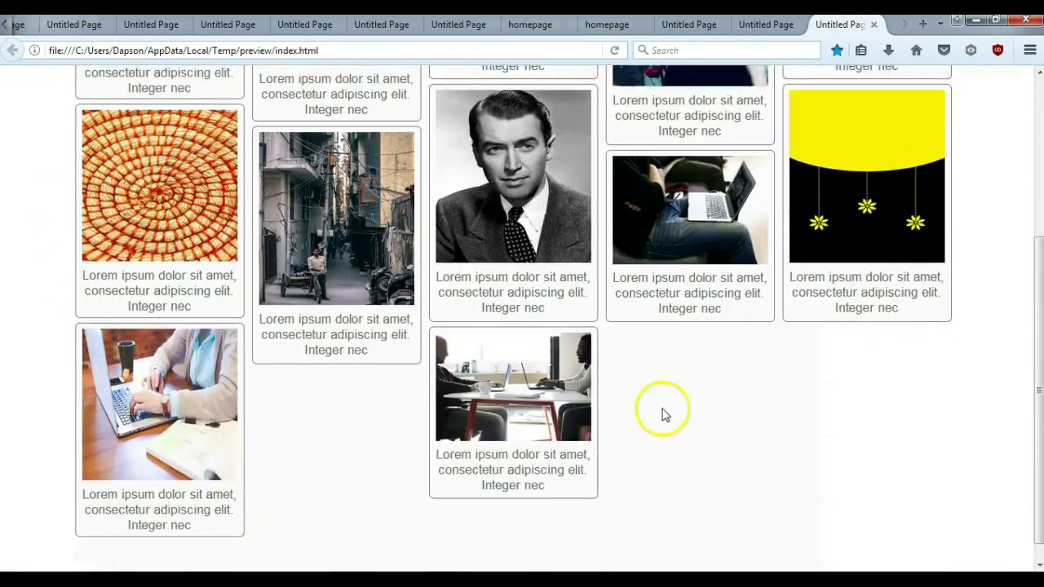
scroll(652, 384, up, 3)
scroll(710, 214, down, 1)
scroll(711, 219, down, 1)
scroll(966, 118, up, 2)
- Open Responsive Design Mode, check the cards at 837 px, and narrow the viewport to about 470 px
click(1029, 55)
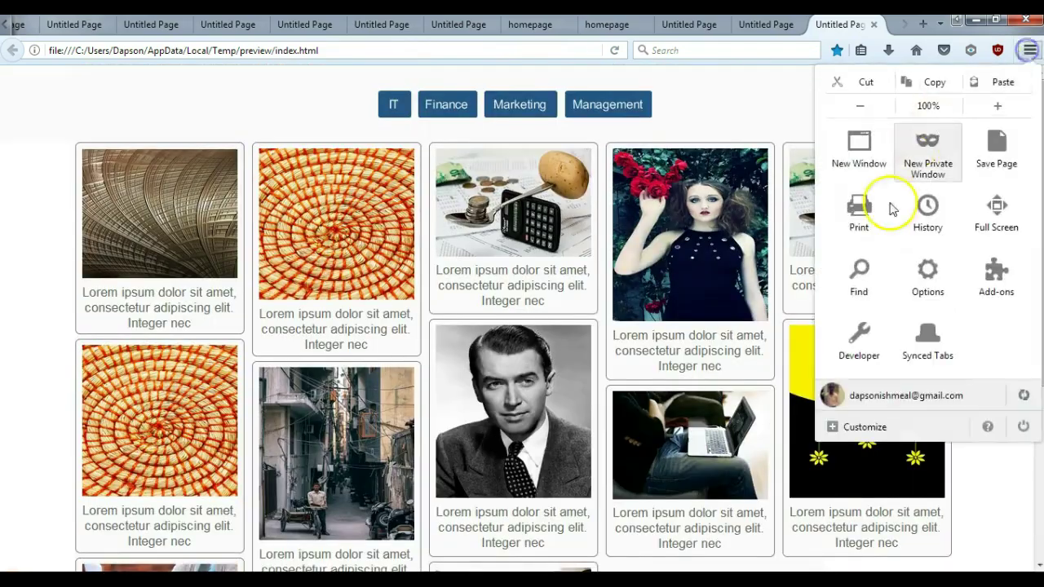
click(854, 399)
click(897, 299)
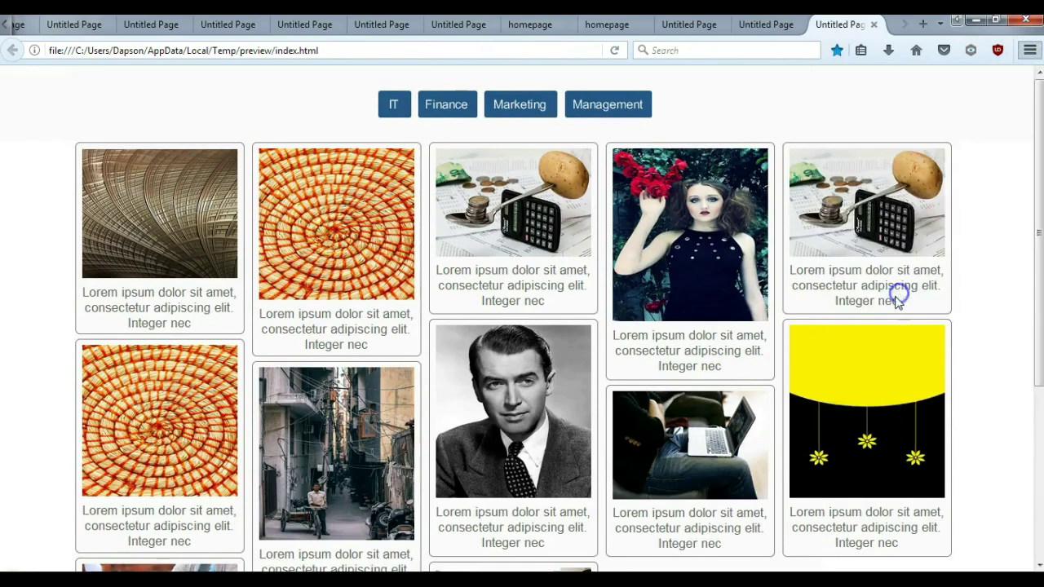
scroll(506, 326, down, 3)
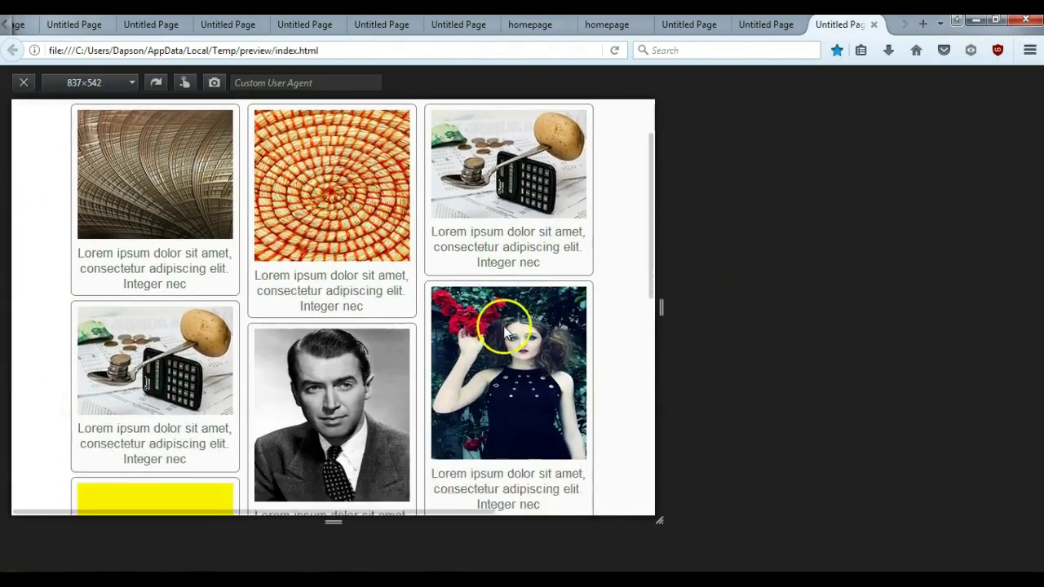
scroll(506, 322, up, 3)
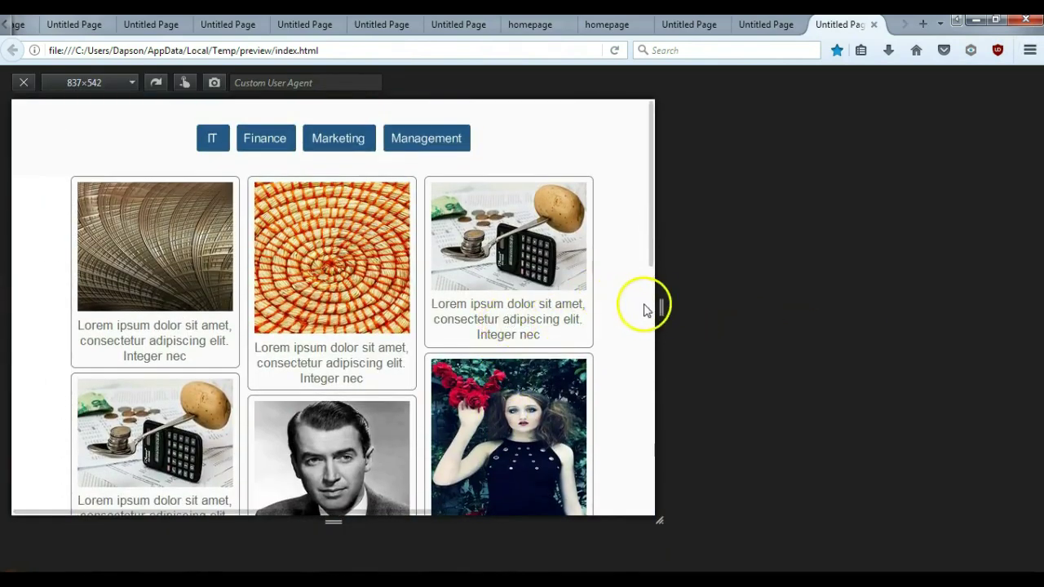
drag(657, 306, 378, 282)
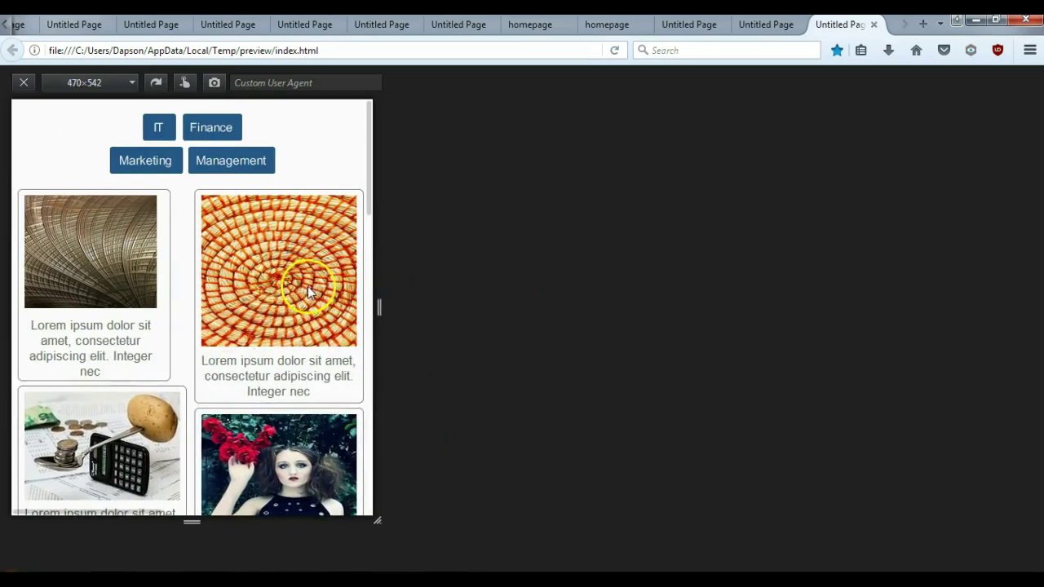